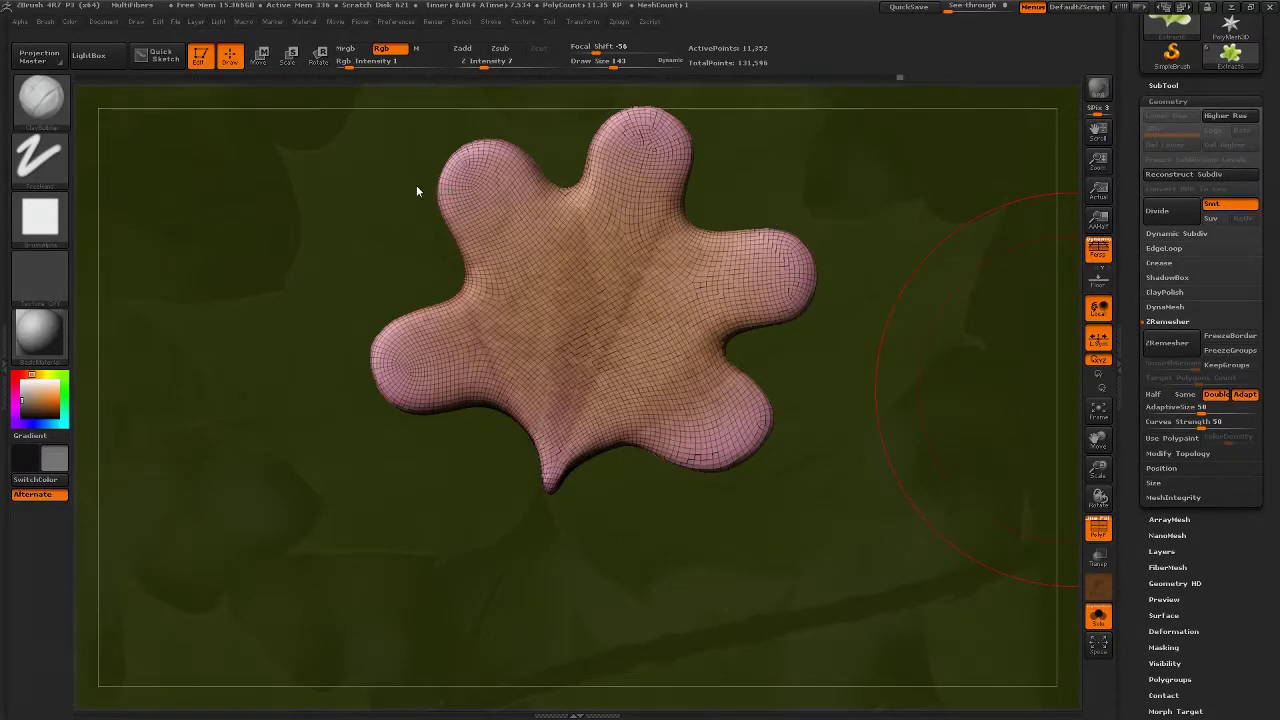
# - Undo the last change to the leaf mesh and set the Rgb Intensity to 100
pyautogui.hotkey('ctrl', 'z')
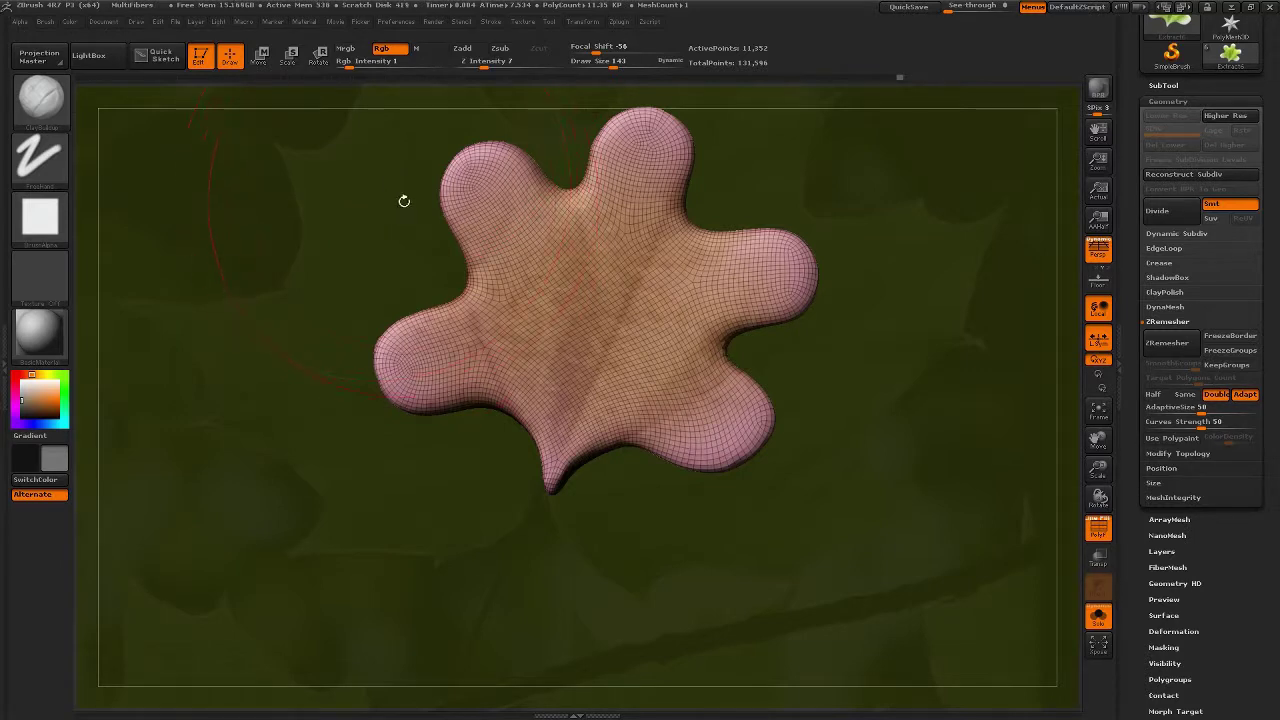
pyautogui.moveTo(404, 210); pyautogui.dragTo(402, 215)
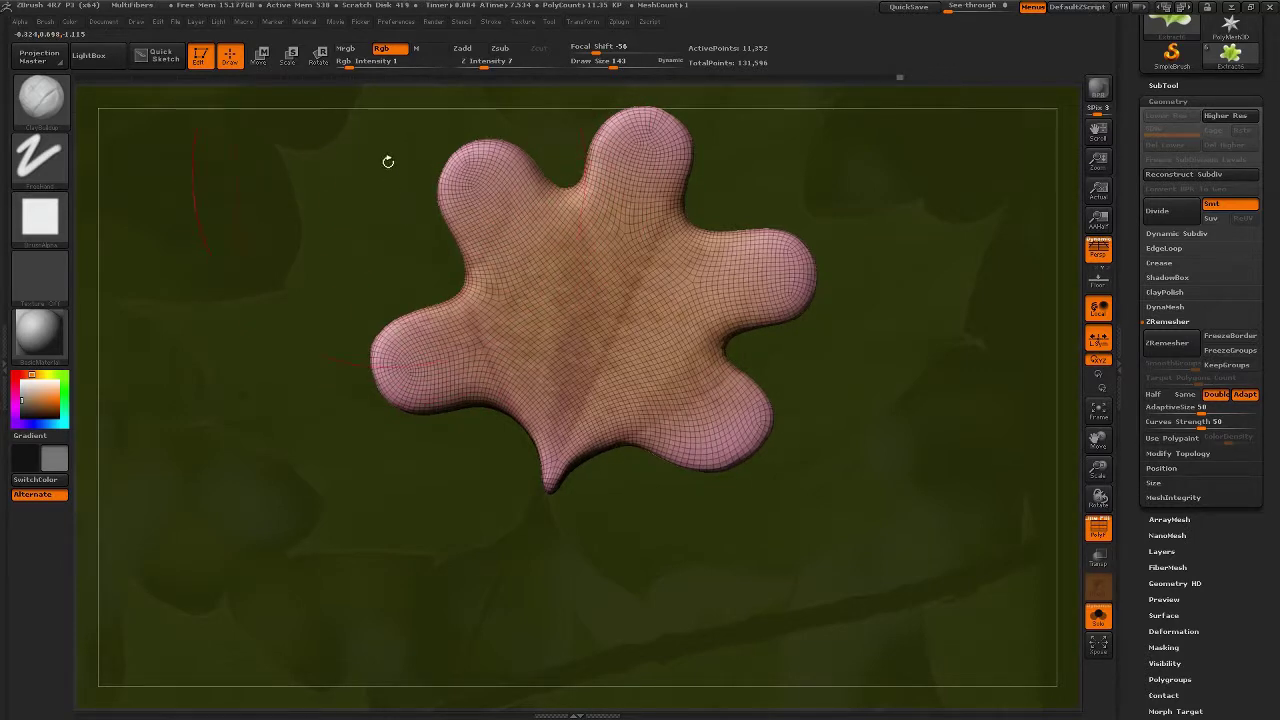
pyautogui.click(353, 65)
pyautogui.moveTo(376, 65); pyautogui.dragTo(446, 64)
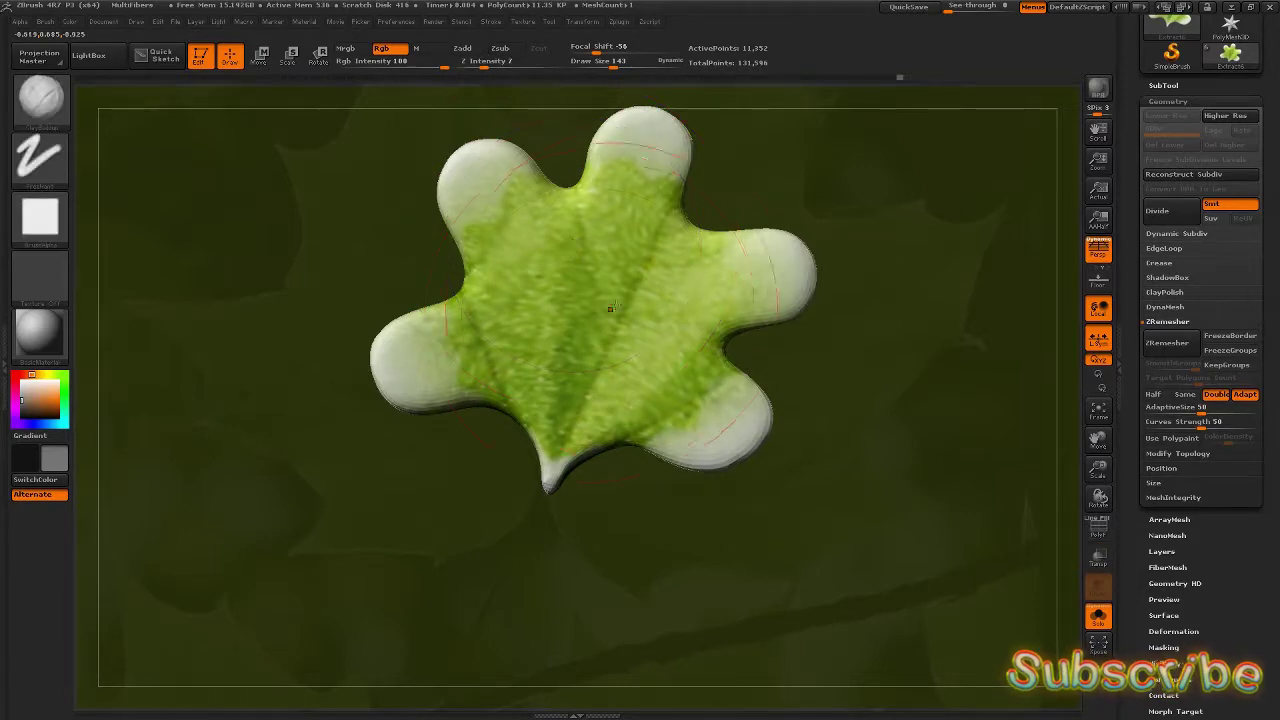
# - Paint the leaf texture over the whole leaf mesh and subdivide the mesh to SDiv level 4
pyautogui.moveTo(610, 308)
pyautogui.mouseDown()
pyautogui.moveTo(600, 265)
pyautogui.moveTo(640, 290)
pyautogui.moveTo(570, 255)
pyautogui.moveTo(541, 302)
pyautogui.moveTo(410, 375)
pyautogui.moveTo(710, 425)
pyautogui.moveTo(785, 295)
pyautogui.moveTo(736, 242)
pyautogui.moveTo(615, 420)
pyautogui.mouseUp()
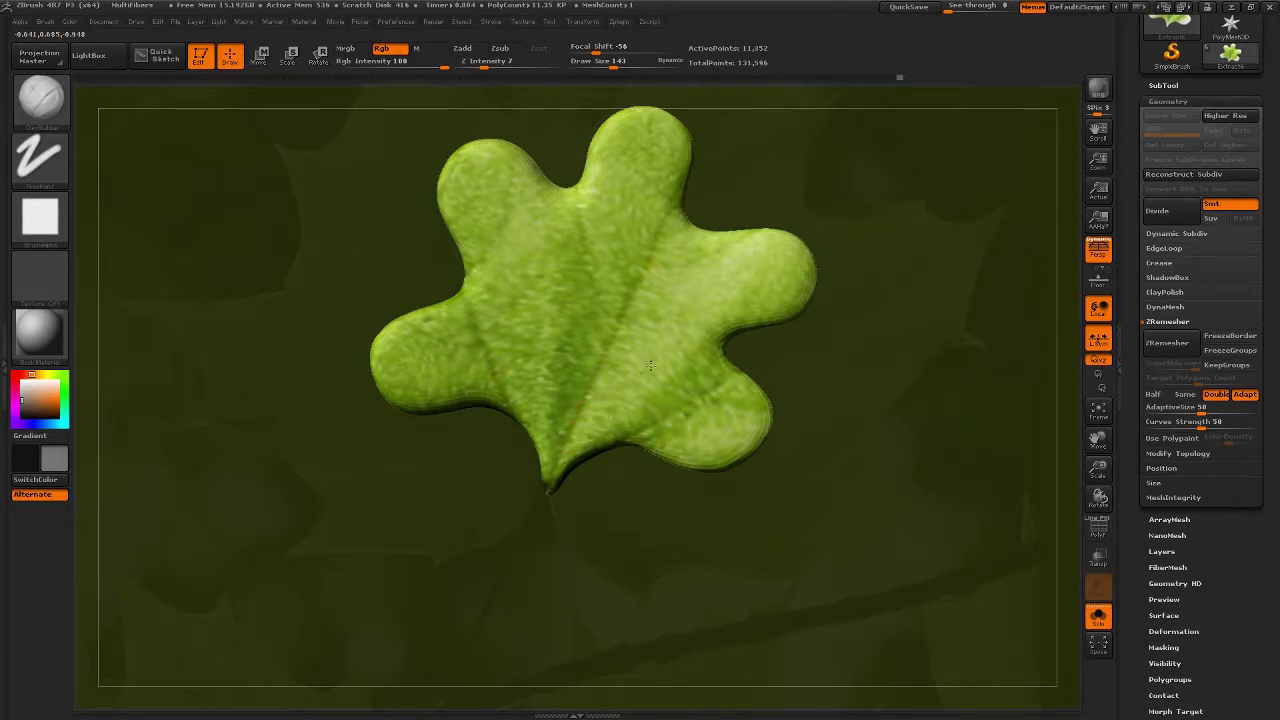
pyautogui.moveTo(648, 367); pyautogui.dragTo(608, 404)
pyautogui.hotkey('ctrl', 'd')
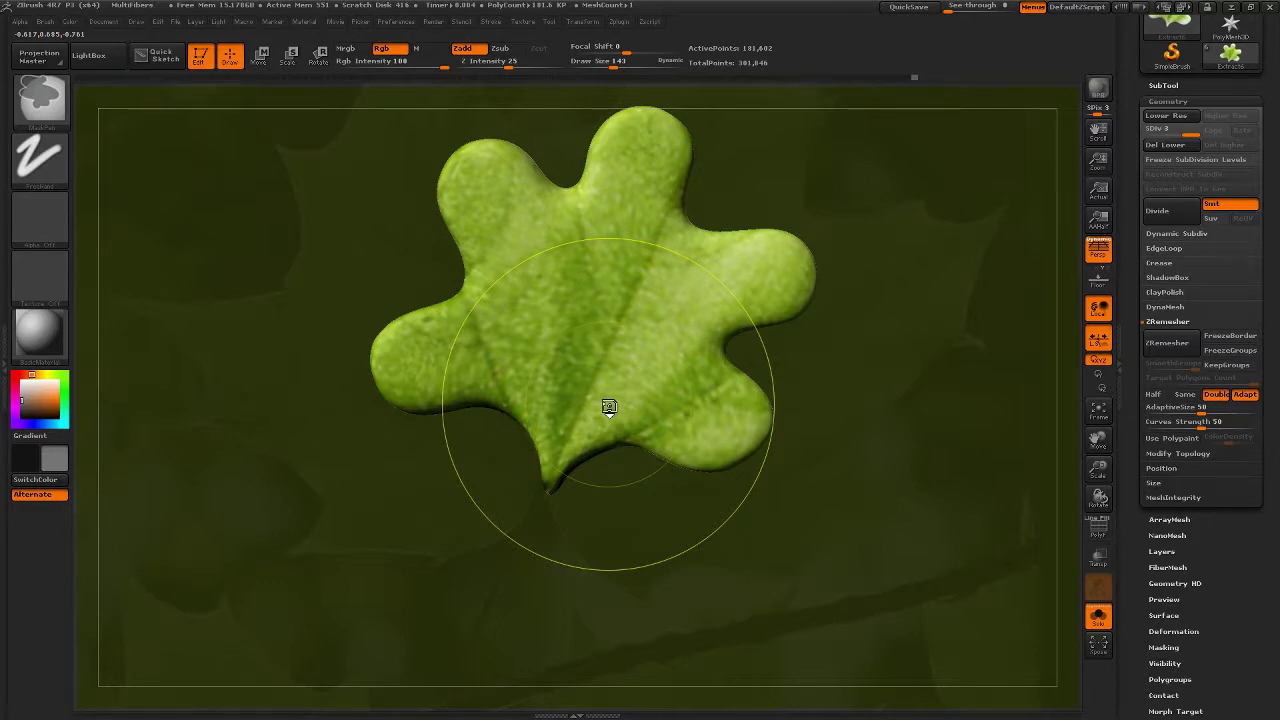
pyautogui.hotkey('ctrl', 'd')
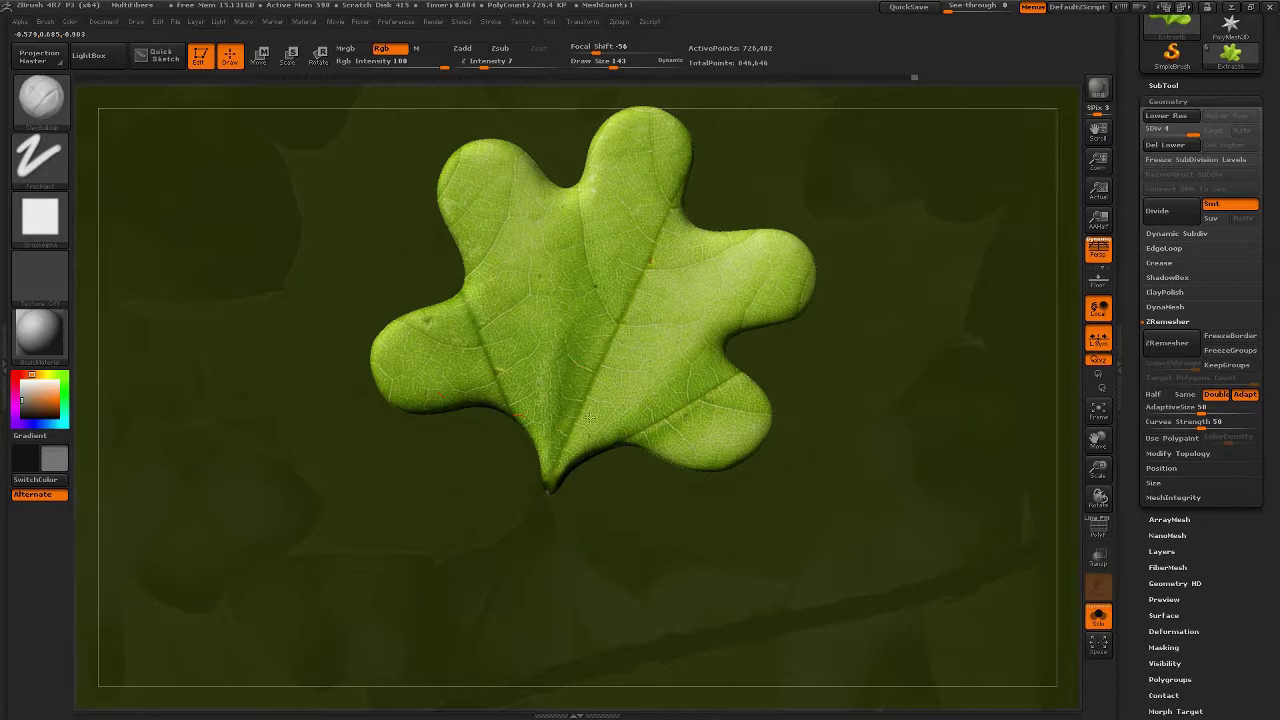
pyautogui.moveTo(863, 357); pyautogui.dragTo(727, 365)
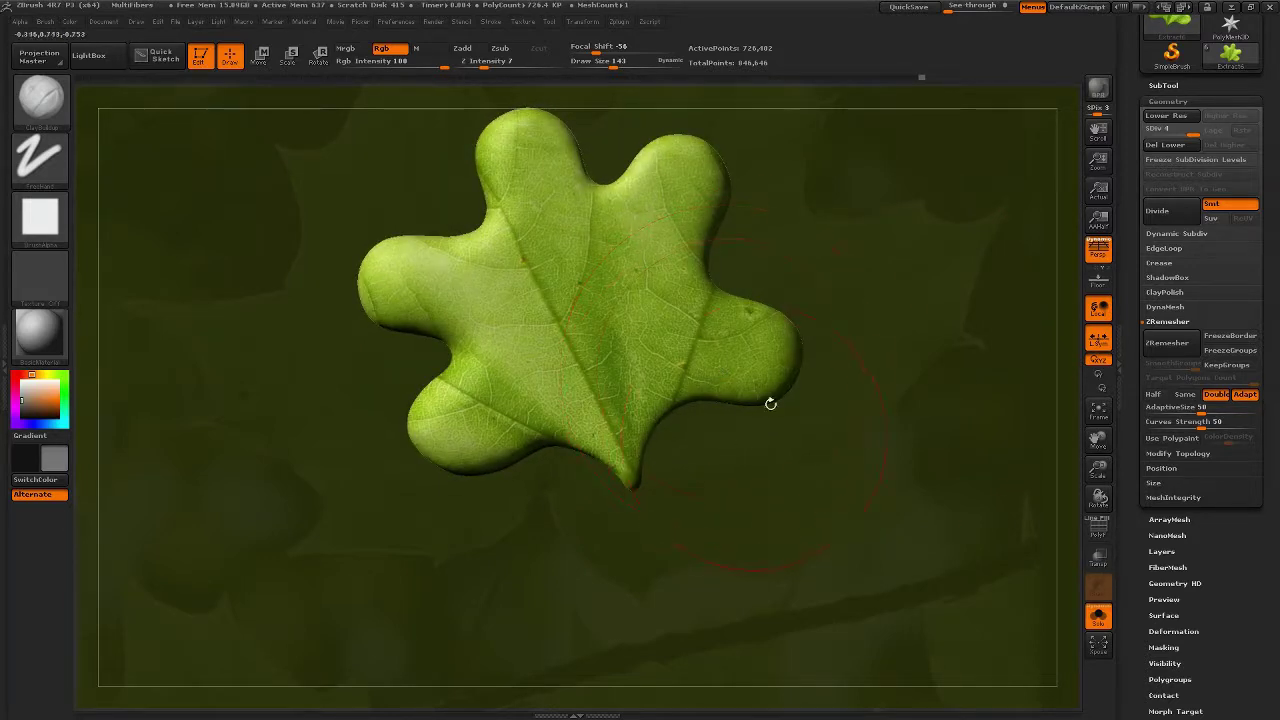
pyautogui.moveTo(801, 415); pyautogui.dragTo(491, 417)
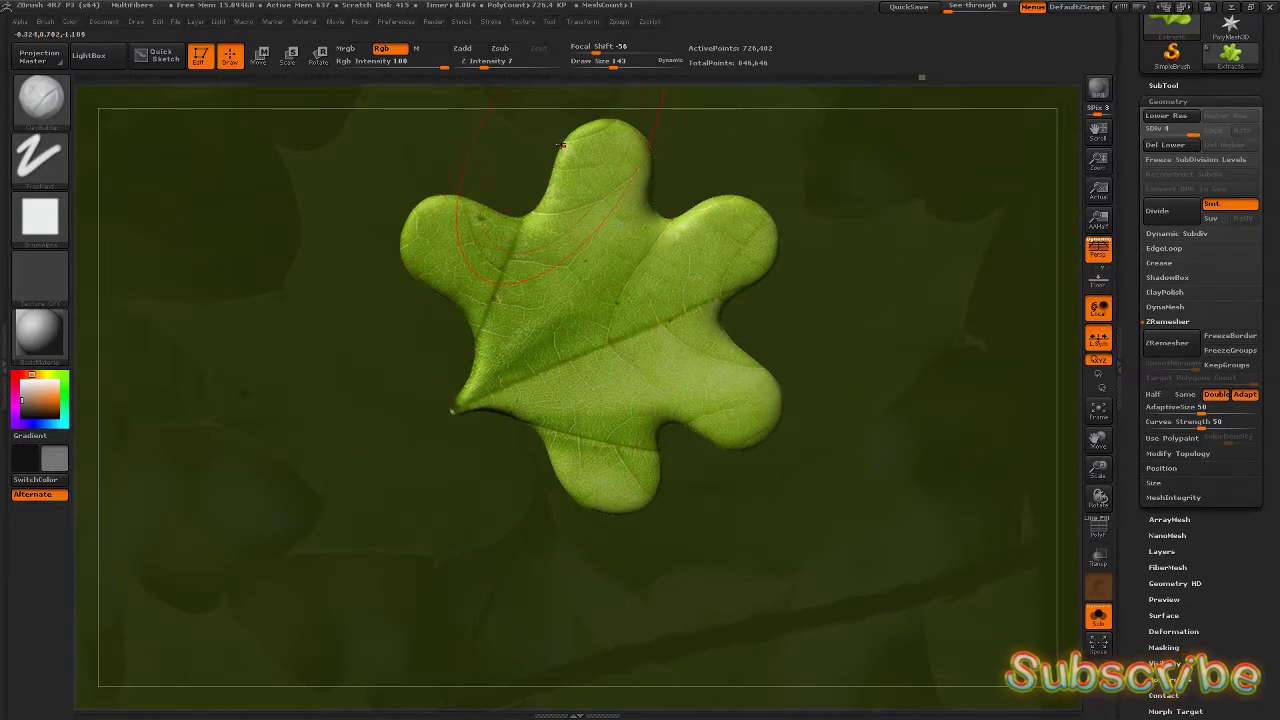
# - Hide Spotlight and import the bark-2139601 image as a texture
pyautogui.hotkey('shift', 'z')
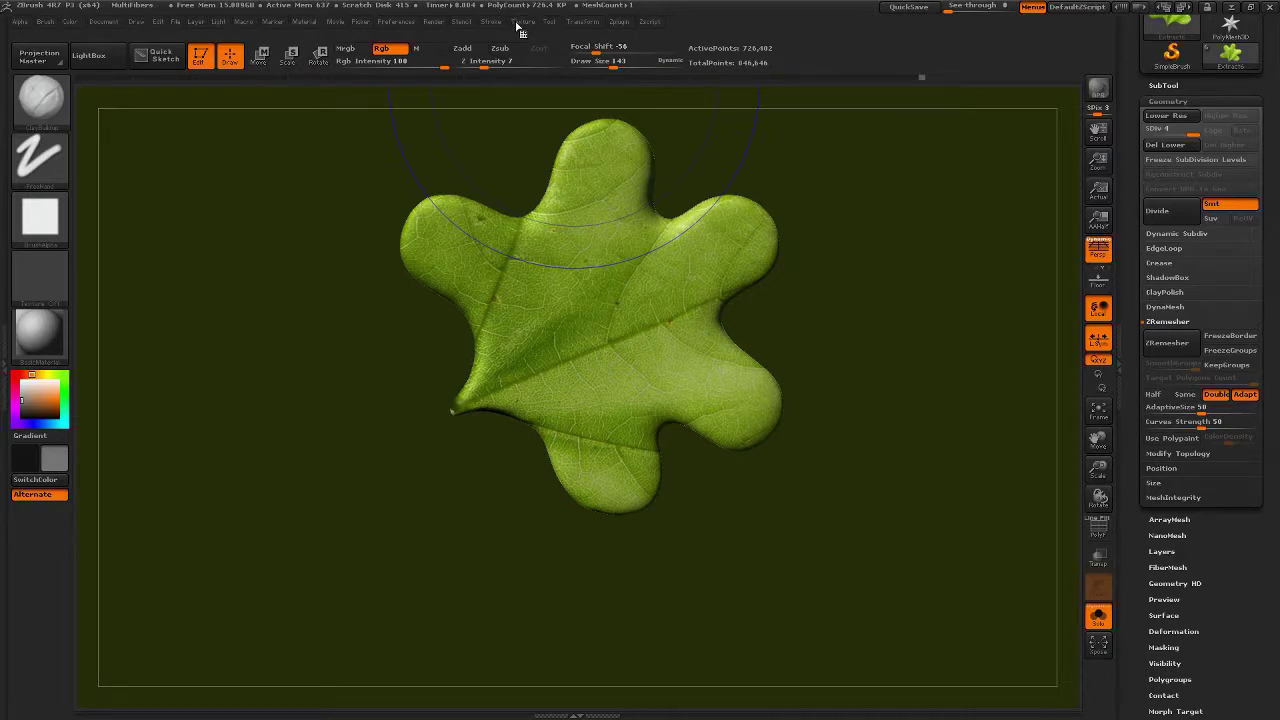
pyautogui.click(519, 27)
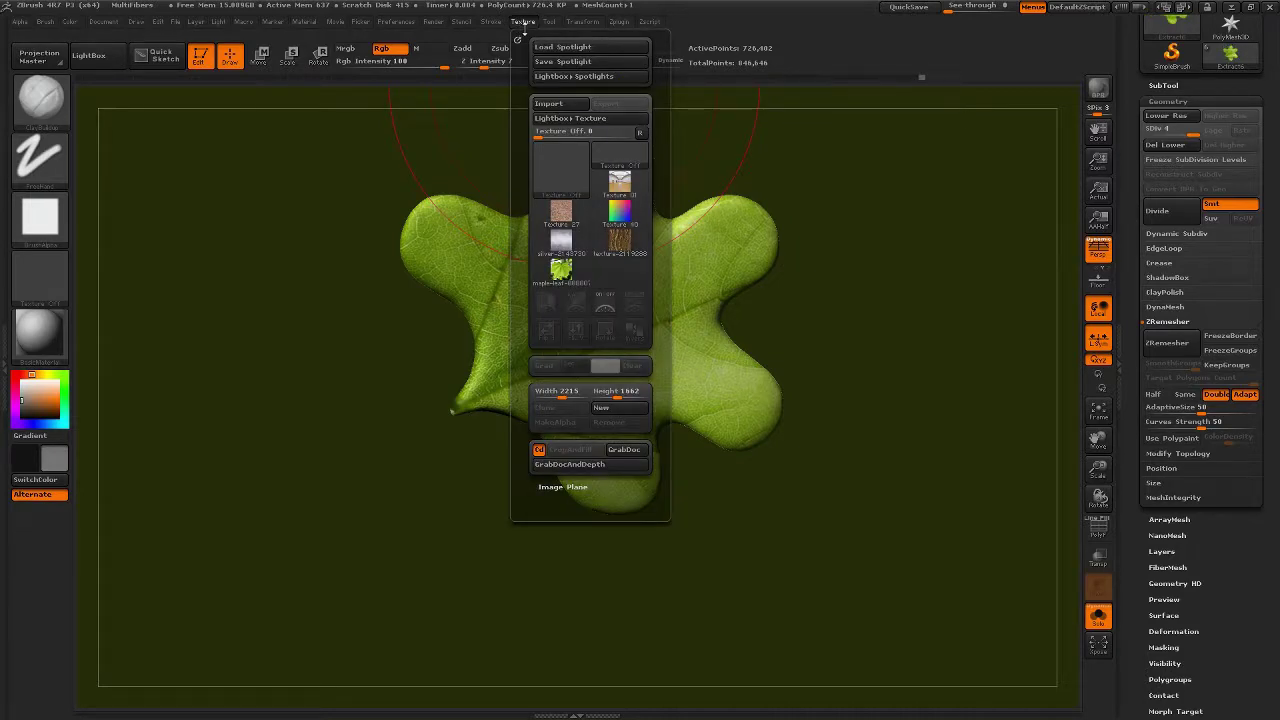
pyautogui.click(547, 104)
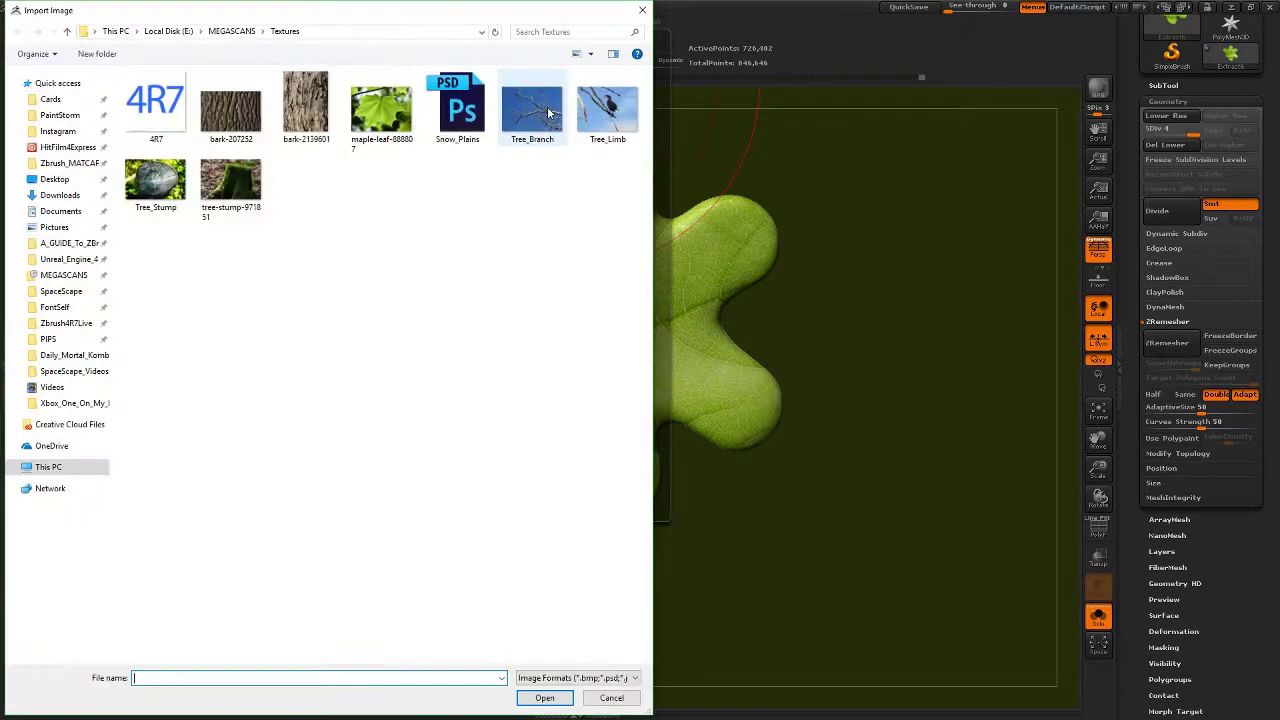
pyautogui.click(240, 117)
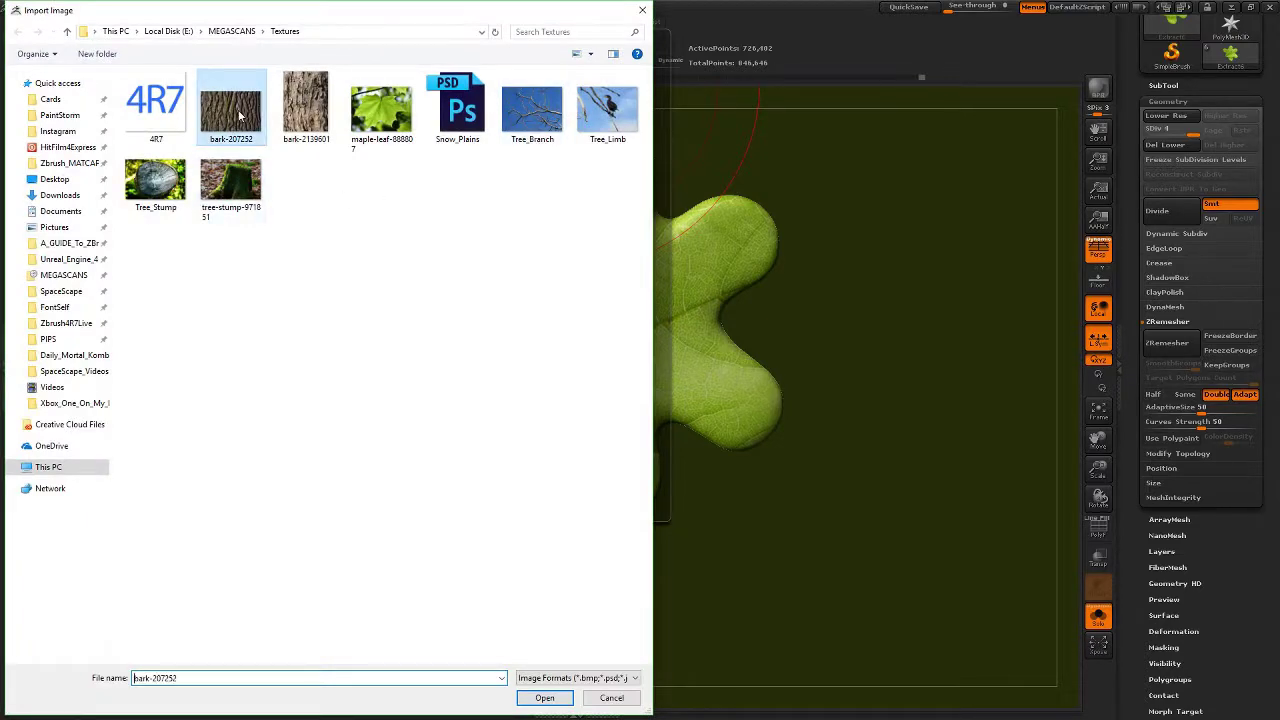
pyautogui.click(306, 116)
pyautogui.doubleClick(306, 116)
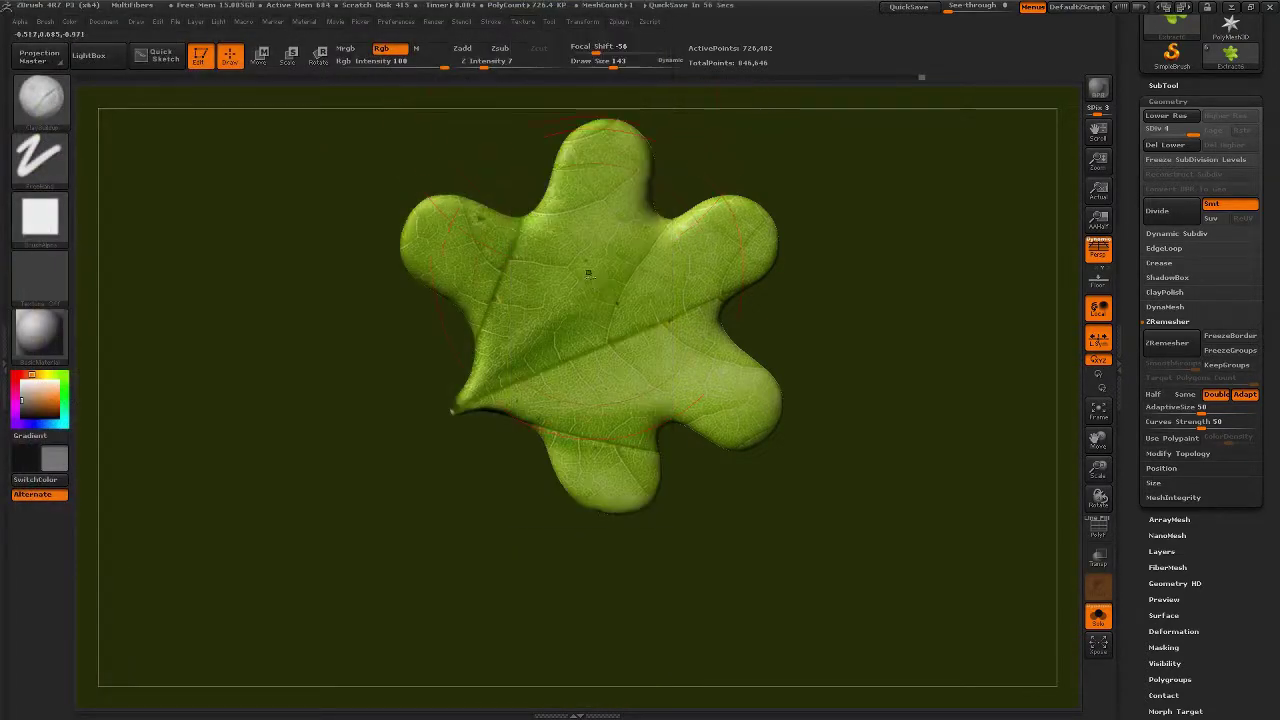
# - Add the bark-2139601 texture to Spotlight, hide LightBox and raise the bark image's opacity to full
pyautogui.click(526, 23)
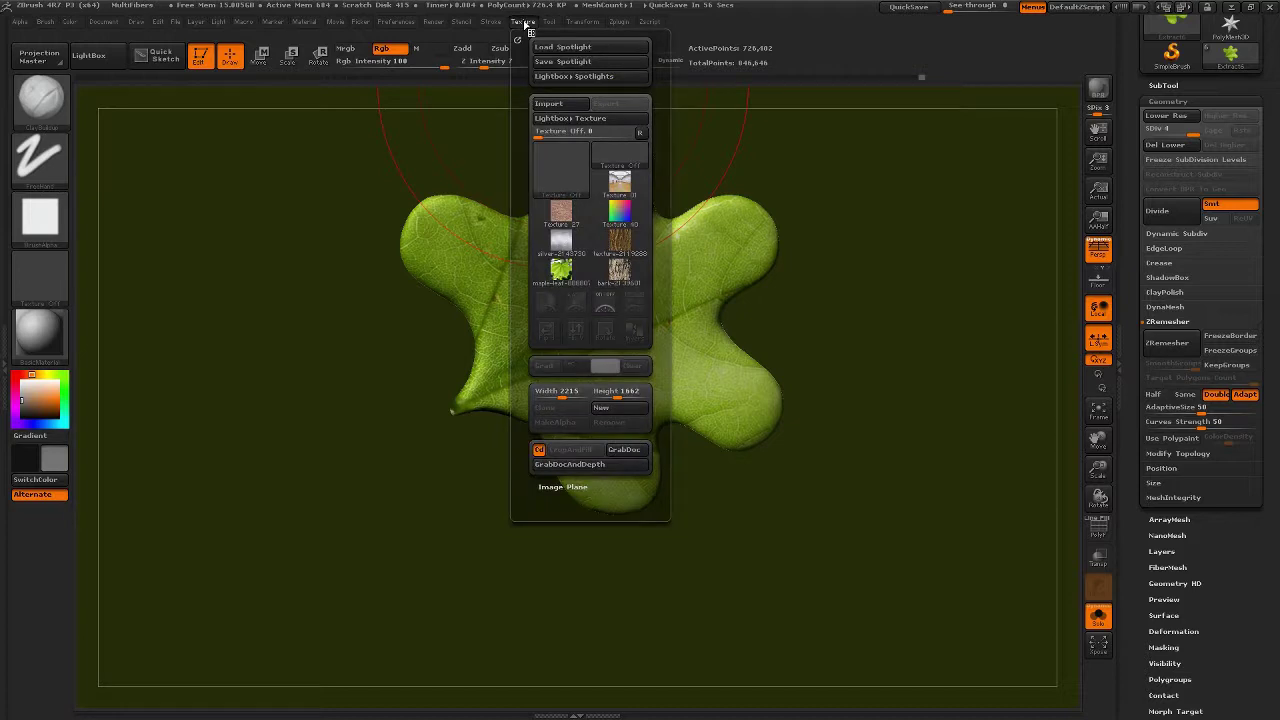
pyautogui.click(621, 275)
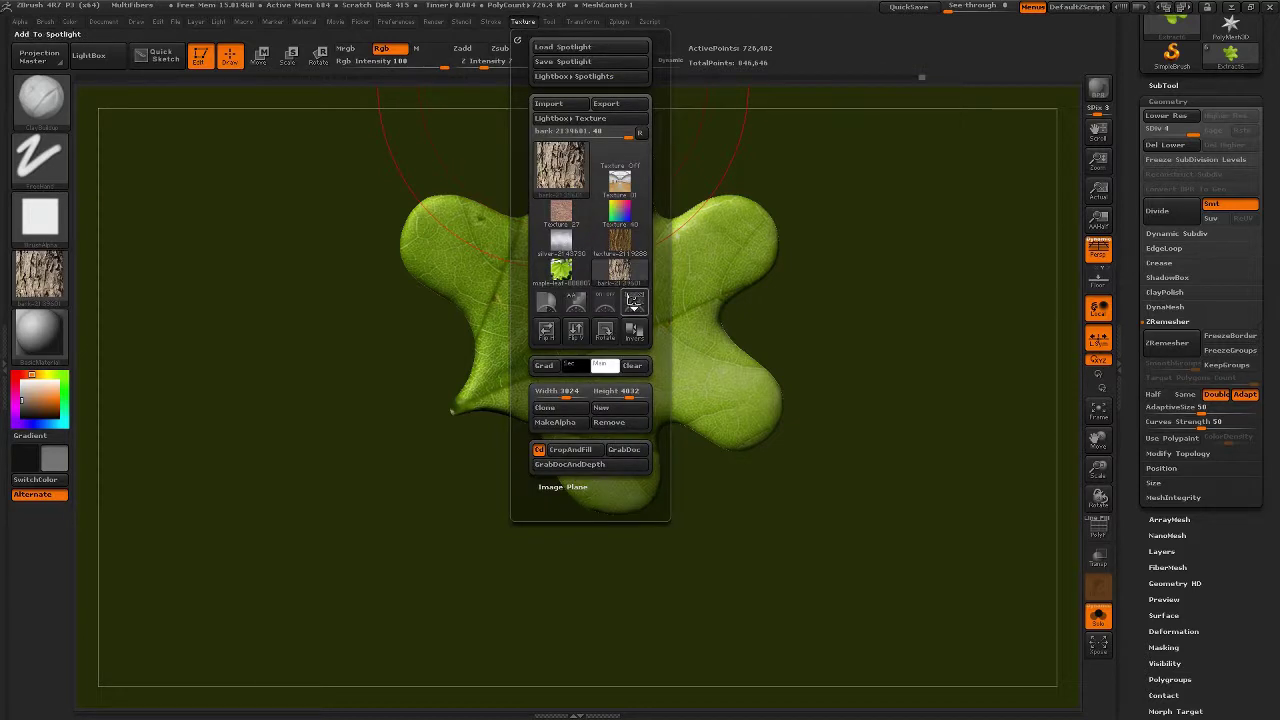
pyautogui.click(634, 302)
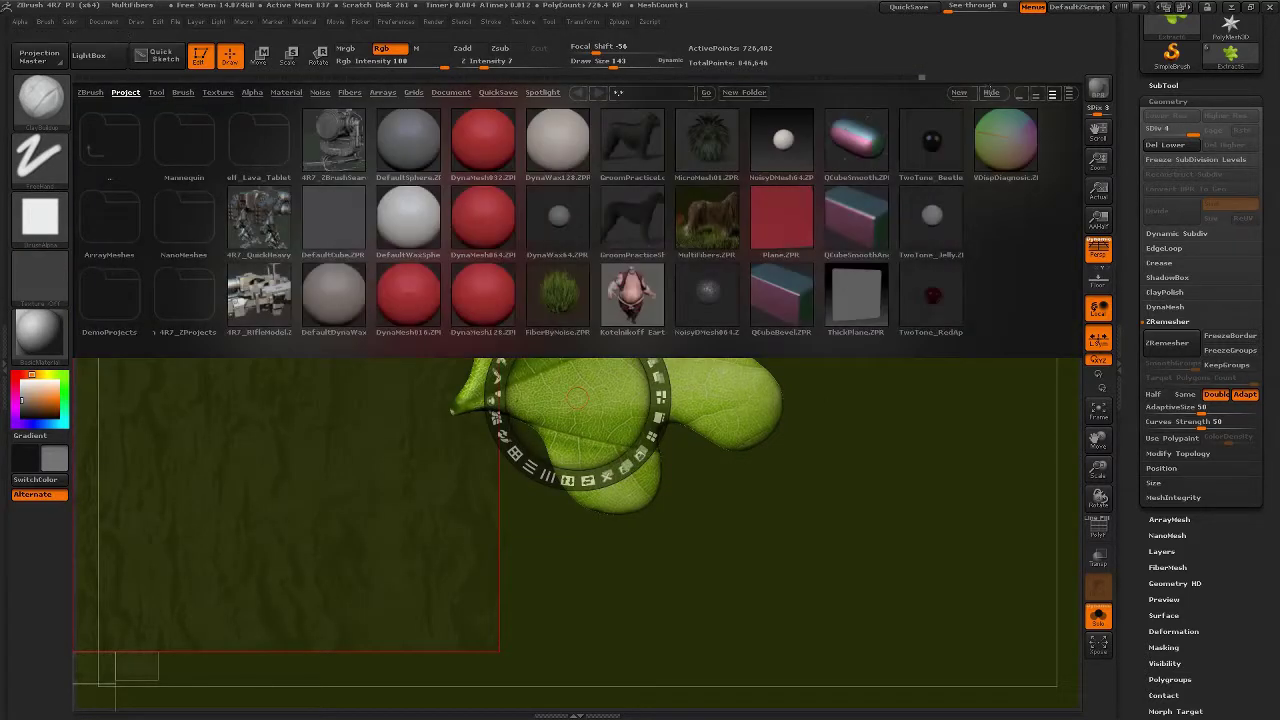
pyautogui.press(',')
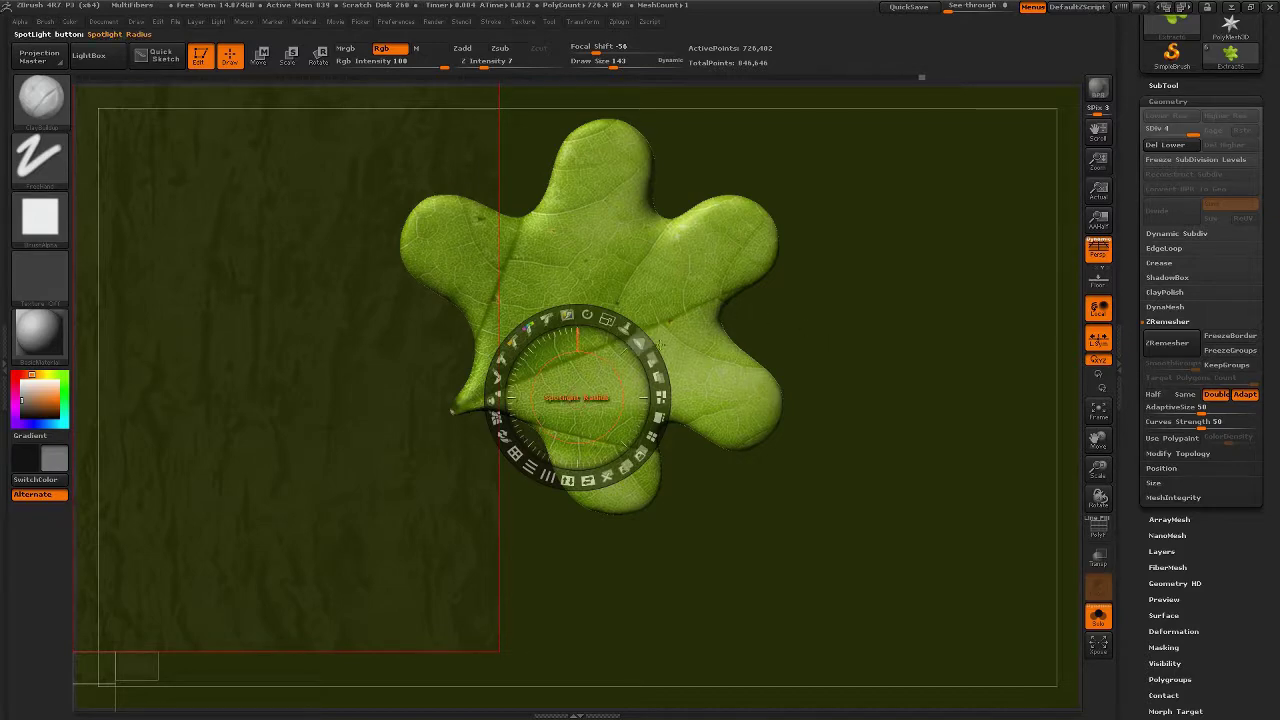
pyautogui.moveTo(651, 357); pyautogui.dragTo(722, 456)
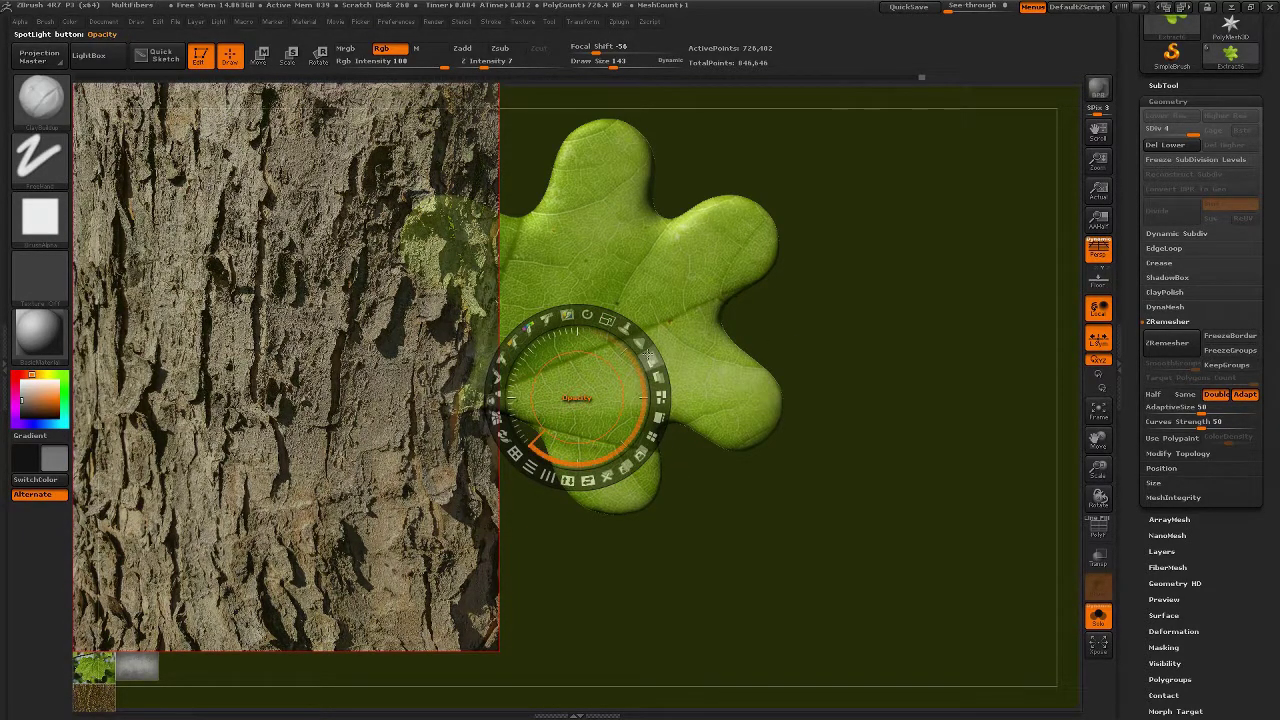
pyautogui.moveTo(654, 361); pyautogui.dragTo(635, 498)
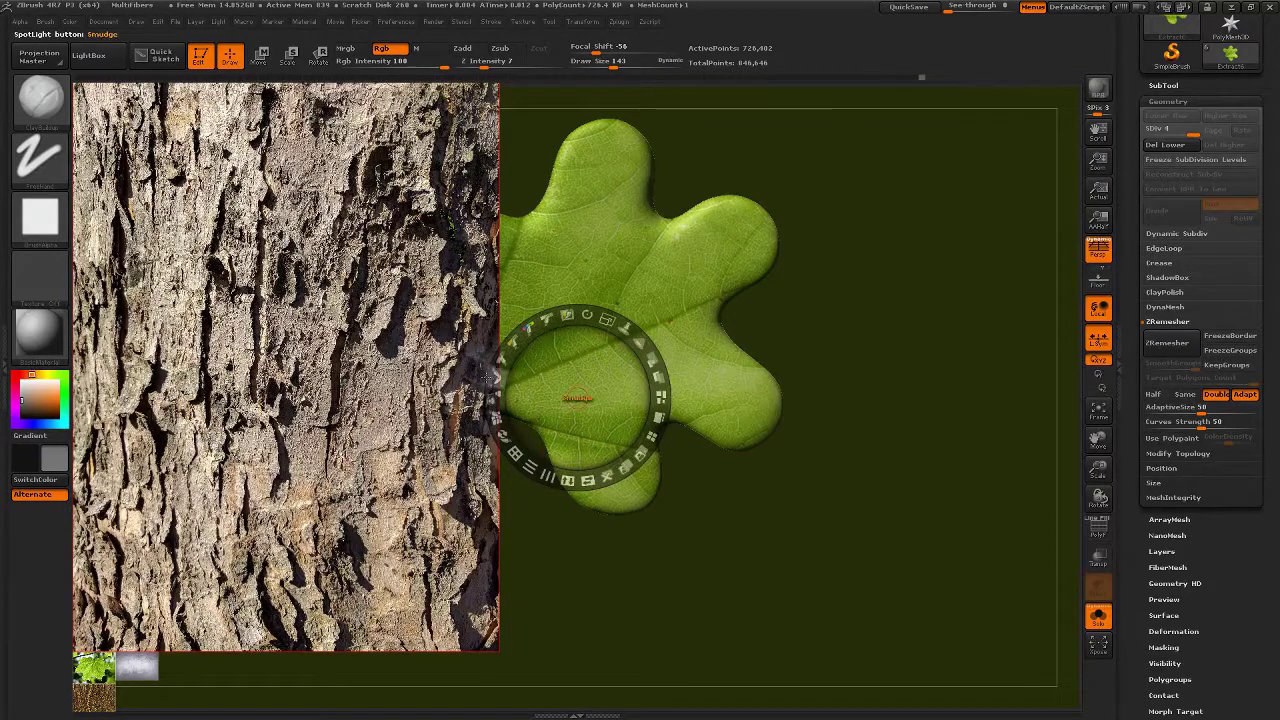
# - Position the Spotlight bark image over the lower part of the leaf so it covers the stem
pyautogui.moveTo(271, 372); pyautogui.dragTo(618, 379)
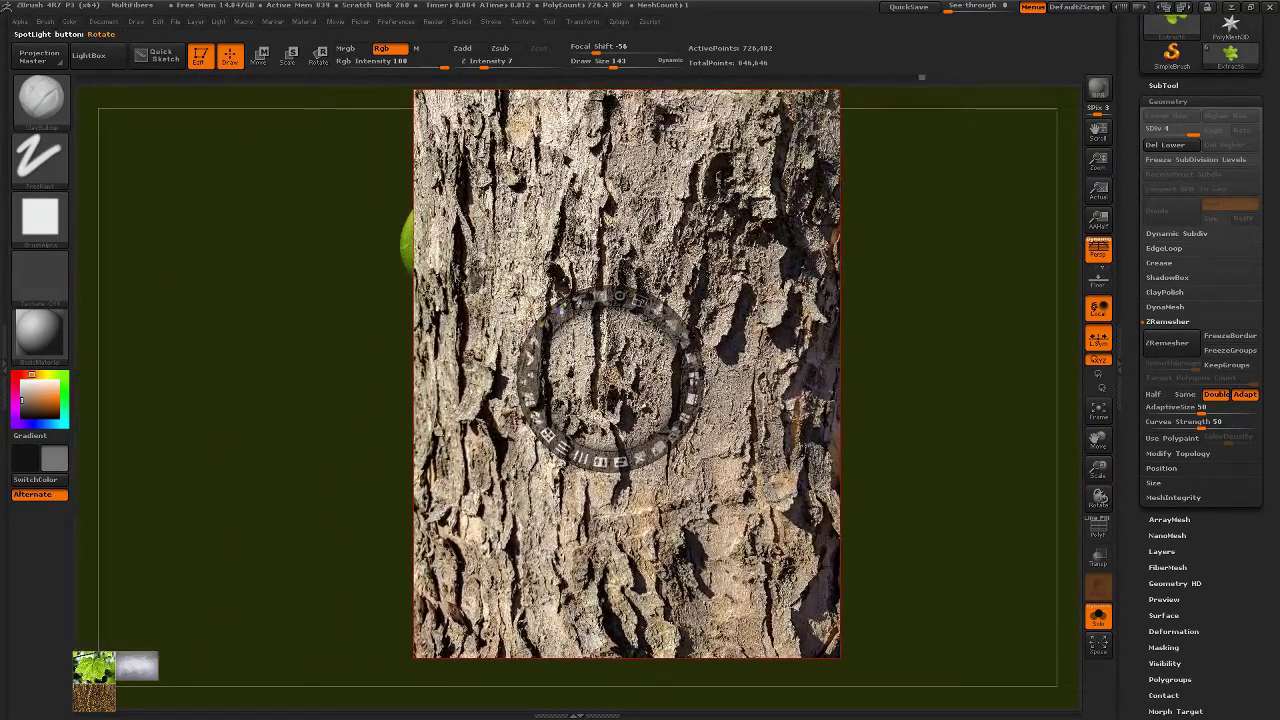
pyautogui.moveTo(499, 187); pyautogui.dragTo(718, 306)
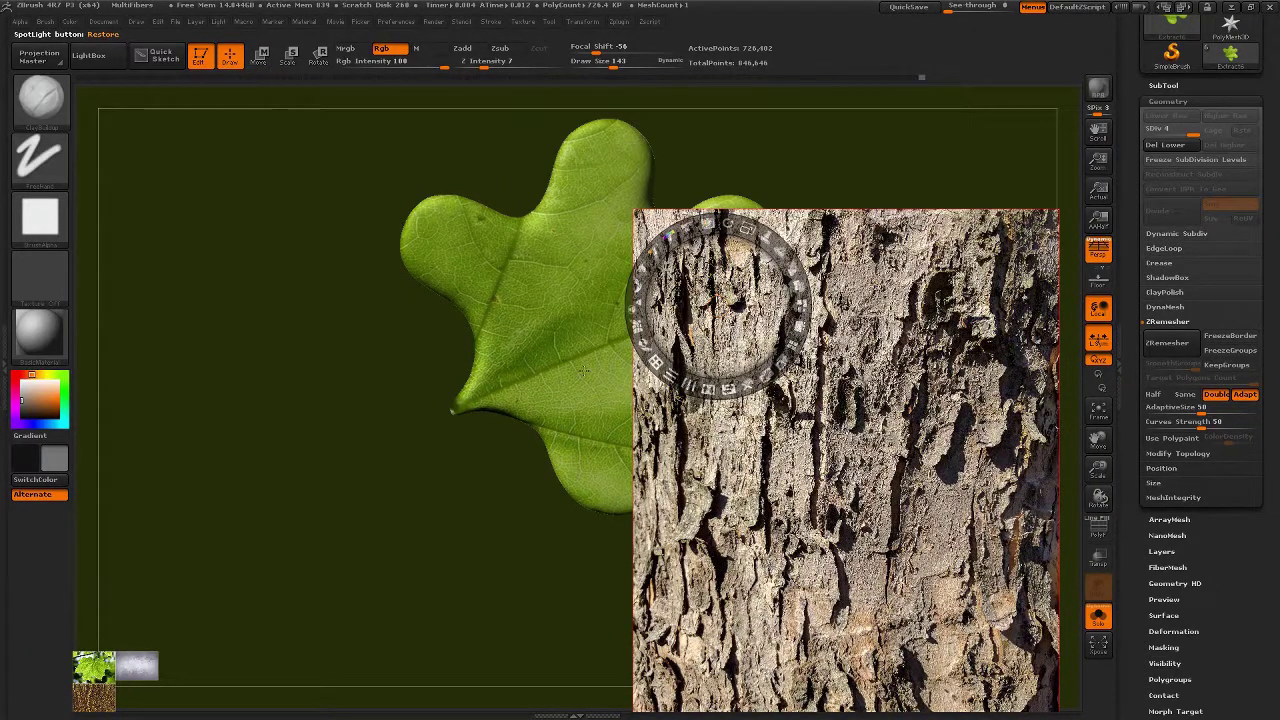
pyautogui.moveTo(883, 460); pyautogui.dragTo(776, 369)
pyautogui.moveTo(725, 296); pyautogui.dragTo(745, 406)
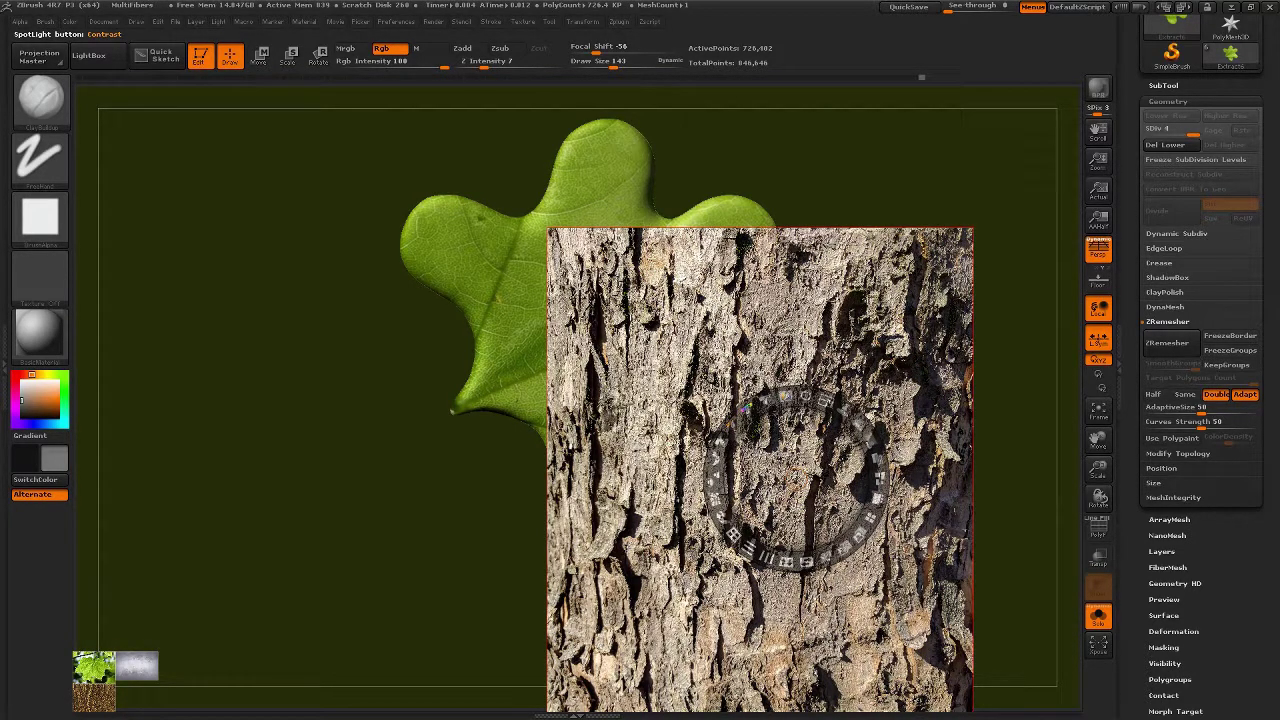
pyautogui.moveTo(741, 405); pyautogui.dragTo(496, 268)
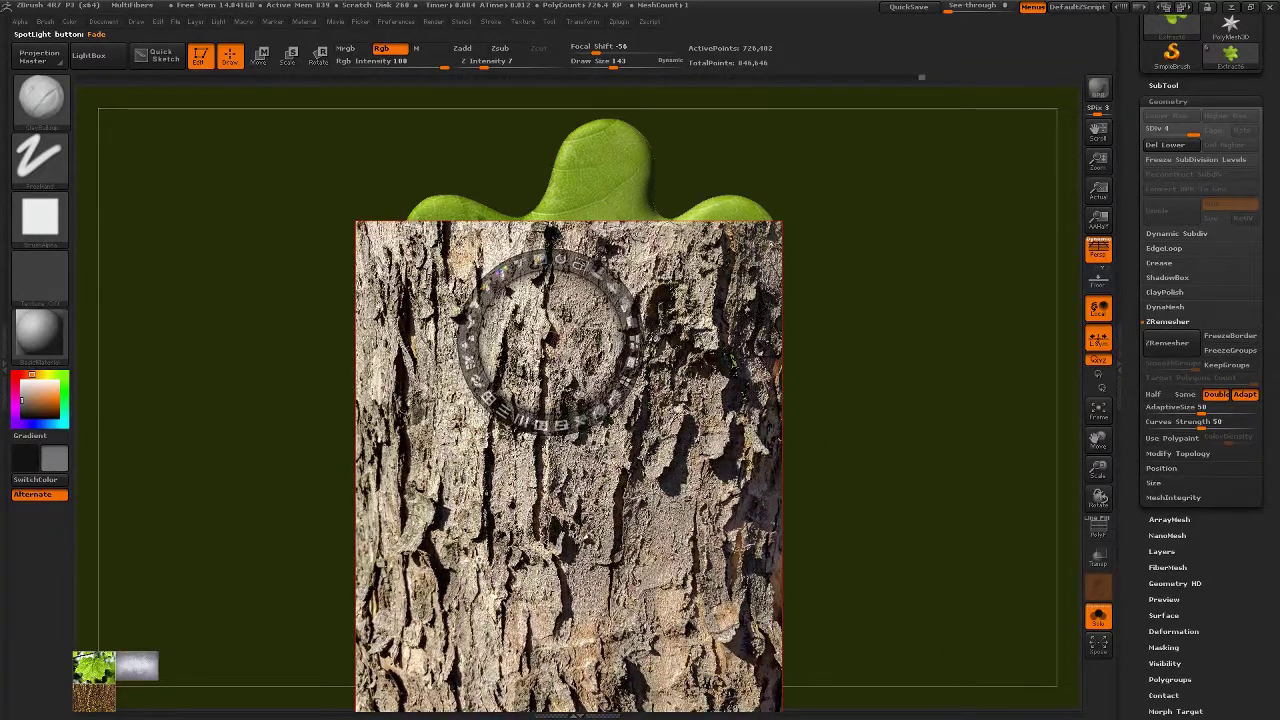
# - Hide Spotlight, turn the leaf upright with its stem pointing down, and centre it in the canvas
pyautogui.hotkey('shift', 'z')
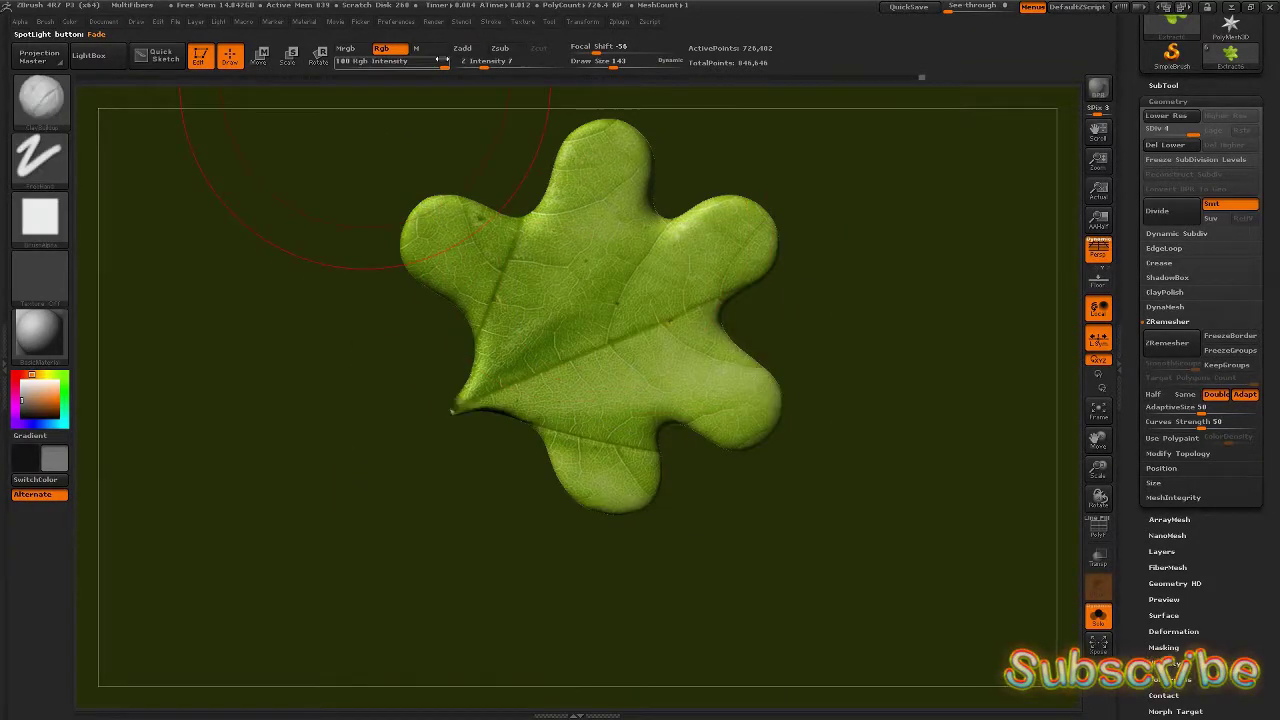
pyautogui.click(318, 55)
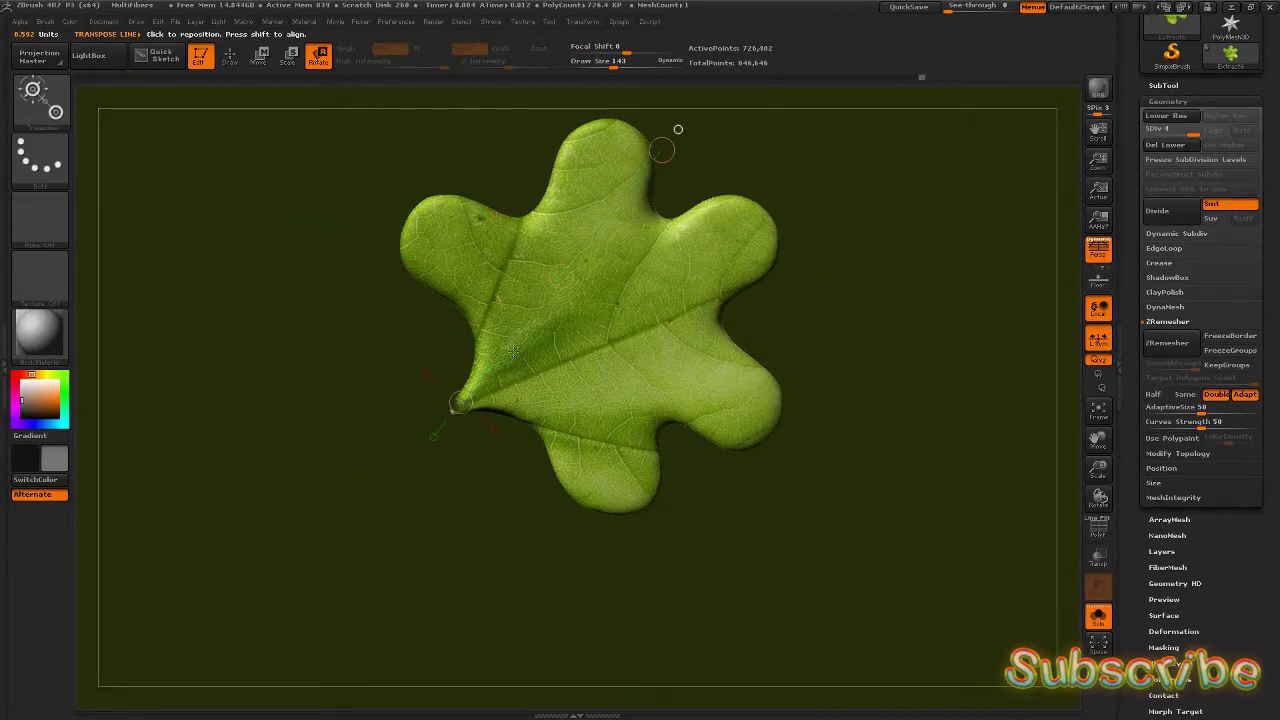
pyautogui.moveTo(663, 152); pyautogui.dragTo(678, 129)
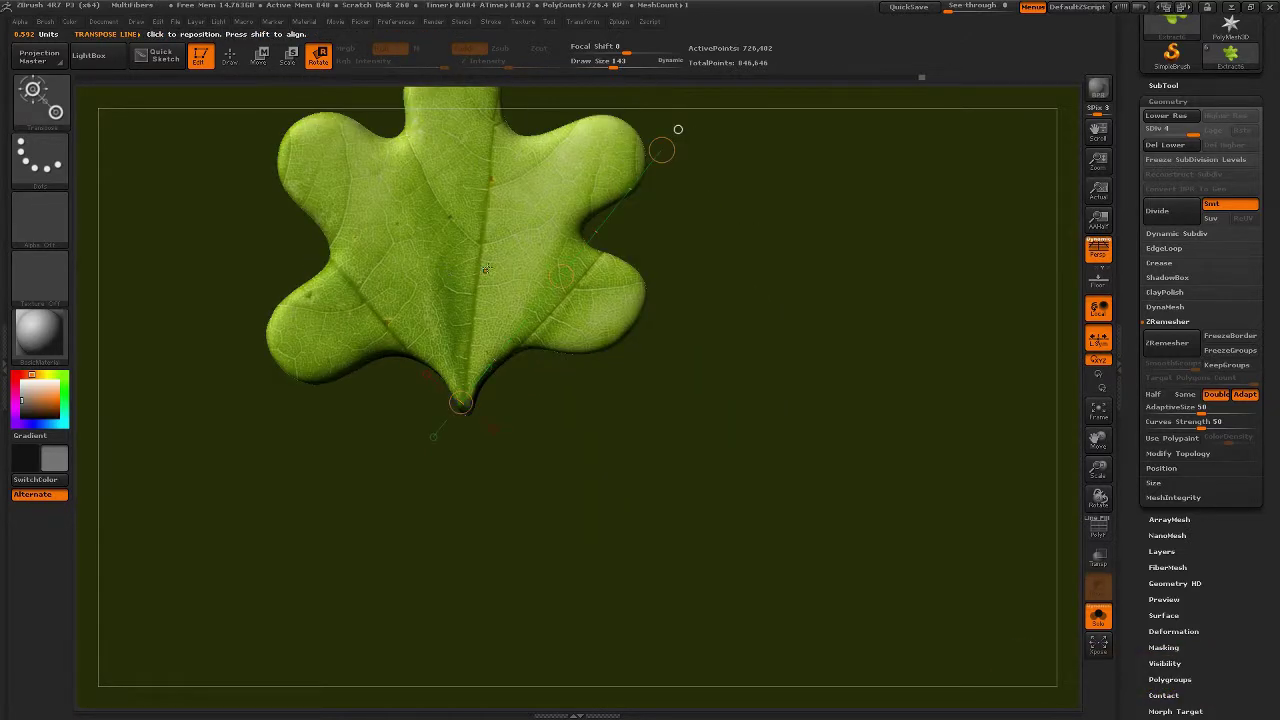
pyautogui.click(259, 55)
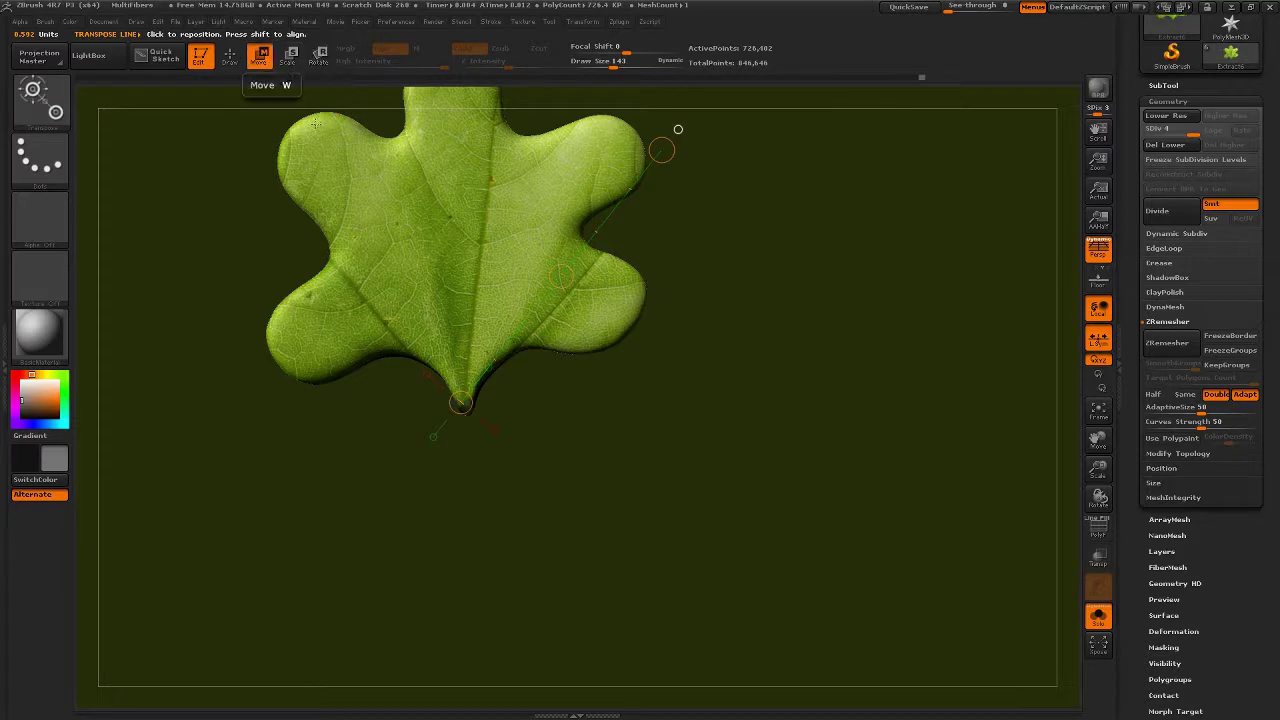
pyautogui.moveTo(561, 276); pyautogui.dragTo(691, 463)
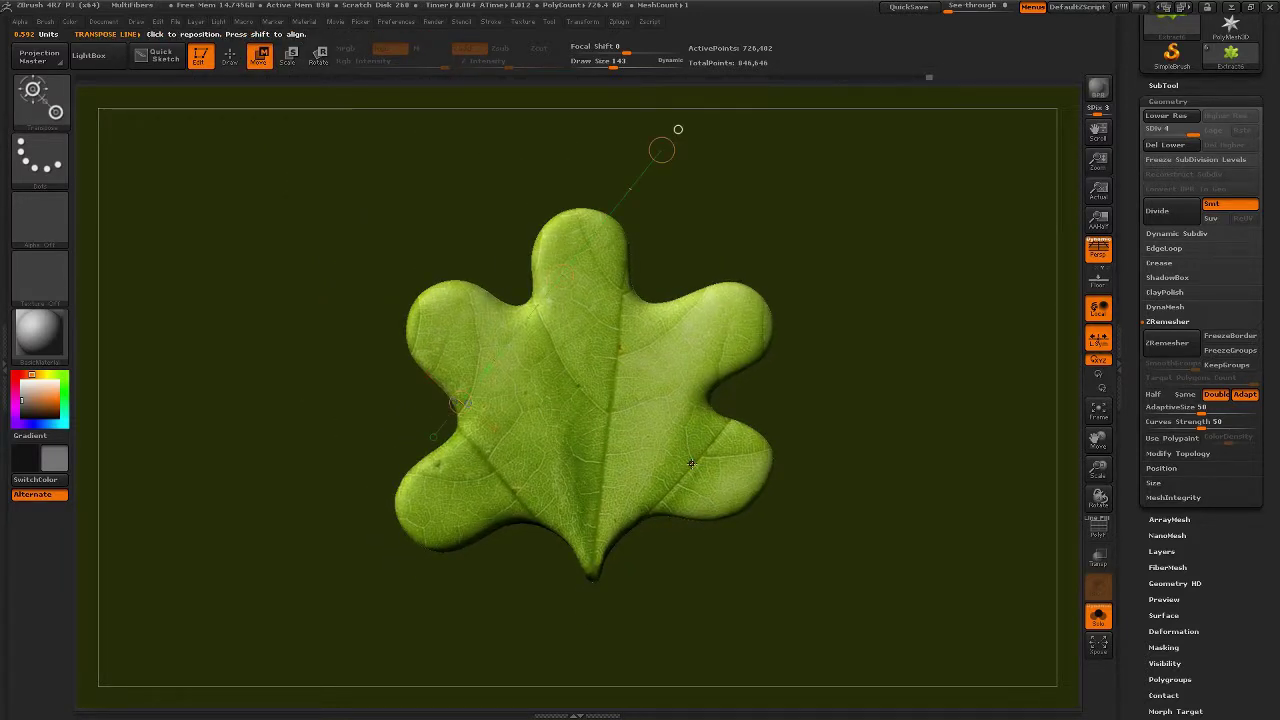
# - Show the bark image over the leaf again and switch from Spotlight editing to painting in Draw mode
pyautogui.hotkey('shift', 'z')
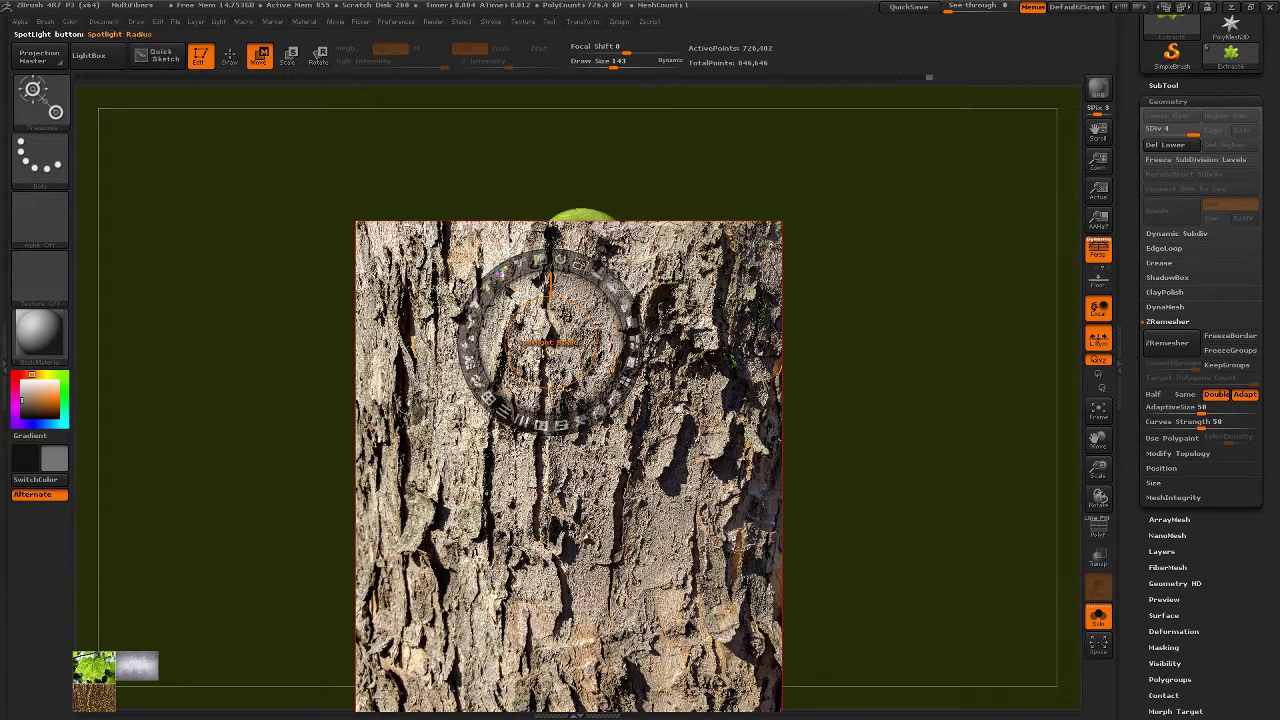
pyautogui.click(620, 295)
pyautogui.moveTo(622, 306); pyautogui.dragTo(503, 155)
pyautogui.press('z')
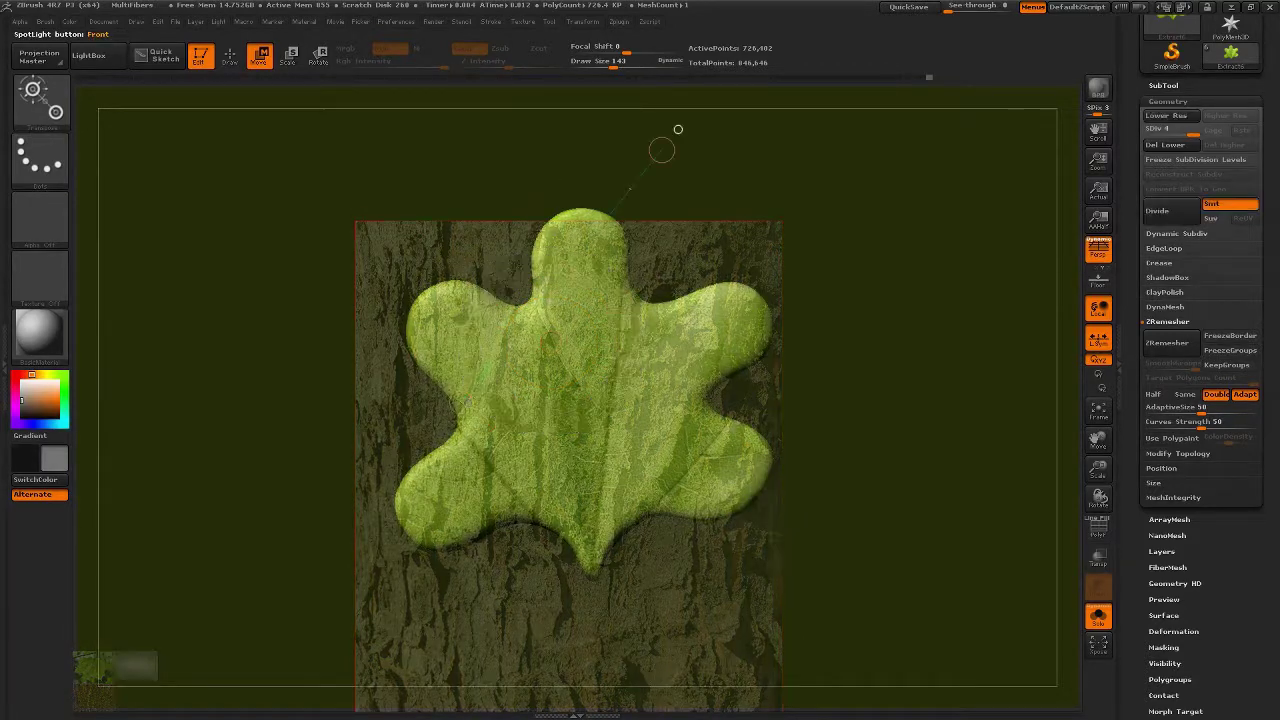
pyautogui.click(230, 57)
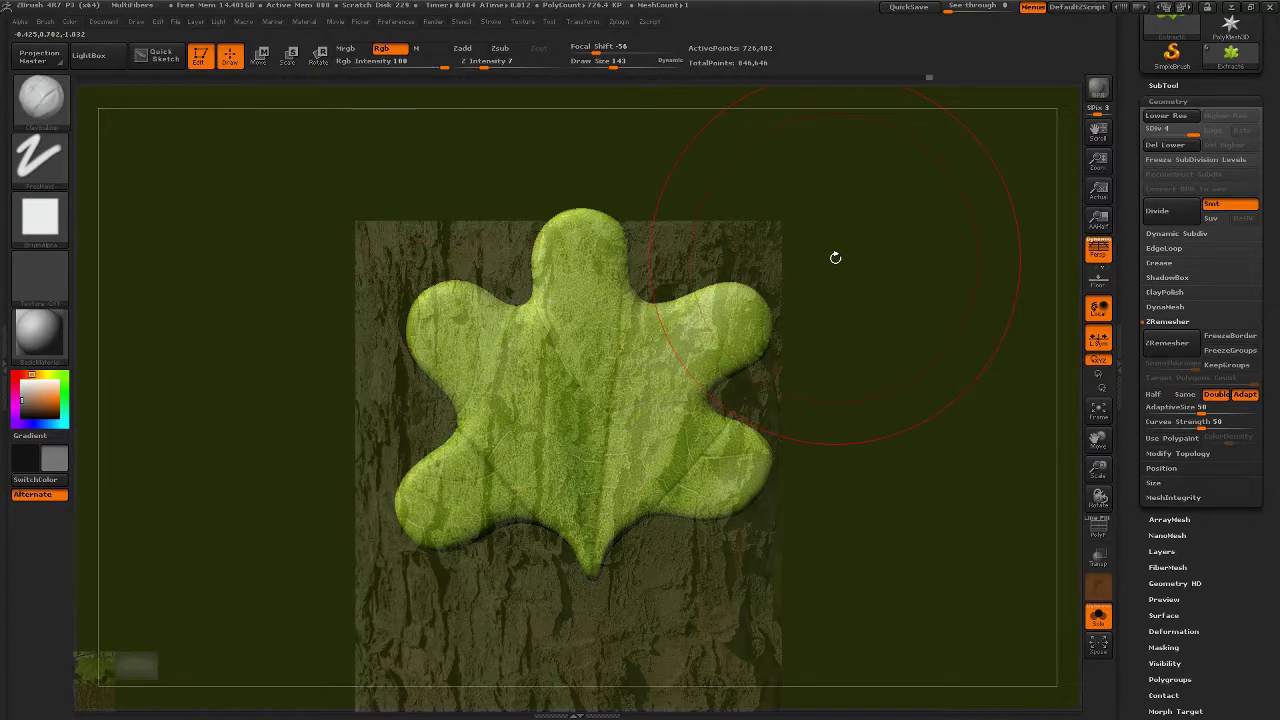
# - Try painting bark on the leaf's centre and stem tip with the ClayBuildup brush at Draw Size 31
pyautogui.press('b')
pyautogui.press('c')
pyautogui.press('b')
pyautogui.press('[')
pyautogui.press('[')
pyautogui.press('[')
pyautogui.press('[')
pyautogui.press('[')
pyautogui.press('[')
pyautogui.press('[')
pyautogui.press('[')
pyautogui.press('[')
pyautogui.press('[')
pyautogui.press('[')
pyautogui.moveTo(581, 381)
pyautogui.mouseDown()
pyautogui.moveTo(600, 388)
pyautogui.moveTo(608, 367)
pyautogui.moveTo(614, 411)
pyautogui.moveTo(600, 404)
pyautogui.mouseUp()
pyautogui.hotkey('ctrl', 'z')
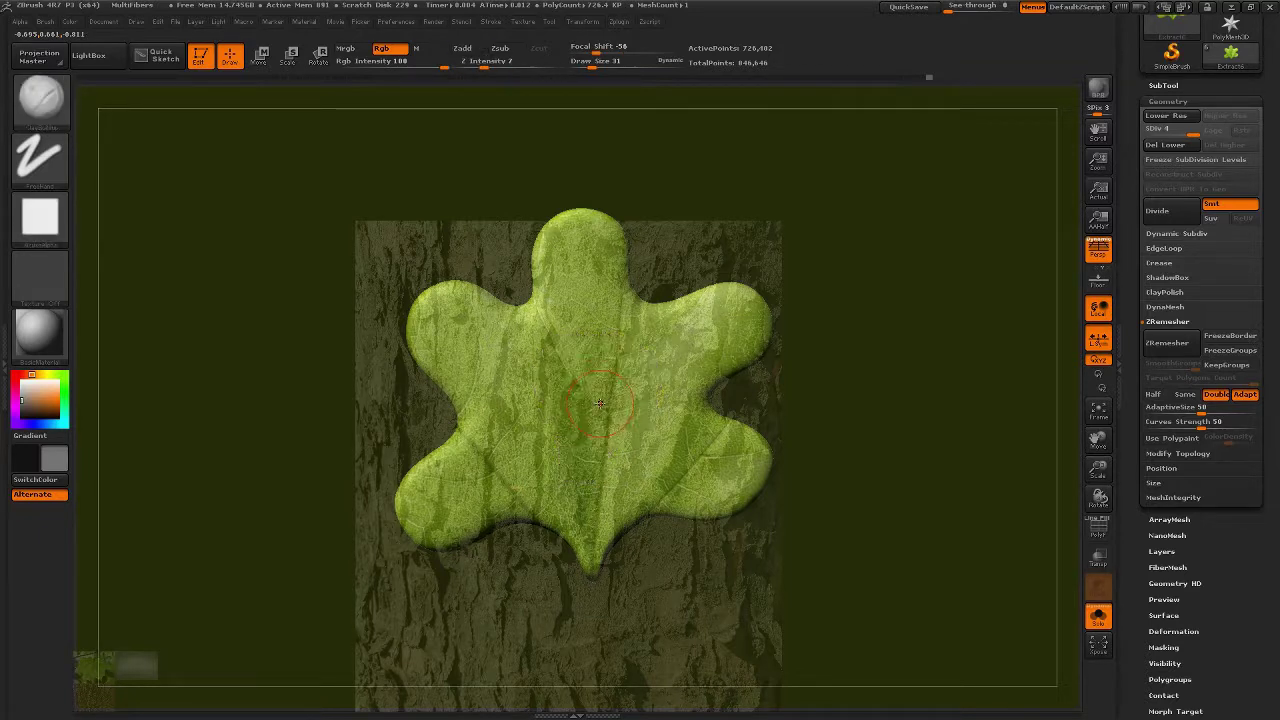
pyautogui.moveTo(590, 578); pyautogui.dragTo(592, 556)
pyautogui.hotkey('ctrl', 'z')
# - Reduce the Draw Size to 7 and paint bark onto the front of the leaf's stem tip
pyautogui.press('[')
pyautogui.press('[')
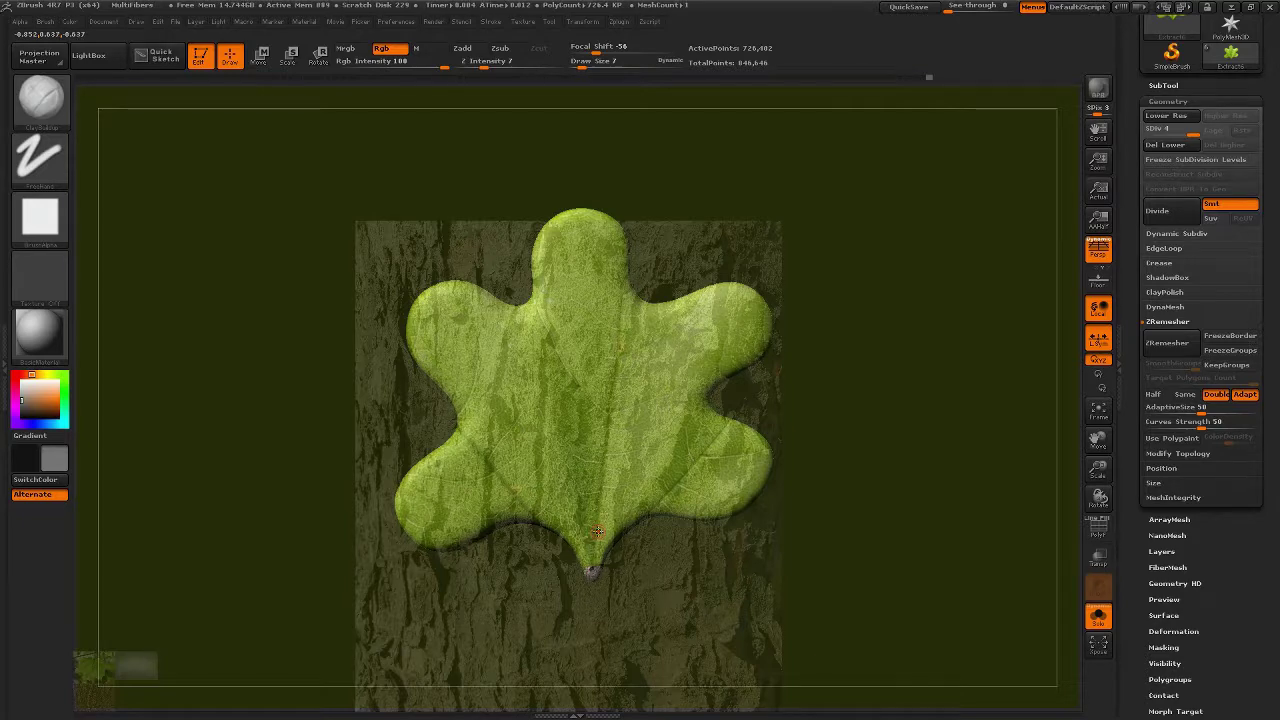
pyautogui.moveTo(748, 514)
pyautogui.keyDown('ctrl'); pyautogui.mouseDown(button='right')
pyautogui.moveTo(804, 542)
pyautogui.moveTo(777, 551)
pyautogui.mouseUp(button='right'); pyautogui.keyUp('ctrl')
pyautogui.press('shift')
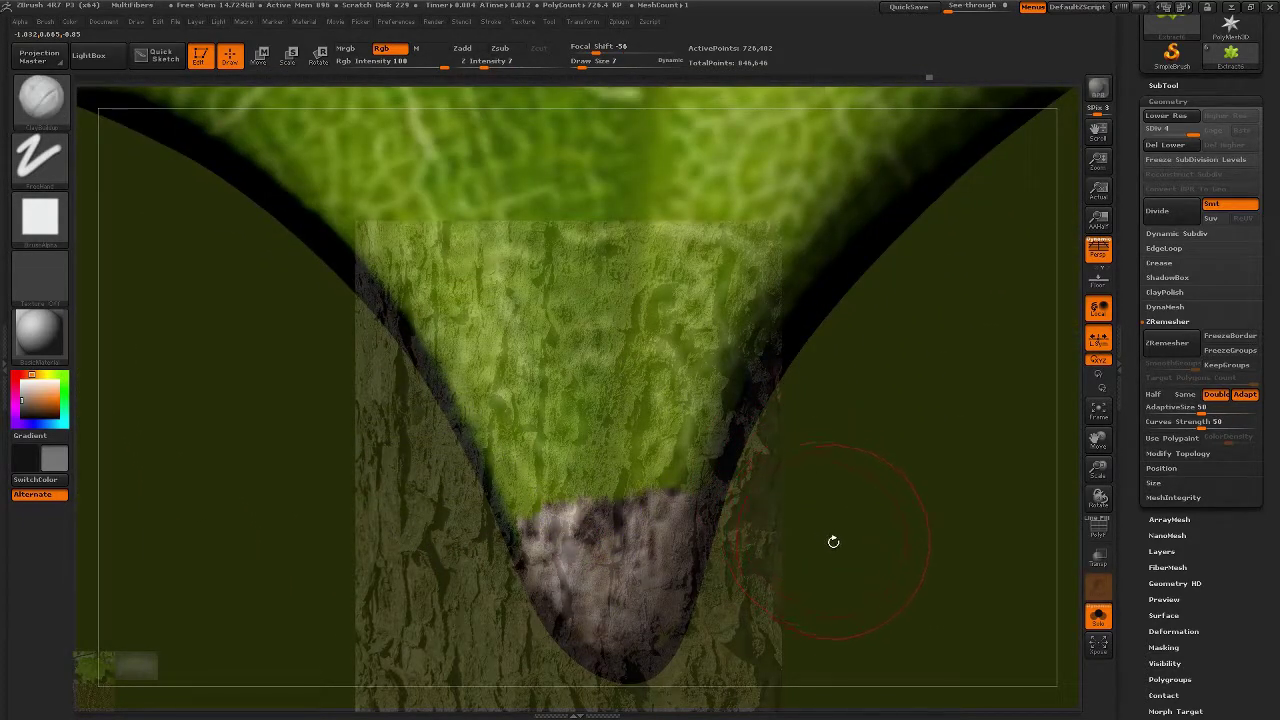
pyautogui.moveTo(611, 603)
pyautogui.mouseDown()
pyautogui.moveTo(584, 576)
pyautogui.moveTo(570, 590)
pyautogui.mouseUp()
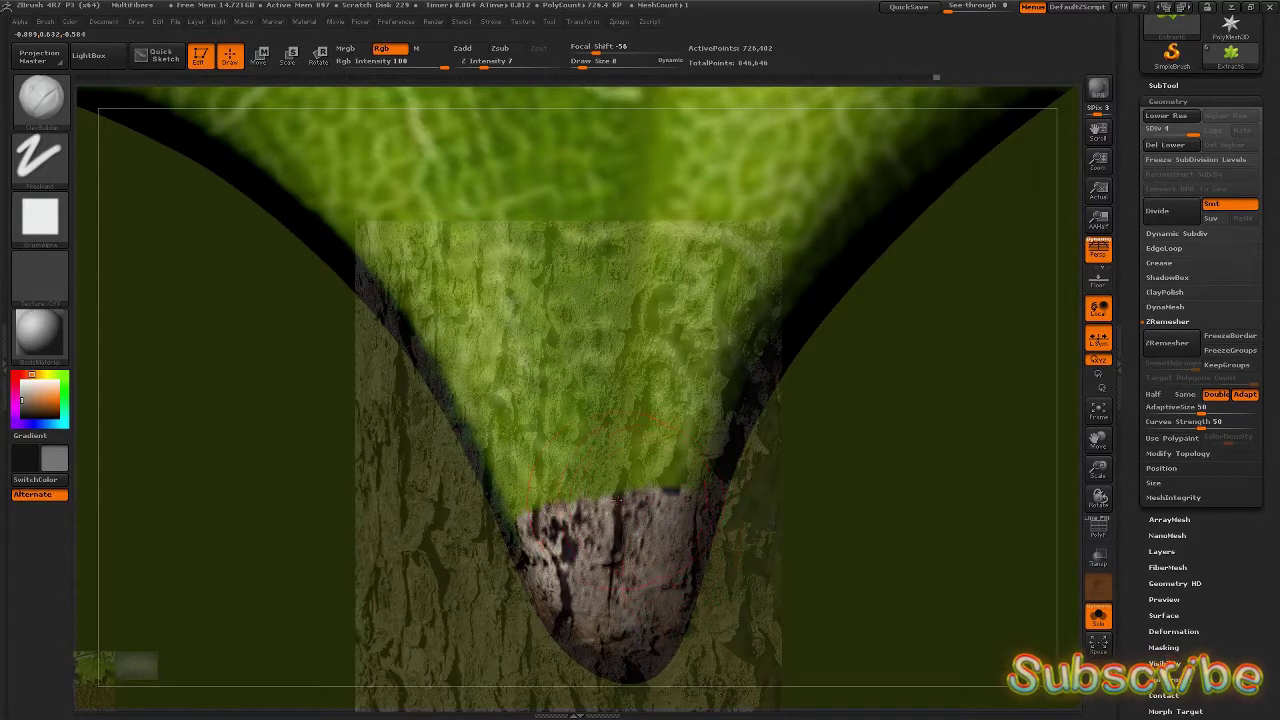
# - Reduce the Draw Size to 1 and paint a jagged upper bark edge across the front of the stem
pyautogui.press('[')
pyautogui.press('[')
pyautogui.moveTo(613, 504)
pyautogui.mouseDown()
pyautogui.moveTo(598, 465)
pyautogui.moveTo(636, 485)
pyautogui.moveTo(686, 462)
pyautogui.mouseUp()
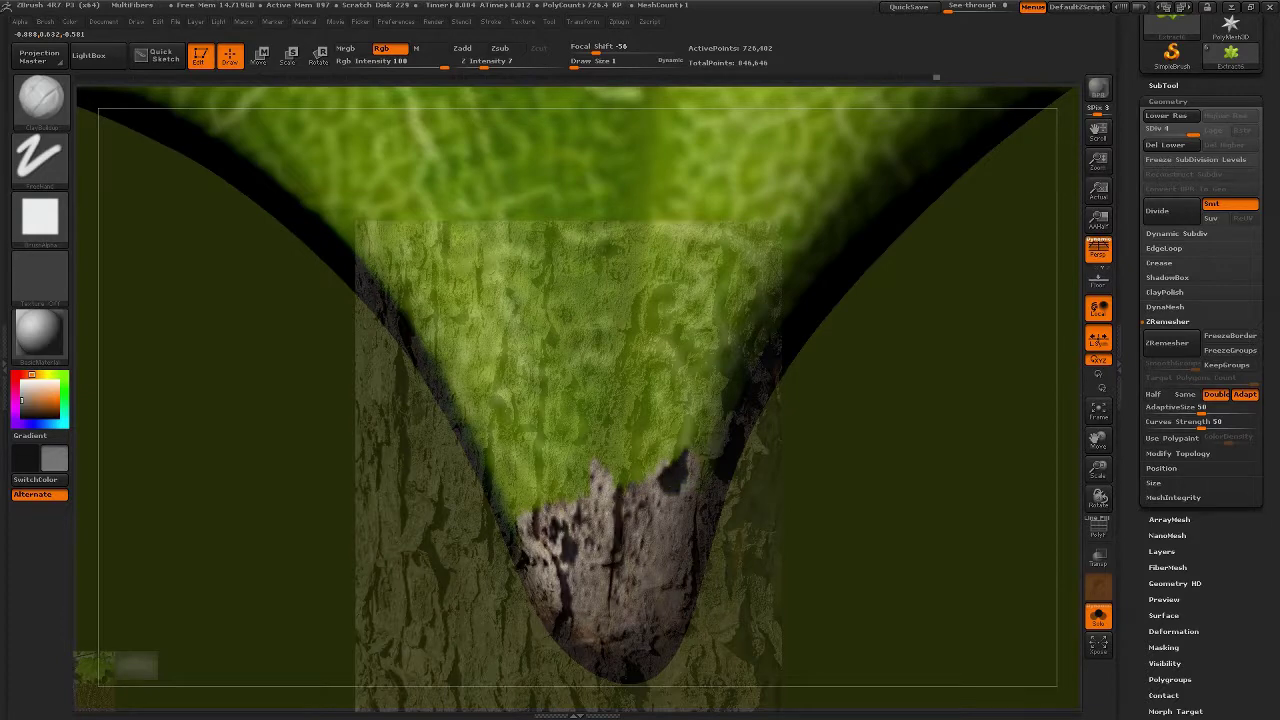
pyautogui.moveTo(580, 502); pyautogui.dragTo(540, 480)
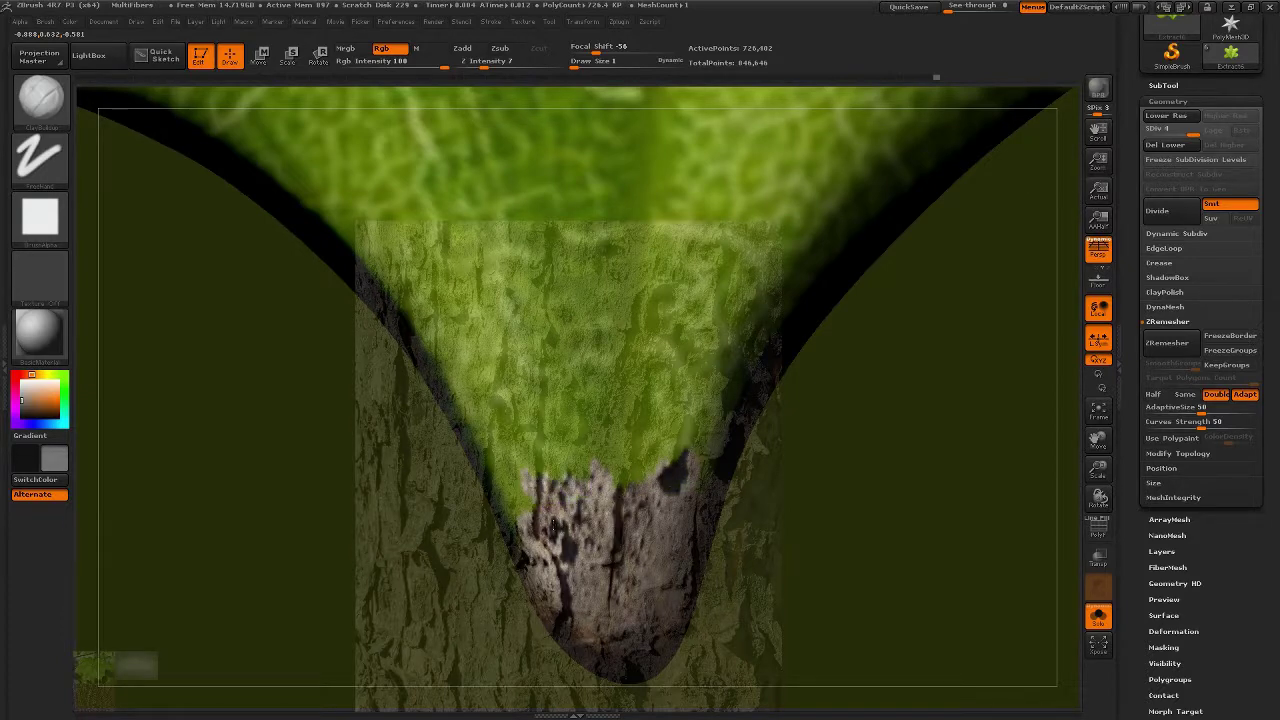
# - Continue the jagged bark edge with fine upward strokes around the side of the stem
pyautogui.moveTo(444, 543); pyautogui.dragTo(519, 534)
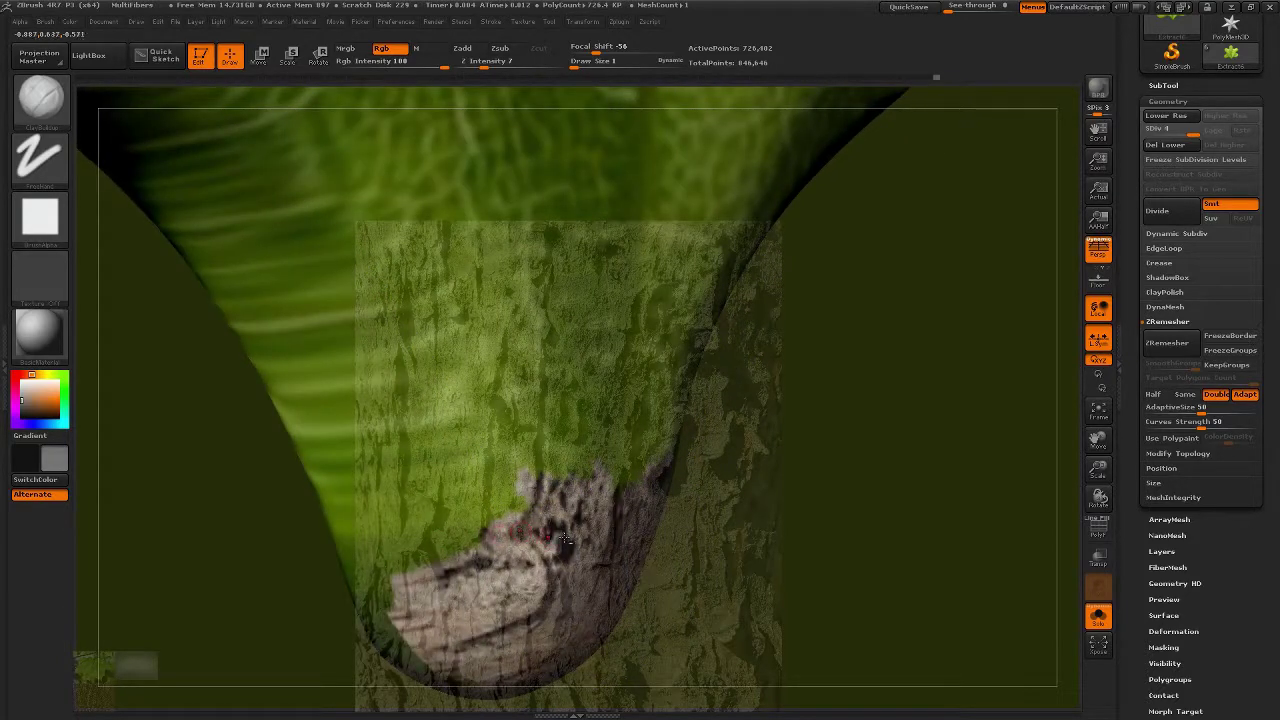
pyautogui.keyDown('alt'); pyautogui.moveTo(392, 549); pyautogui.dragTo(506, 538, button='right'); pyautogui.keyUp('alt')
pyautogui.moveTo(663, 490)
pyautogui.mouseDown()
pyautogui.moveTo(625, 495)
pyautogui.moveTo(585, 478)
pyautogui.mouseUp()
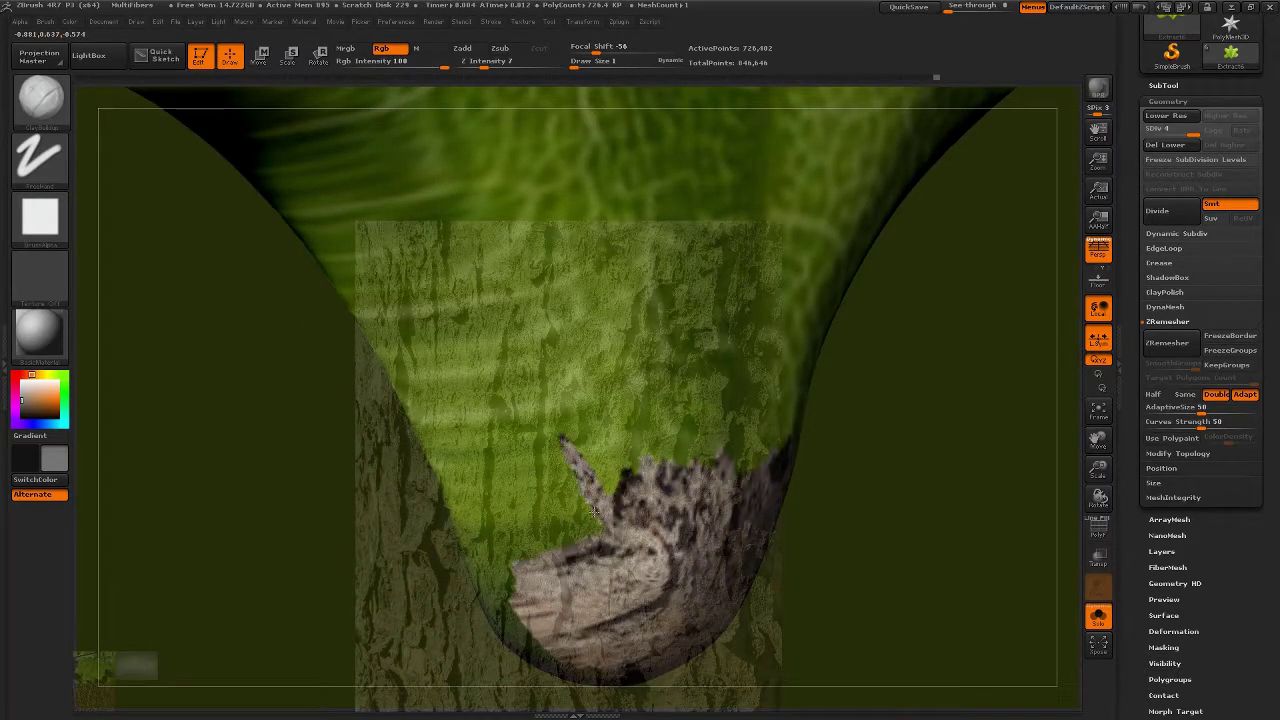
pyautogui.moveTo(601, 537)
pyautogui.mouseDown()
pyautogui.moveTo(565, 486)
pyautogui.moveTo(550, 530)
pyautogui.moveTo(532, 505)
pyautogui.mouseUp()
pyautogui.moveTo(368, 527)
pyautogui.mouseDown()
pyautogui.moveTo(504, 533)
pyautogui.moveTo(460, 478)
pyautogui.moveTo(470, 528)
pyautogui.moveTo(481, 516)
pyautogui.moveTo(462, 560)
pyautogui.moveTo(530, 583)
pyautogui.moveTo(433, 505)
pyautogui.mouseUp()
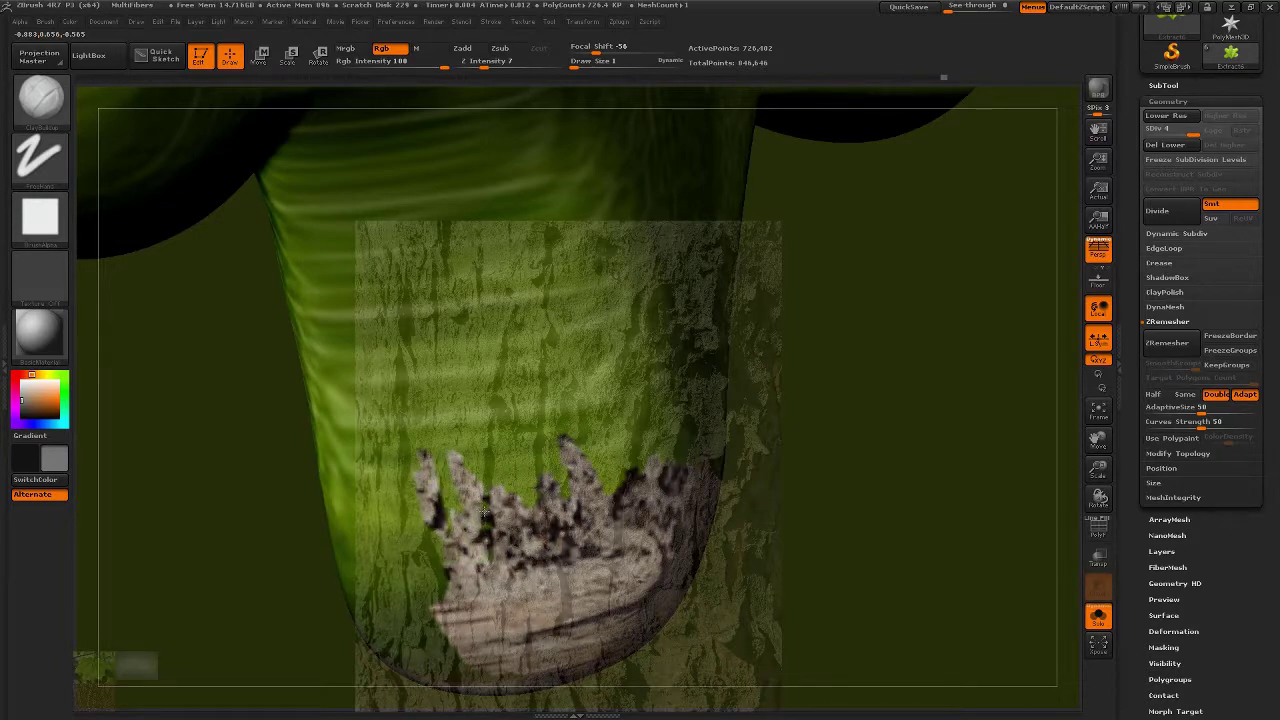
pyautogui.moveTo(286, 503); pyautogui.dragTo(438, 545)
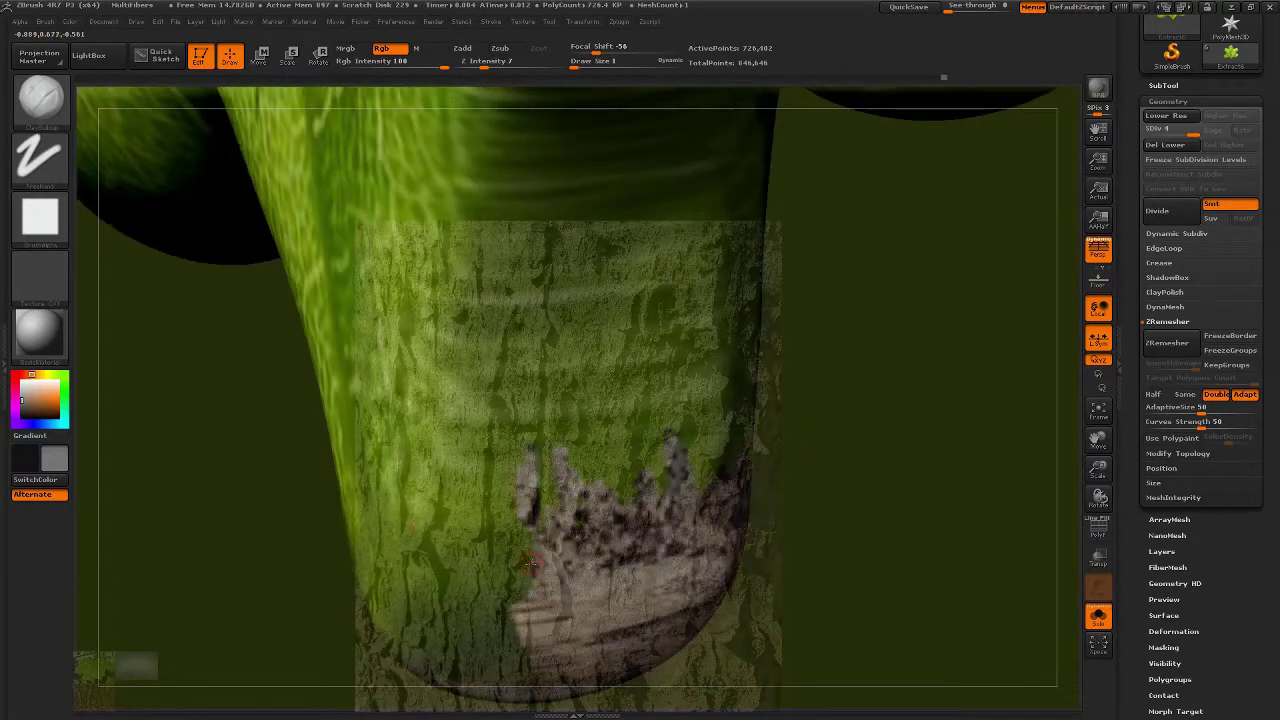
pyautogui.moveTo(531, 564)
pyautogui.mouseDown()
pyautogui.moveTo(533, 540)
pyautogui.moveTo(482, 505)
pyautogui.moveTo(476, 478)
pyautogui.moveTo(441, 490)
pyautogui.moveTo(438, 524)
pyautogui.mouseUp()
# - Paint the bark border and its jagged streaks across the opposite face of the stem
pyautogui.moveTo(327, 485)
pyautogui.mouseDown()
pyautogui.moveTo(354, 486)
pyautogui.moveTo(220, 494)
pyautogui.moveTo(530, 516)
pyautogui.mouseUp()
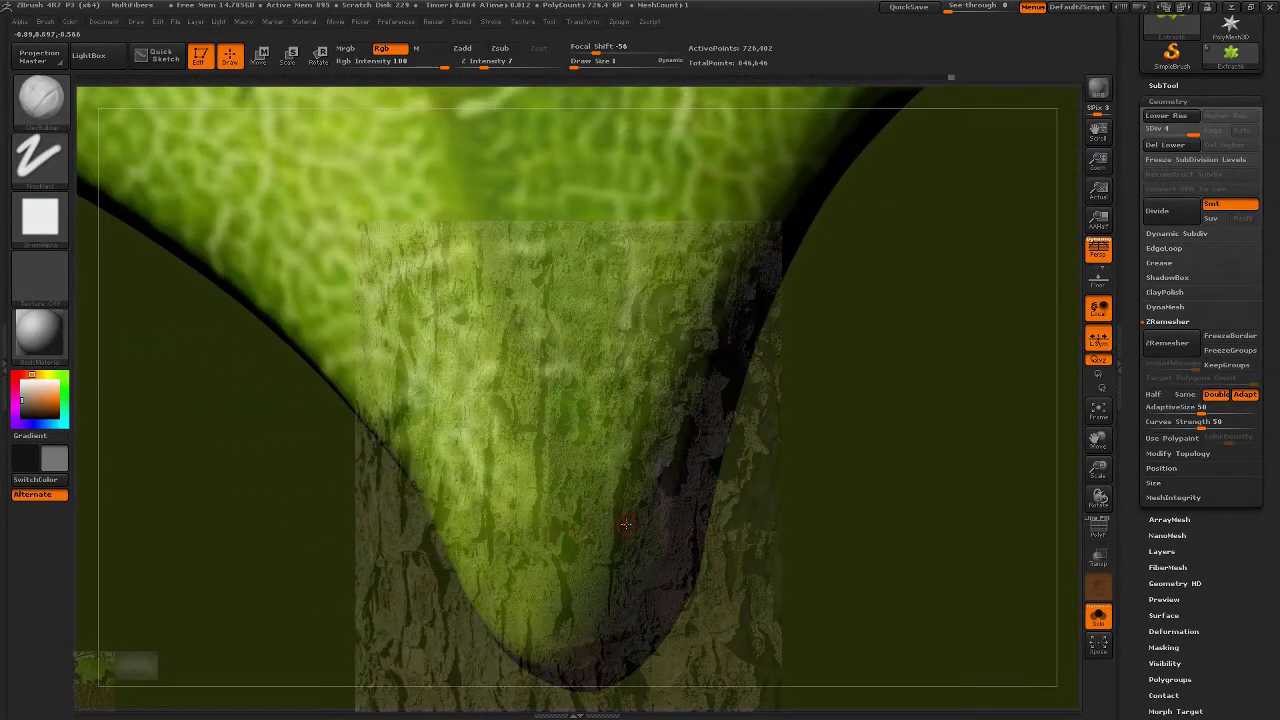
pyautogui.moveTo(612, 520)
pyautogui.mouseDown()
pyautogui.moveTo(462, 570)
pyautogui.moveTo(565, 566)
pyautogui.mouseUp()
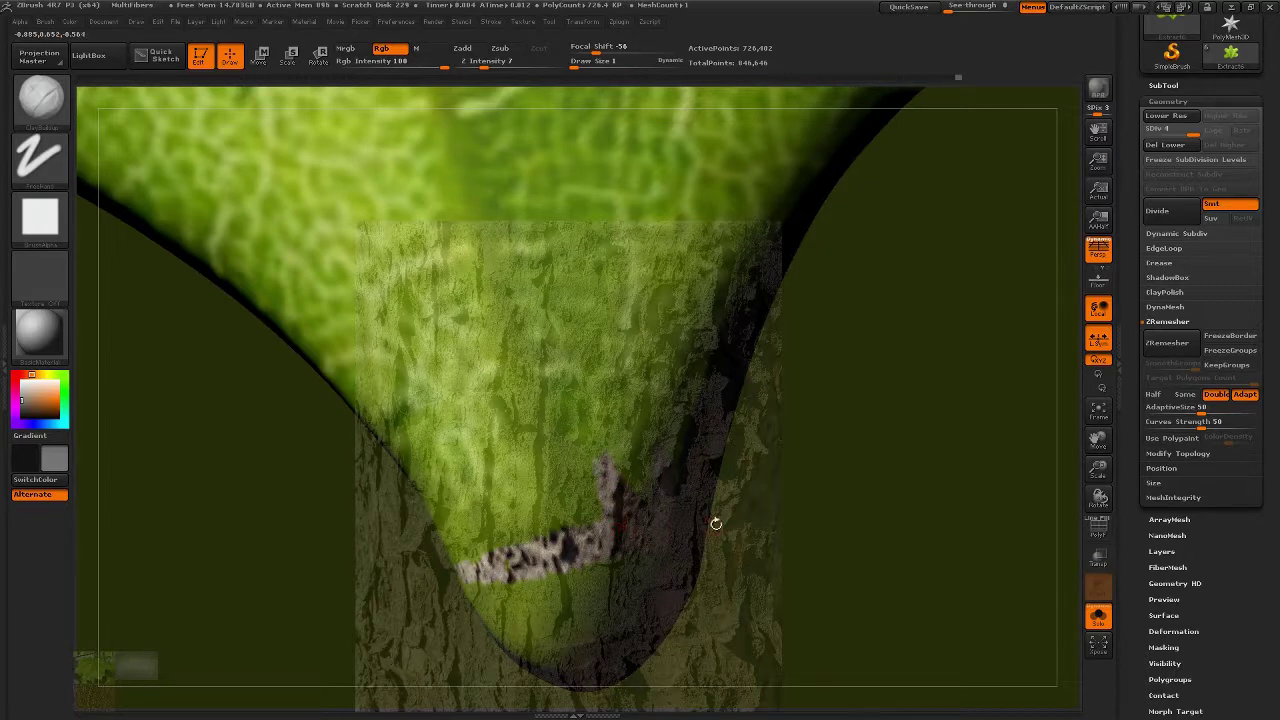
pyautogui.moveTo(722, 521); pyautogui.dragTo(616, 497)
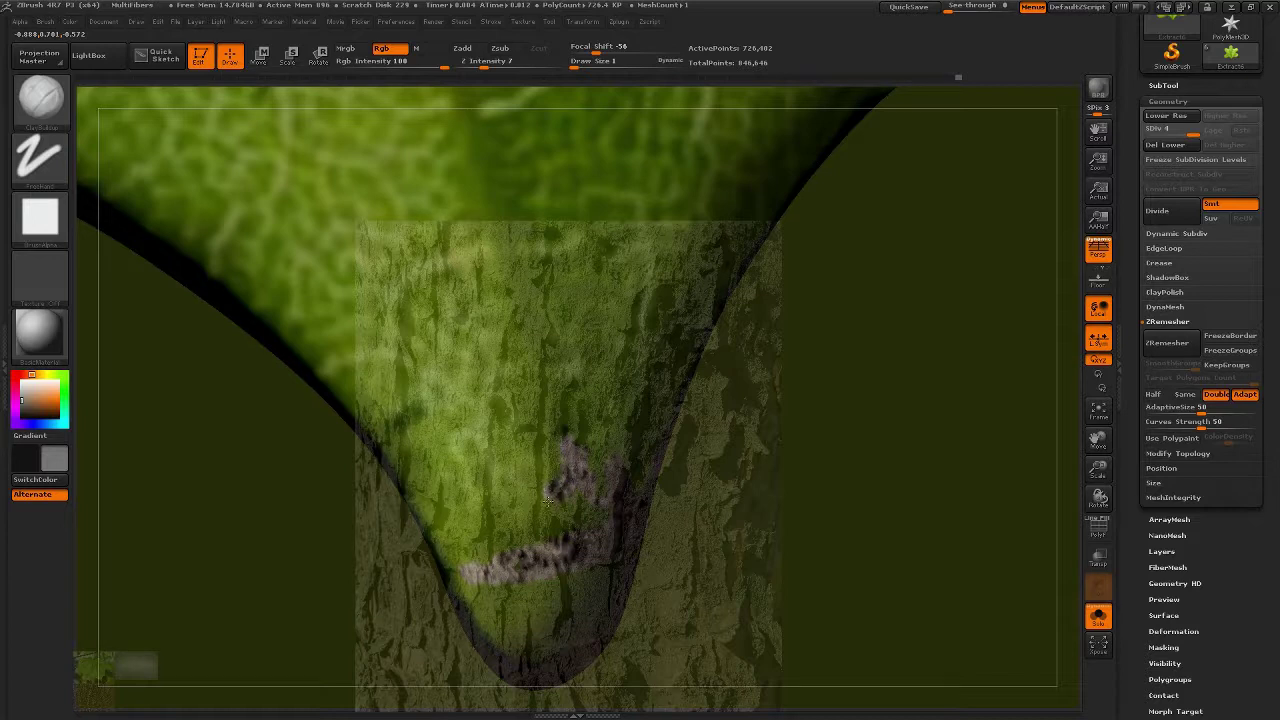
pyautogui.moveTo(548, 500)
pyautogui.mouseDown()
pyautogui.moveTo(528, 482)
pyautogui.moveTo(505, 502)
pyautogui.mouseUp()
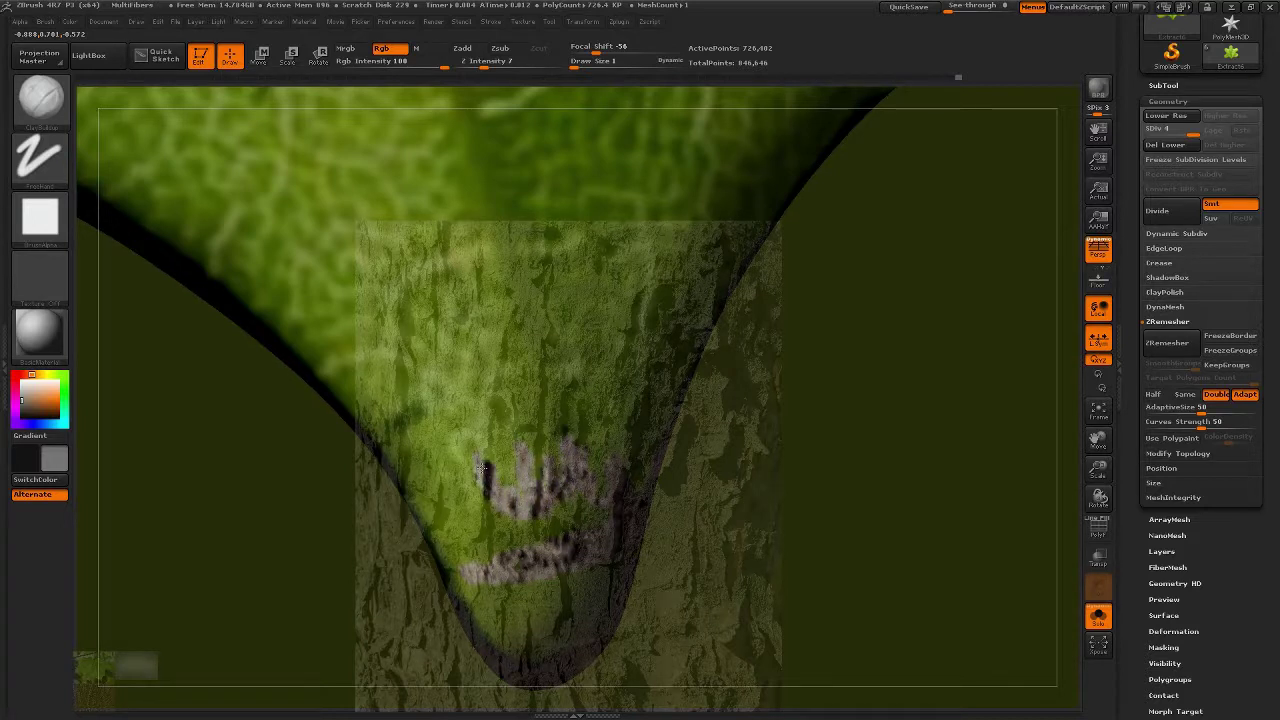
pyautogui.moveTo(477, 456)
pyautogui.mouseDown()
pyautogui.moveTo(490, 506)
pyautogui.moveTo(450, 512)
pyautogui.moveTo(446, 482)
pyautogui.mouseUp()
pyautogui.moveTo(365, 522); pyautogui.dragTo(255, 522)
pyautogui.moveTo(487, 507)
pyautogui.mouseDown()
pyautogui.moveTo(498, 509)
pyautogui.moveTo(352, 517)
pyautogui.mouseUp()
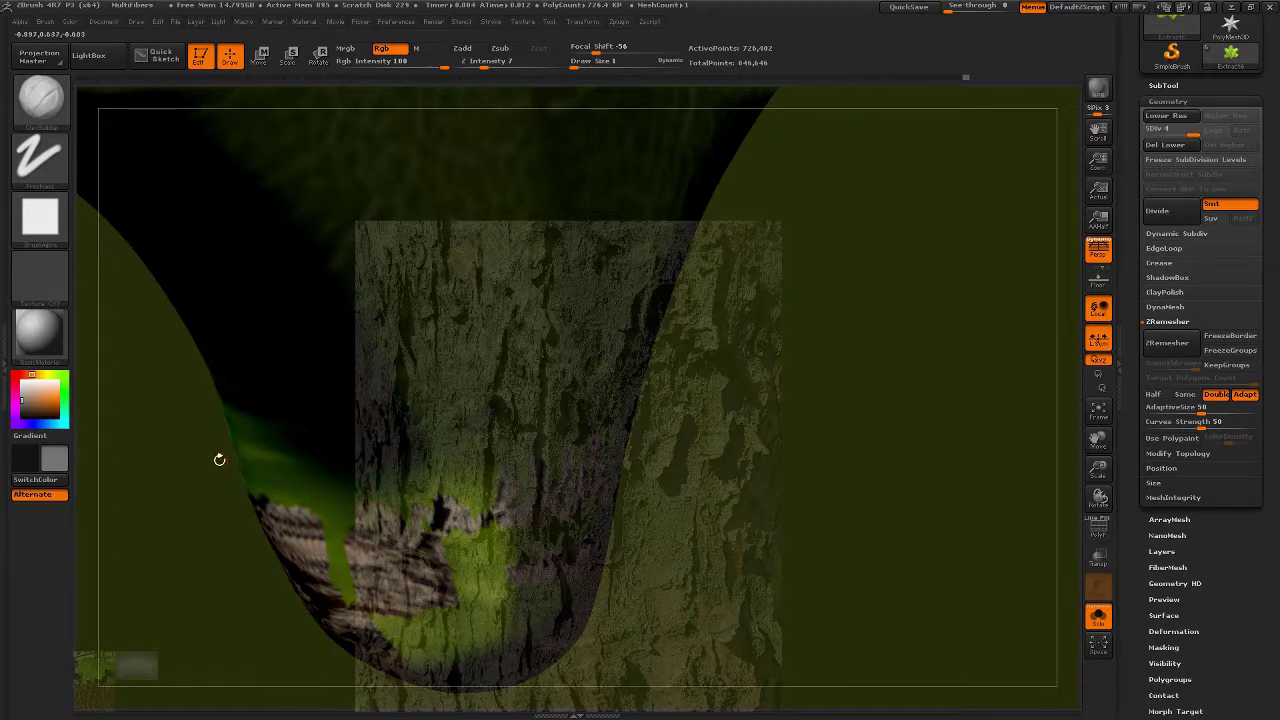
# - Raise the Draw Size to 4 and fill the remaining green gaps below the jagged bark edge
pyautogui.moveTo(850, 490)
pyautogui.mouseDown()
pyautogui.moveTo(400, 480)
pyautogui.moveTo(415, 476)
pyautogui.moveTo(394, 510)
pyautogui.mouseUp()
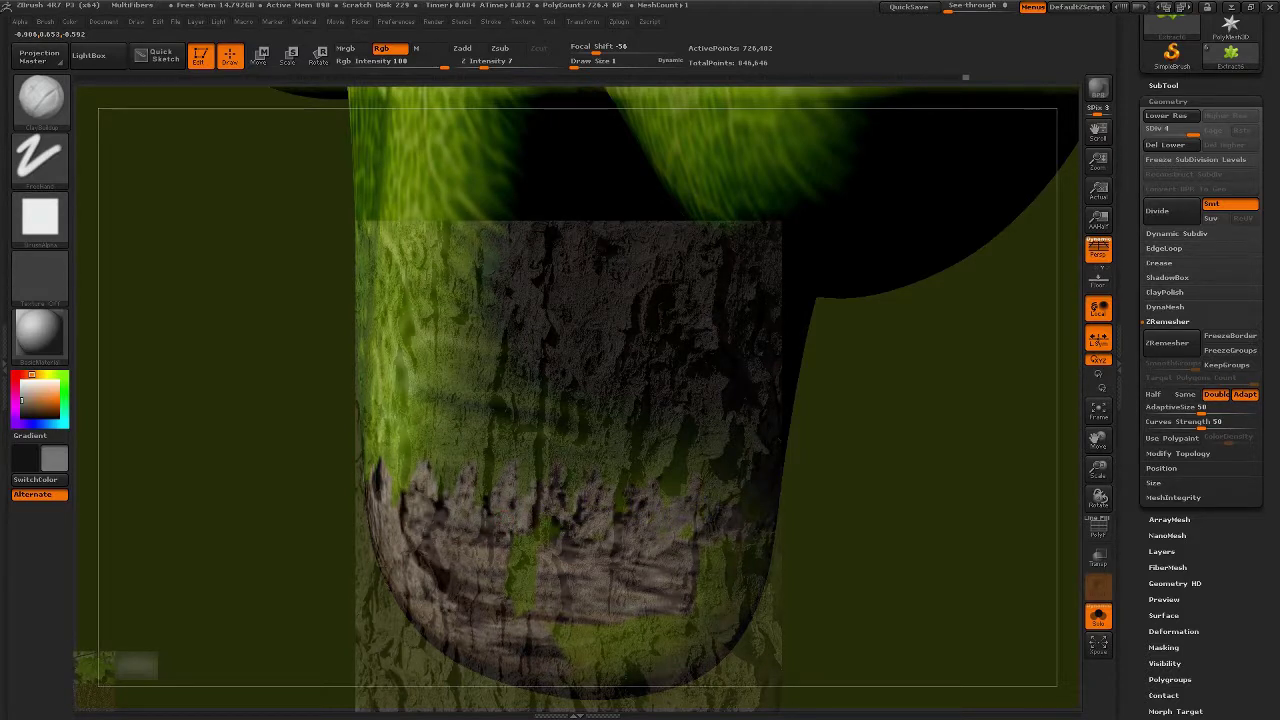
pyautogui.moveTo(856, 520); pyautogui.dragTo(790, 525)
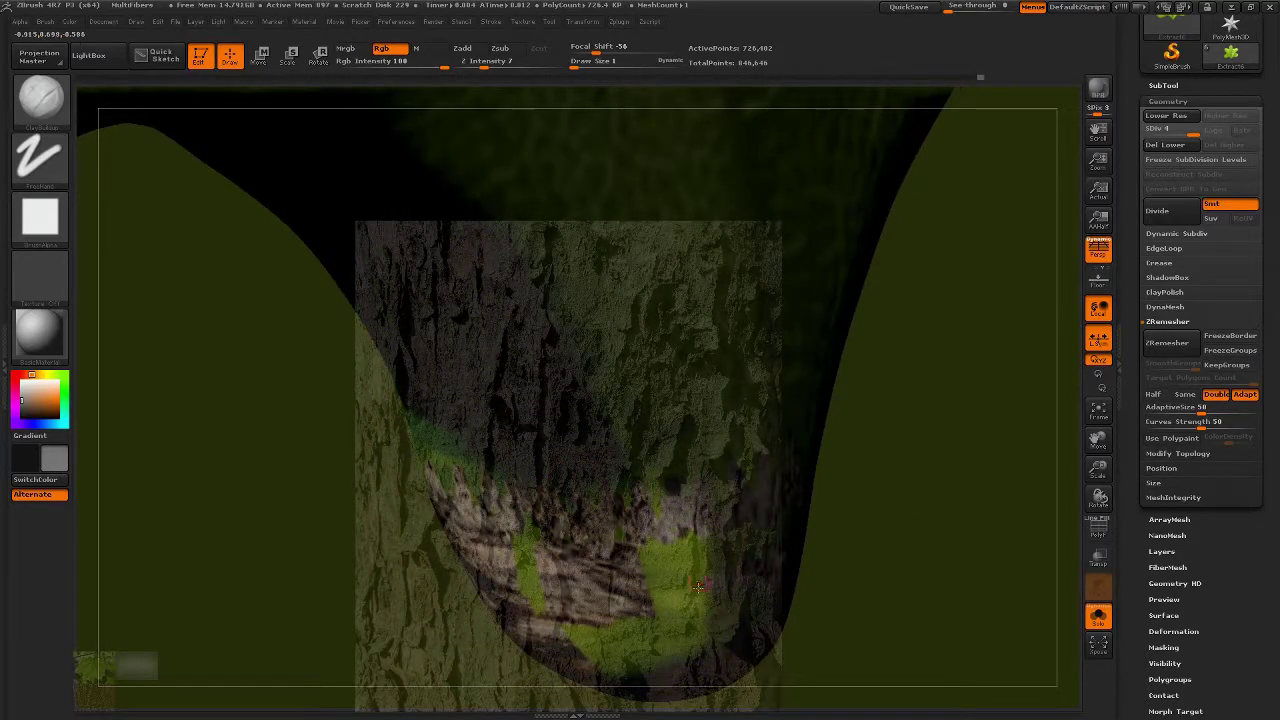
pyautogui.press(']')
pyautogui.moveTo(634, 560)
pyautogui.mouseDown()
pyautogui.moveTo(532, 566)
pyautogui.moveTo(508, 536)
pyautogui.moveTo(480, 540)
pyautogui.moveTo(540, 635)
pyautogui.moveTo(625, 625)
pyautogui.moveTo(690, 573)
pyautogui.moveTo(690, 532)
pyautogui.mouseUp()
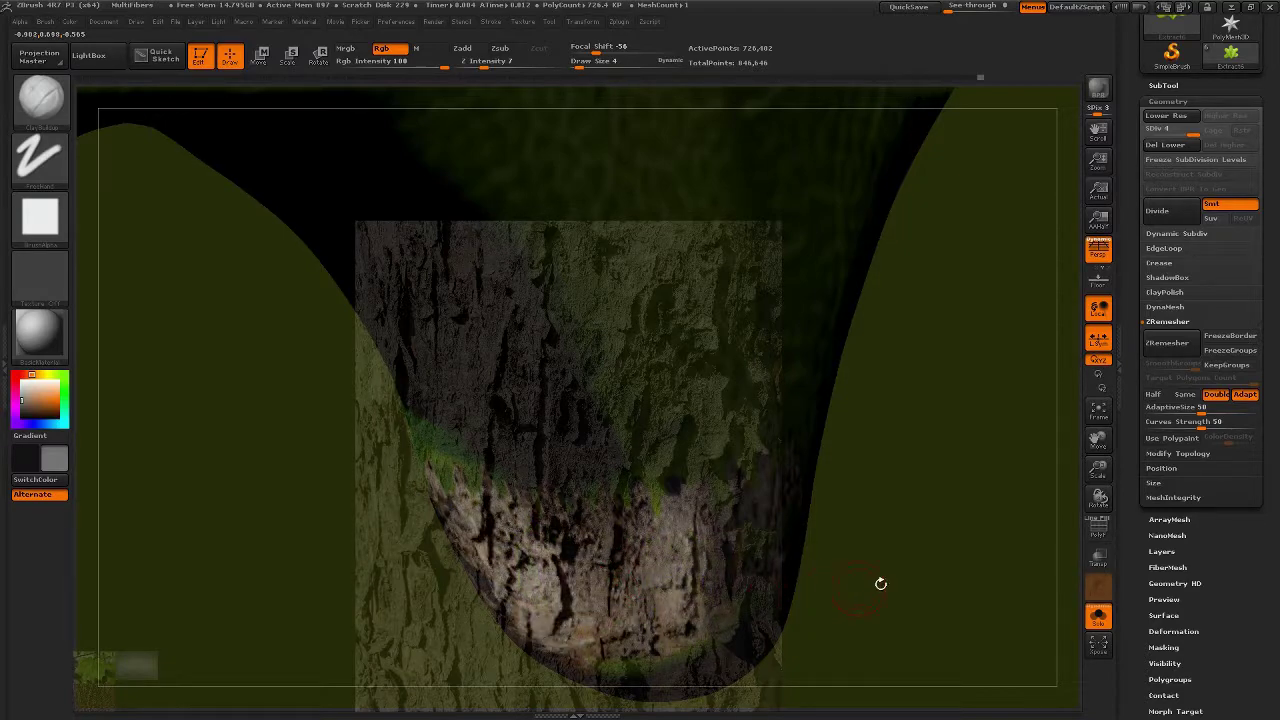
pyautogui.moveTo(900, 578); pyautogui.dragTo(286, 521)
pyautogui.moveTo(440, 554)
pyautogui.mouseDown()
pyautogui.moveTo(525, 548)
pyautogui.moveTo(533, 523)
pyautogui.moveTo(500, 630)
pyautogui.mouseUp()
pyautogui.moveTo(680, 606); pyautogui.dragTo(802, 564)
pyautogui.moveTo(590, 562)
pyautogui.mouseDown()
pyautogui.moveTo(620, 596)
pyautogui.moveTo(608, 640)
pyautogui.moveTo(560, 650)
pyautogui.mouseUp()
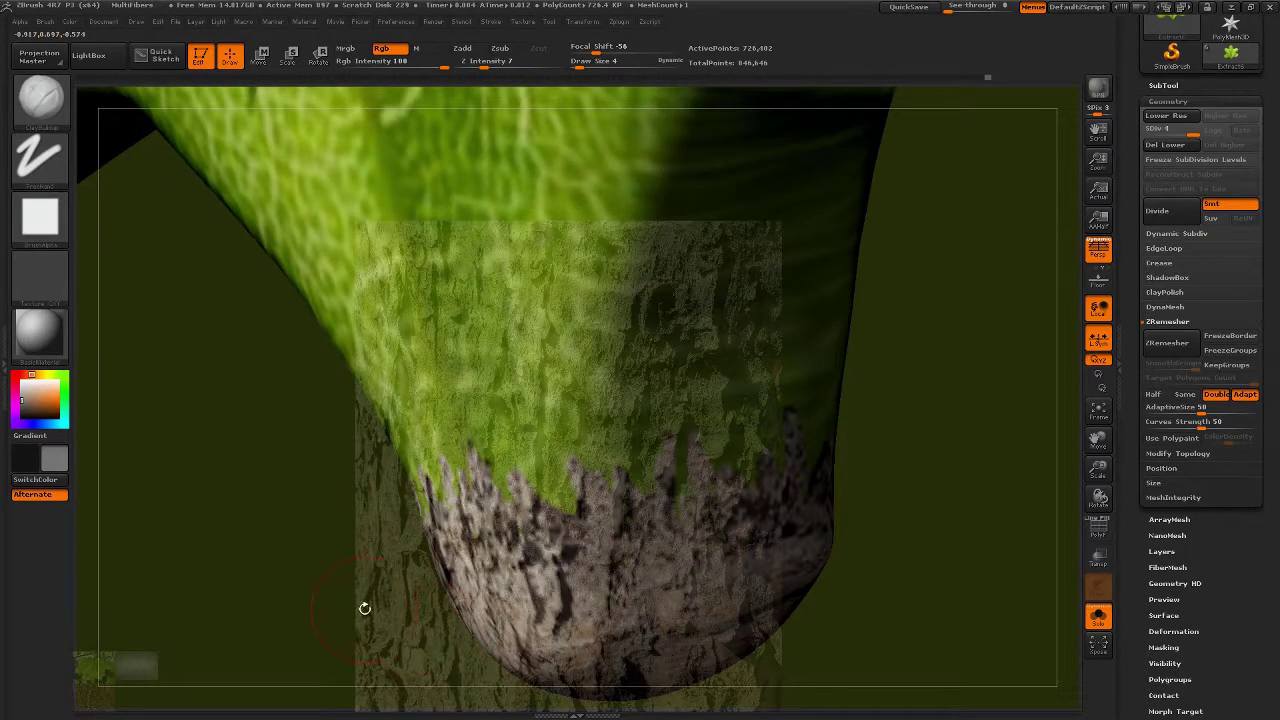
# - Cover the stem's remaining side and rounded end with bark, and hide the Spotlight image
pyautogui.moveTo(373, 606); pyautogui.dragTo(310, 600)
pyautogui.moveTo(1048, 632); pyautogui.dragTo(974, 604)
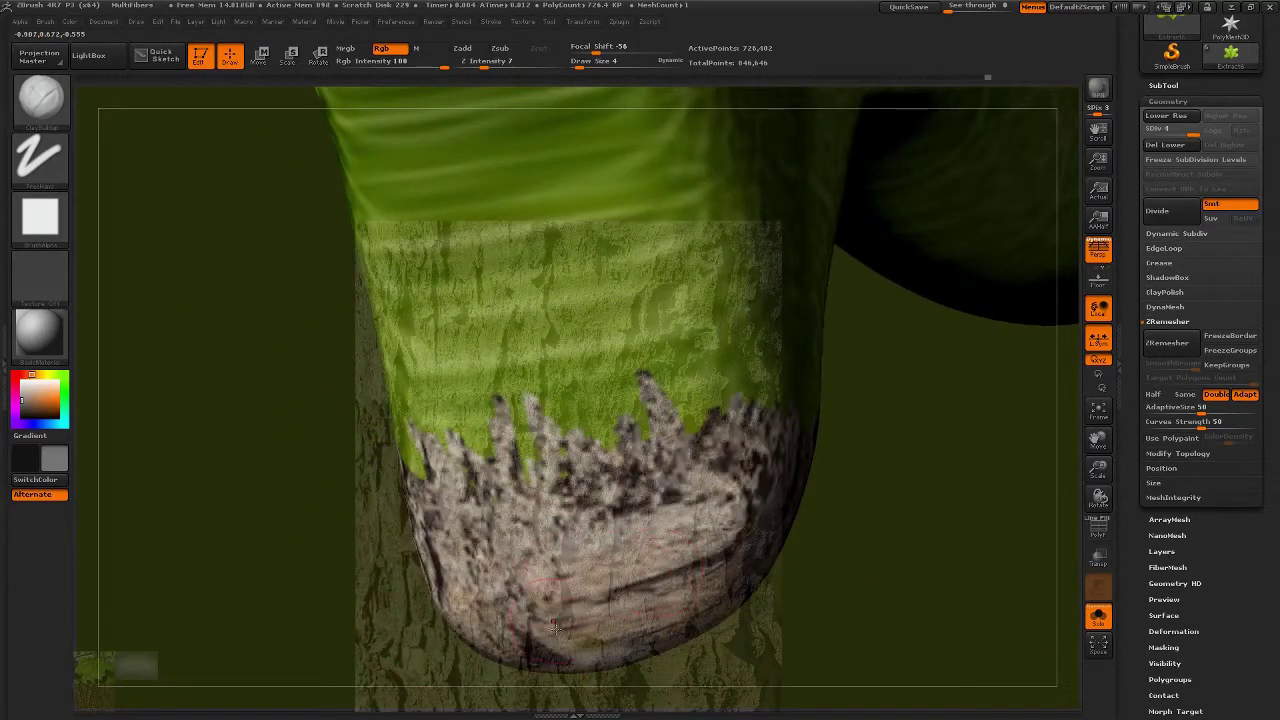
pyautogui.moveTo(414, 594)
pyautogui.mouseDown()
pyautogui.moveTo(535, 640)
pyautogui.moveTo(600, 562)
pyautogui.moveTo(682, 545)
pyautogui.moveTo(496, 640)
pyautogui.mouseUp()
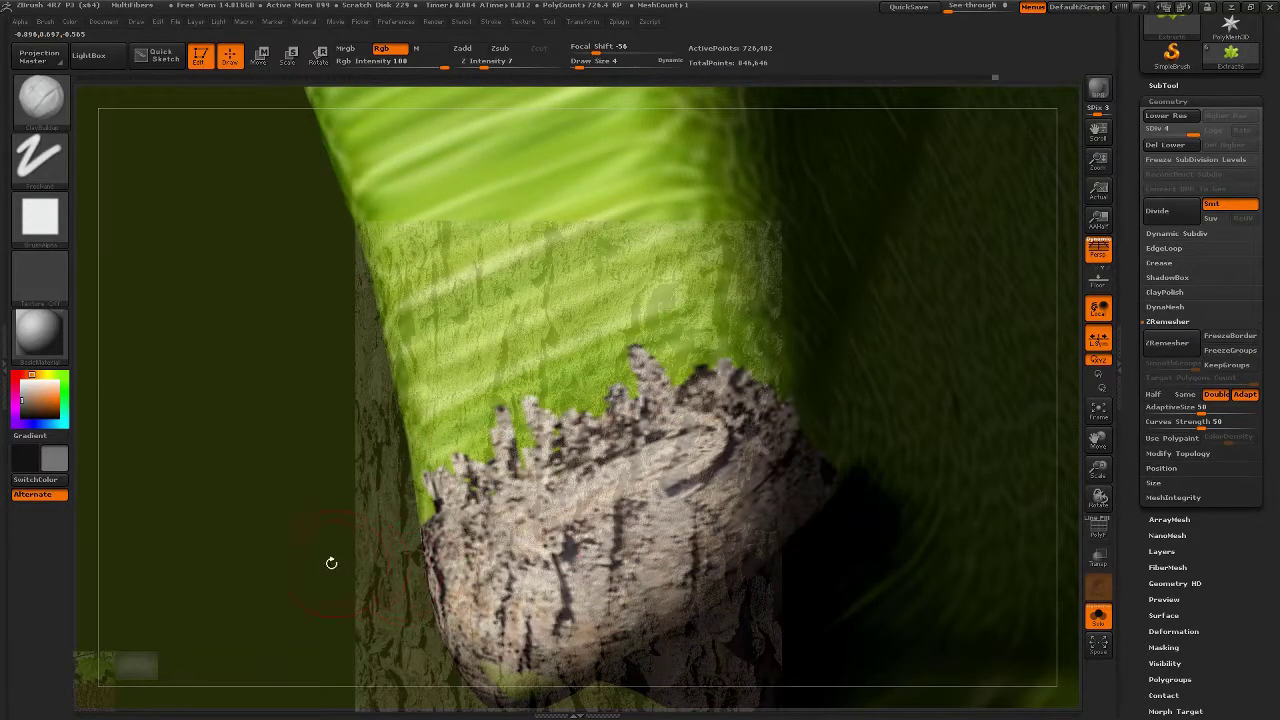
pyautogui.moveTo(318, 567); pyautogui.dragTo(343, 523)
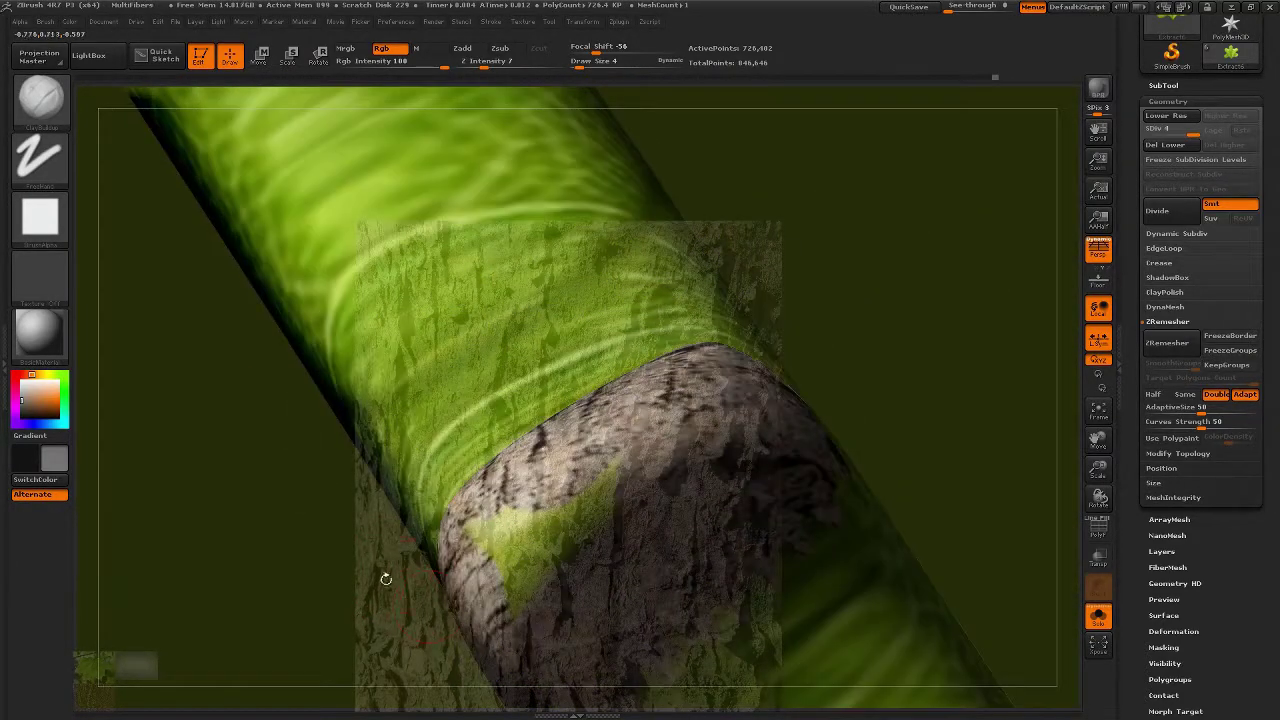
pyautogui.moveTo(313, 600); pyautogui.dragTo(318, 562)
pyautogui.moveTo(468, 452)
pyautogui.mouseDown()
pyautogui.moveTo(538, 455)
pyautogui.moveTo(516, 521)
pyautogui.moveTo(596, 418)
pyautogui.moveTo(636, 412)
pyautogui.moveTo(541, 522)
pyautogui.mouseUp()
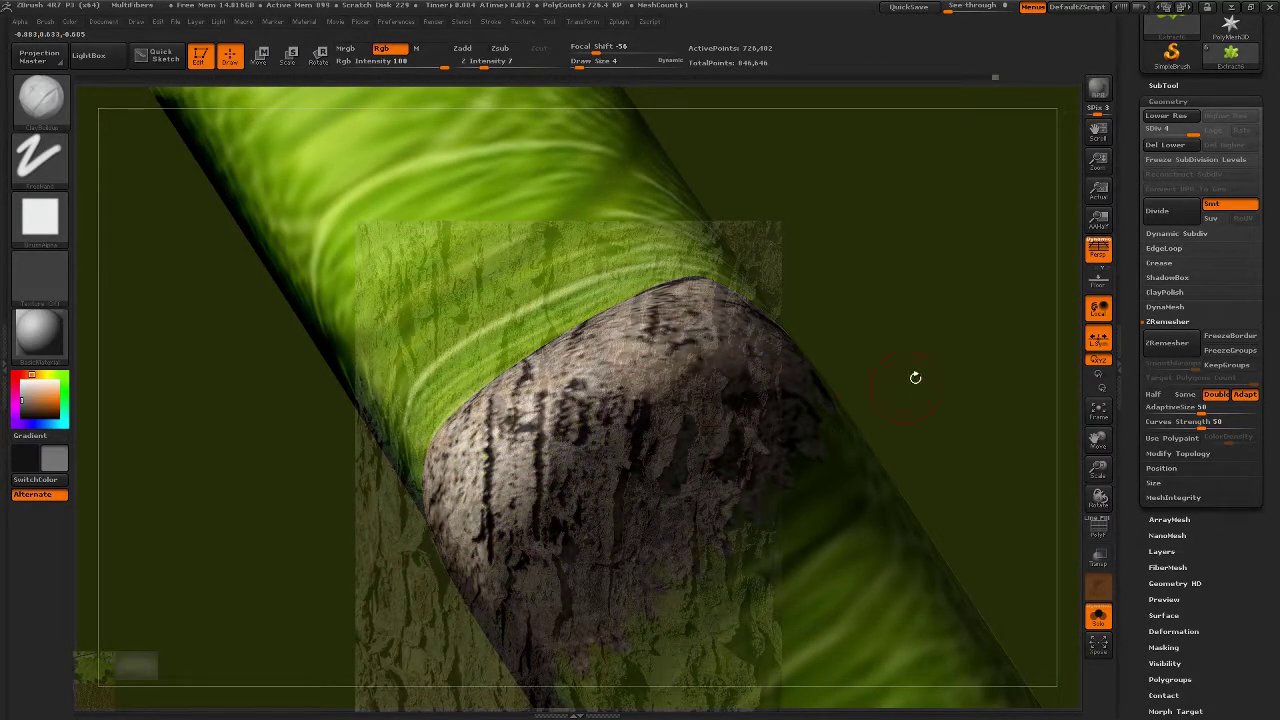
pyautogui.moveTo(924, 365); pyautogui.dragTo(752, 460)
pyautogui.hotkey('shift', 'z')
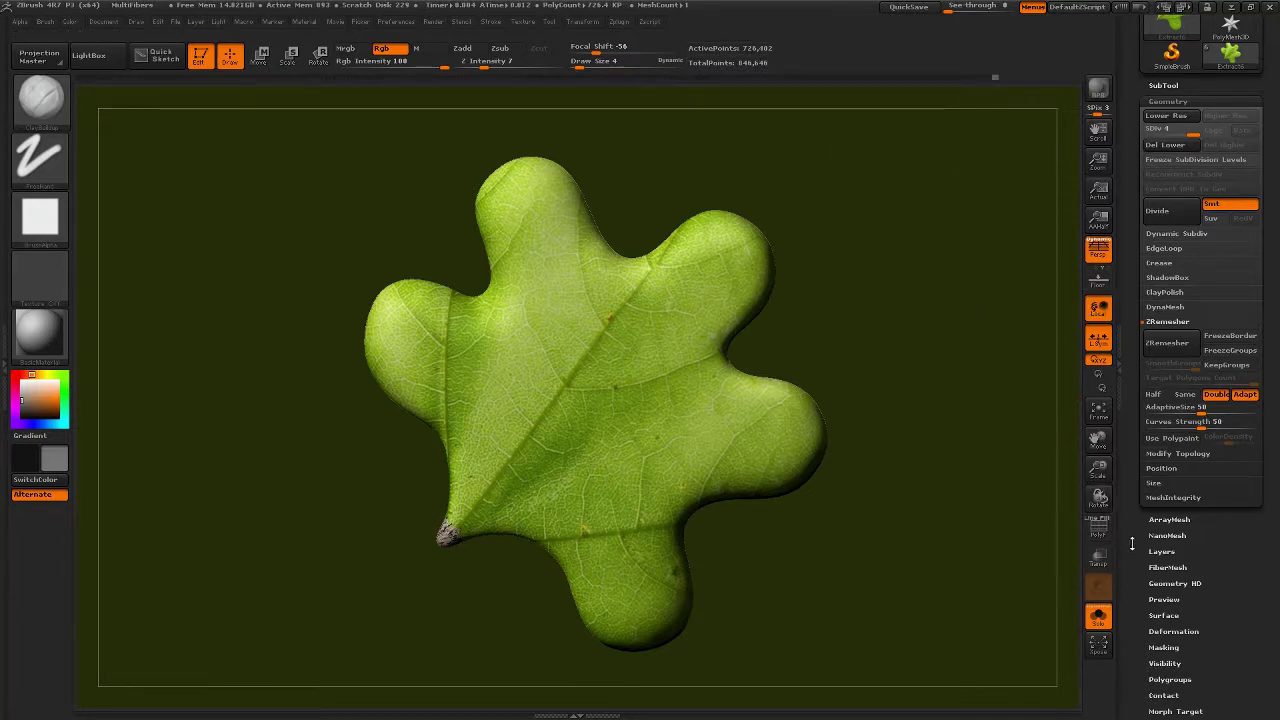
# - Lower the leaf to subdivision level 1 and unwrap its UVs with UV Master
pyautogui.moveTo(1132, 555); pyautogui.dragTo(1130, 458)
pyautogui.click(1153, 465)
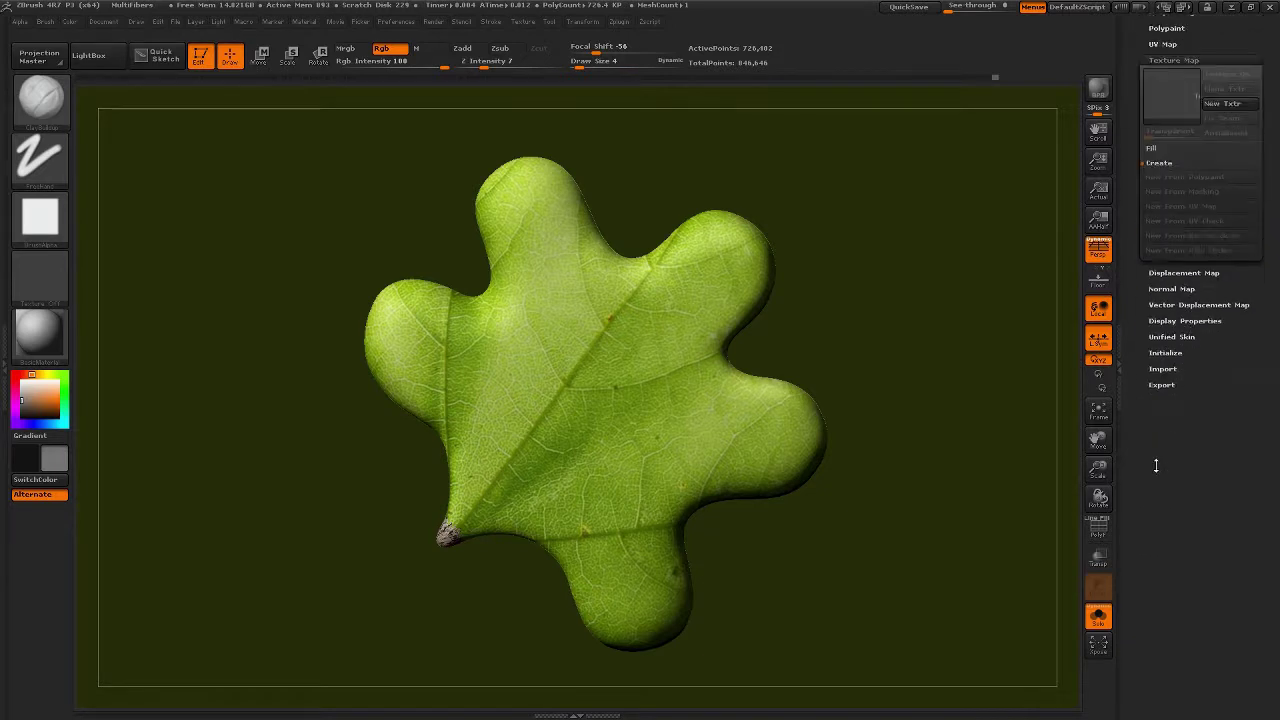
pyautogui.moveTo(1130, 150); pyautogui.dragTo(1131, 270)
pyautogui.click(1176, 166)
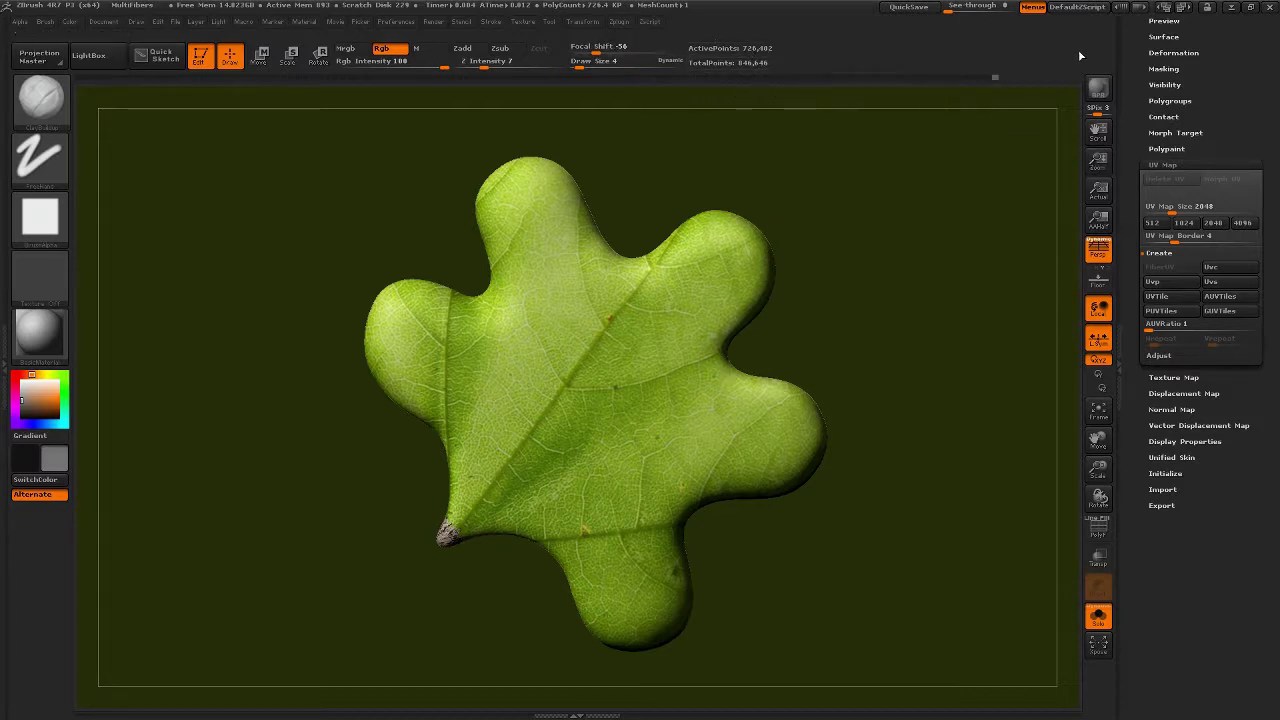
pyautogui.scroll(5, 1150, 240)
pyautogui.click(1168, 257)
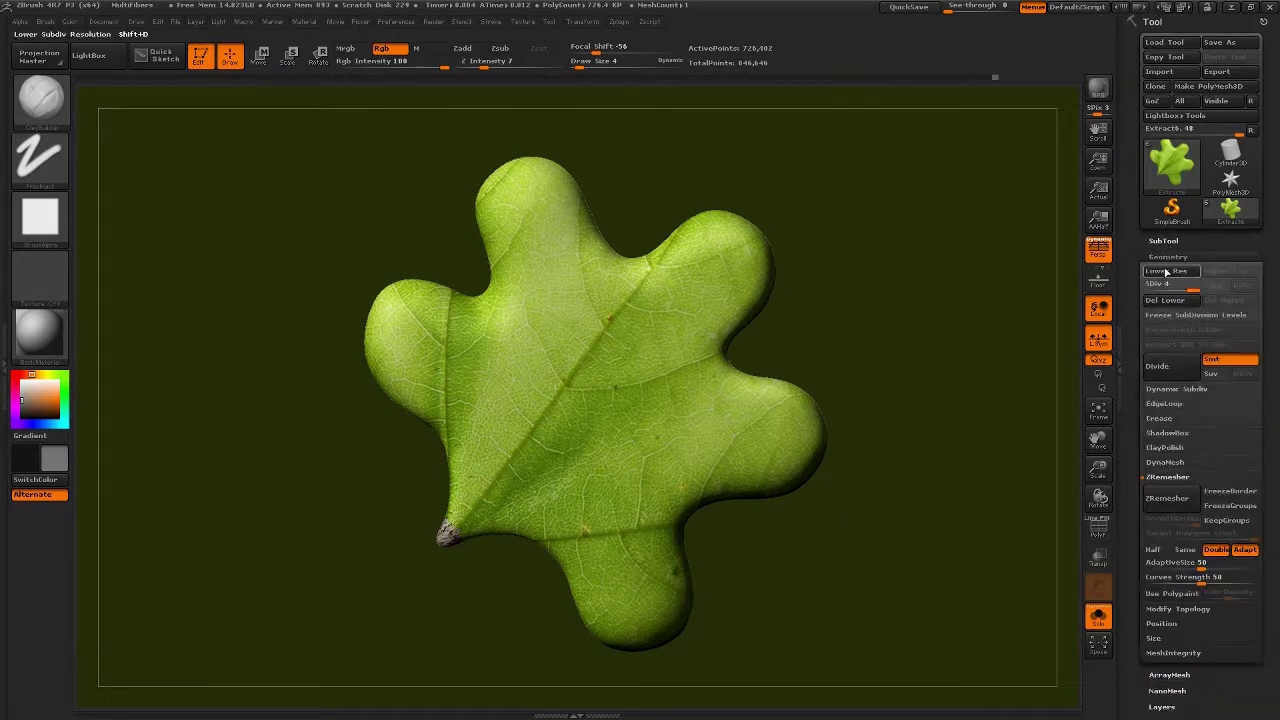
pyautogui.moveTo(1187, 285); pyautogui.dragTo(1152, 288)
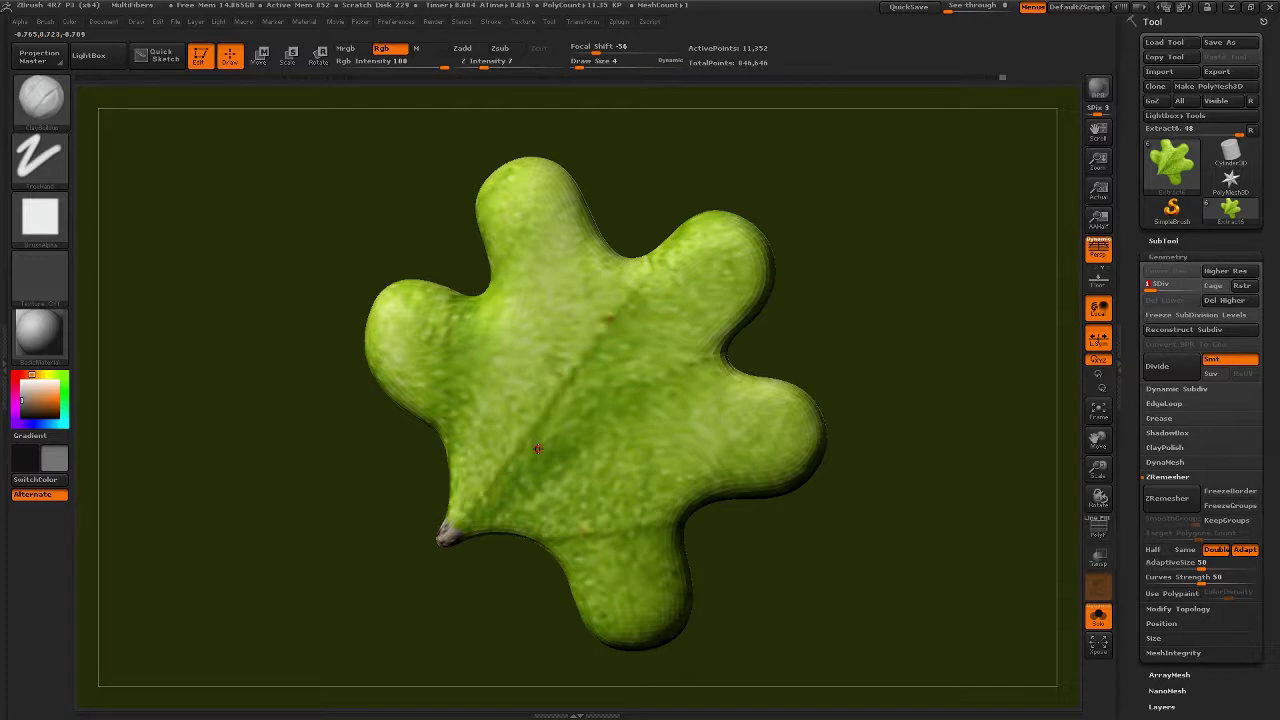
pyautogui.click(619, 21)
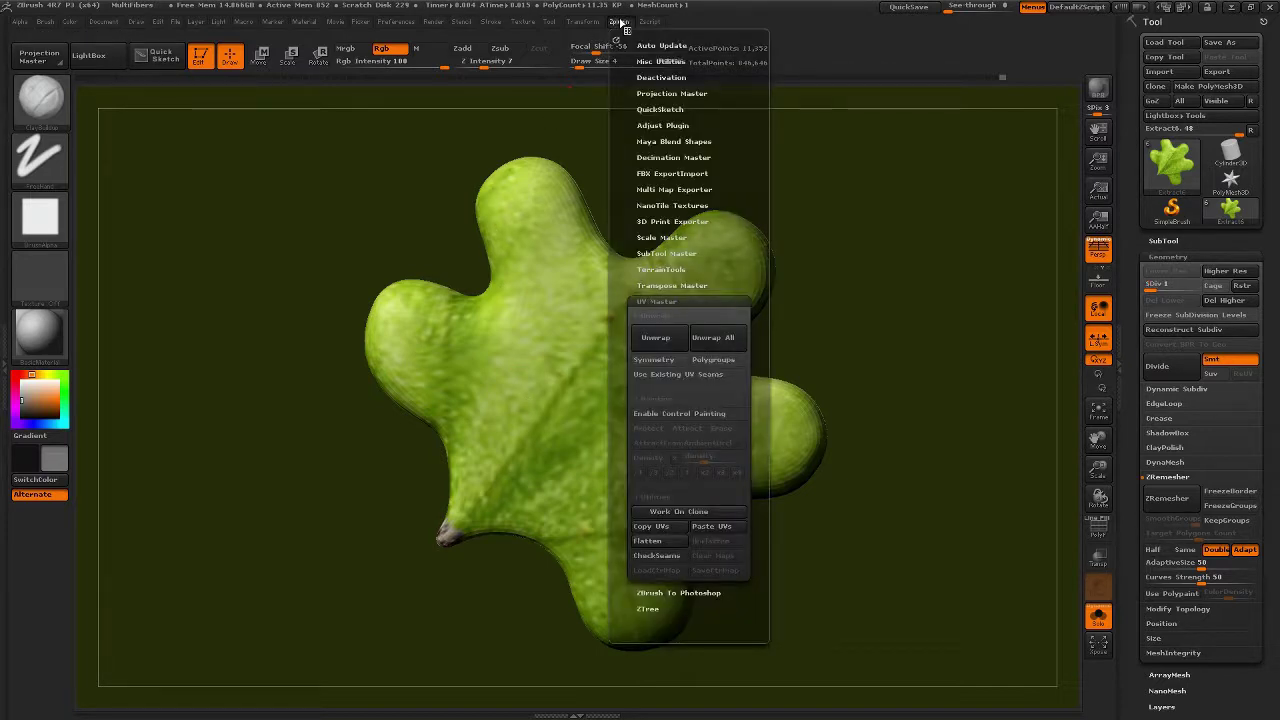
pyautogui.click(668, 343)
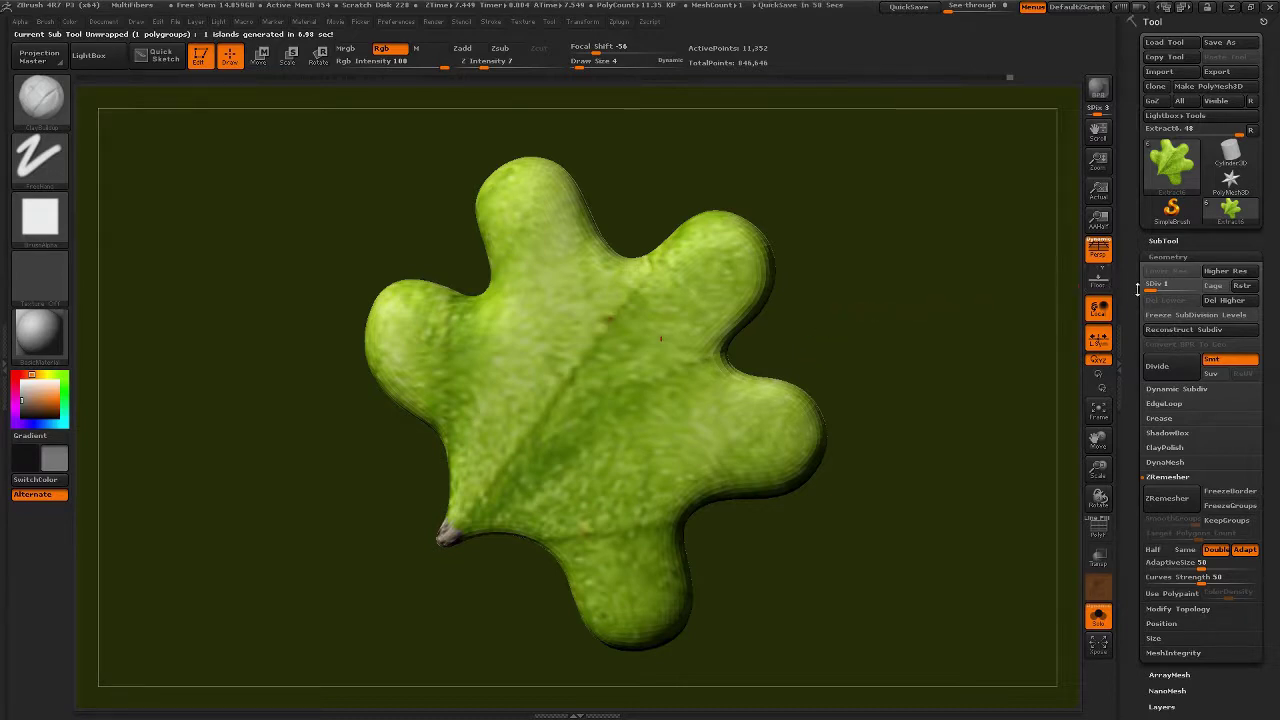
# - Return the leaf to subdivision level 4 and create a new texture map from its polypaint
pyautogui.moveTo(1151, 289); pyautogui.dragTo(1206, 293)
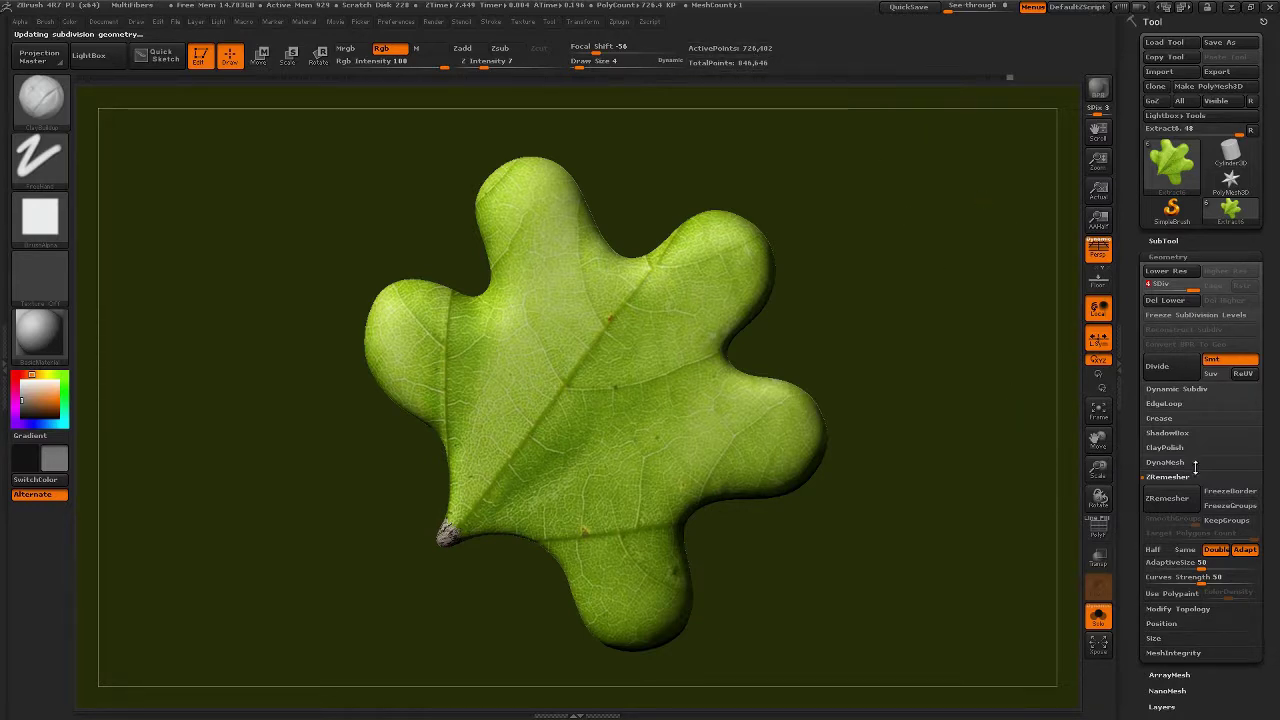
pyautogui.scroll(-8, 1170, 440)
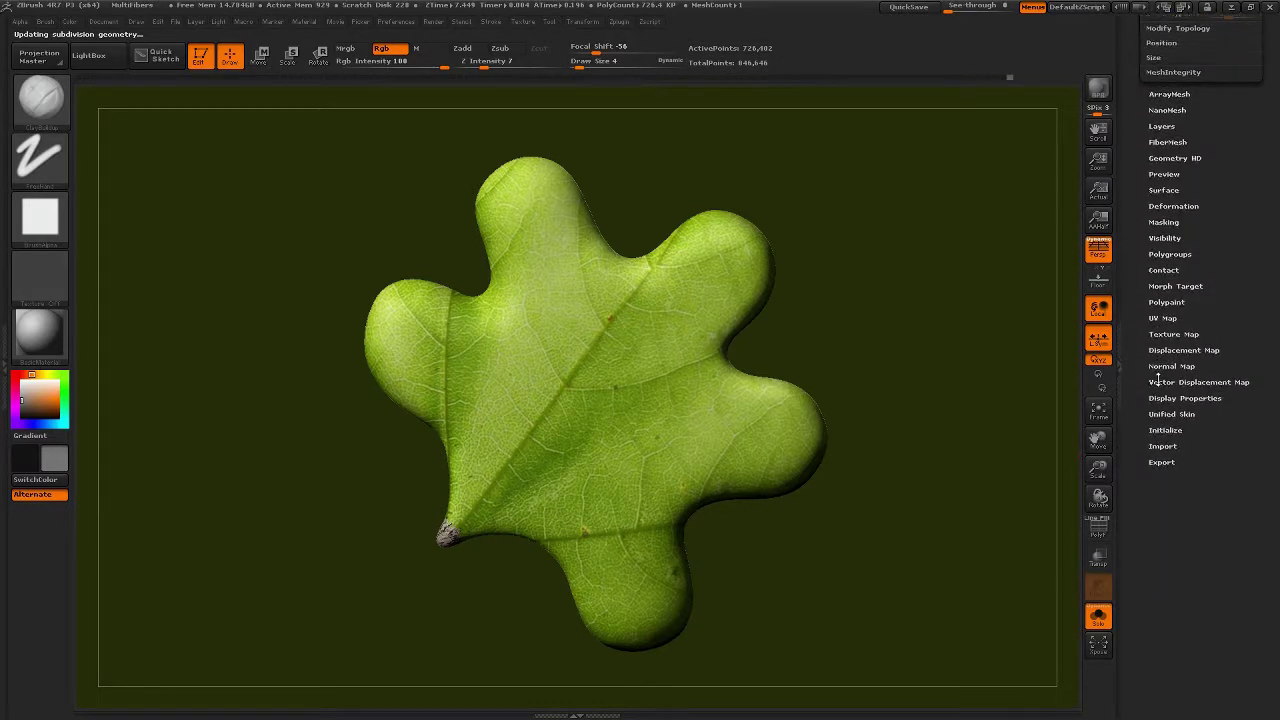
pyautogui.moveTo(1158, 379); pyautogui.dragTo(1159, 383)
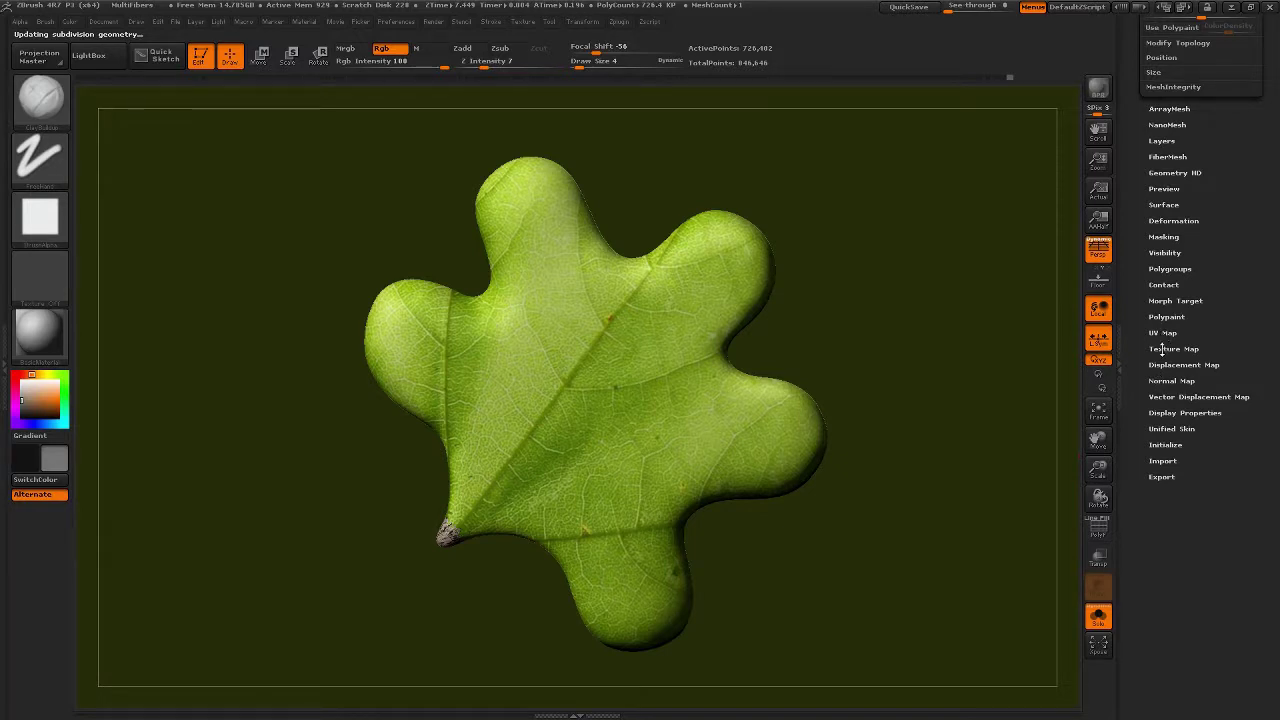
pyautogui.click(1162, 348)
pyautogui.scroll(5, 1160, 360)
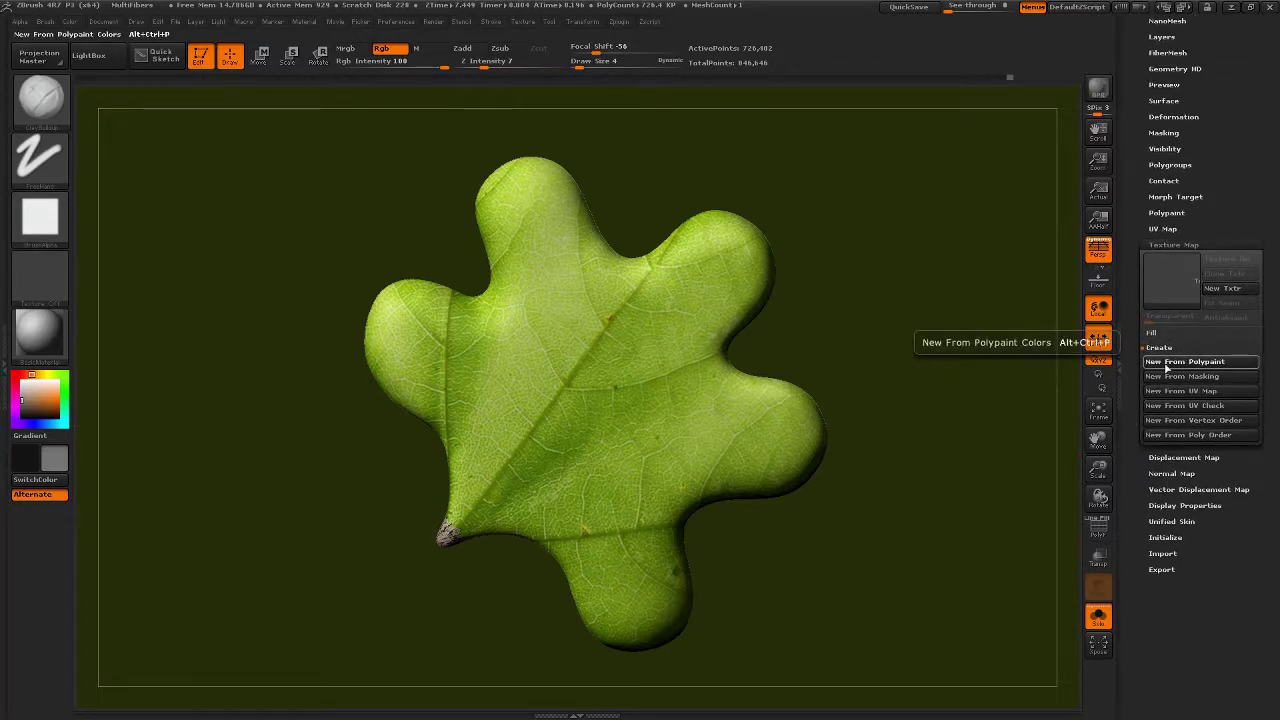
pyautogui.click(1166, 367)
pyautogui.moveTo(1180, 285)
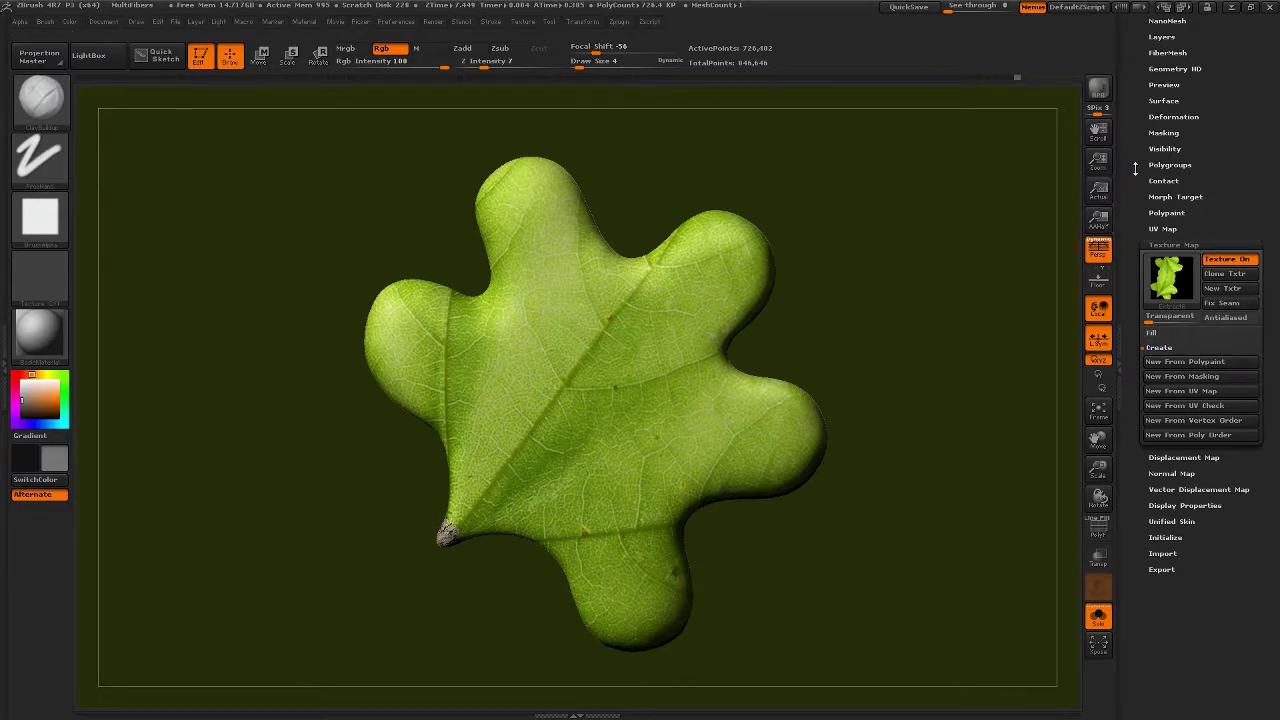
pyautogui.scroll(5, 1140, 200)
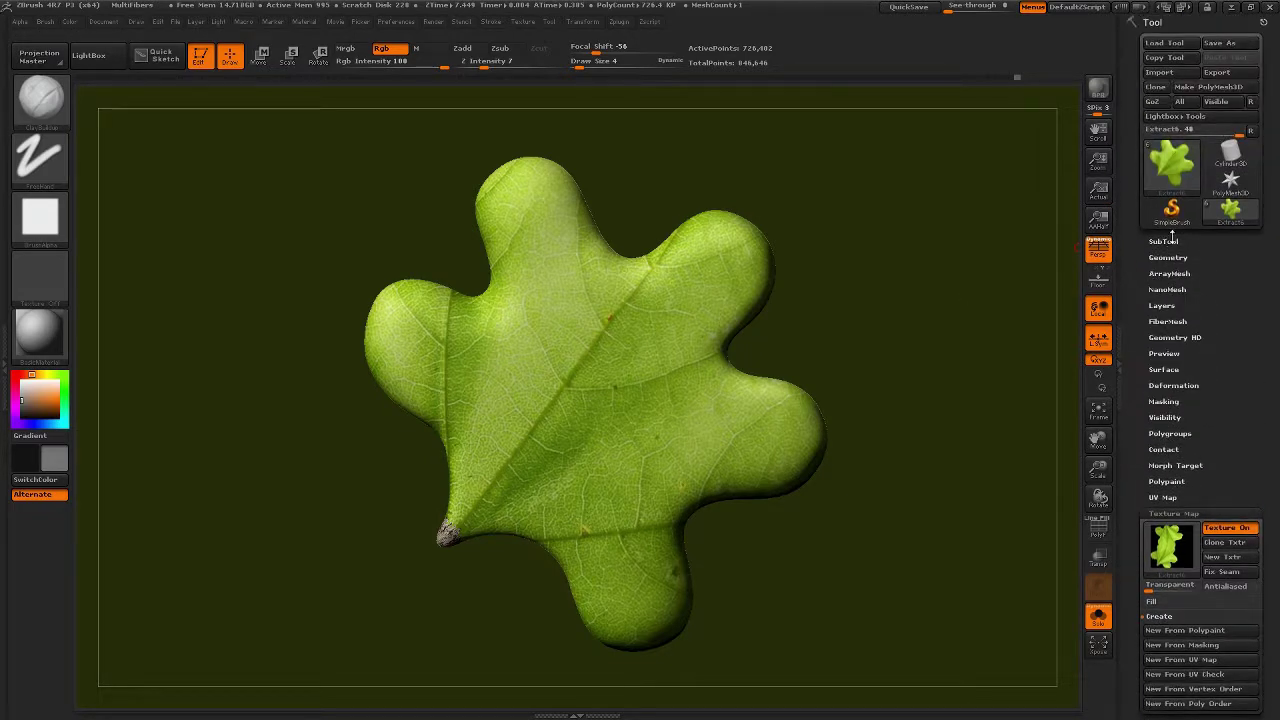
# - Lower the leaf to subdivision level 1 and check its polygon wireframe
pyautogui.click(1166, 240)
pyautogui.click(1157, 178)
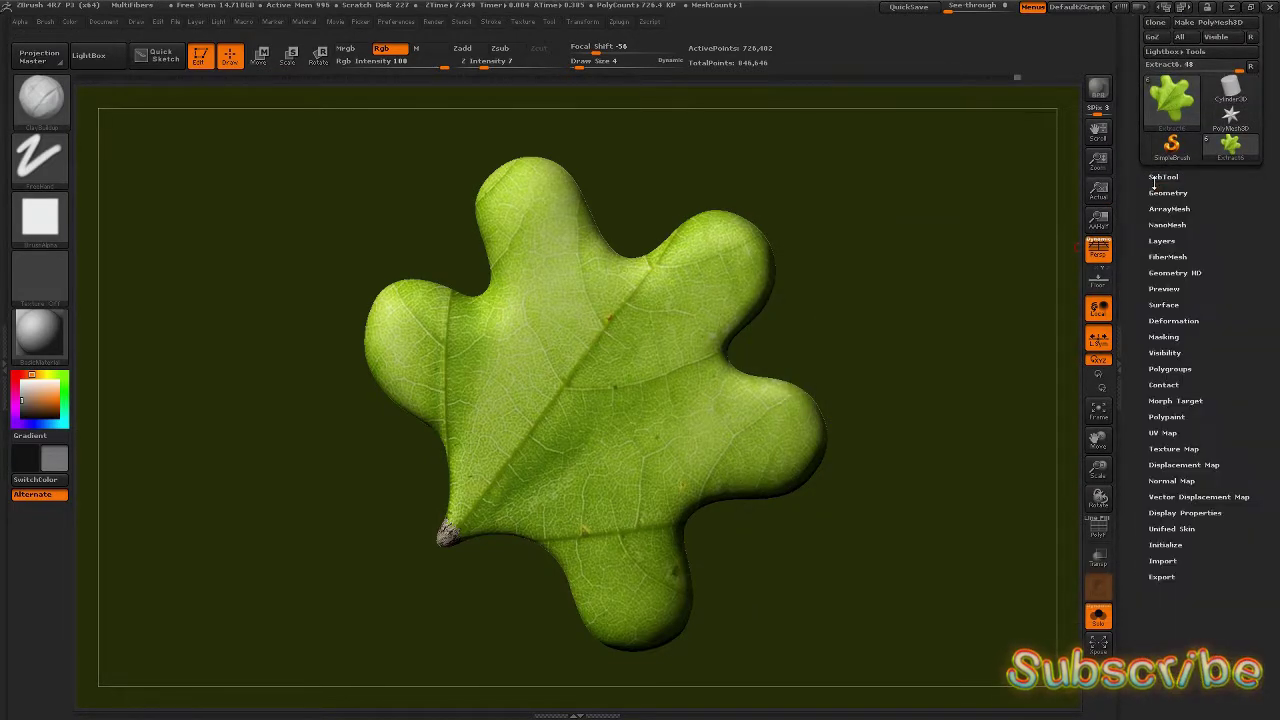
pyautogui.click(1165, 192)
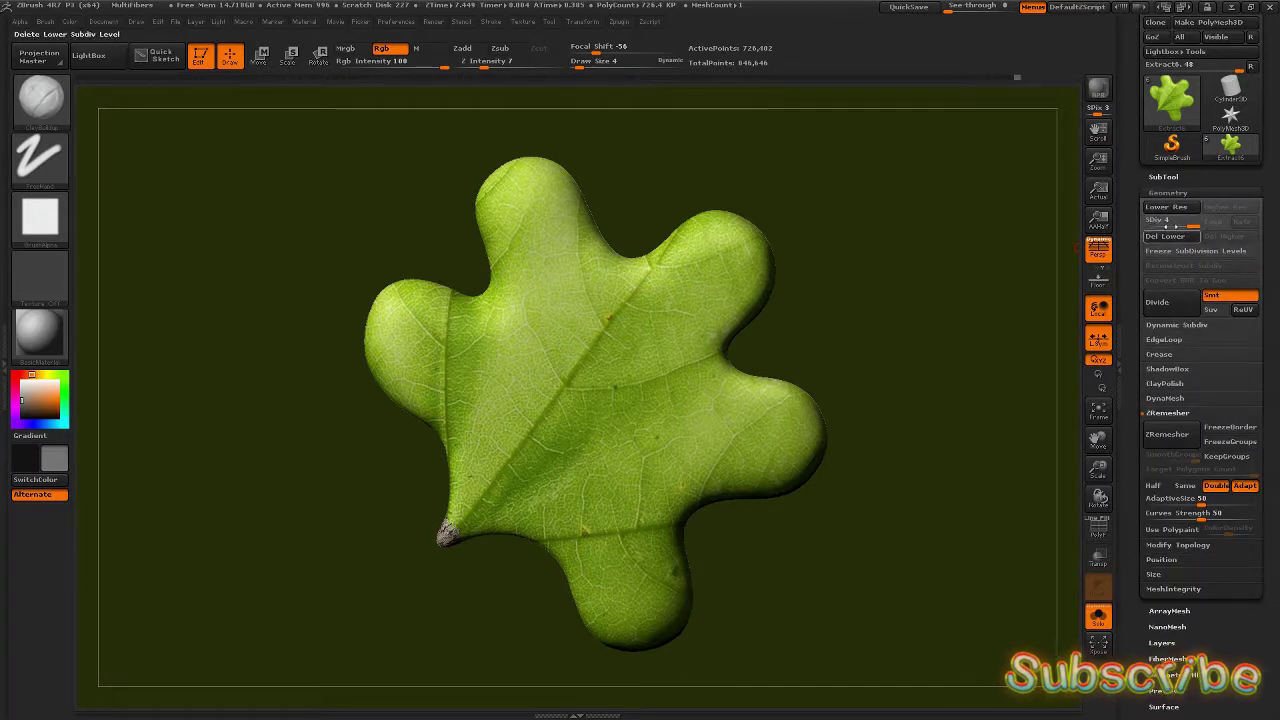
pyautogui.moveTo(1190, 224); pyautogui.dragTo(1179, 225)
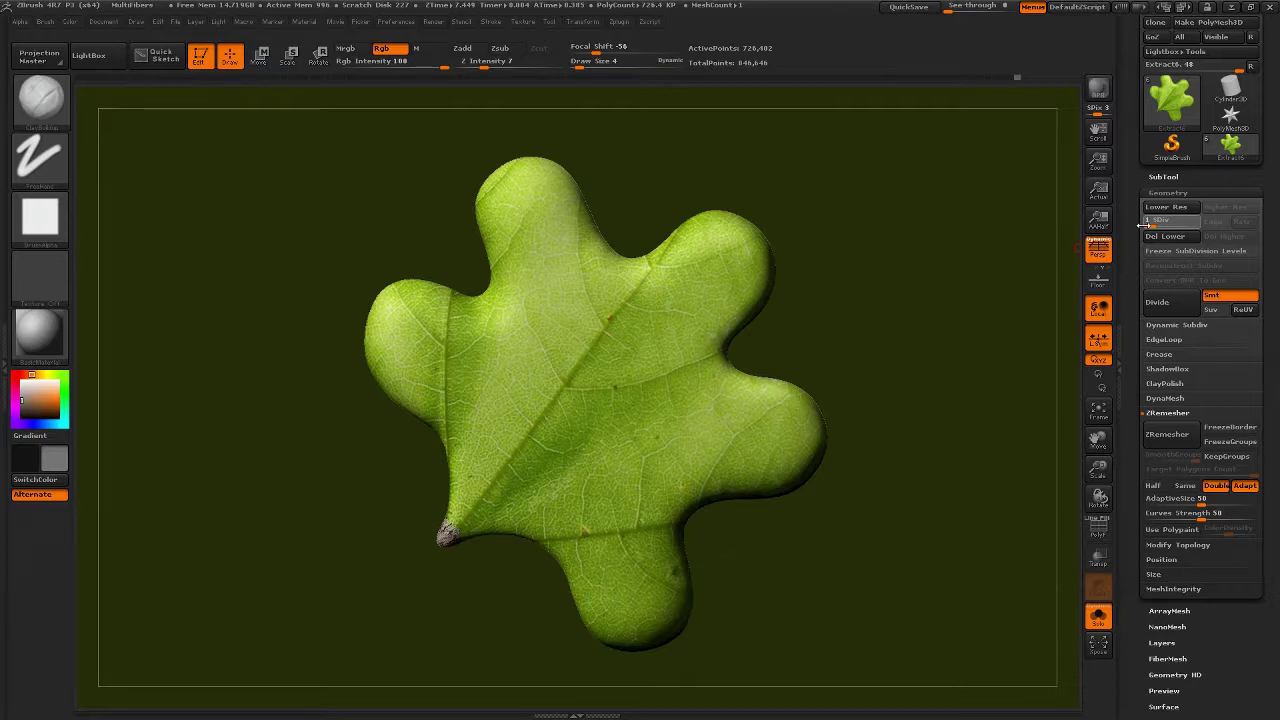
pyautogui.click(1141, 226)
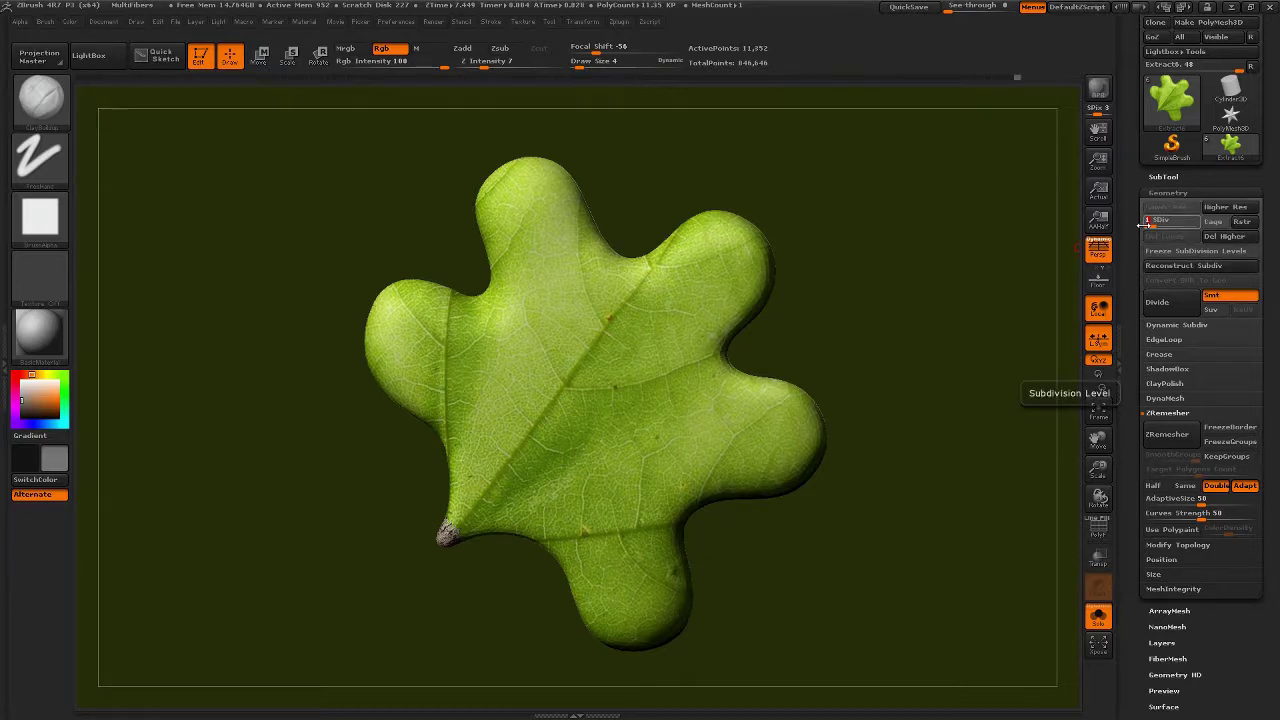
pyautogui.moveTo(787, 80)
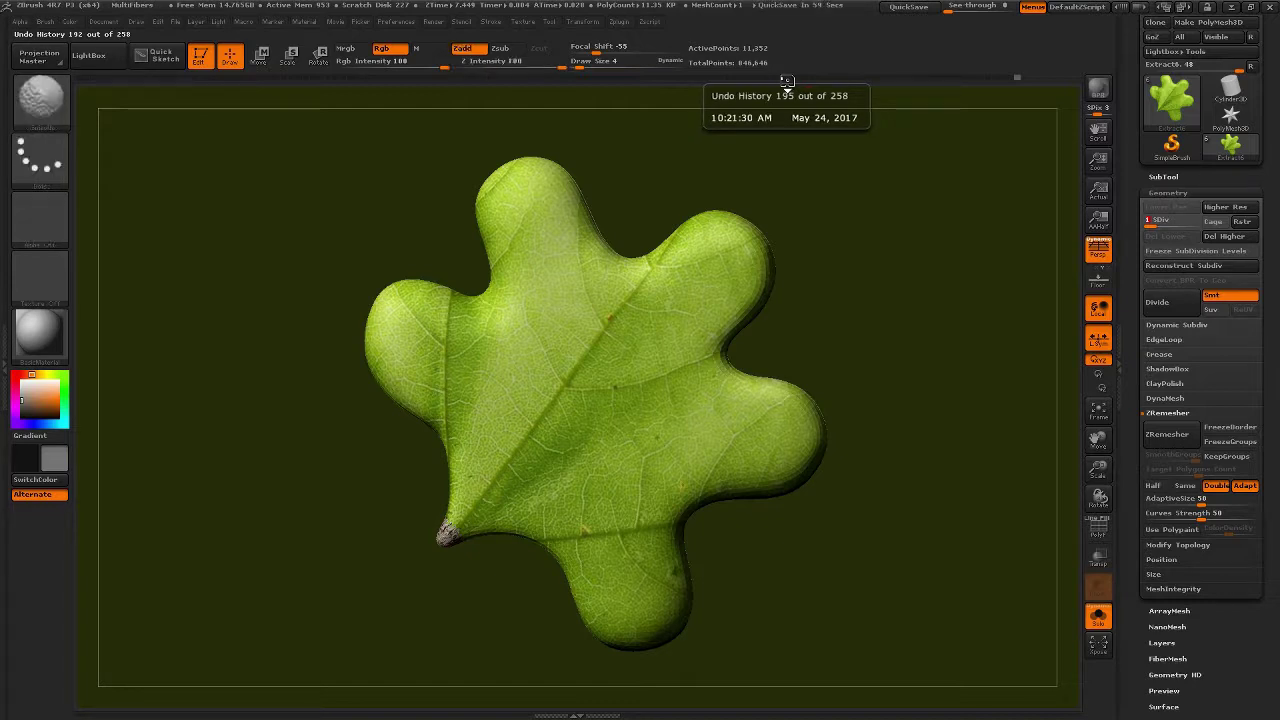
pyautogui.hotkey('shift', 'f')
pyautogui.hotkey('shift', 'f')
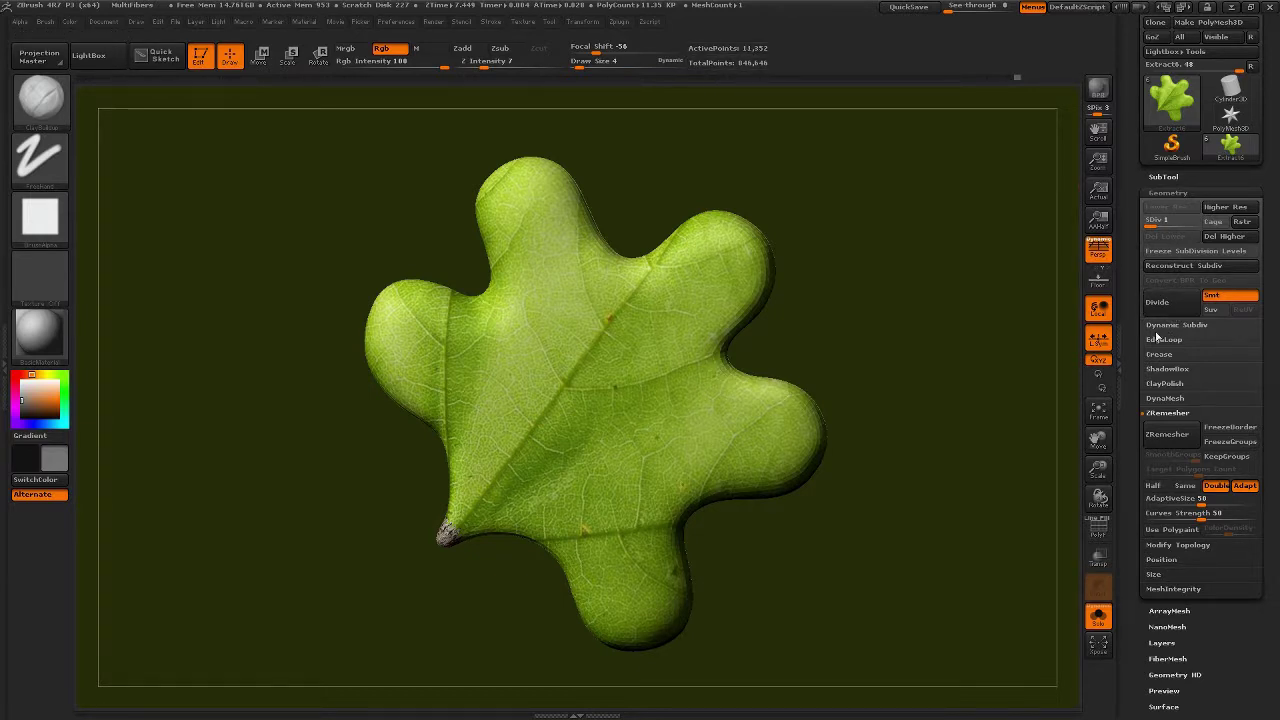
# - Review the leaf's UV Map and Texture Map settings
pyautogui.scroll(-5, 1141, 330)
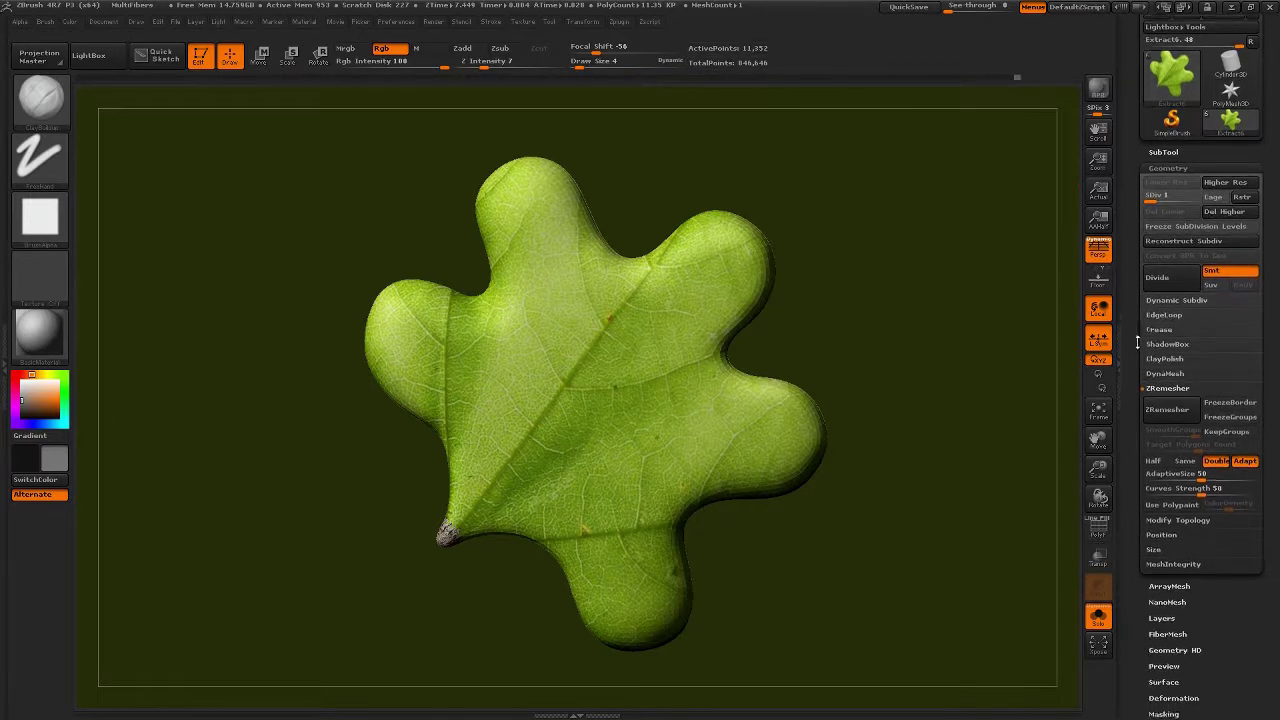
pyautogui.scroll(-5, 1141, 287)
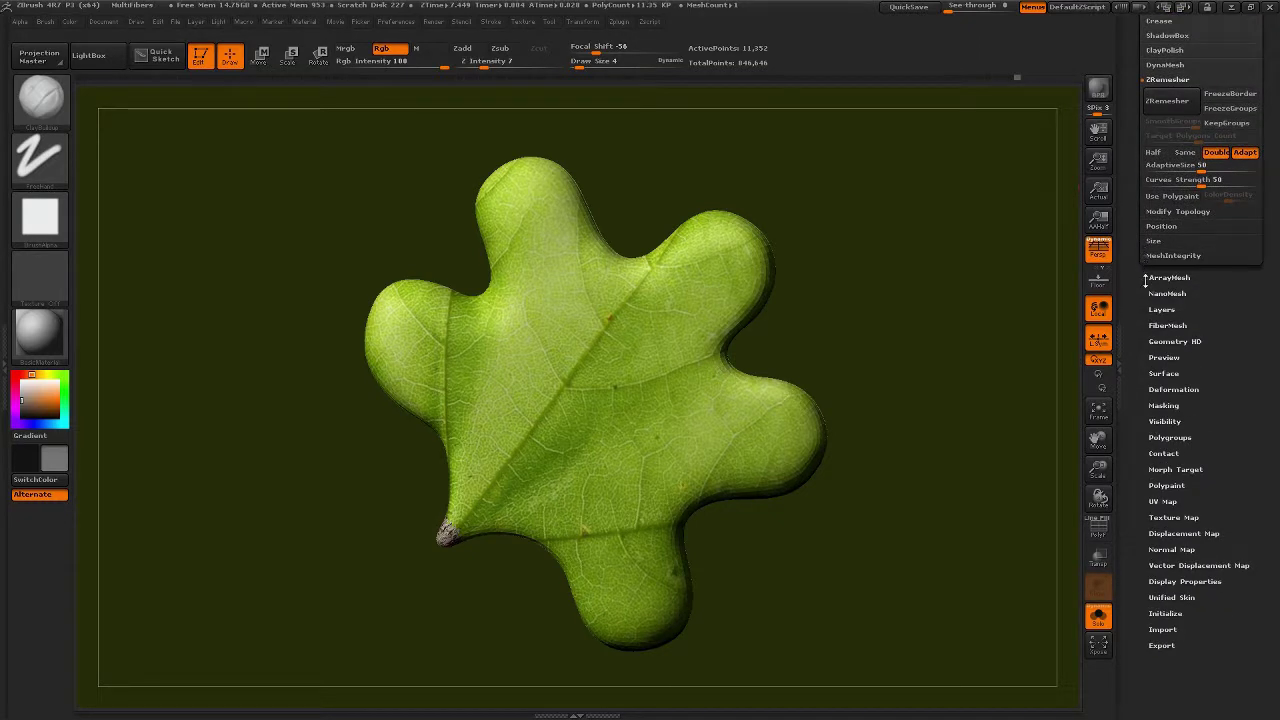
pyautogui.click(1162, 501)
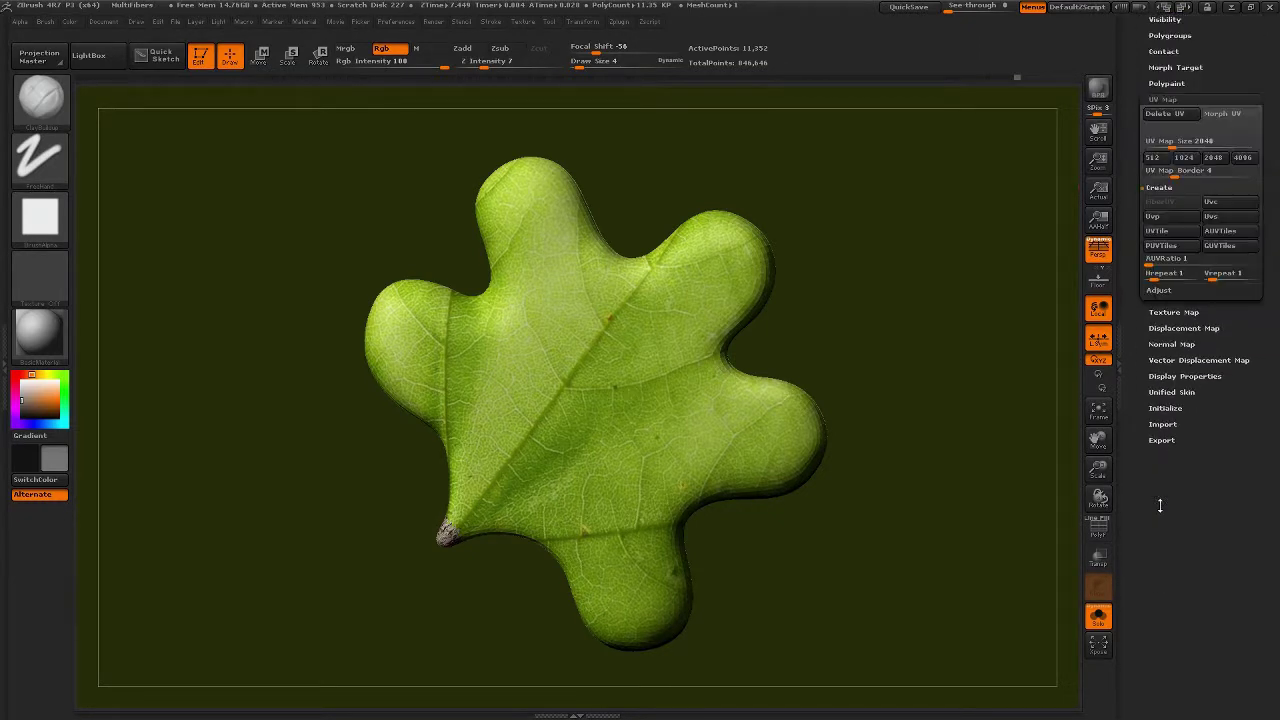
pyautogui.click(1173, 312)
pyautogui.moveTo(1127, 88); pyautogui.dragTo(1151, 266)
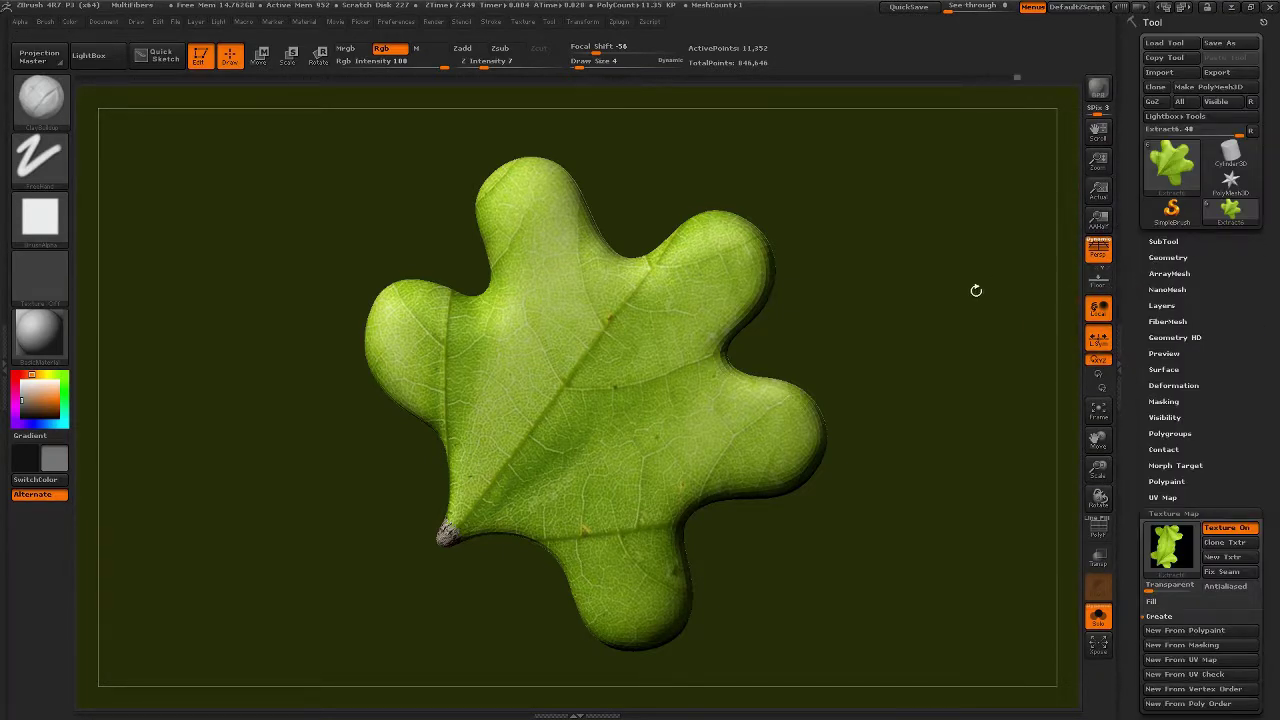
# - Turn off Solo mode to bring the ground, stick and rock into view with the leaf
pyautogui.click(1163, 243)
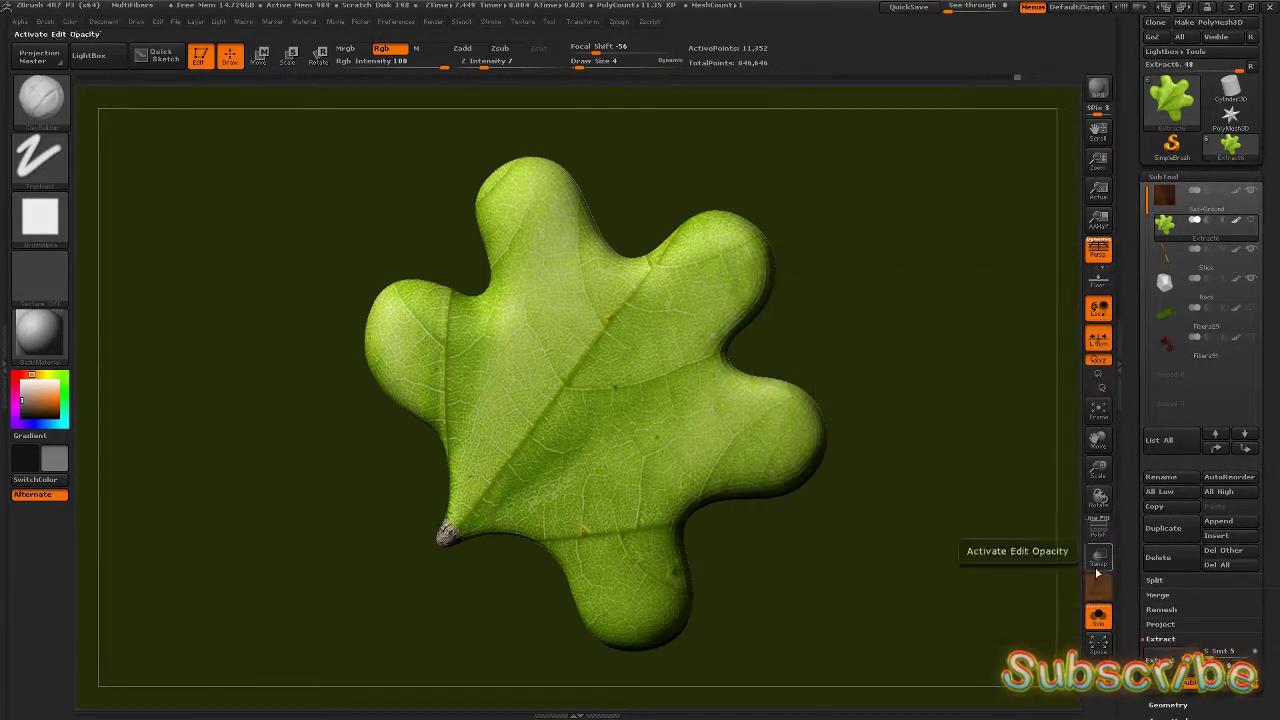
pyautogui.click(1105, 627)
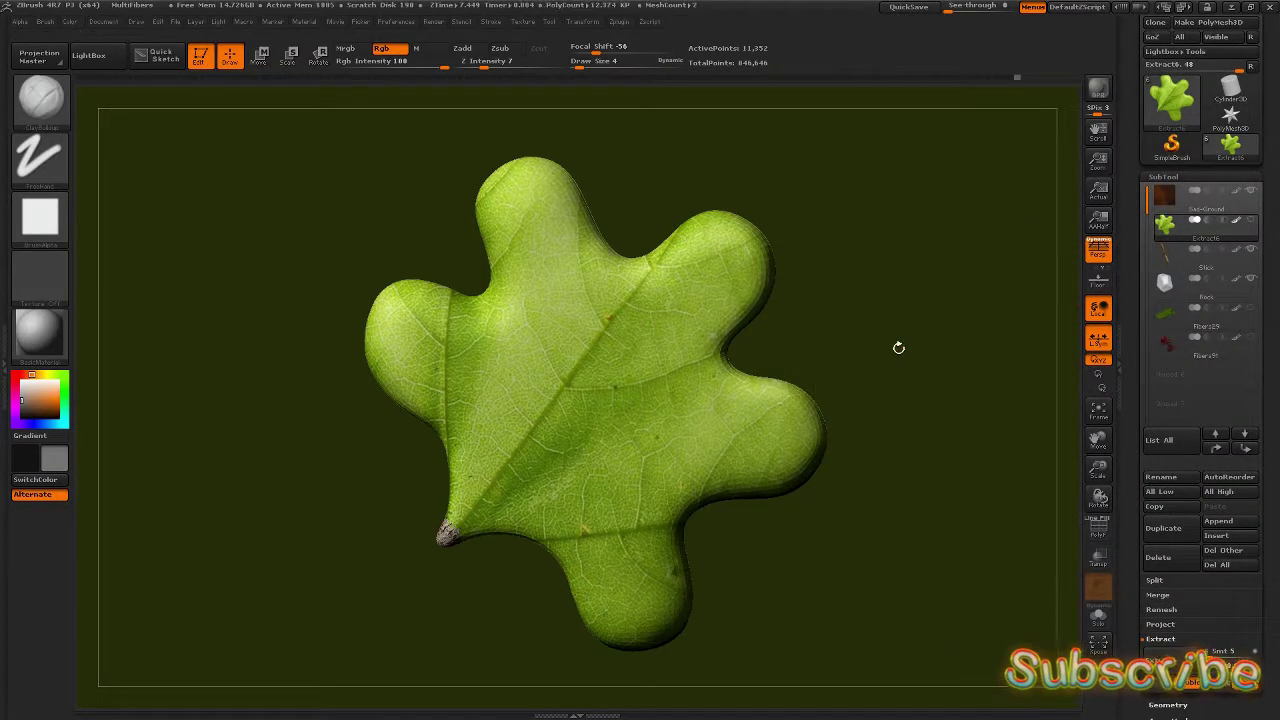
pyautogui.moveTo(966, 331)
pyautogui.mouseDown()
pyautogui.moveTo(823, 400)
pyautogui.moveTo(851, 340)
pyautogui.moveTo(757, 457)
pyautogui.moveTo(971, 249)
pyautogui.mouseUp()
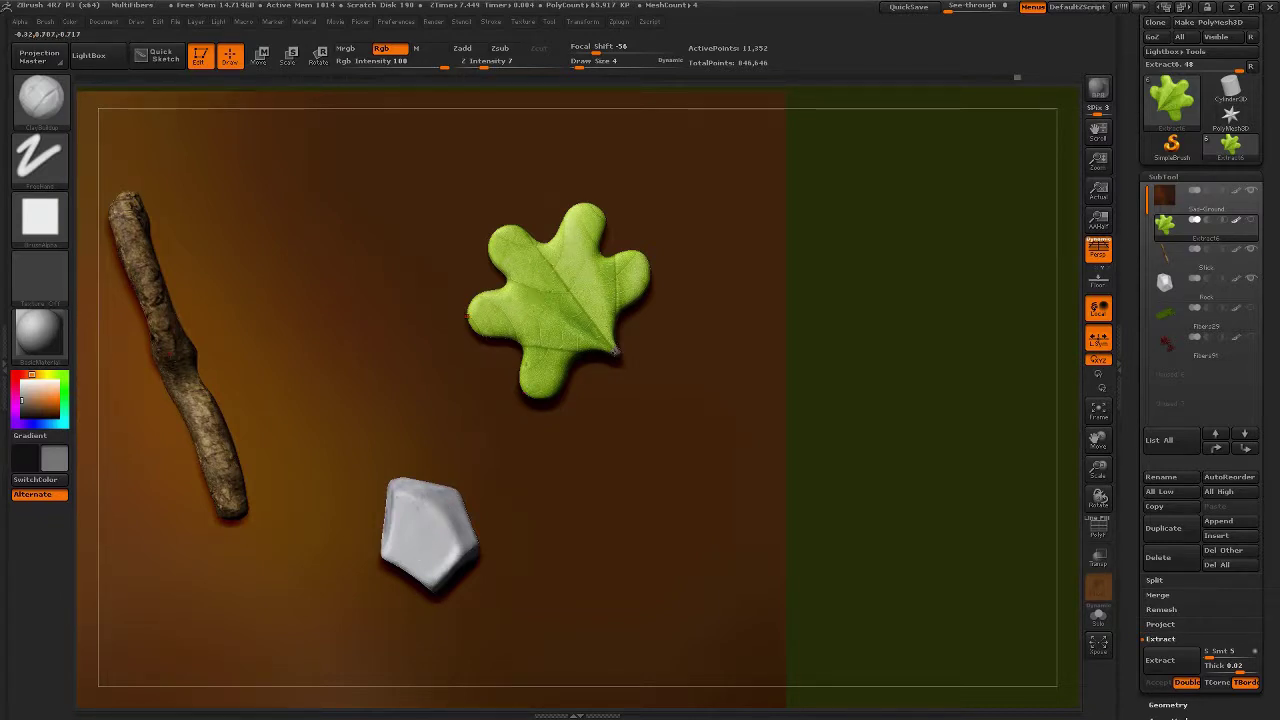
pyautogui.keyDown('ctrl'); pyautogui.moveTo(823, 437); pyautogui.dragTo(957, 400, button='right'); pyautogui.keyUp('ctrl')
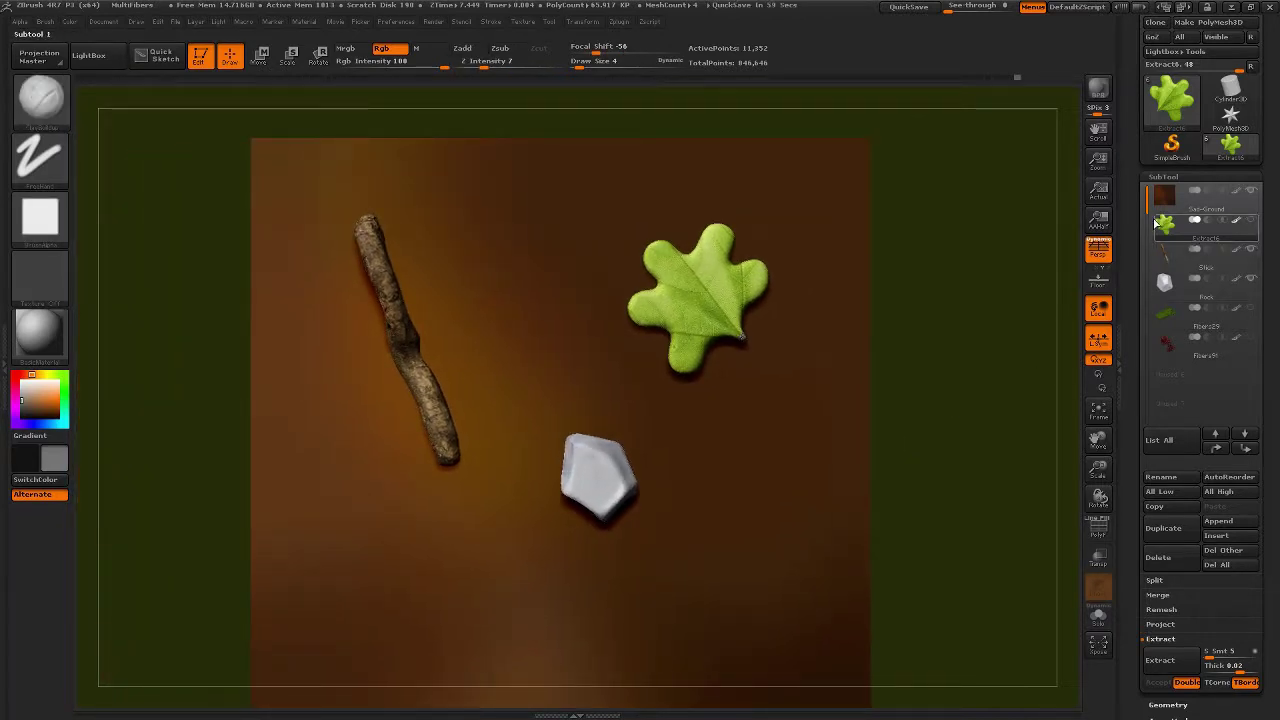
# - Toggle the visibility of the Fibers29 grass subtool to preview it
pyautogui.moveTo(1167, 290)
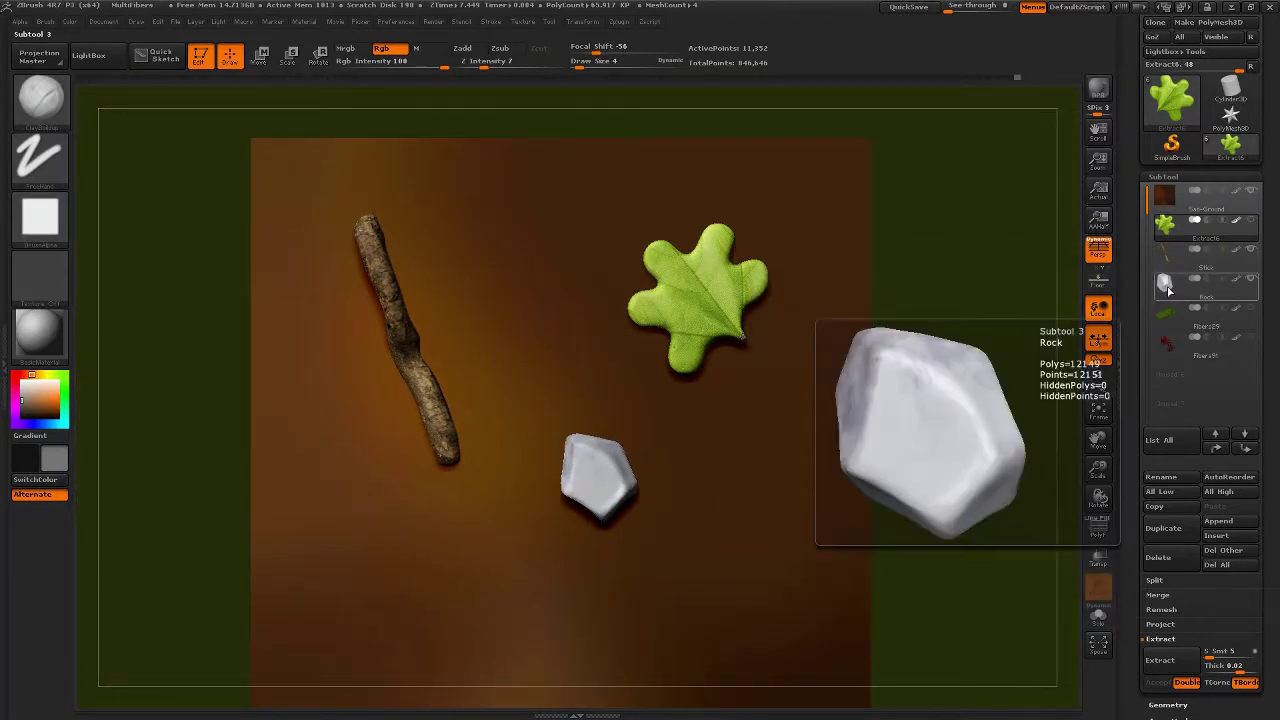
pyautogui.click(1249, 312)
pyautogui.click(1250, 311)
pyautogui.click(1251, 310)
pyautogui.click(1252, 311)
pyautogui.moveTo(1167, 230)
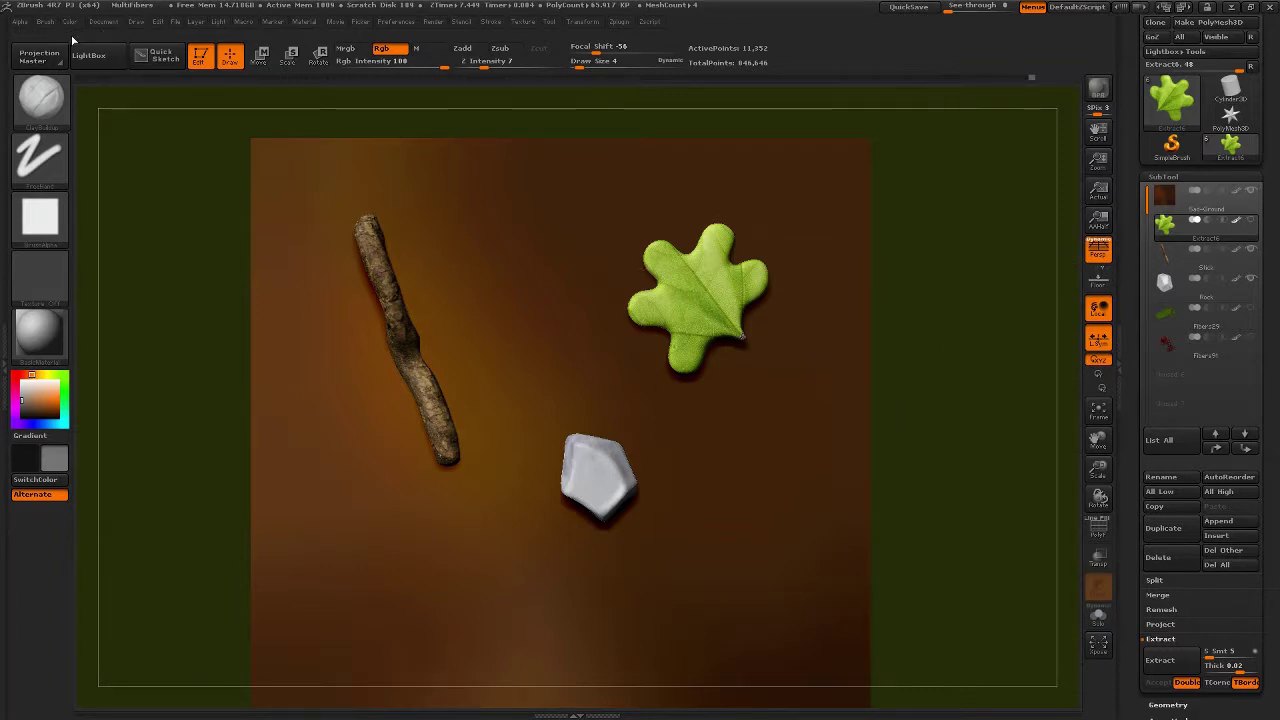
pyautogui.click(40, 97)
pyautogui.click(45, 22)
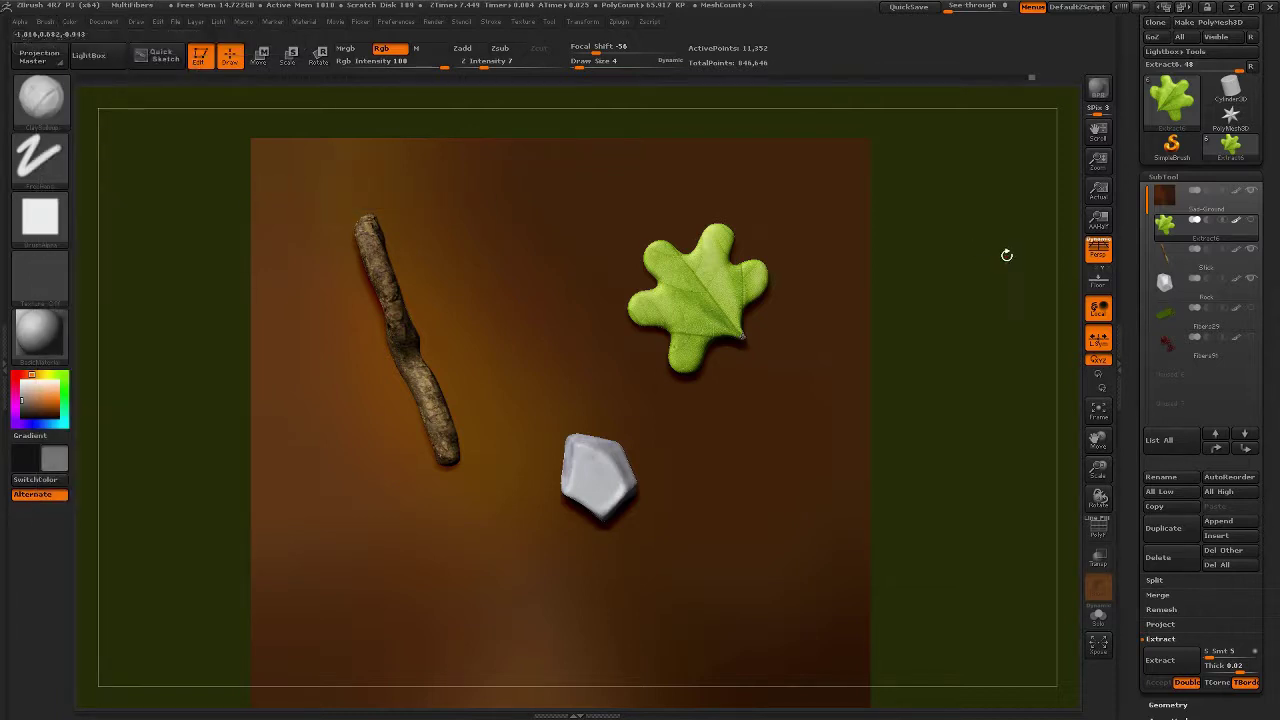
# - Delete the Fibers29 and Fibers91 fiber subtools
pyautogui.moveTo(1180, 323)
pyautogui.moveTo(1174, 292)
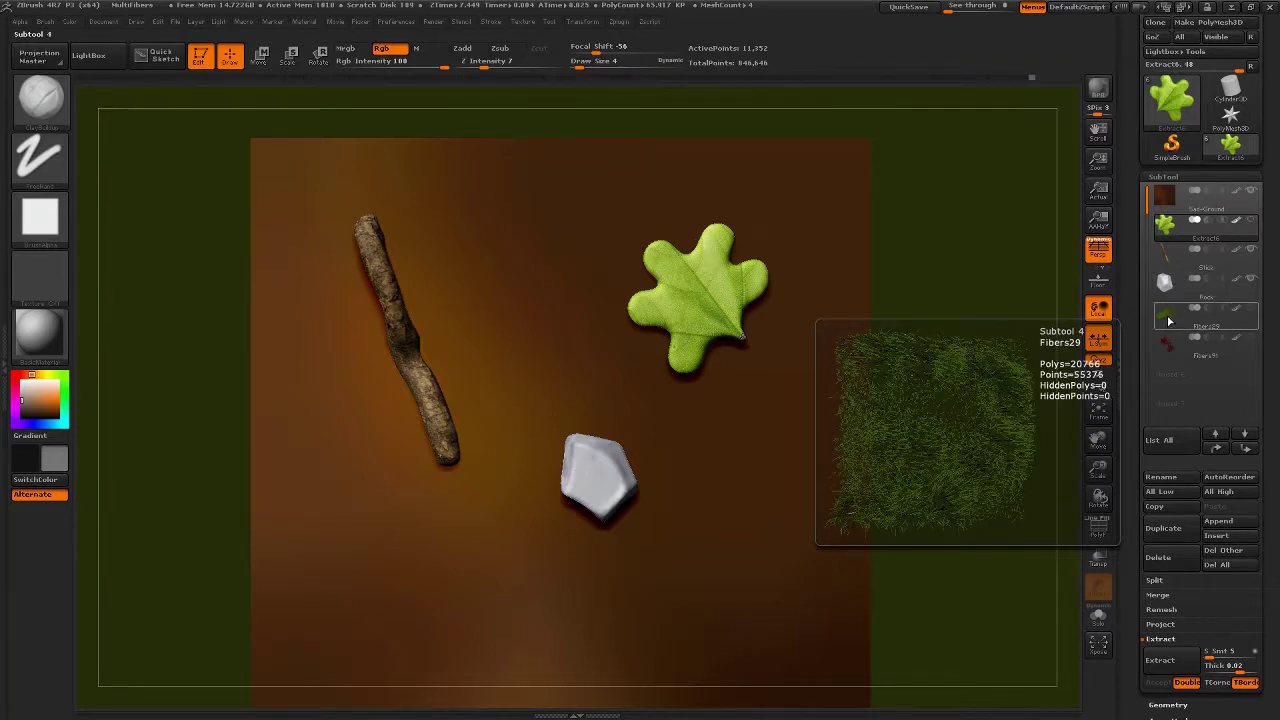
pyautogui.click(1170, 328)
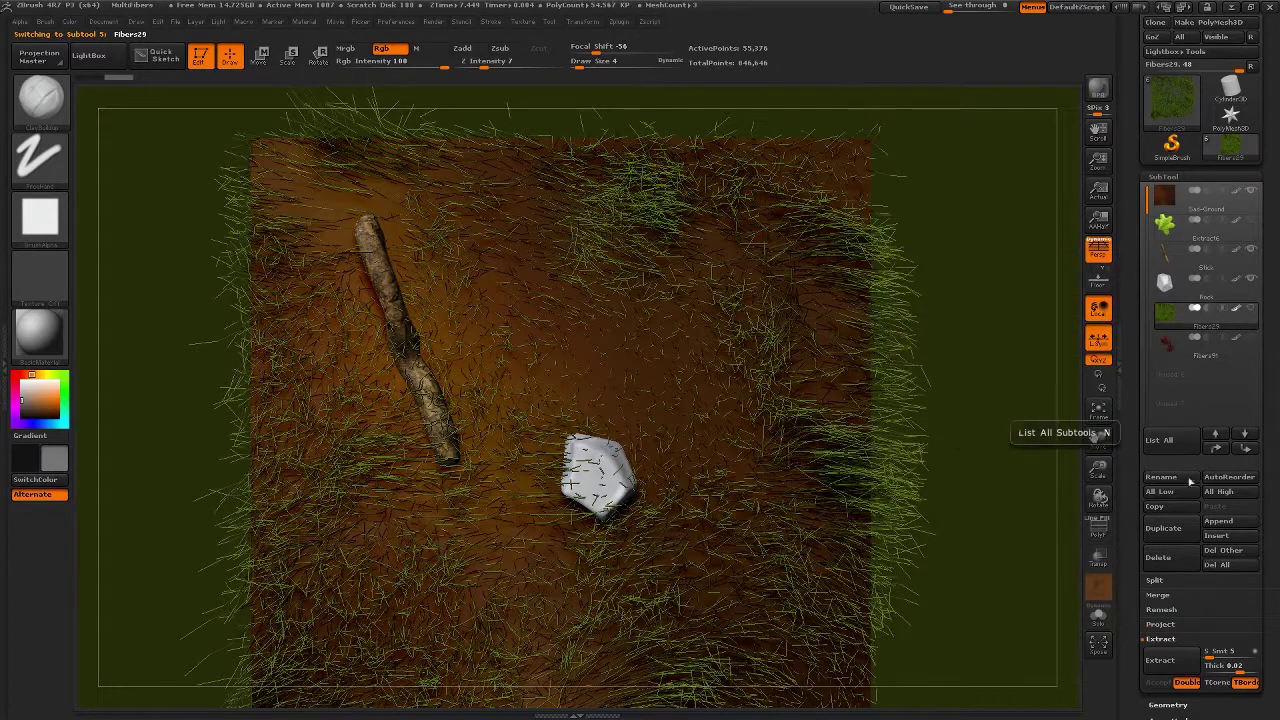
pyautogui.click(1182, 562)
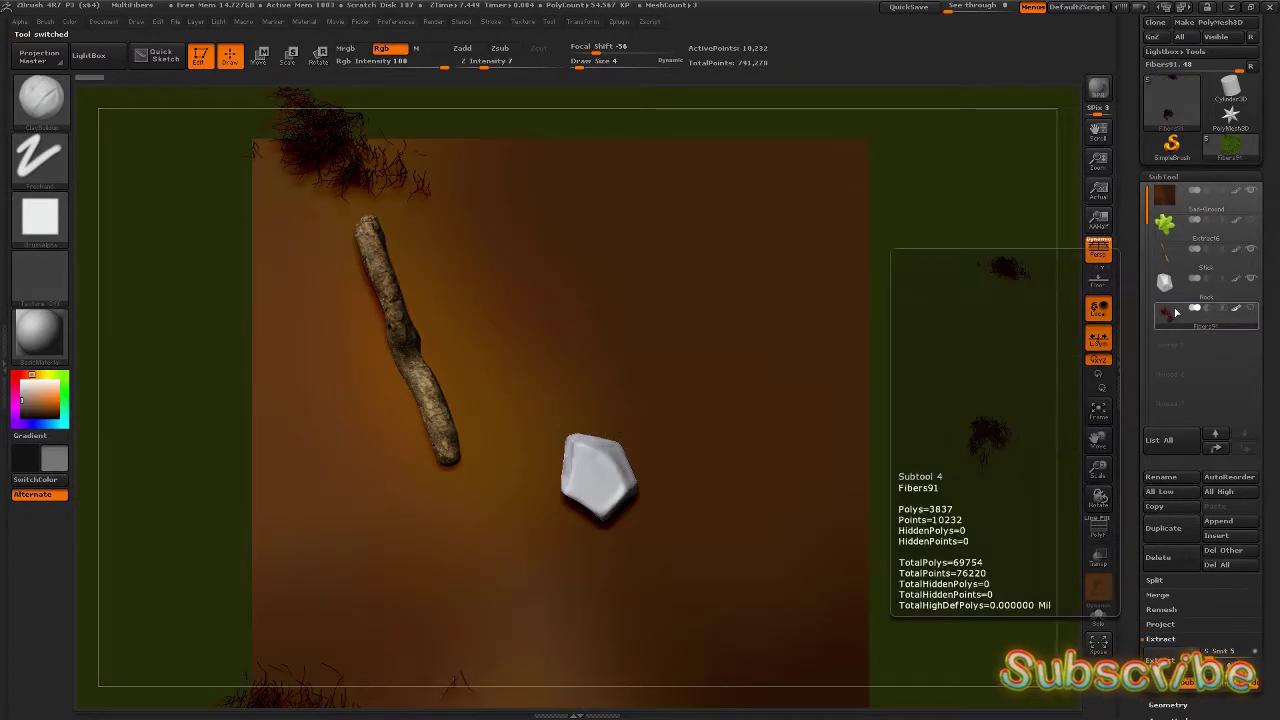
pyautogui.click(1158, 557)
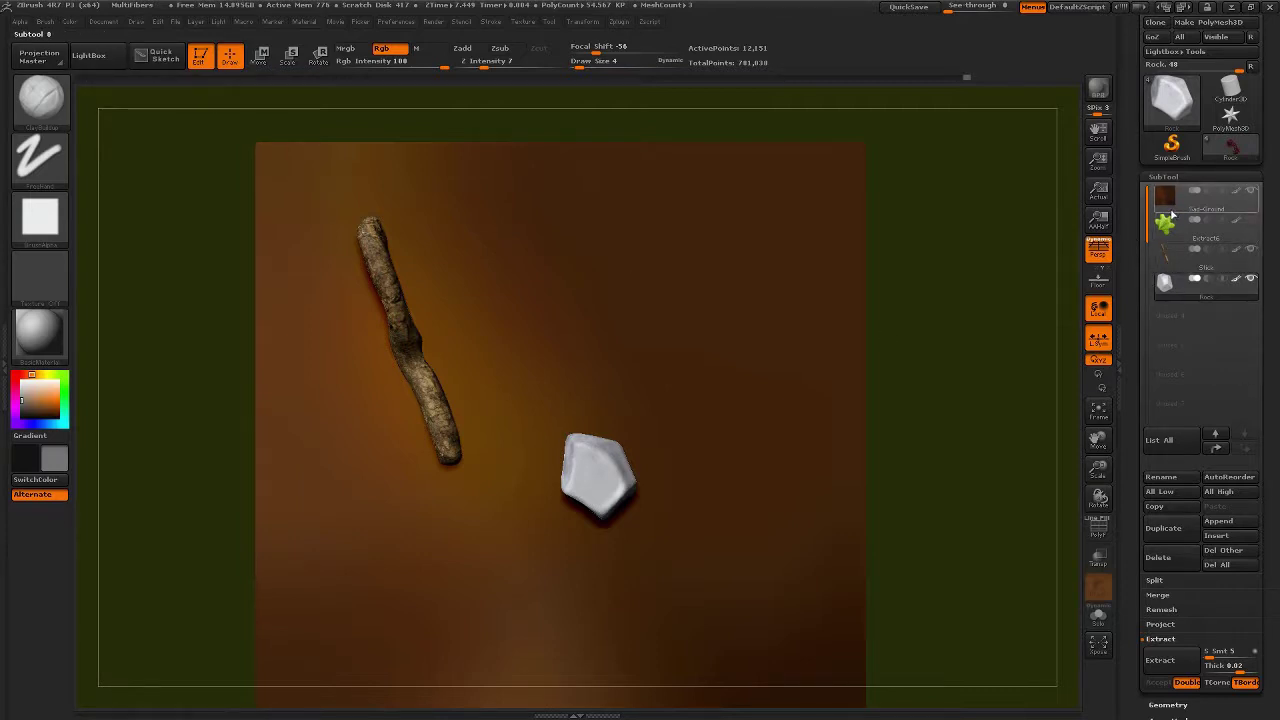
# - Hide the Sad-Ground subtool and show the leaf subtool
pyautogui.moveTo(1171, 200)
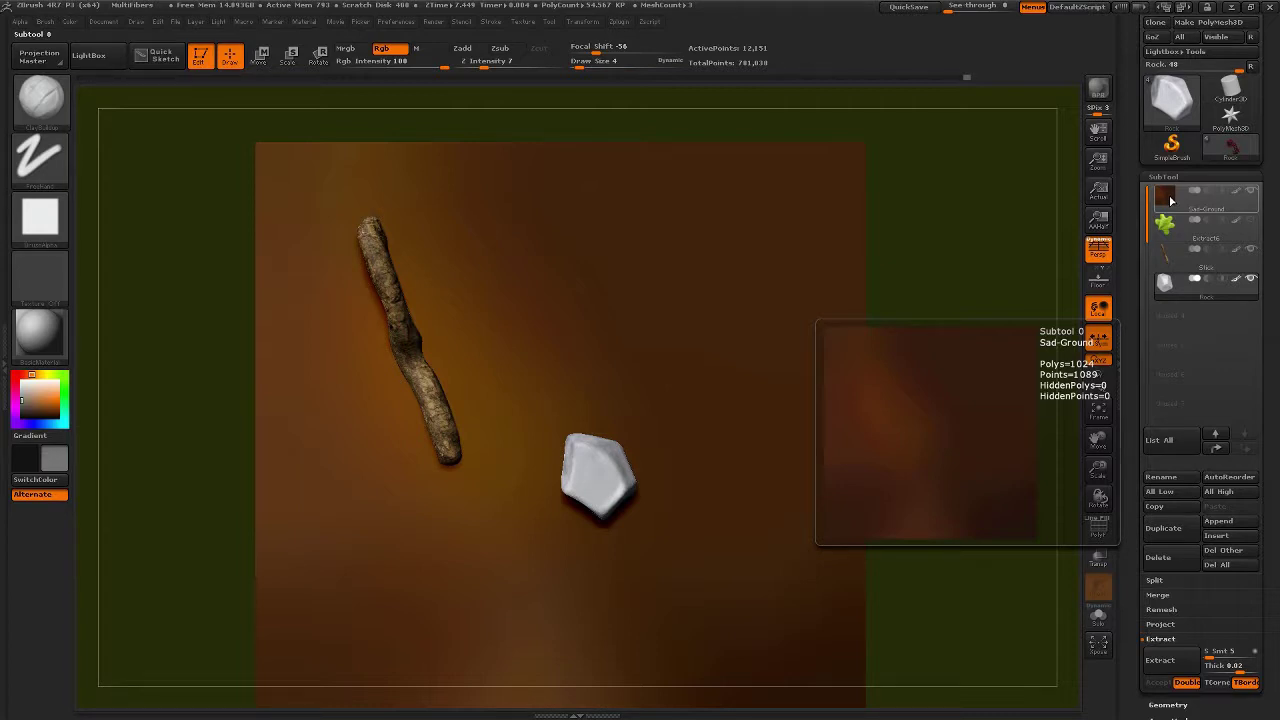
pyautogui.click(1251, 192)
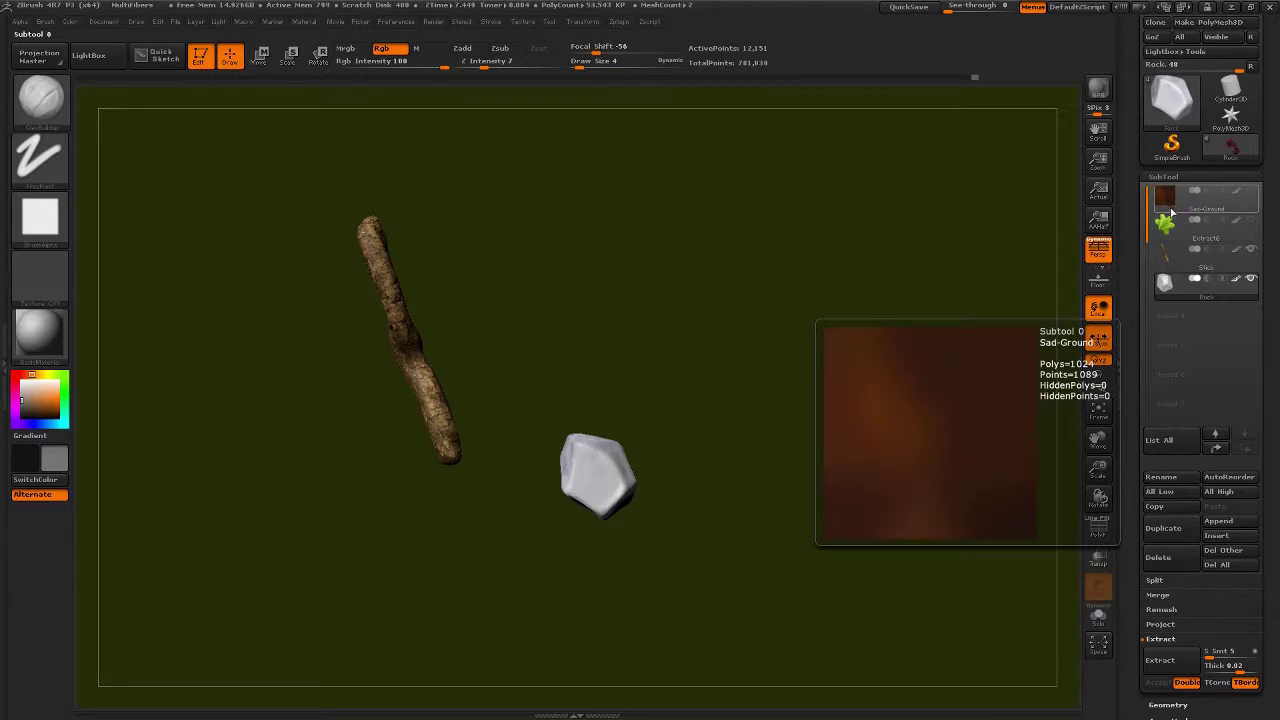
pyautogui.click(1236, 222)
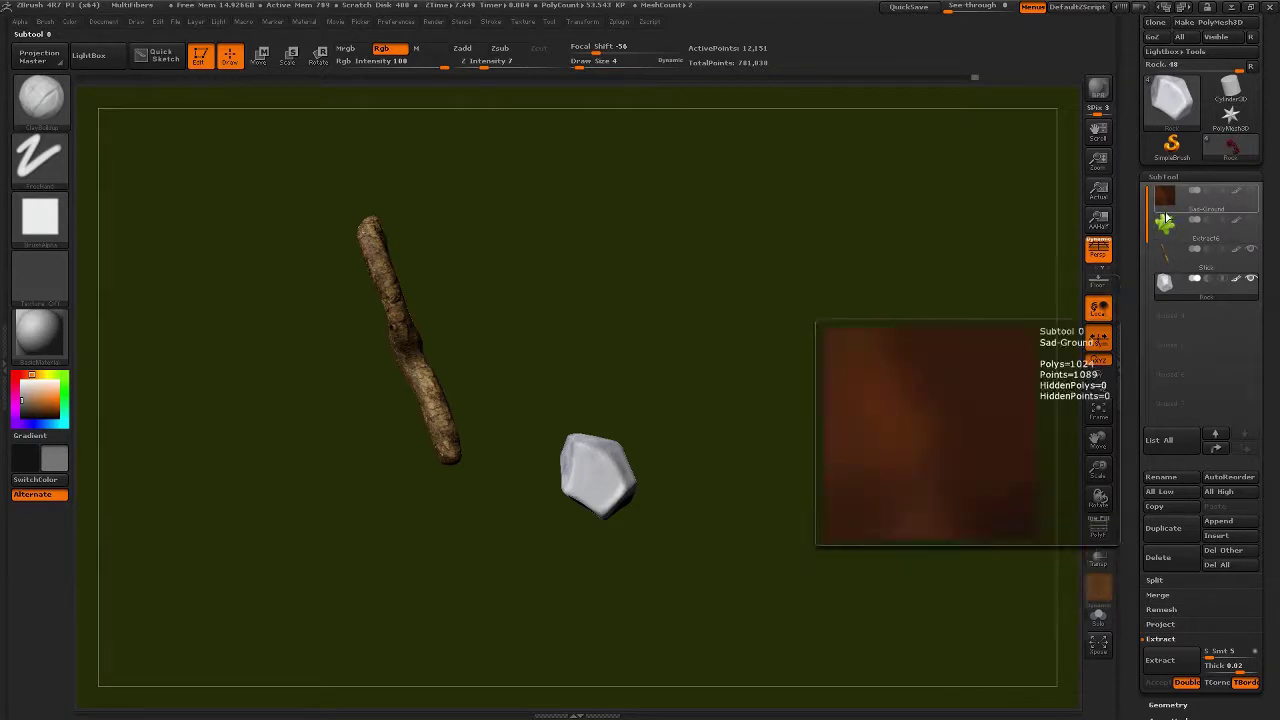
pyautogui.click(1251, 222)
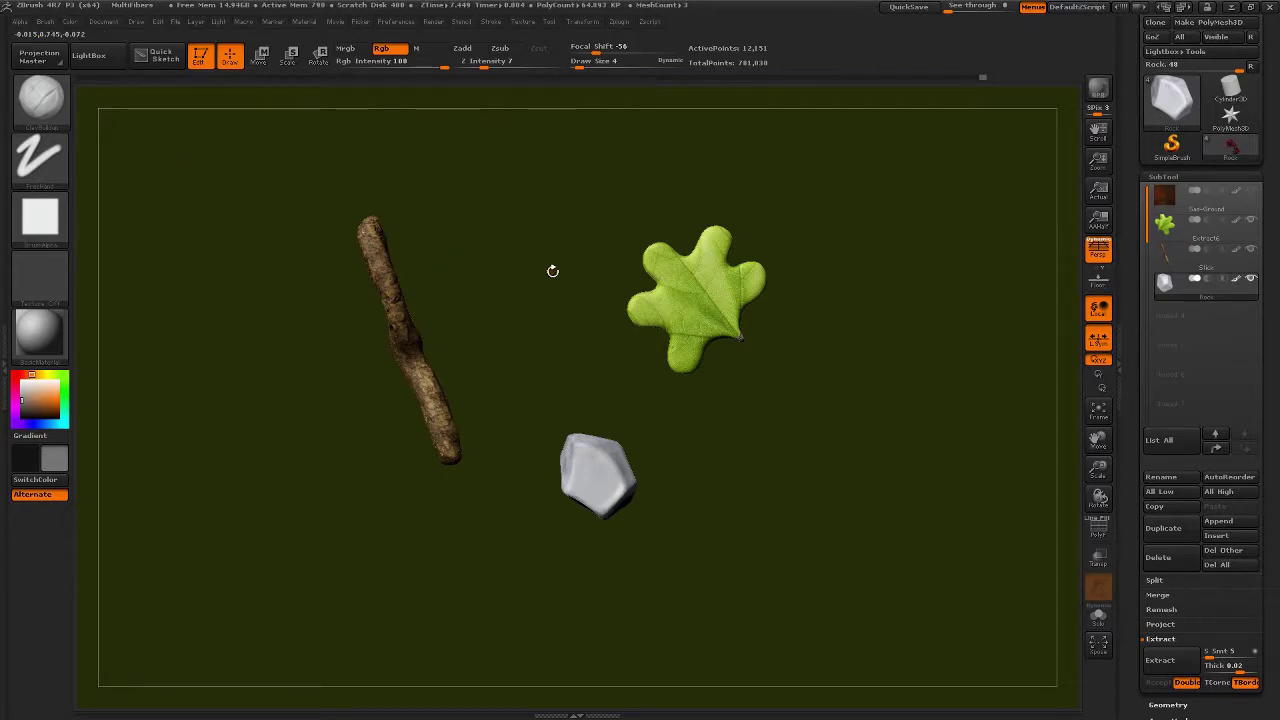
# - Create an InsertMultiMesh brush from the subtools and view the list of meshes it contains
pyautogui.click(45, 22)
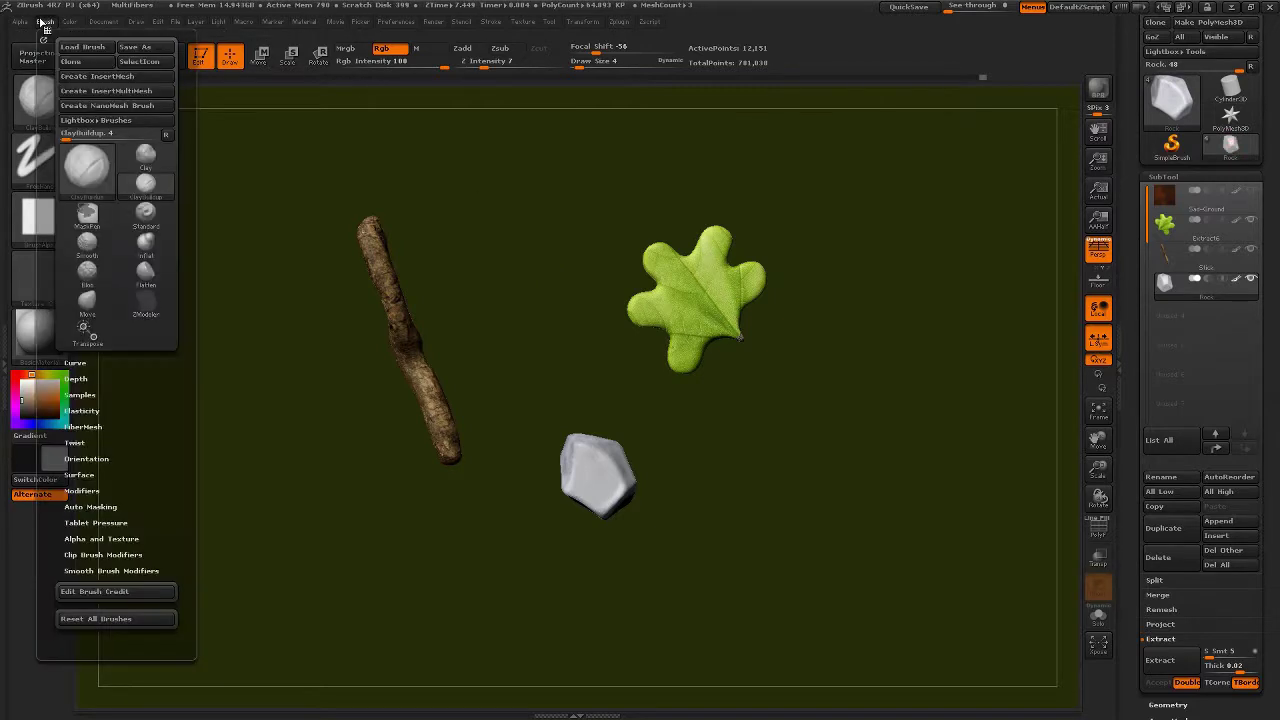
pyautogui.click(100, 97)
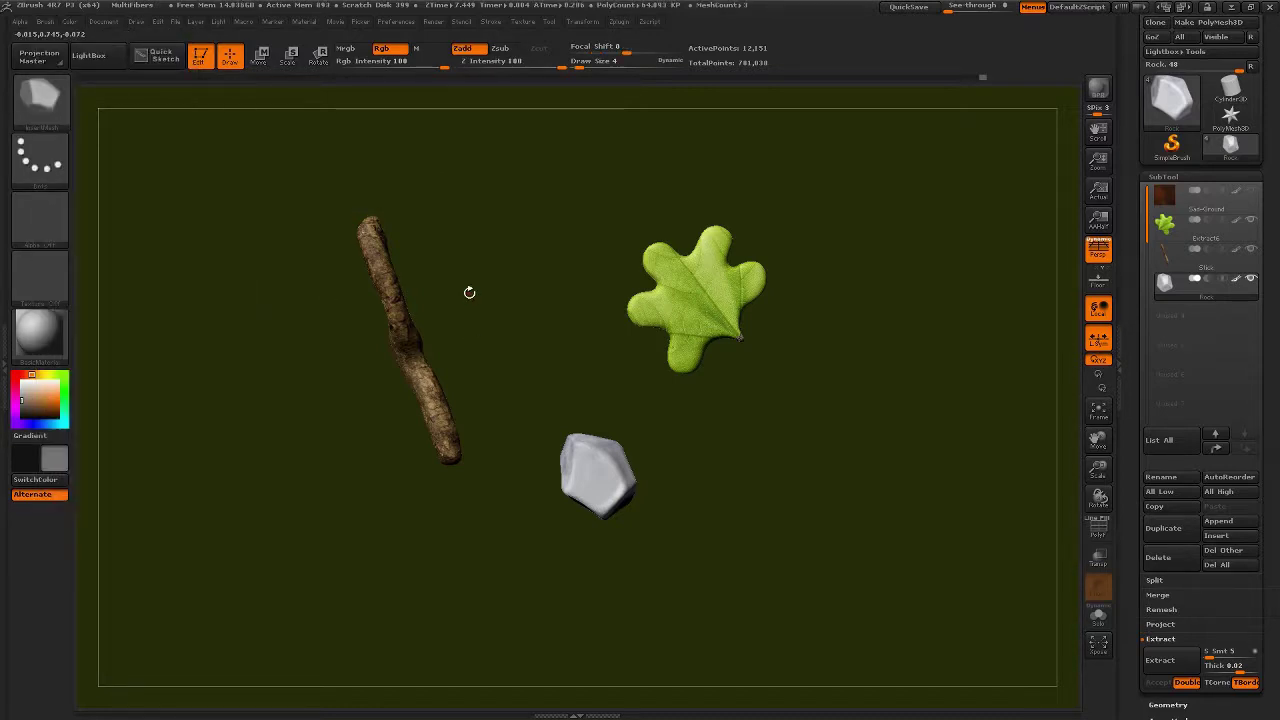
pyautogui.press('m')
pyautogui.press('m')
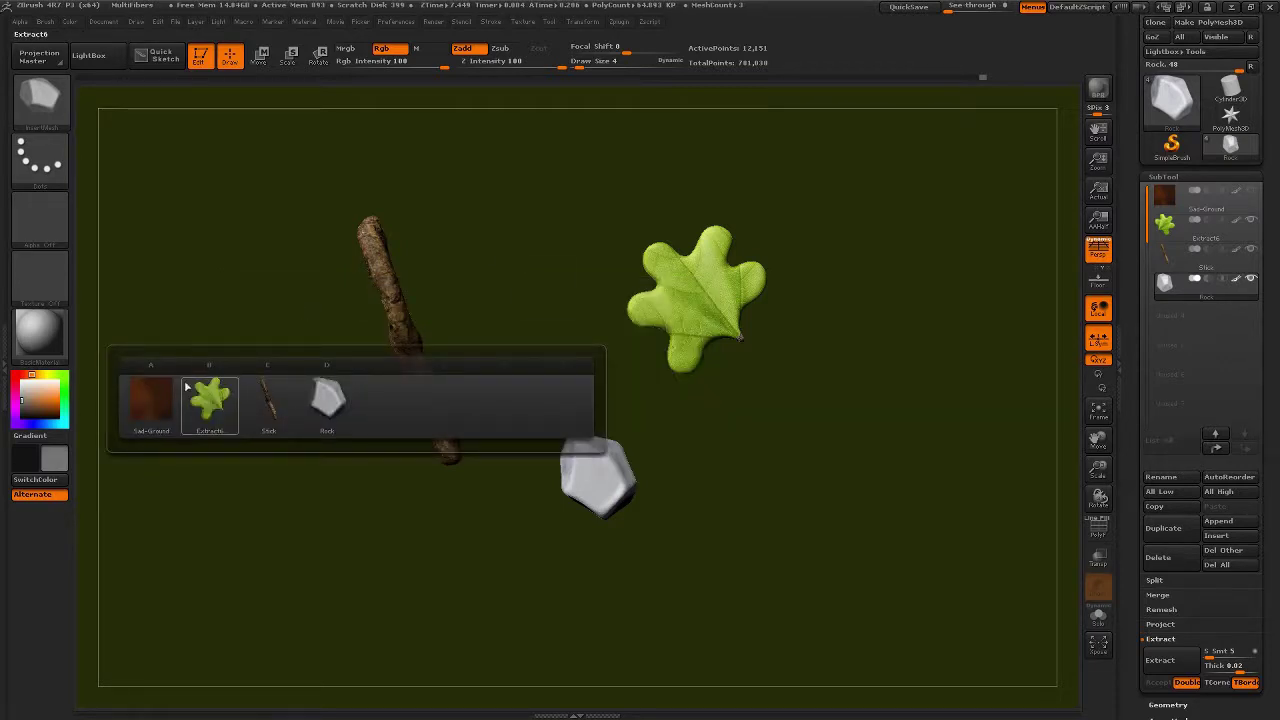
pyautogui.moveTo(1222, 190)
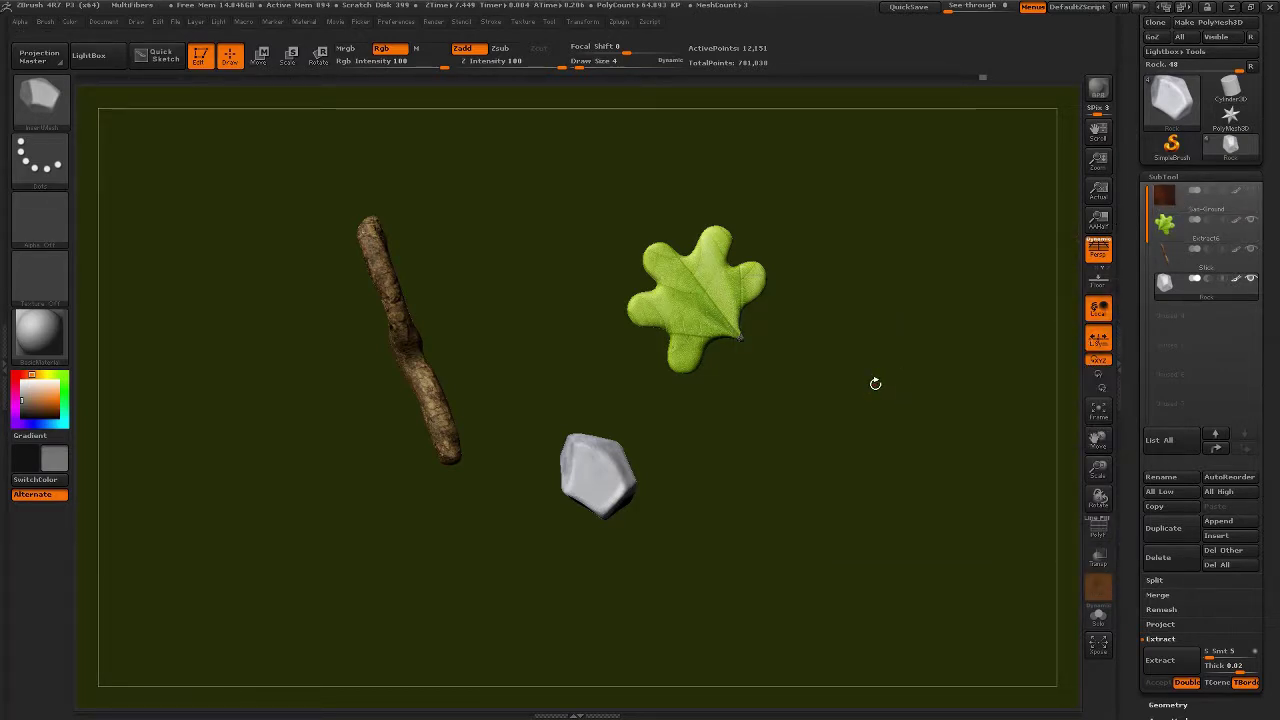
# - Test the new insert brush by picking the Rock mesh and placing it over the leaf, and undo the insertion
pyautogui.press('b')
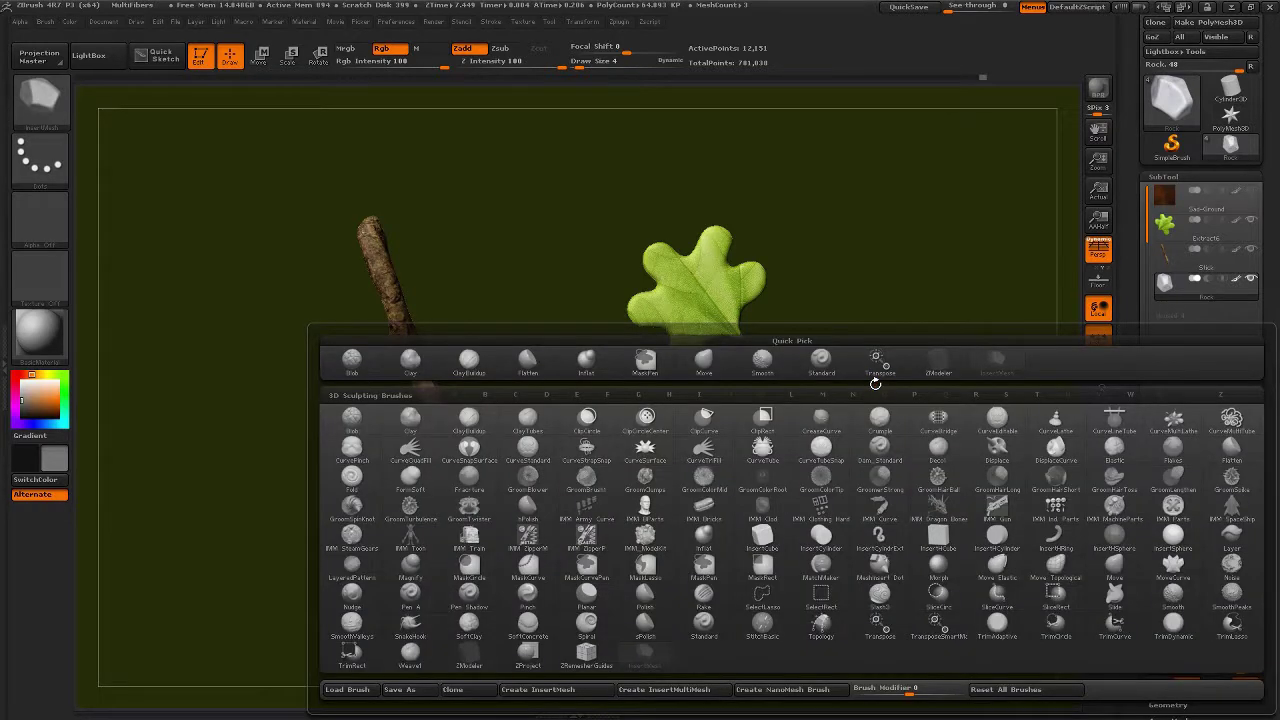
pyautogui.press('n')
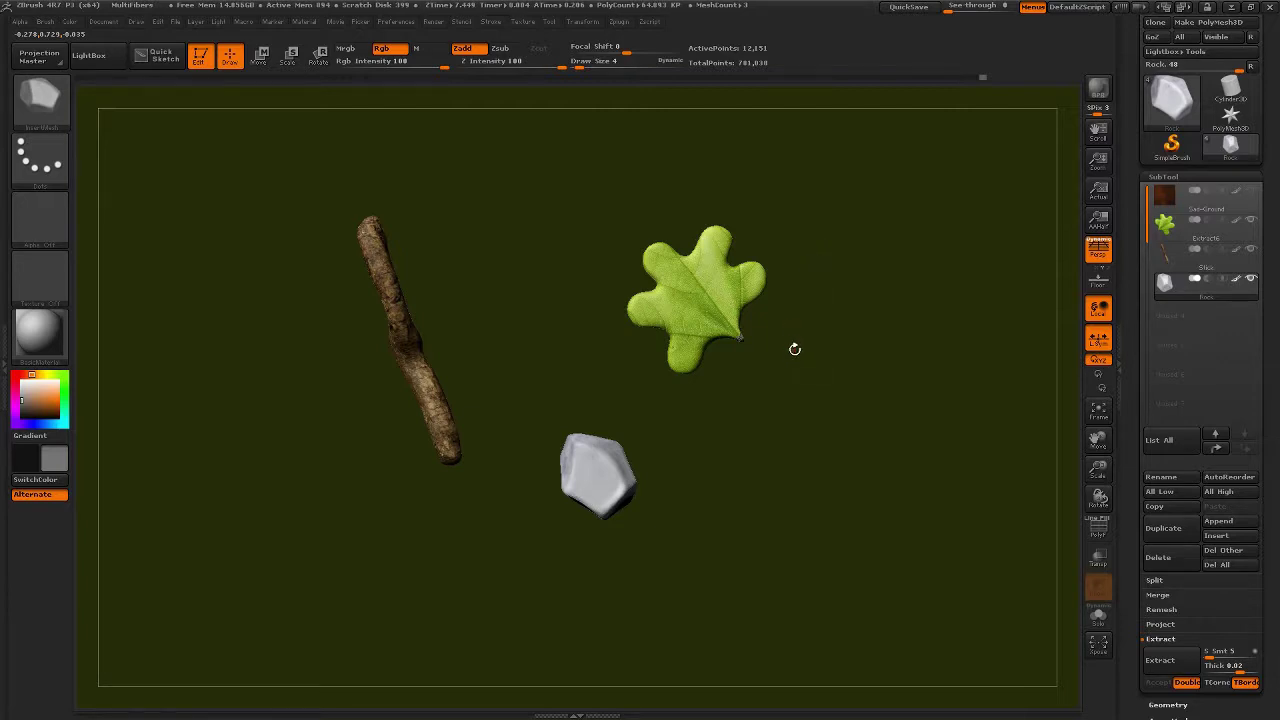
pyautogui.press('n')
pyautogui.moveTo(769, 399)
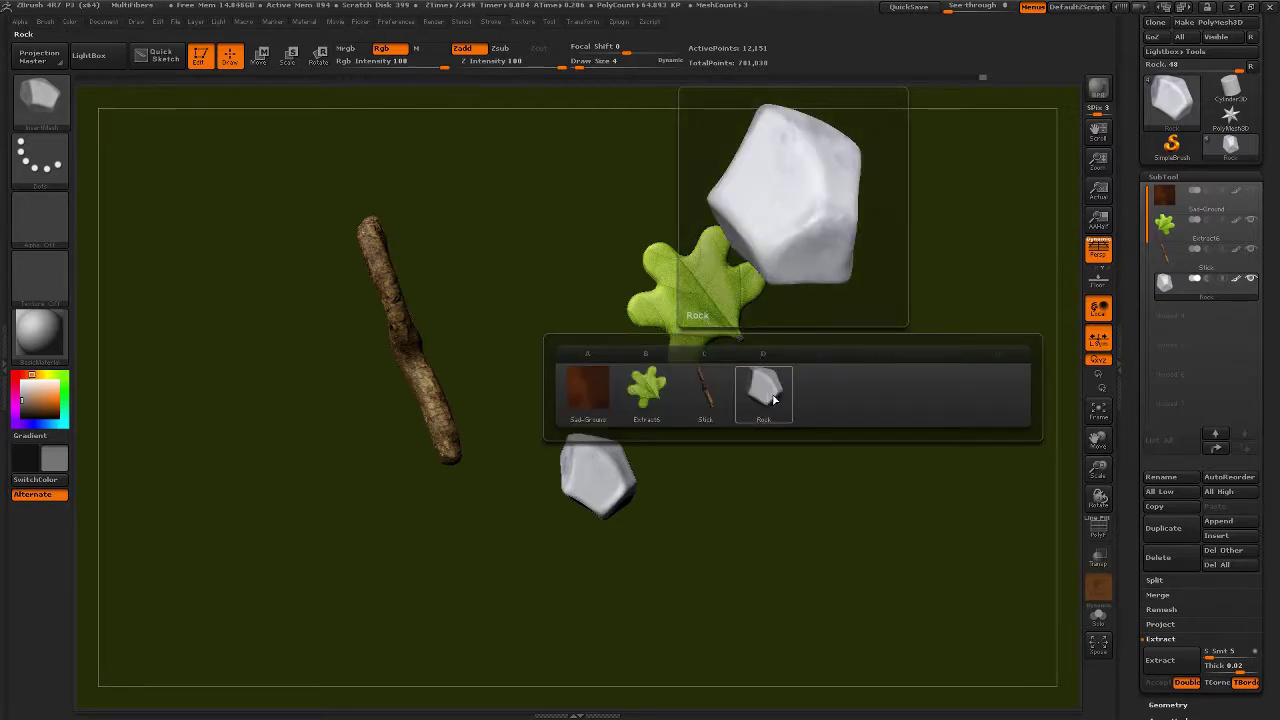
pyautogui.click(764, 400)
pyautogui.moveTo(688, 314); pyautogui.dragTo(714, 318)
pyautogui.hotkey('ctrl', 'z')
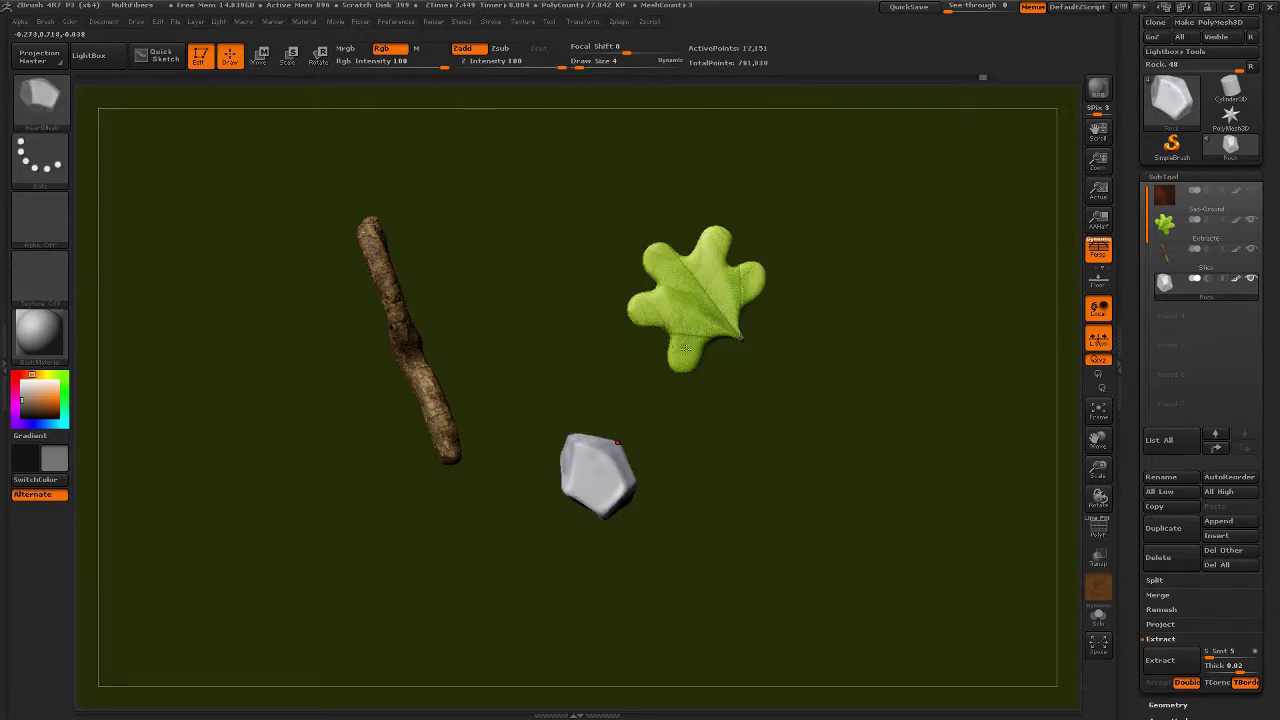
# - Test the insert brush with the Stick mesh drawn vertically across the leaf, and undo the insertion
pyautogui.press('n')
pyautogui.click(597, 392)
pyautogui.moveTo(675, 260); pyautogui.dragTo(679, 390)
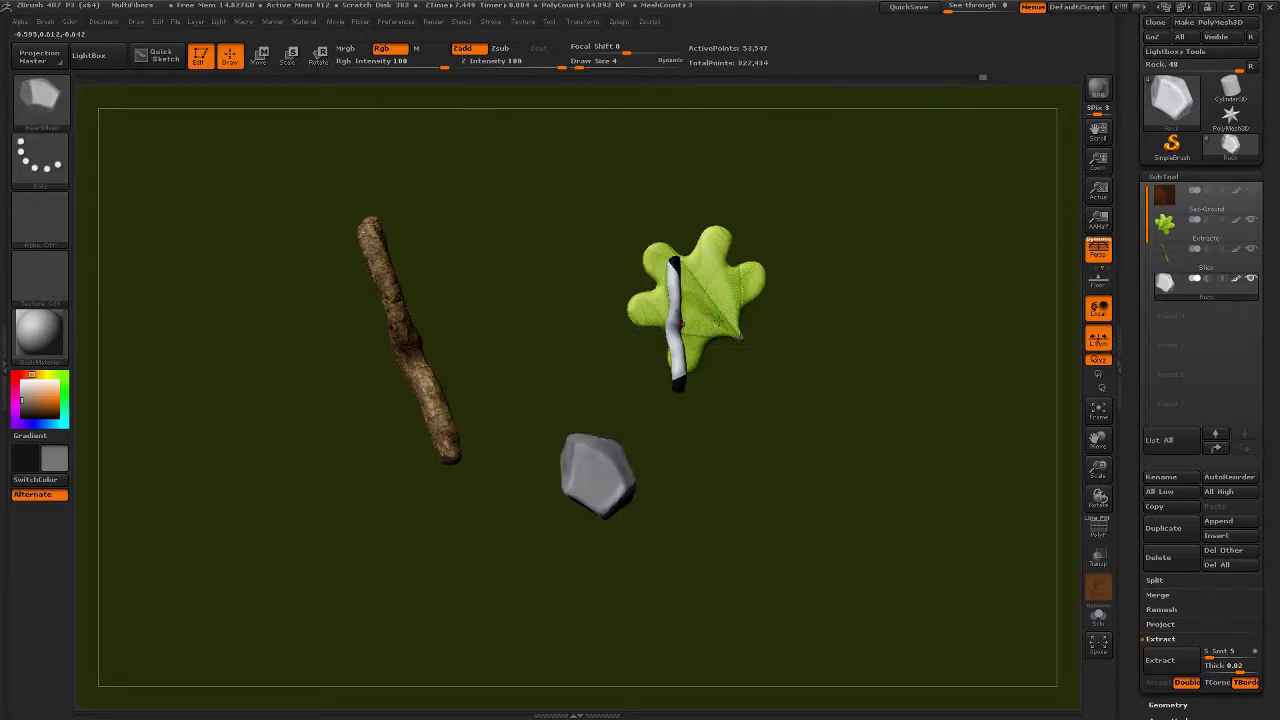
pyautogui.moveTo(787, 308); pyautogui.dragTo(777, 382)
pyautogui.hotkey('ctrl', 'z')
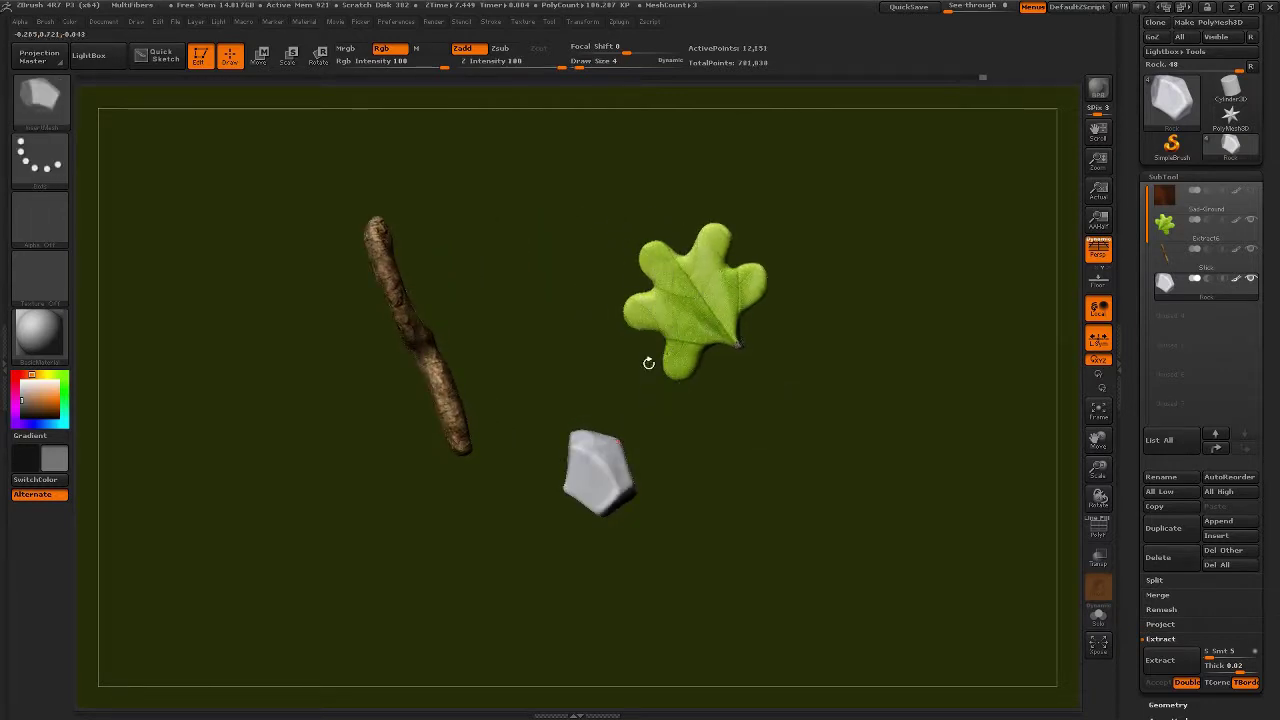
# - Test the insert brush by picking the Rock mesh and drawing it across the middle of the stick, and undo the insertion
pyautogui.press('n')
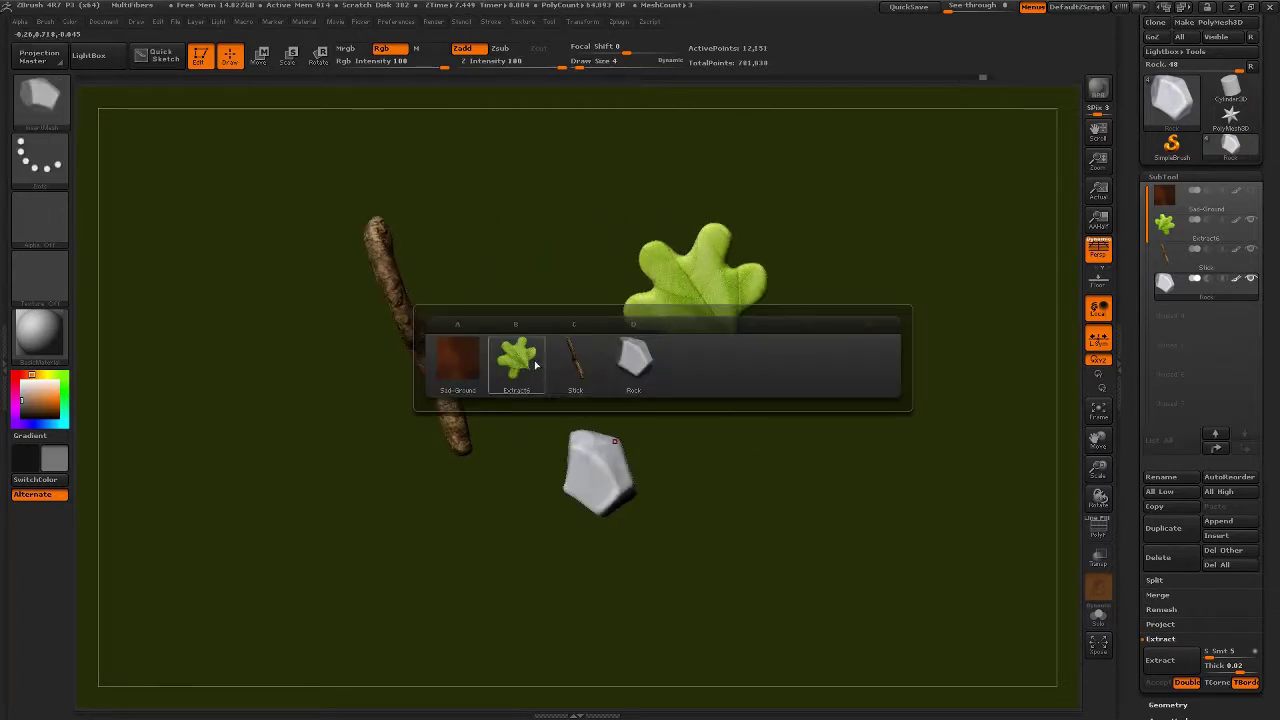
pyautogui.click(531, 366)
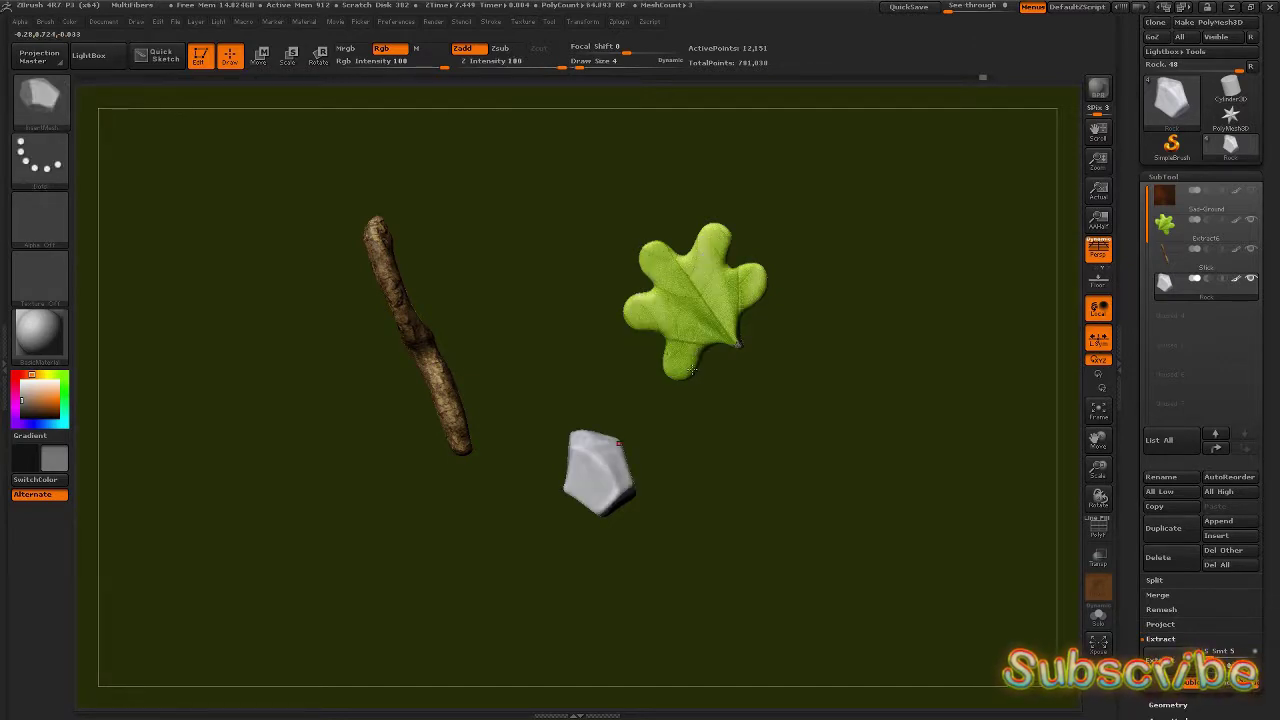
pyautogui.press('n')
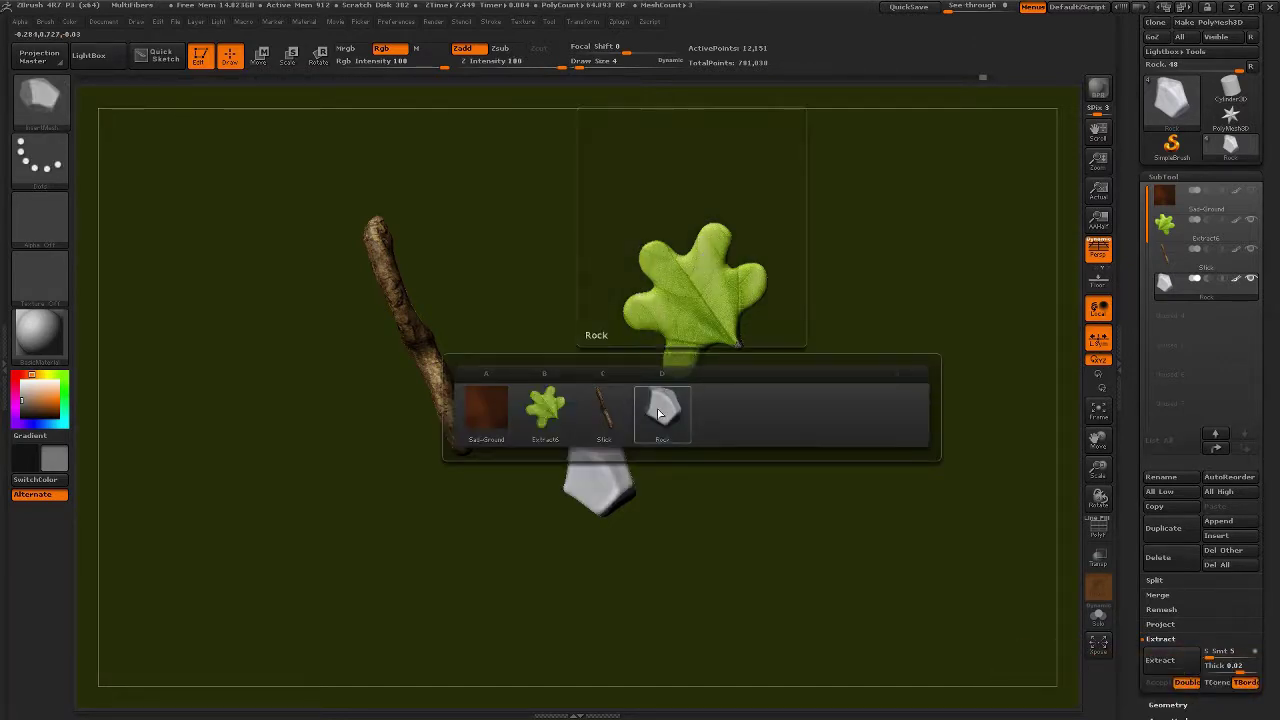
pyautogui.click(664, 411)
pyautogui.moveTo(681, 329); pyautogui.dragTo(659, 376)
pyautogui.moveTo(780, 369); pyautogui.dragTo(564, 369)
pyautogui.moveTo(438, 375); pyautogui.dragTo(435, 359)
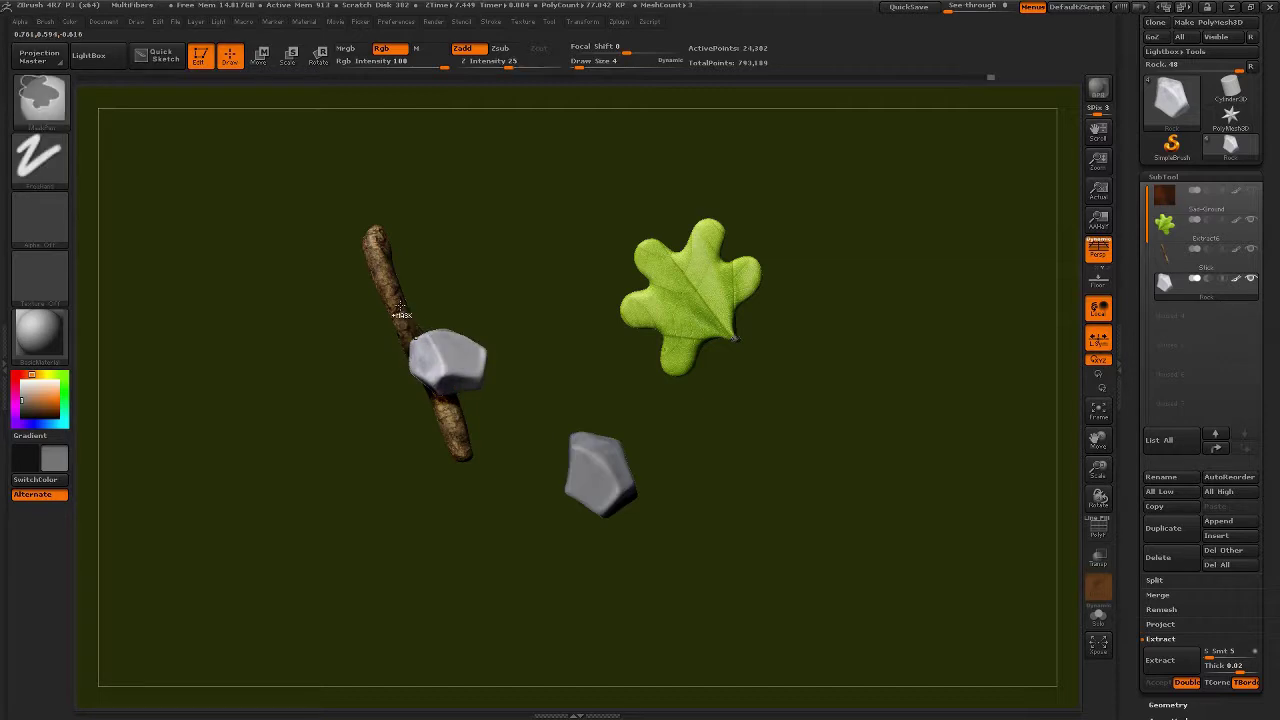
pyautogui.hotkey('ctrl', 'z')
pyautogui.moveTo(699, 389); pyautogui.dragTo(720, 398)
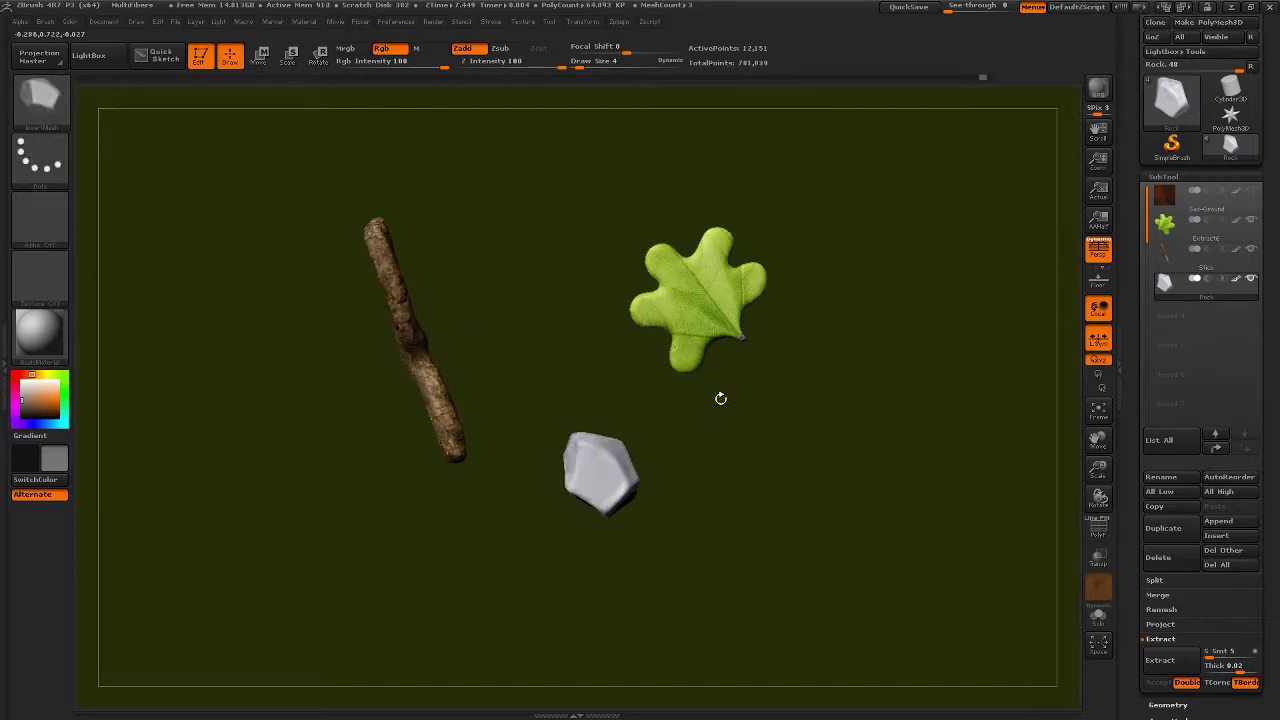
# - Create a NanoMesh brush from the active InsertMultiMesh brush and choose the Extract6 leaf as its mesh
pyautogui.press('b')
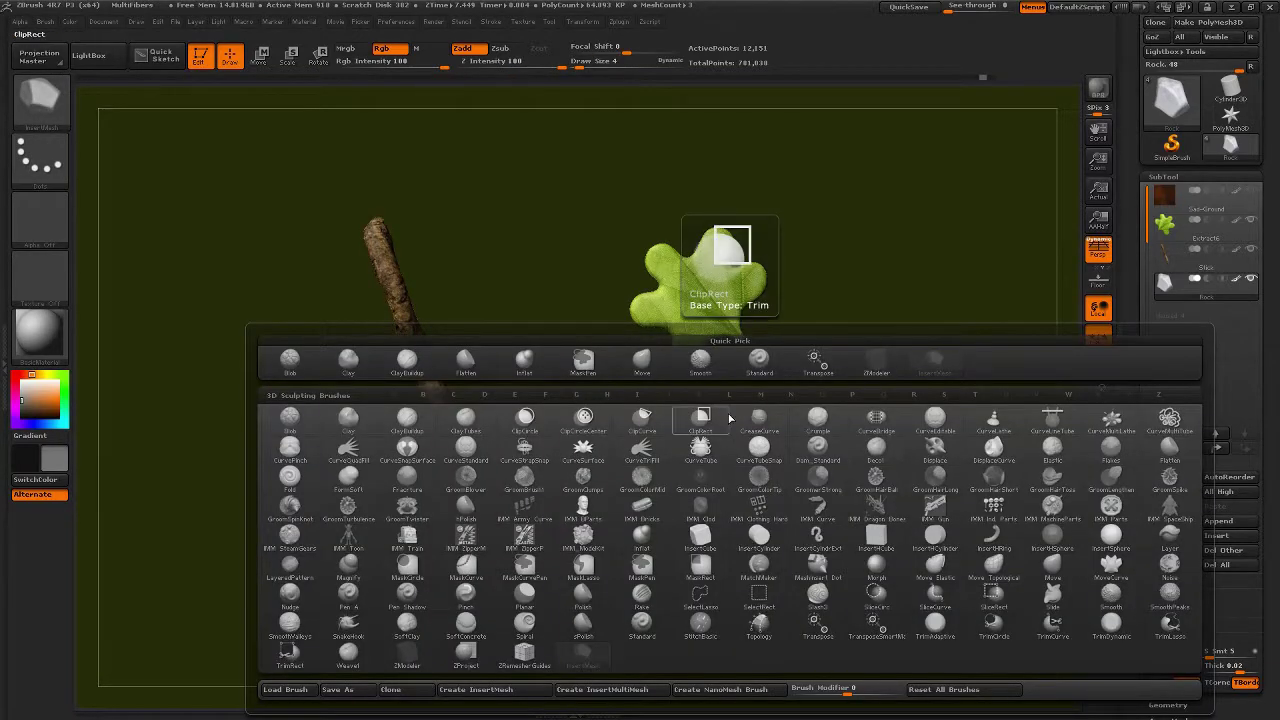
pyautogui.press('Escape')
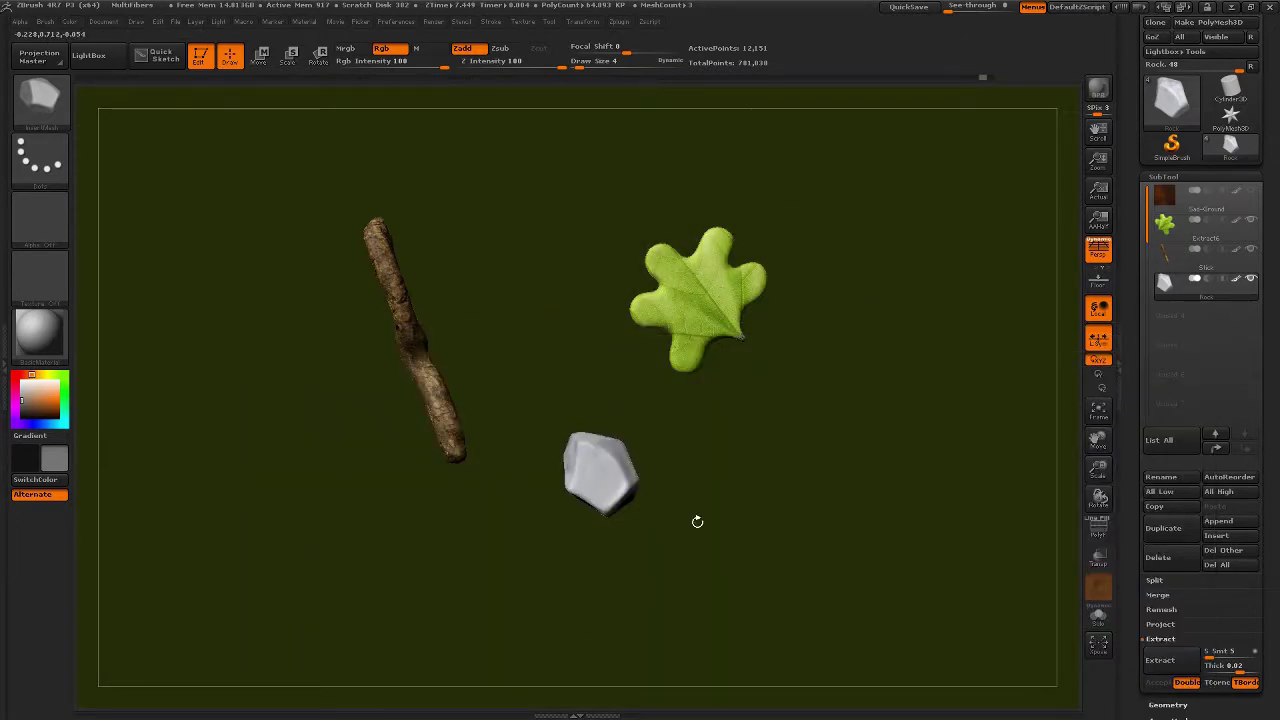
pyautogui.press('b')
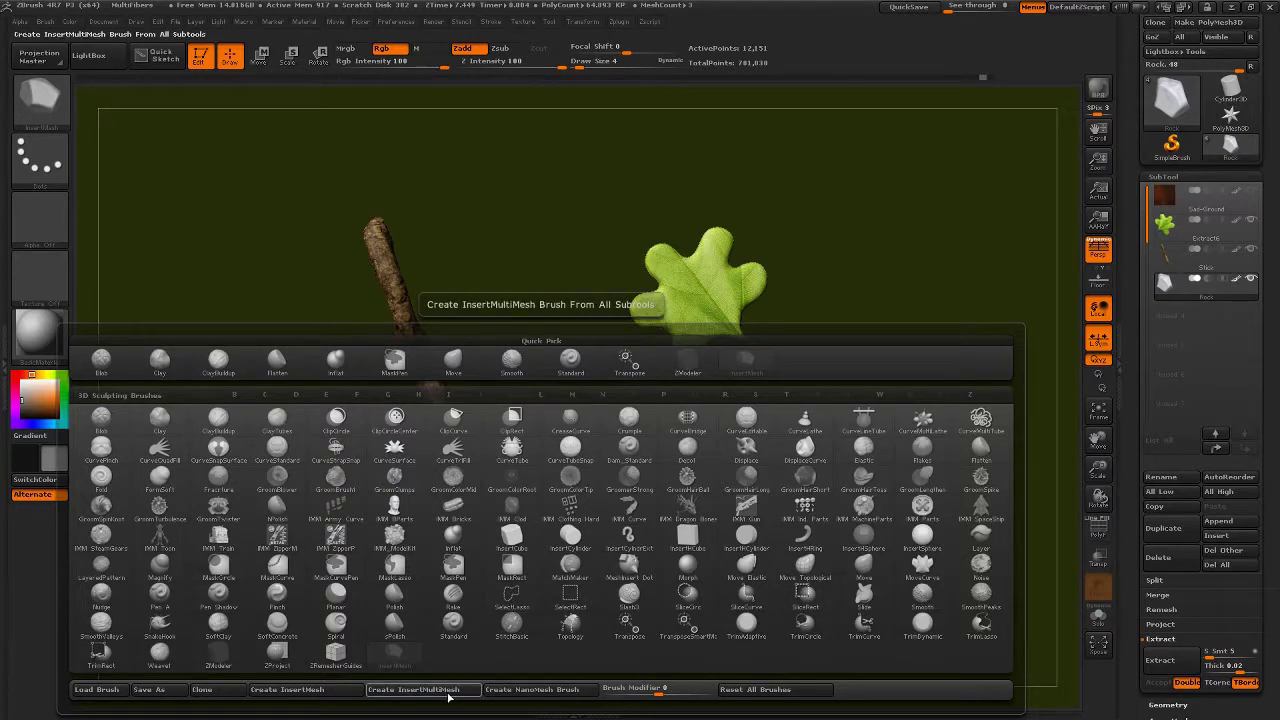
pyautogui.click(527, 692)
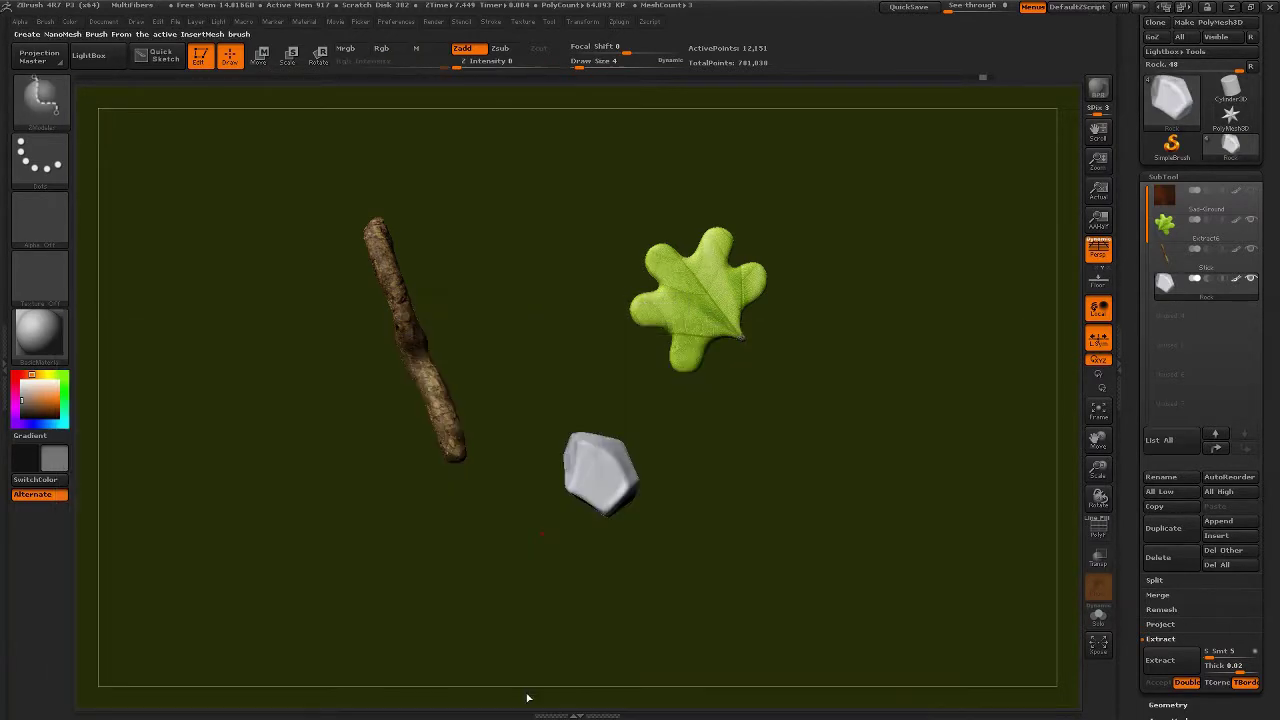
pyautogui.press('m')
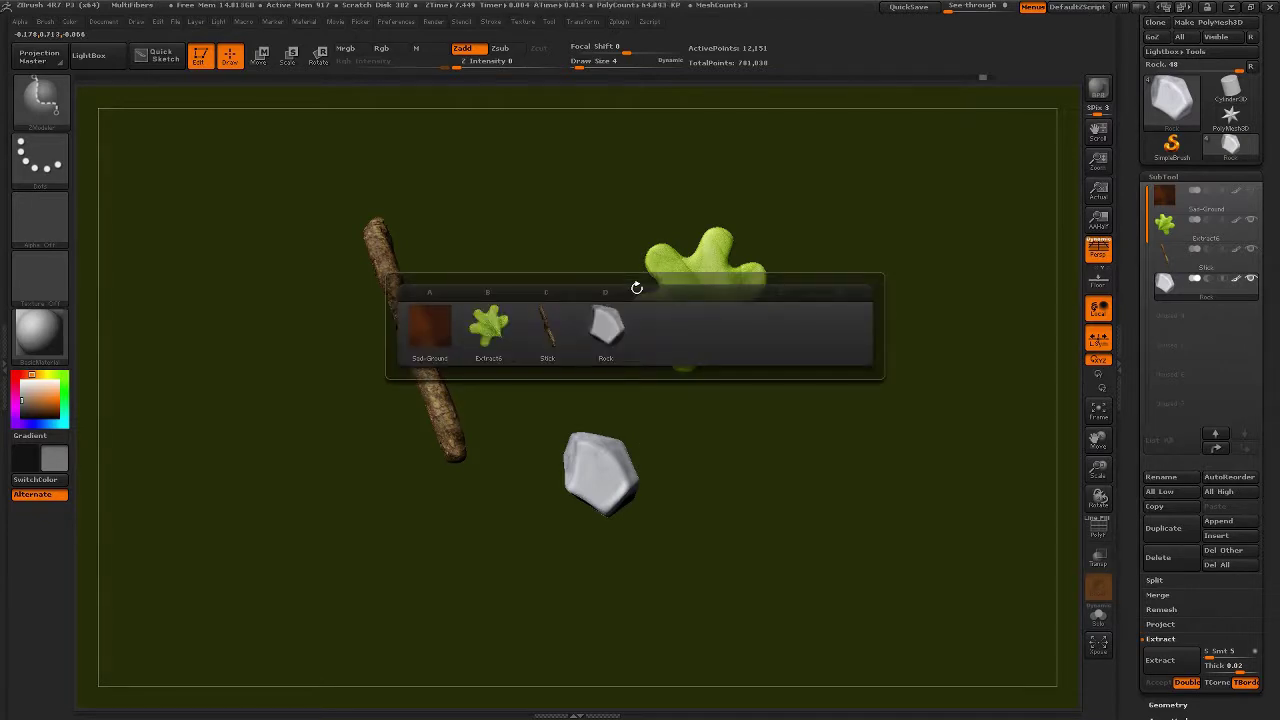
pyautogui.moveTo(614, 318)
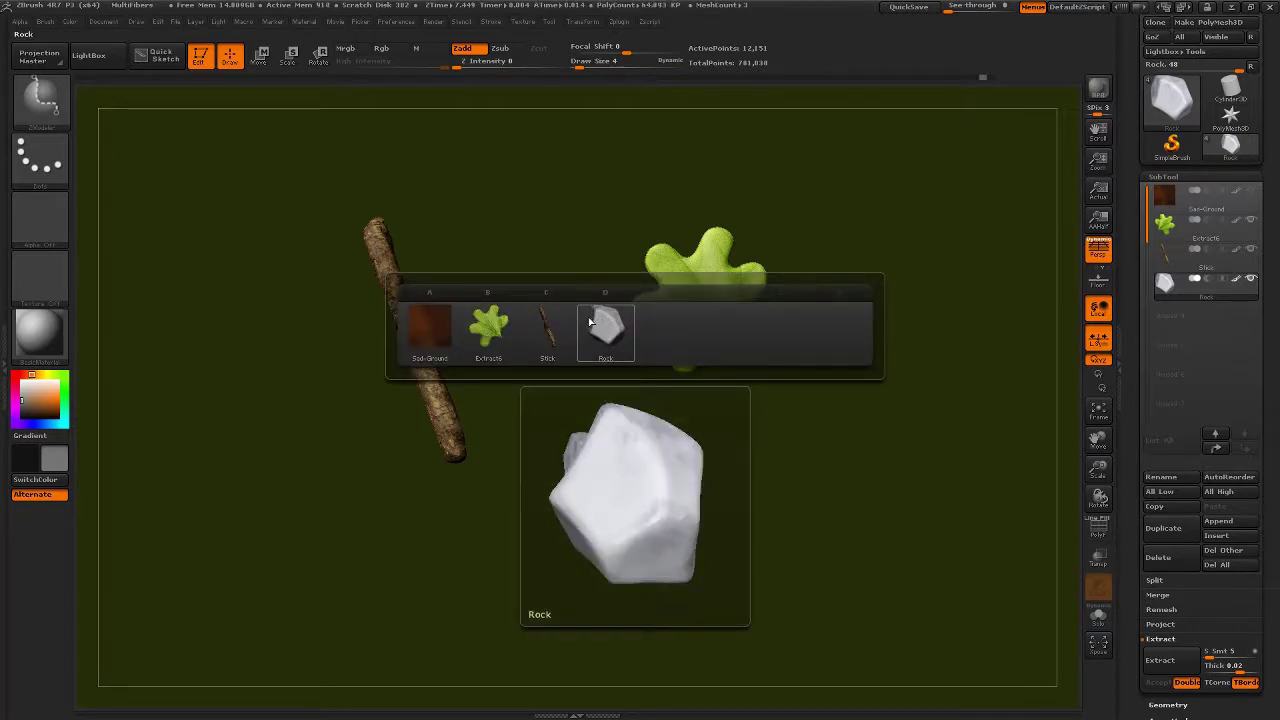
pyautogui.click(493, 332)
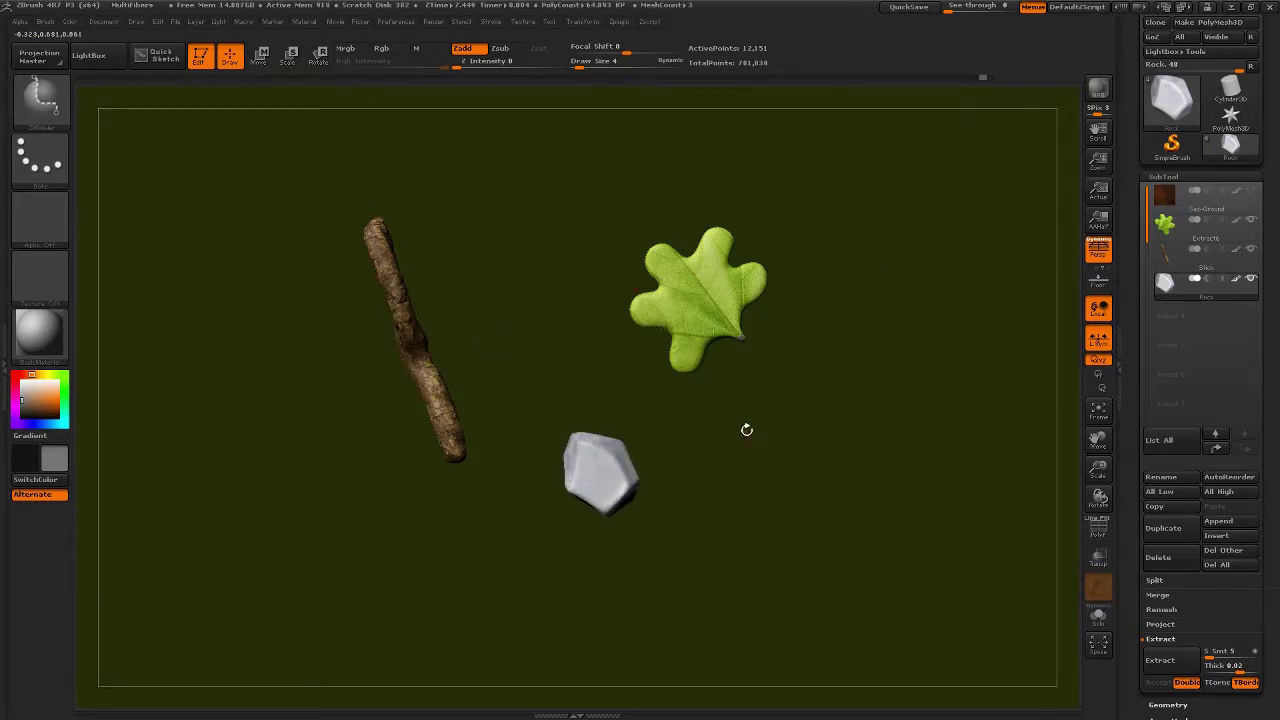
# - Test the NanoMesh brush by inserting a leaf on a single polygon of the rock with the wireframe shown, and undo the insertion
pyautogui.keyDown('ctrl'); pyautogui.moveTo(728, 434); pyautogui.dragTo(913, 687, button='right'); pyautogui.keyUp('ctrl')
pyautogui.press('b')
pyautogui.press('z')
pyautogui.press('r')
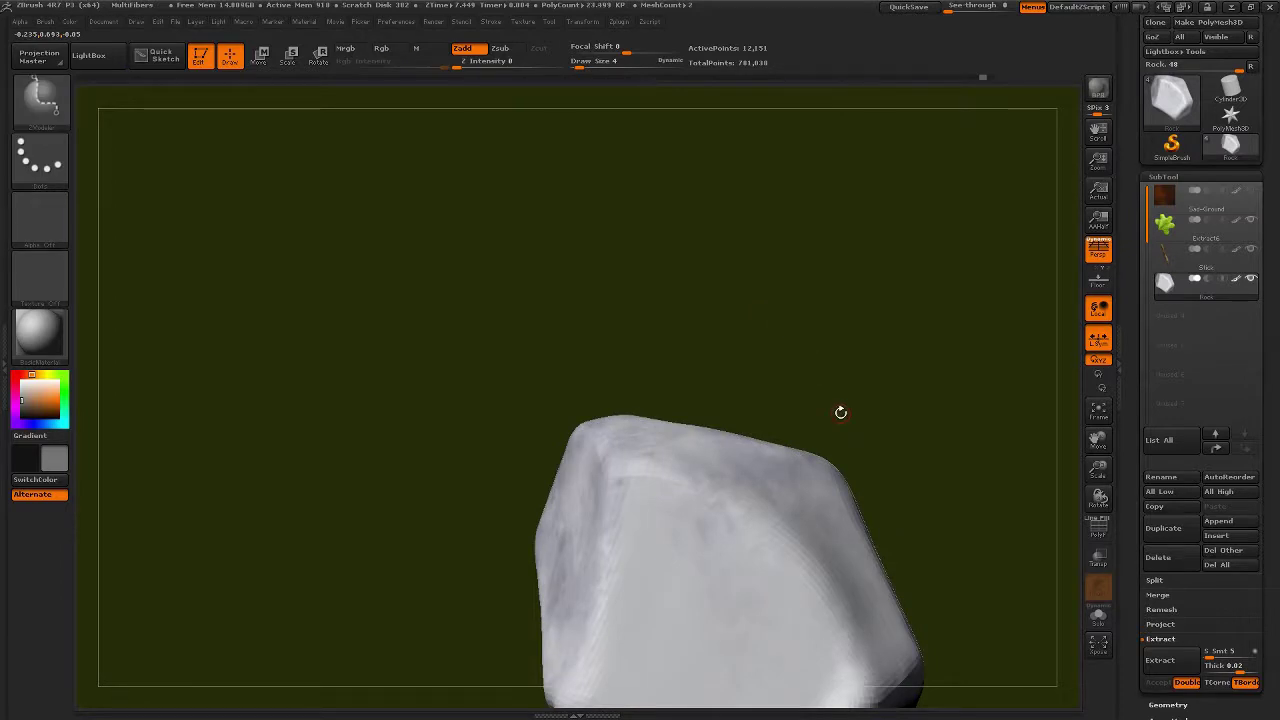
pyautogui.hotkey('shift', 'f')
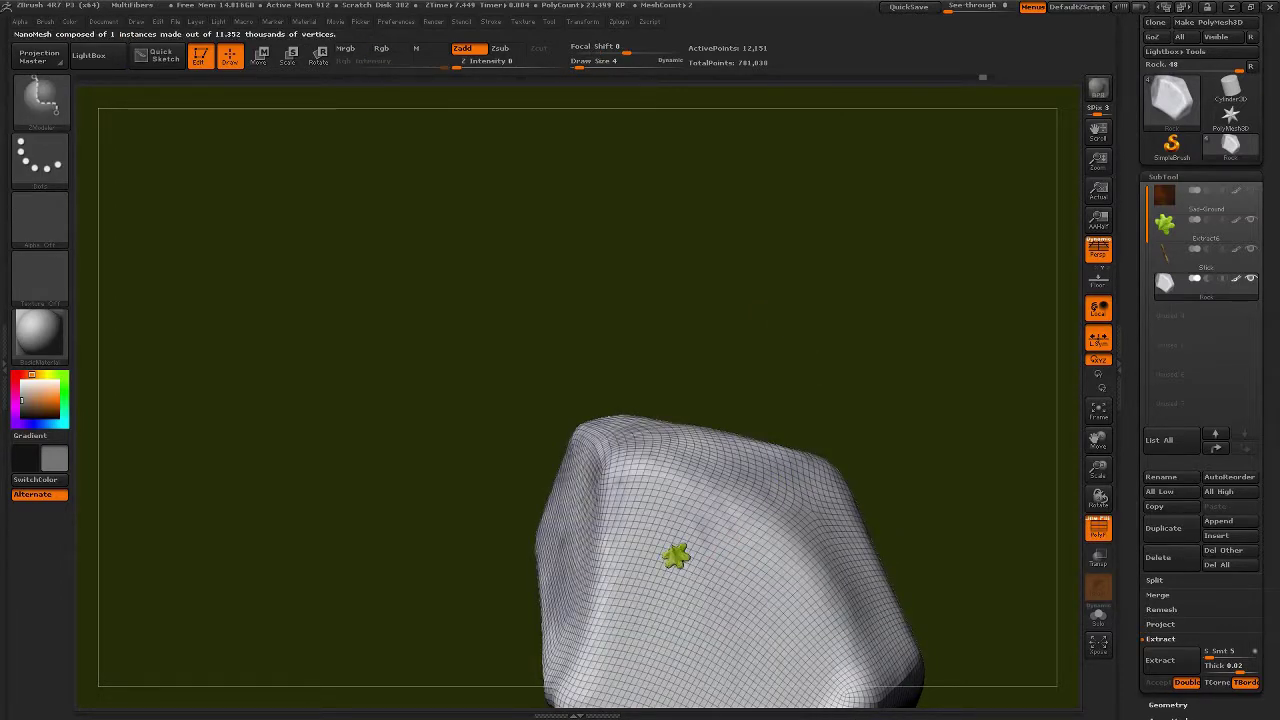
pyautogui.moveTo(676, 556); pyautogui.dragTo(700, 568)
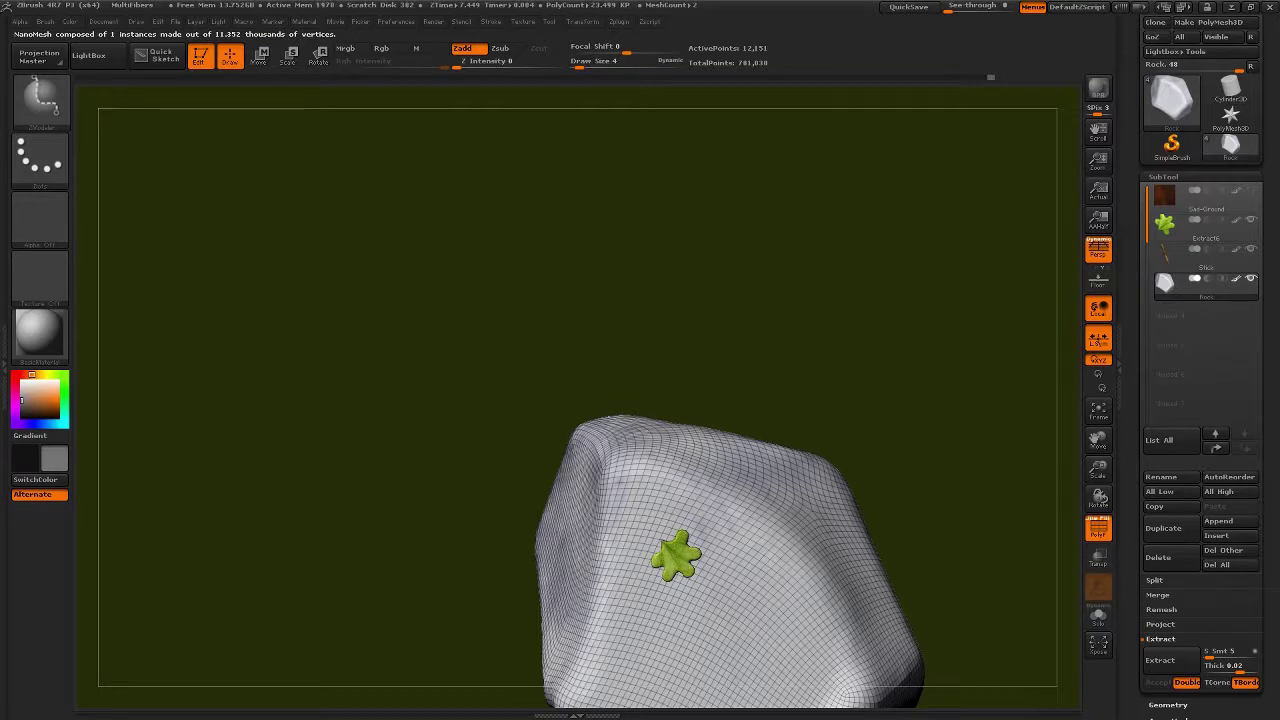
pyautogui.moveTo(918, 484); pyautogui.dragTo(774, 300)
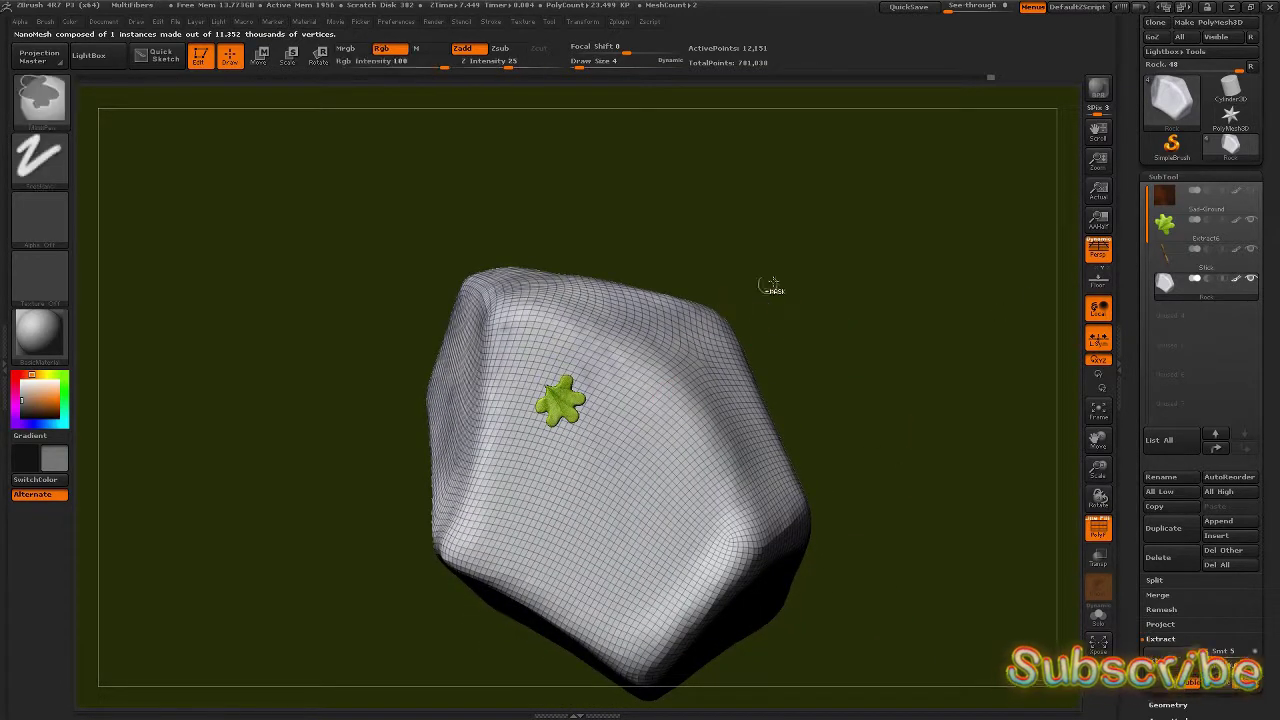
pyautogui.hotkey('ctrl', 'z')
# - Make the Stick subtool active, try inserting leaf NanoMeshes on single polygons near its lower end, and undo the insertion
pyautogui.keyDown('alt'); pyautogui.moveTo(816, 253); pyautogui.dragTo(681, 523); pyautogui.keyUp('alt')
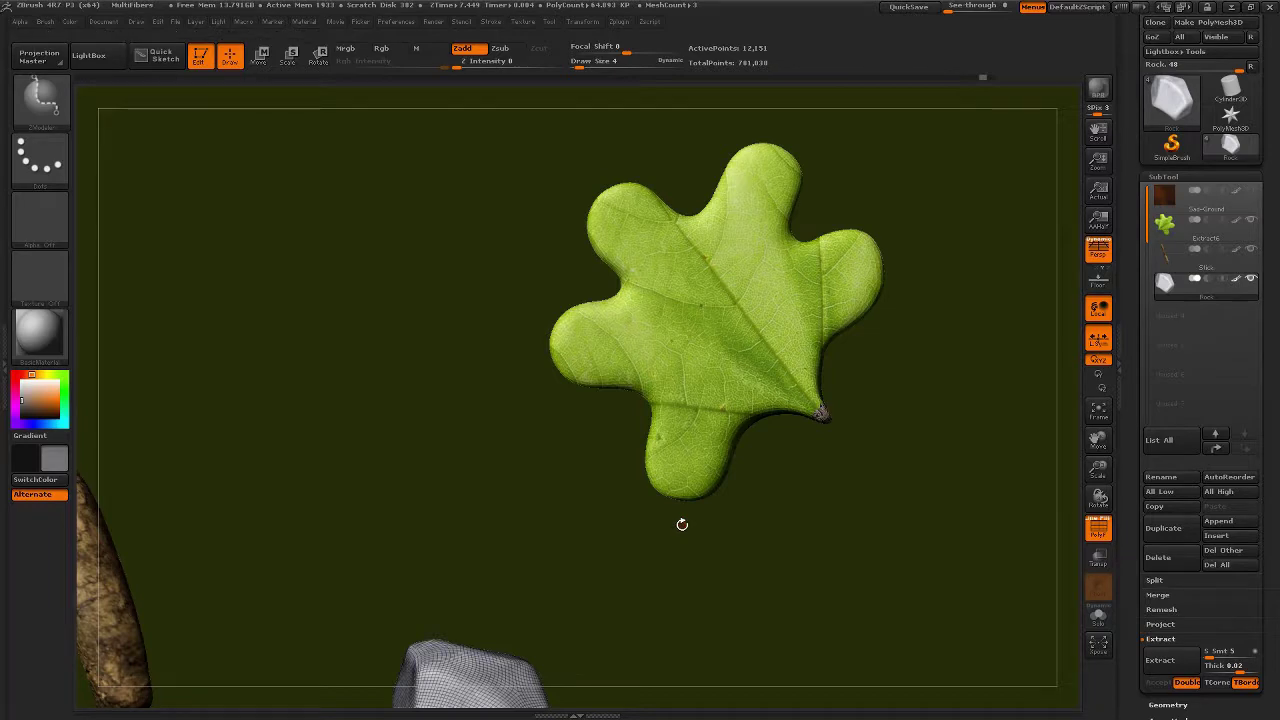
pyautogui.keyDown('alt'); pyautogui.moveTo(412, 367); pyautogui.dragTo(770, 306); pyautogui.keyUp('alt')
pyautogui.keyDown('alt'); pyautogui.moveTo(430, 315); pyautogui.dragTo(468, 306); pyautogui.keyUp('alt')
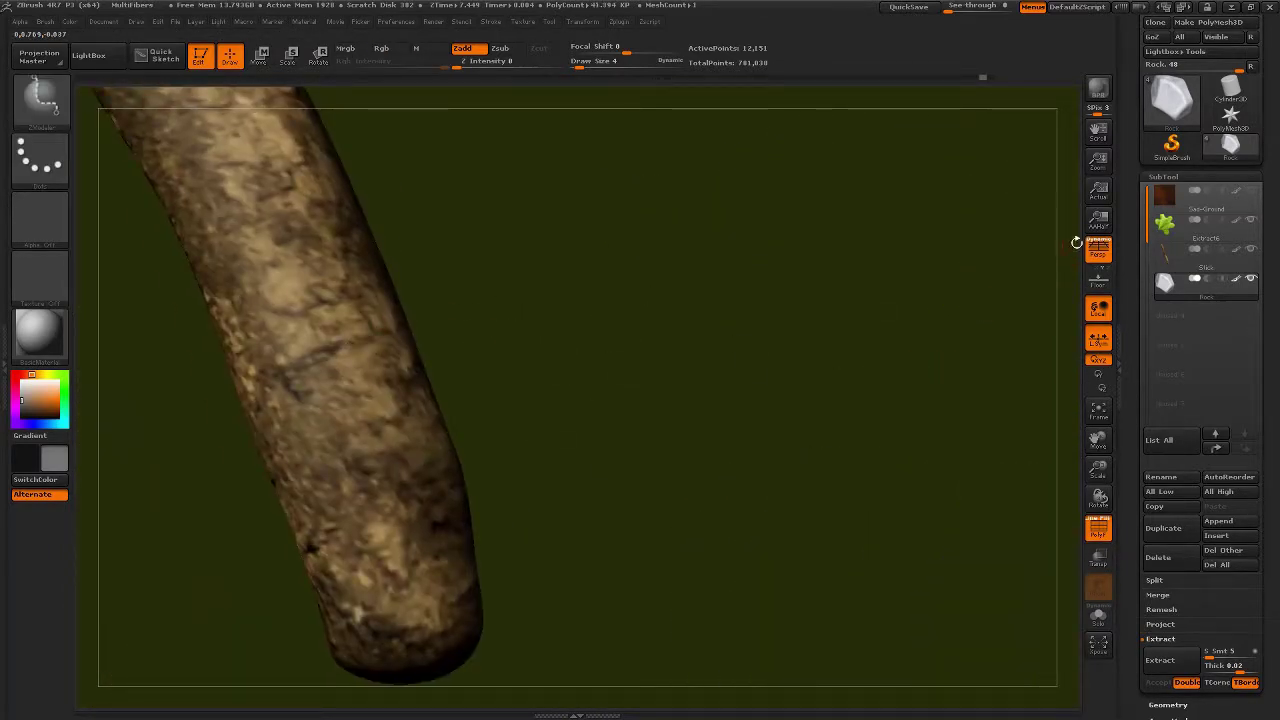
pyautogui.click(1166, 254)
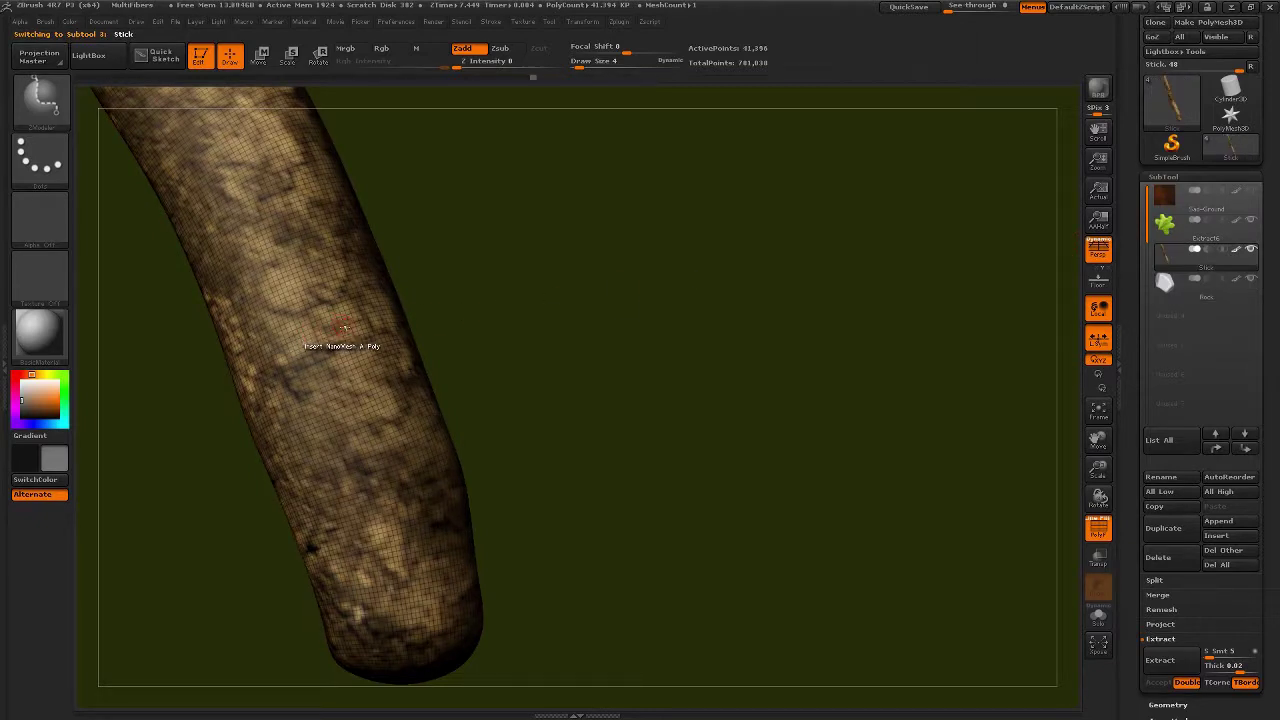
pyautogui.moveTo(440, 290); pyautogui.dragTo(711, 297)
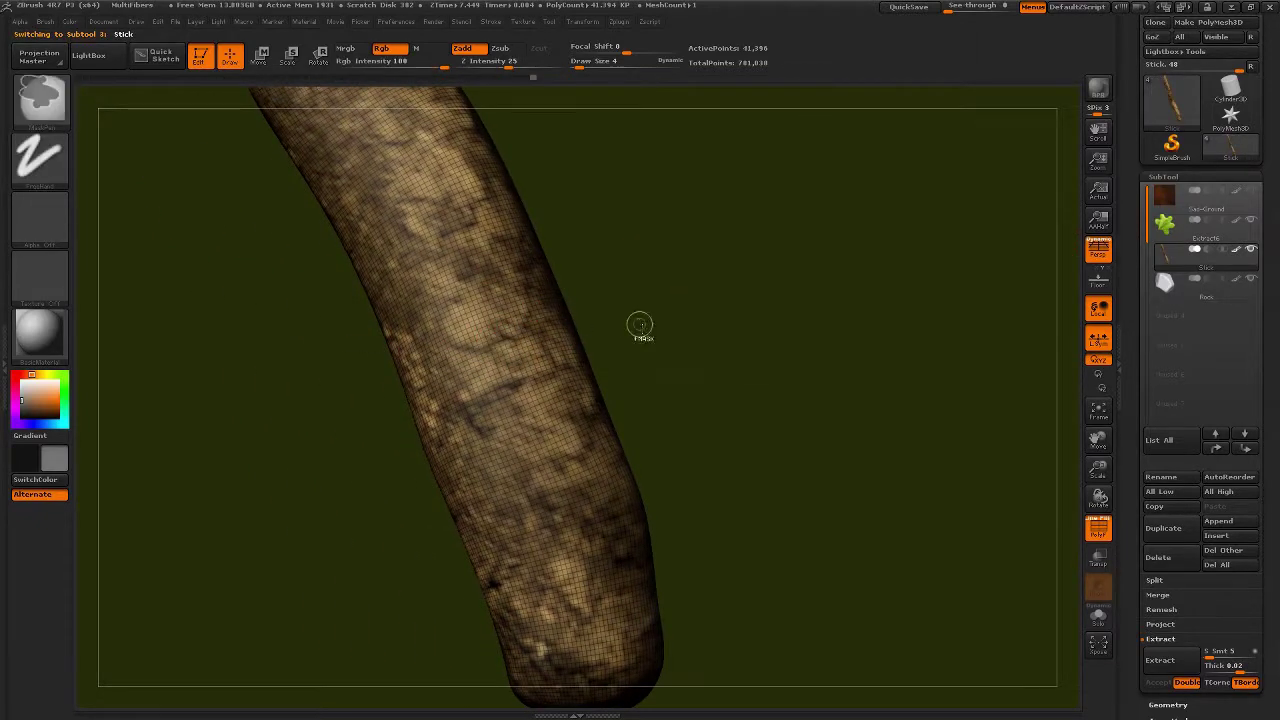
pyautogui.keyDown('shift'); pyautogui.moveTo(651, 345); pyautogui.dragTo(686, 431); pyautogui.keyUp('shift')
pyautogui.moveTo(528, 428); pyautogui.dragTo(1148, 362)
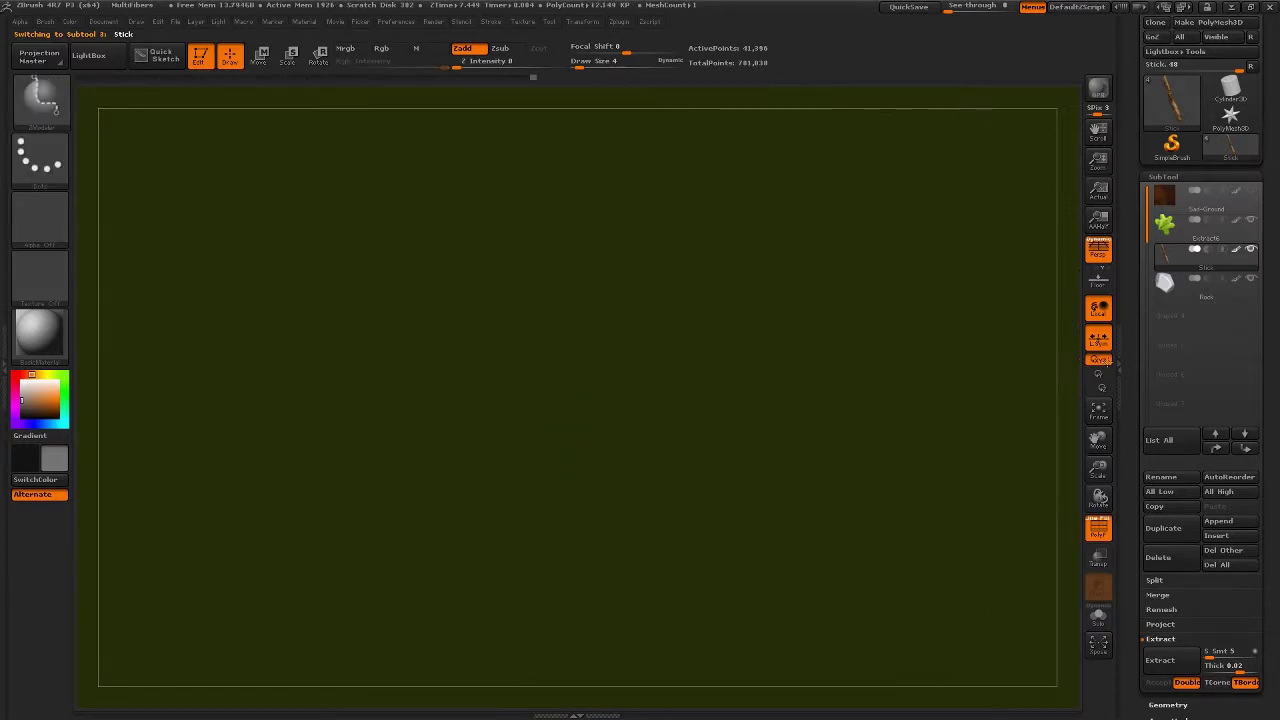
pyautogui.keyDown('alt'); pyautogui.moveTo(880, 387); pyautogui.dragTo(1240, 374); pyautogui.keyUp('alt')
pyautogui.keyDown('alt'); pyautogui.moveTo(860, 355); pyautogui.dragTo(1240, 380); pyautogui.keyUp('alt')
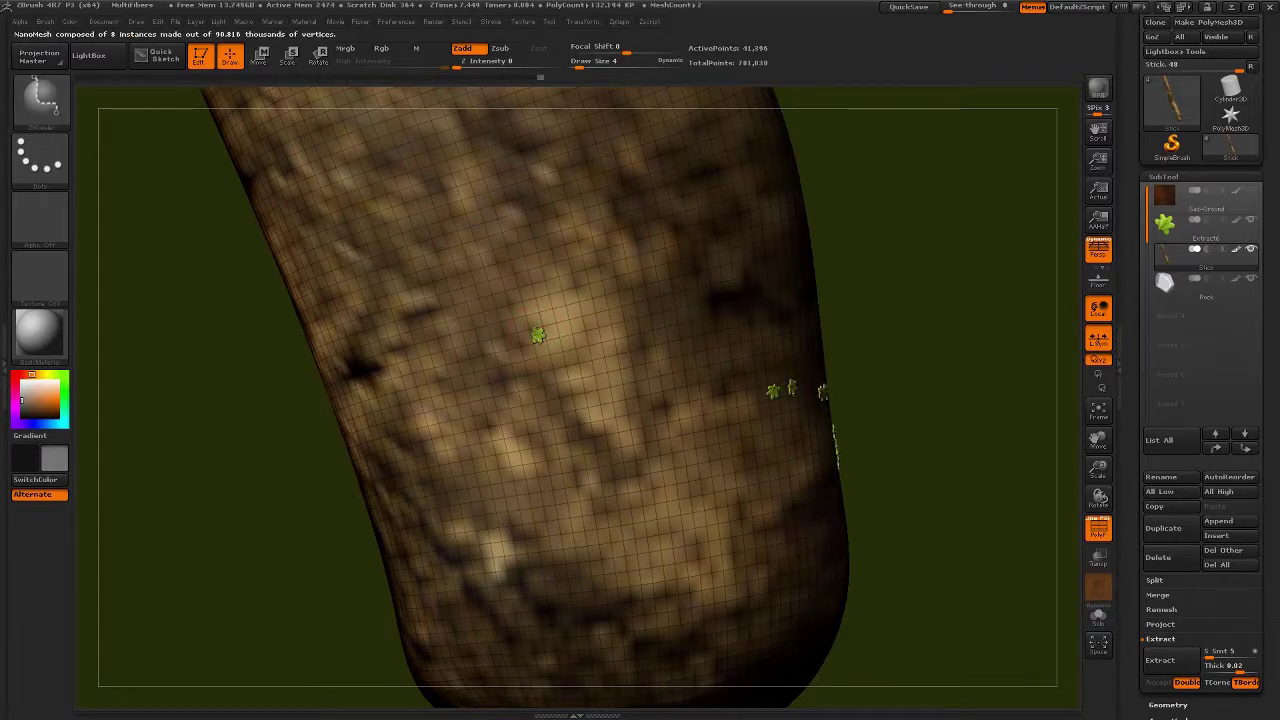
pyautogui.hotkey('ctrl', 'z')
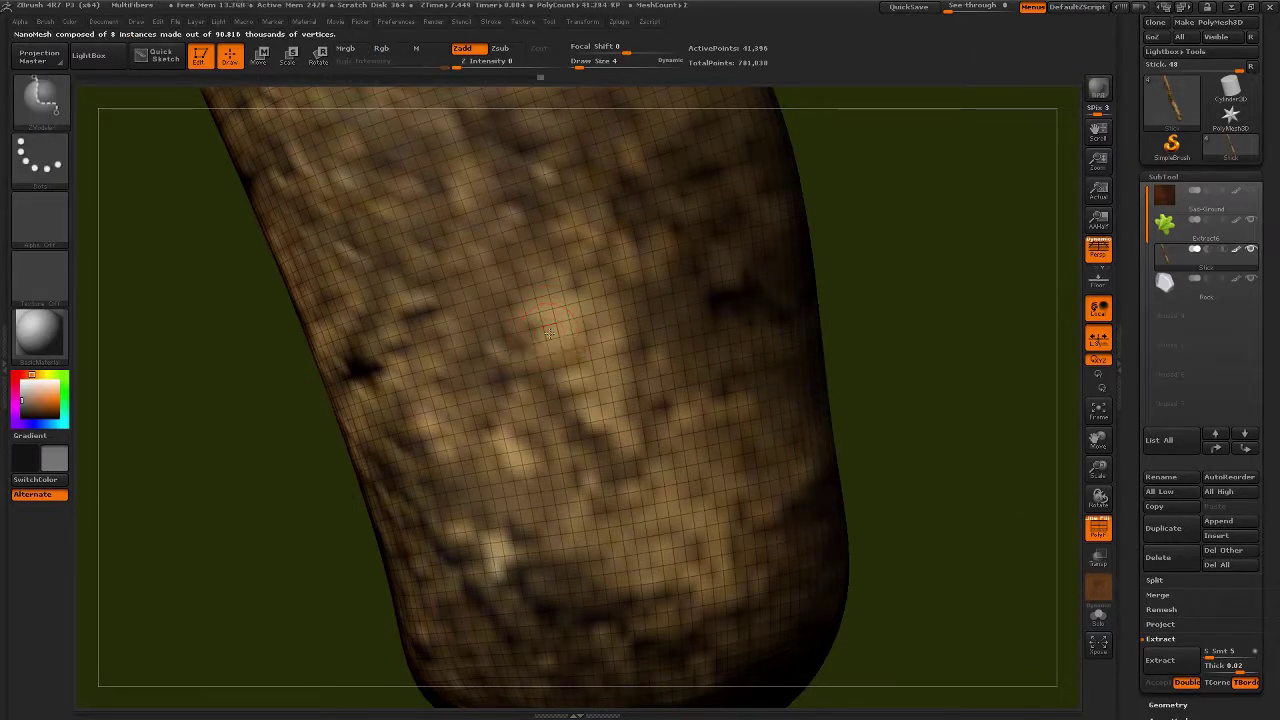
# - Set the Insert NanoMesh target to All Polygons, test it by scattering leaves over the whole stick, and undo the scatter
pyautogui.press('space')
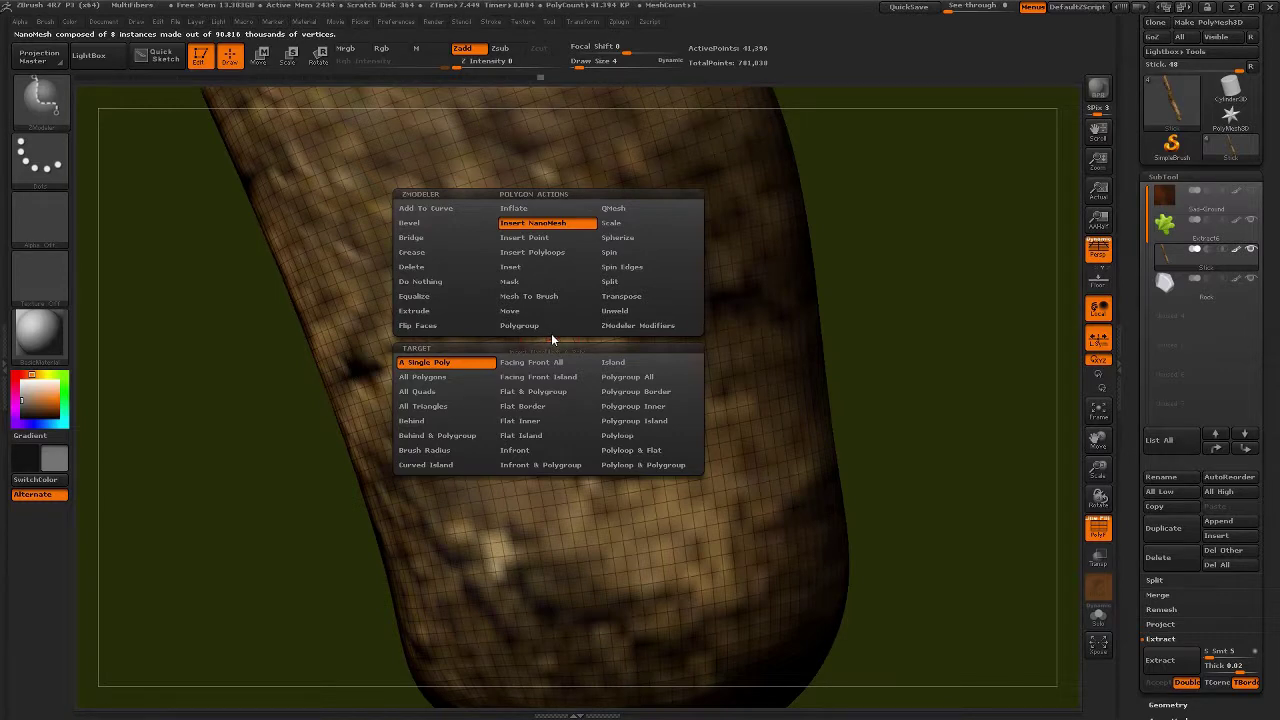
pyautogui.click(426, 380)
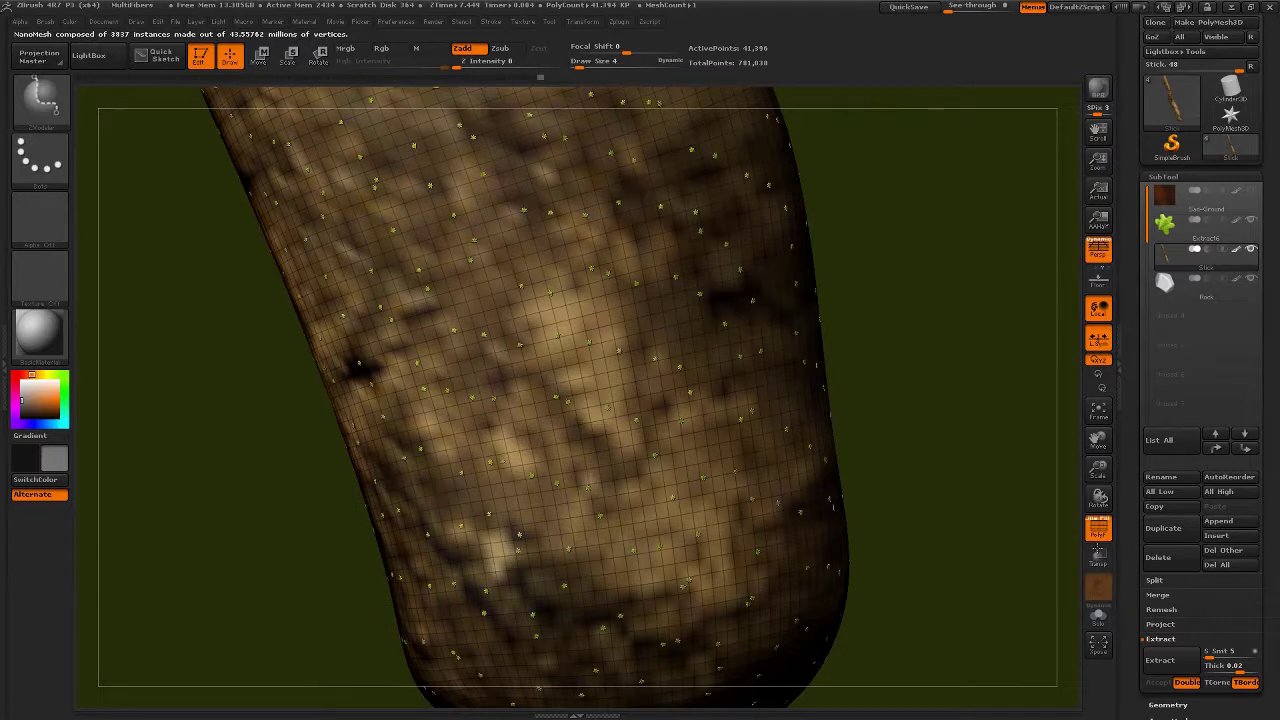
pyautogui.moveTo(608, 380); pyautogui.dragTo(619, 351)
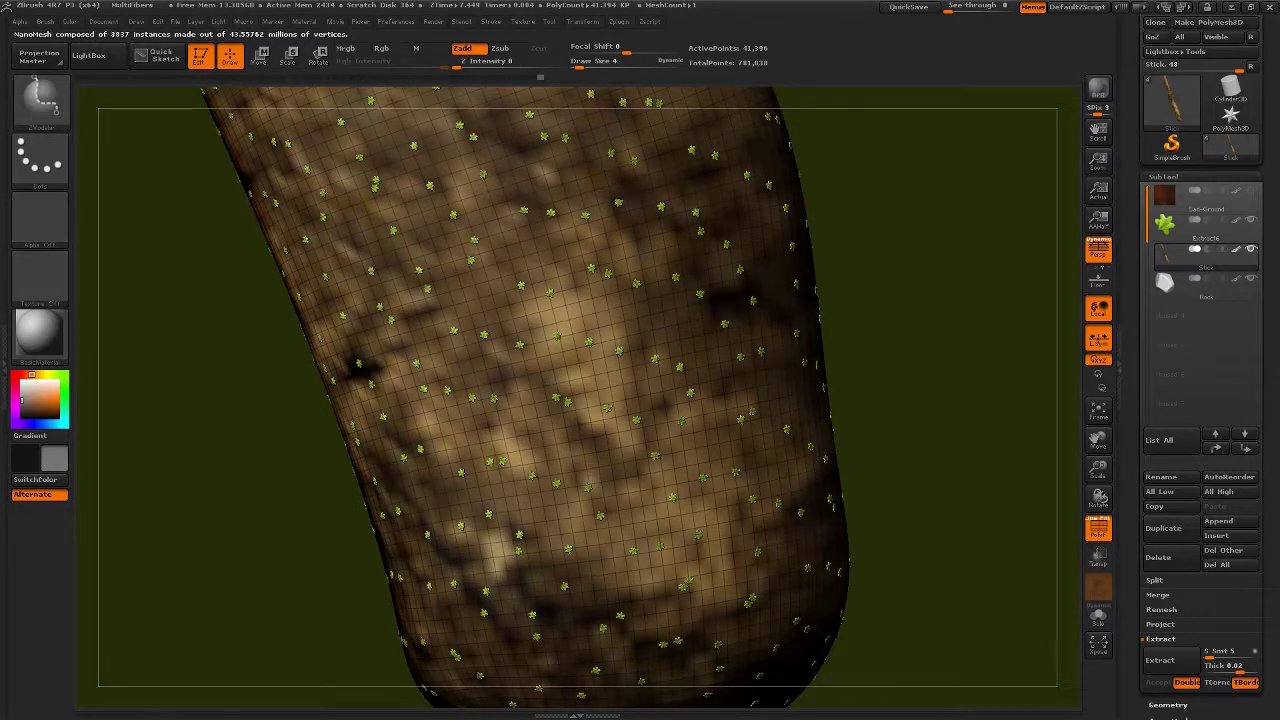
pyautogui.click(615, 532)
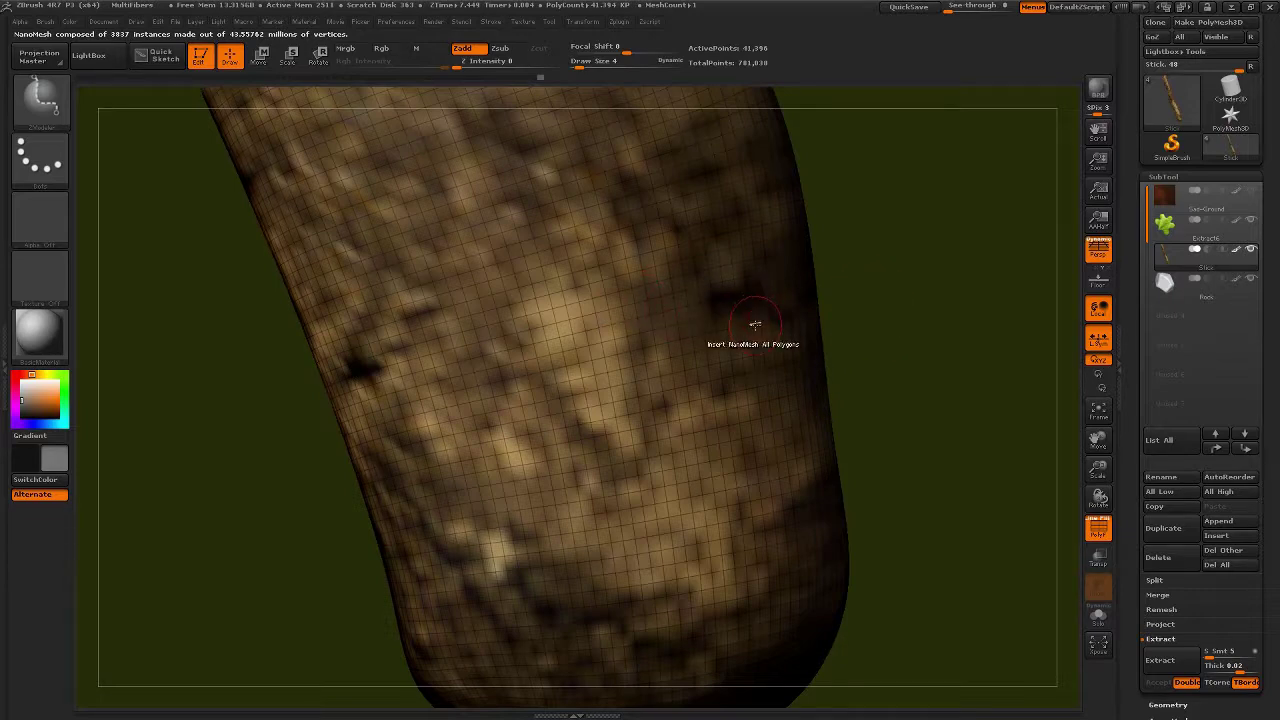
# - Check the brush palette and preview the Stick and Rock meshes available in the NanoMesh brush
pyautogui.press('b')
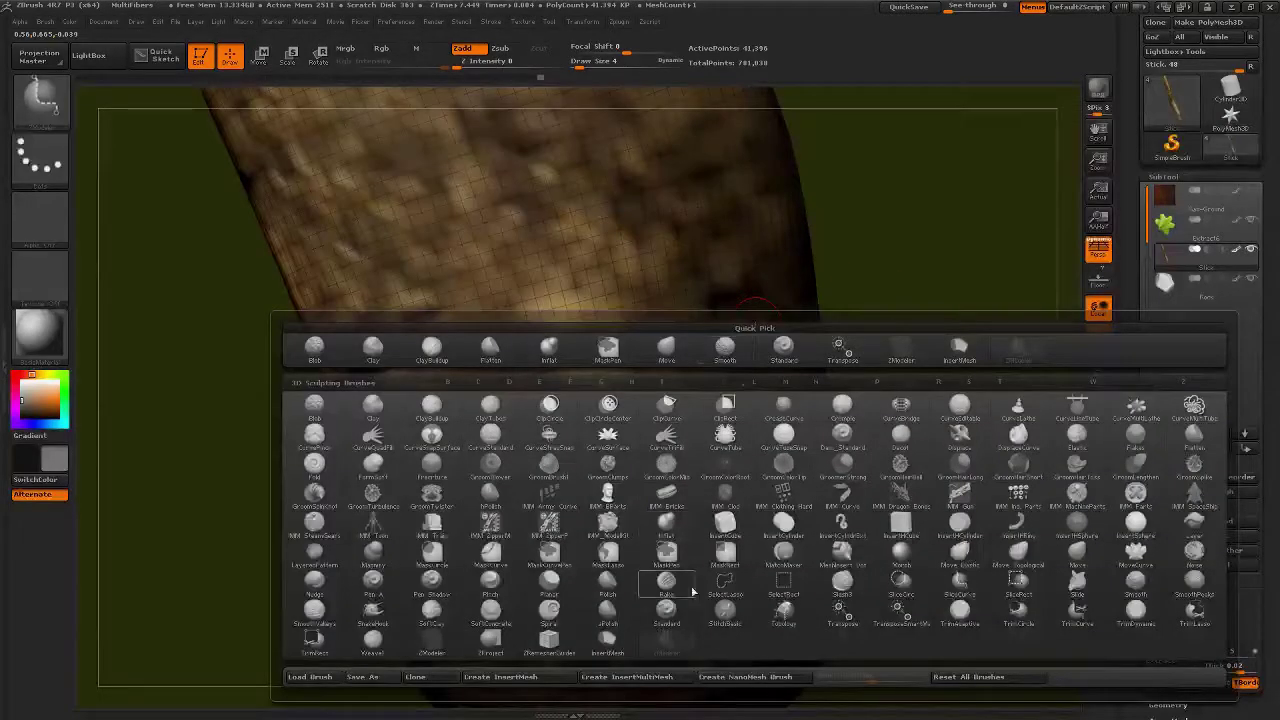
pyautogui.click(668, 648)
pyautogui.press('n')
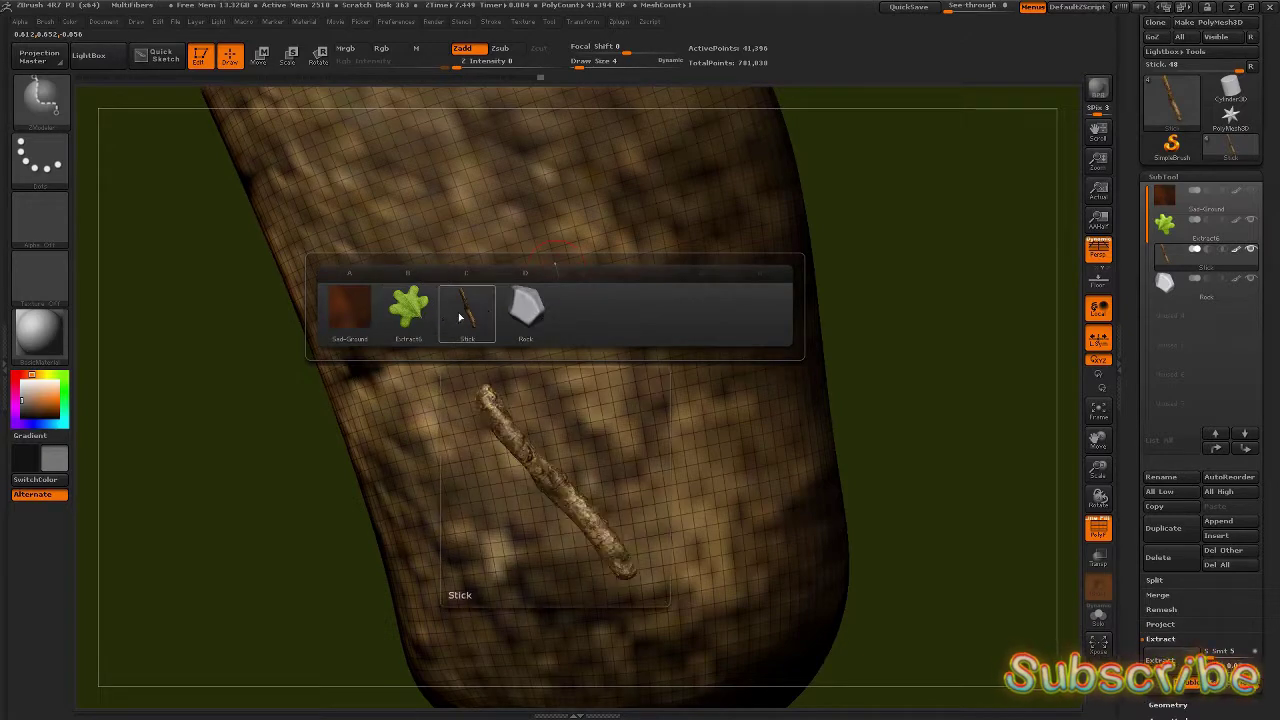
pyautogui.moveTo(514, 312)
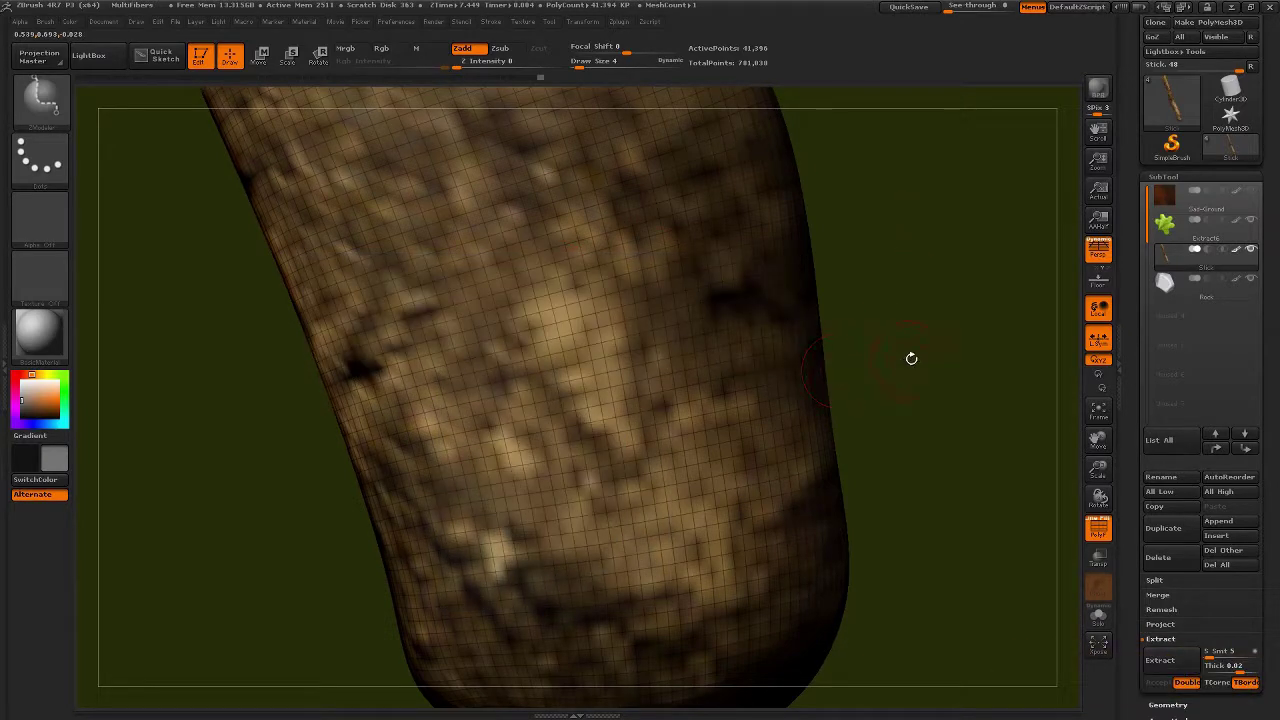
# - Make the Sad-Ground subtool active, hide the leaf, stick and rock subtools, and turn off the wireframe display
pyautogui.click(1173, 197)
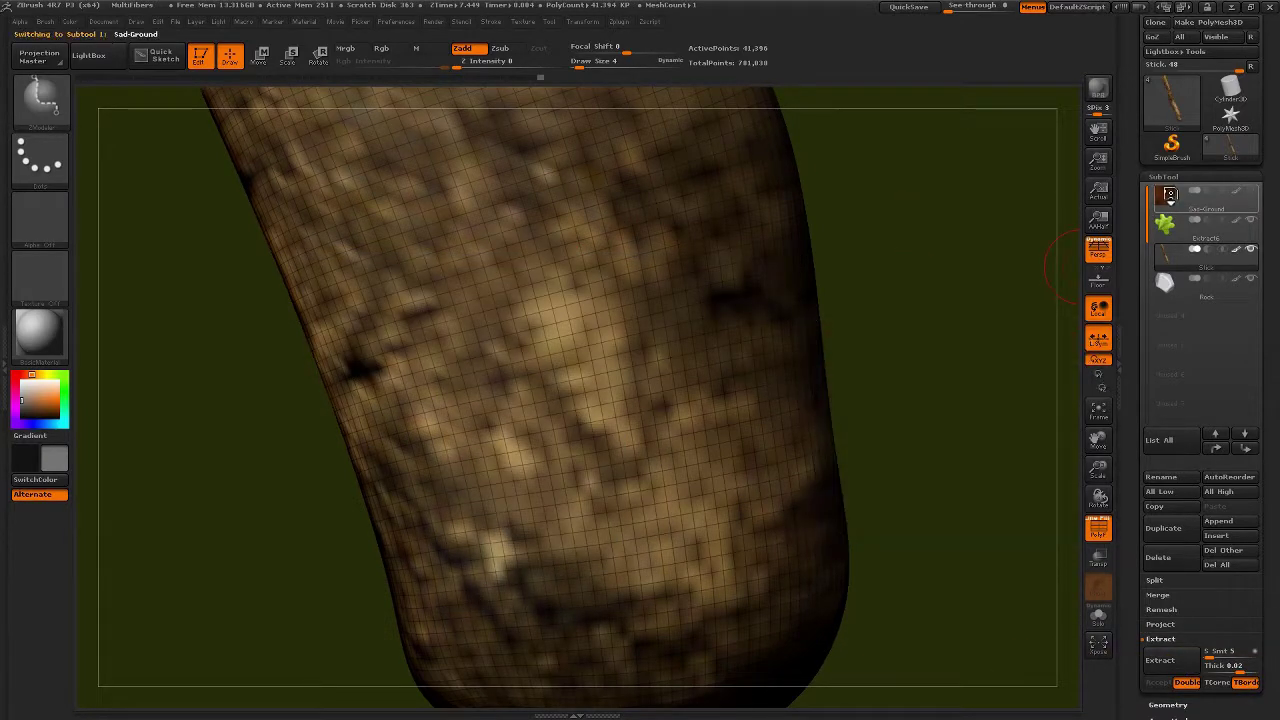
pyautogui.moveTo(1165, 205)
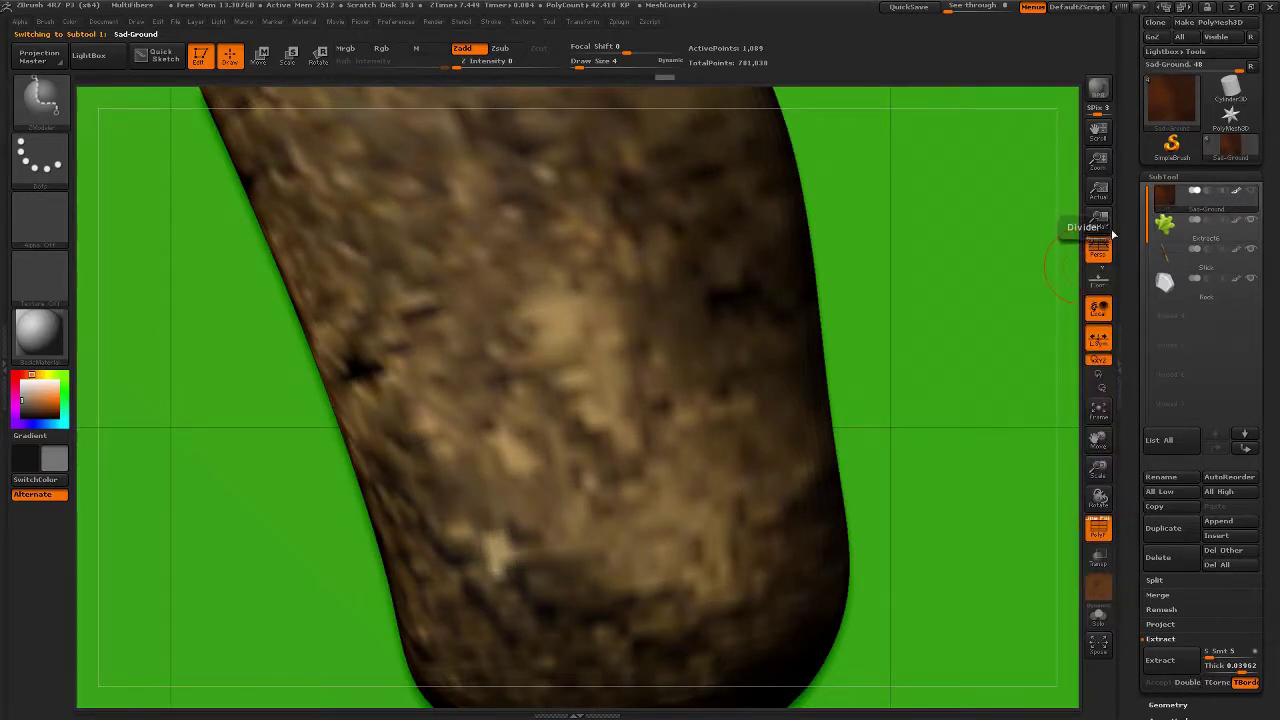
pyautogui.press('f')
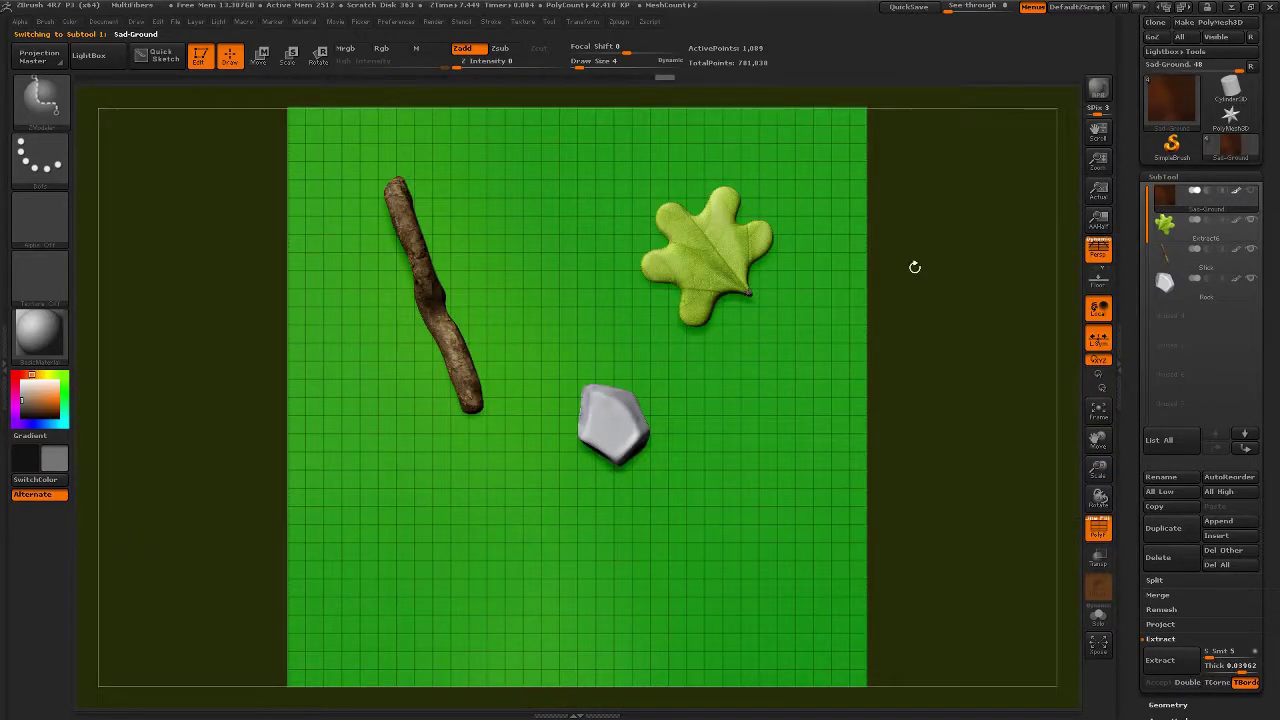
pyautogui.click(1250, 220)
pyautogui.click(1251, 250)
pyautogui.click(1251, 279)
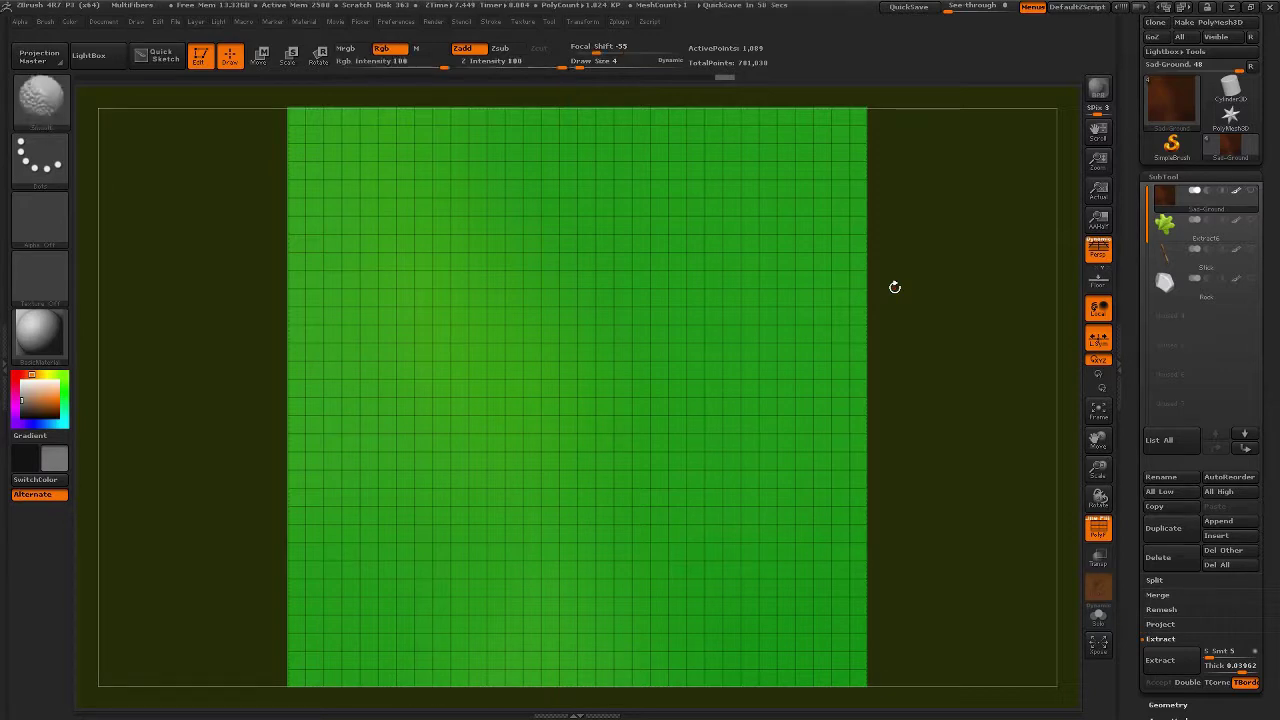
pyautogui.hotkey('shift', 'f')
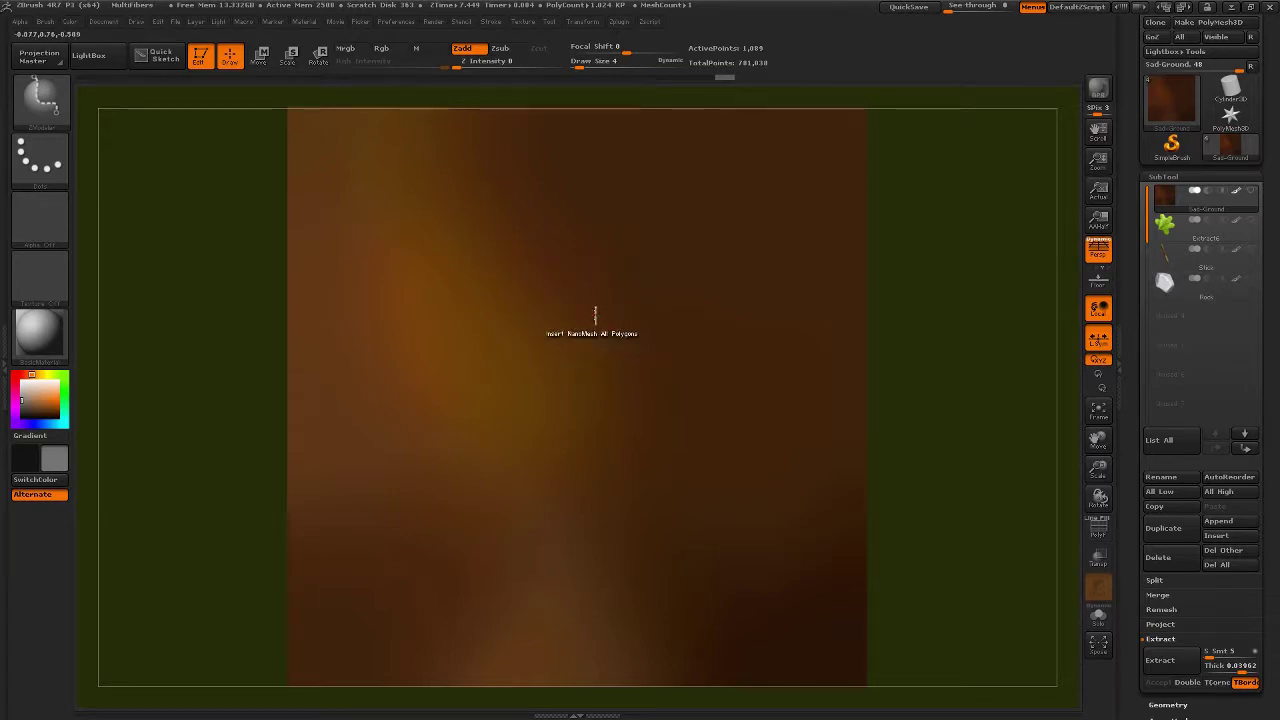
# - Turn on the wireframe display and scatter Rock NanoMeshes over all polygons of the Sad-Ground plane
pyautogui.hotkey('shift', 'f')
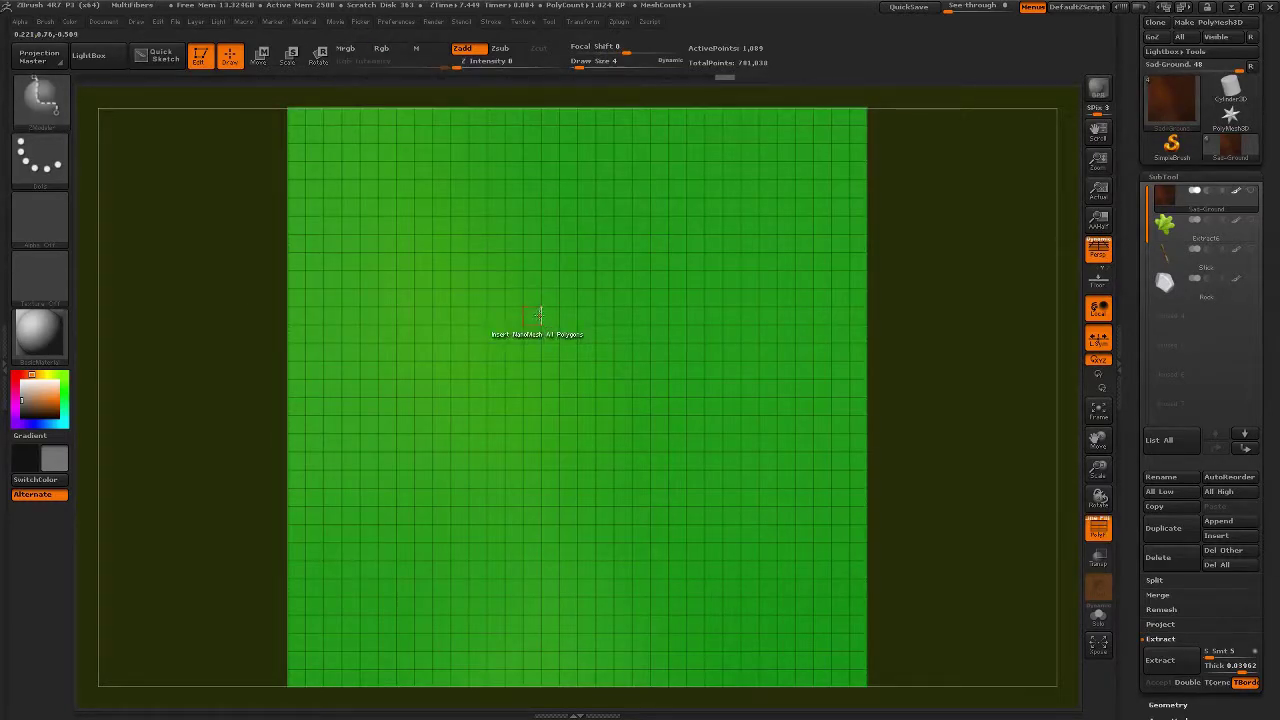
pyautogui.press('m')
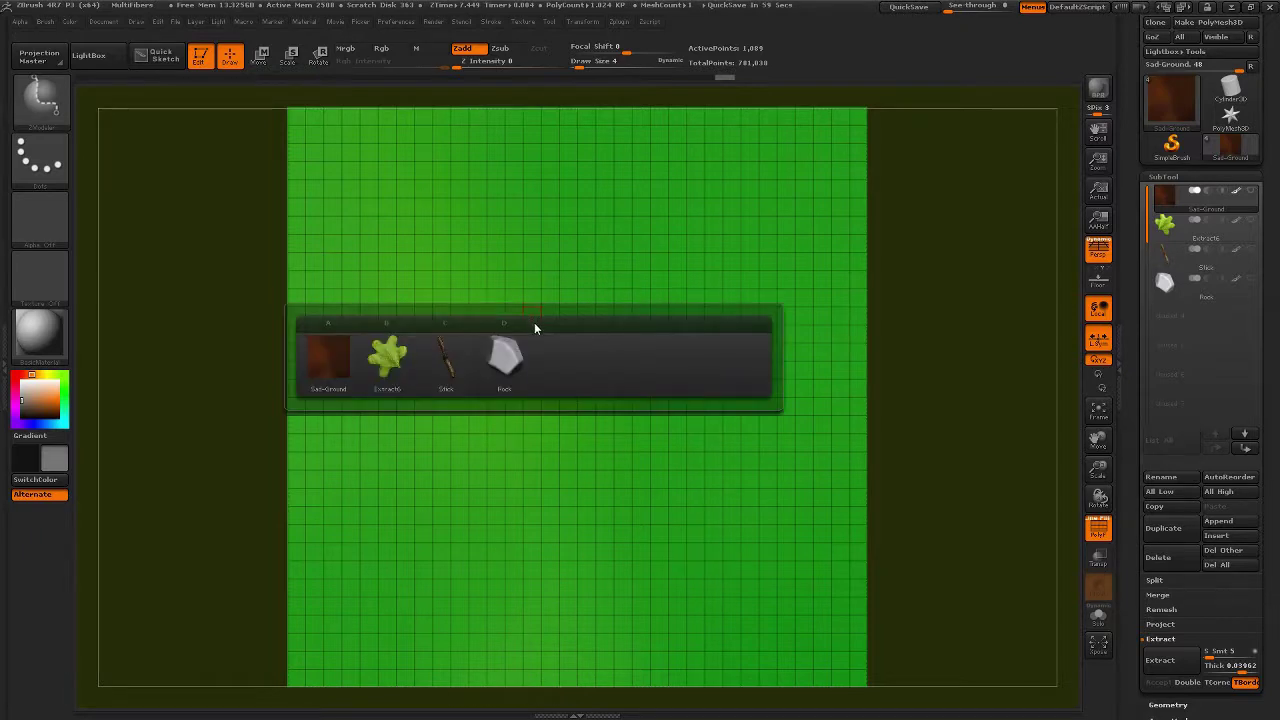
pyautogui.click(505, 362)
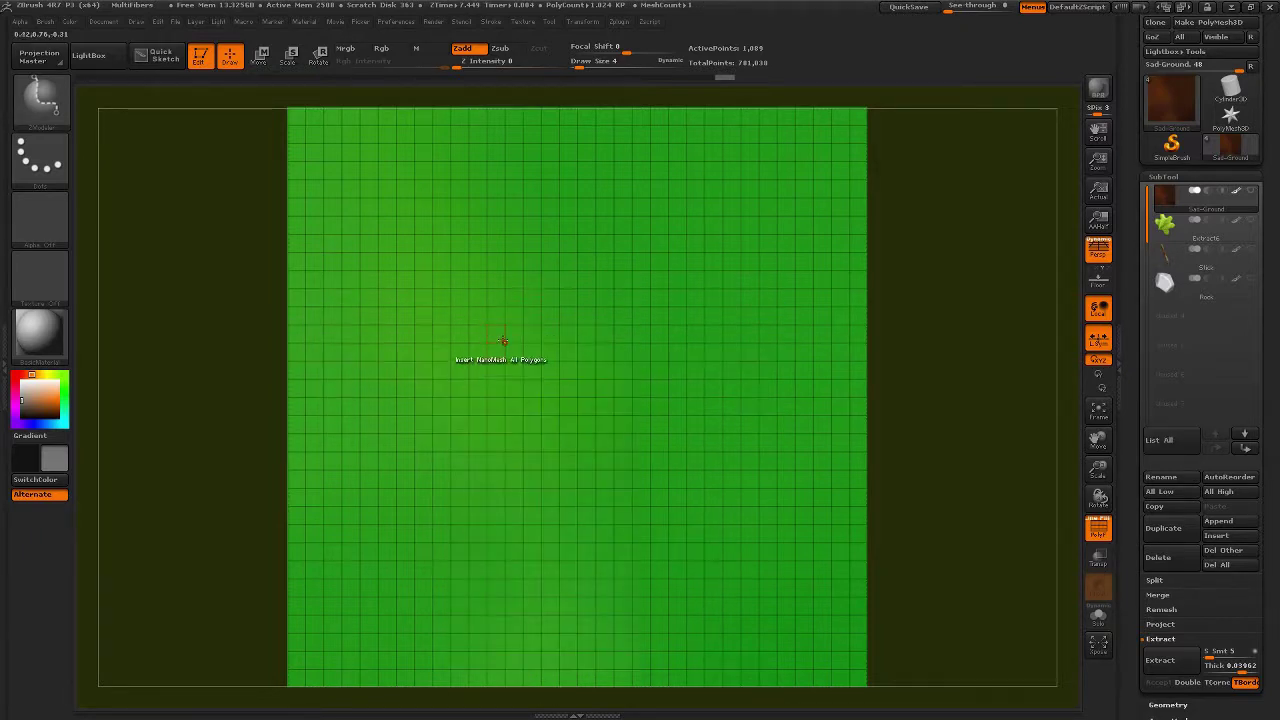
pyautogui.moveTo(519, 336); pyautogui.dragTo(537, 404)
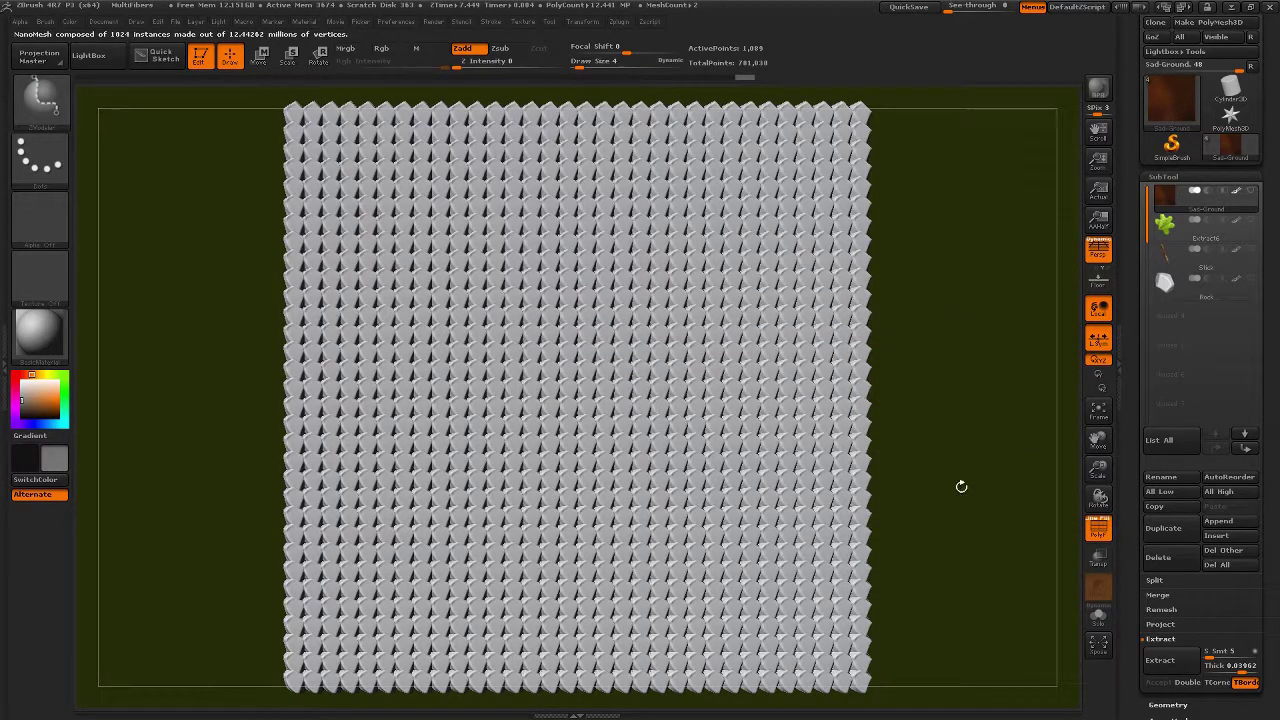
# - Switch the NanoMesh brush to the Stick mesh and scatter sticks over all polygons of the plane in place of the rocks
pyautogui.press('n')
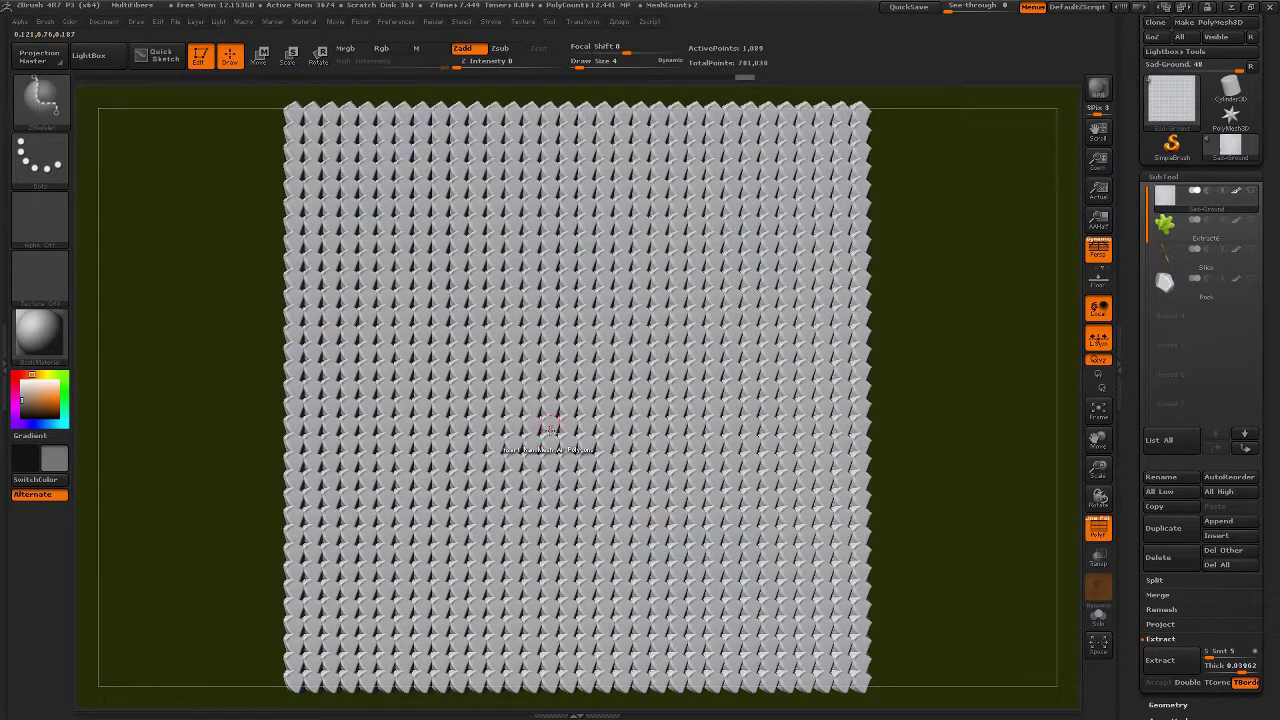
pyautogui.click(549, 428)
pyautogui.moveTo(564, 465); pyautogui.dragTo(573, 477)
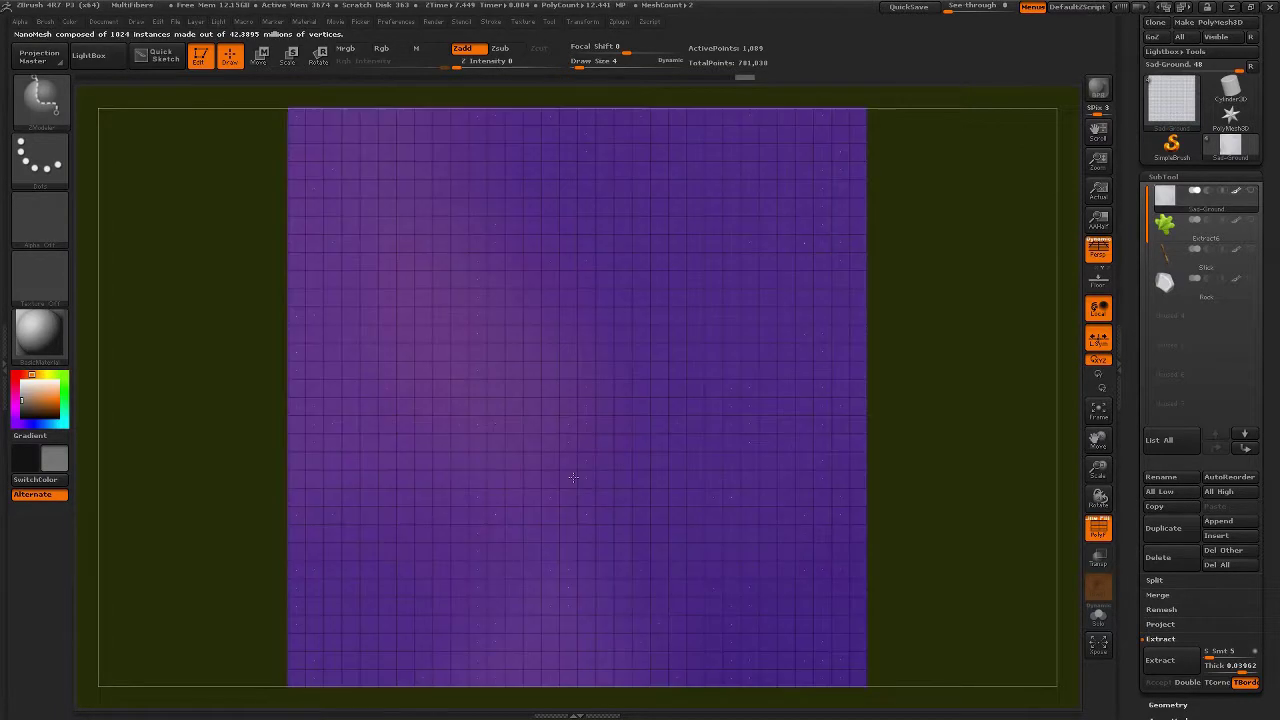
pyautogui.hotkey('ctrl', 'shift', 'z')
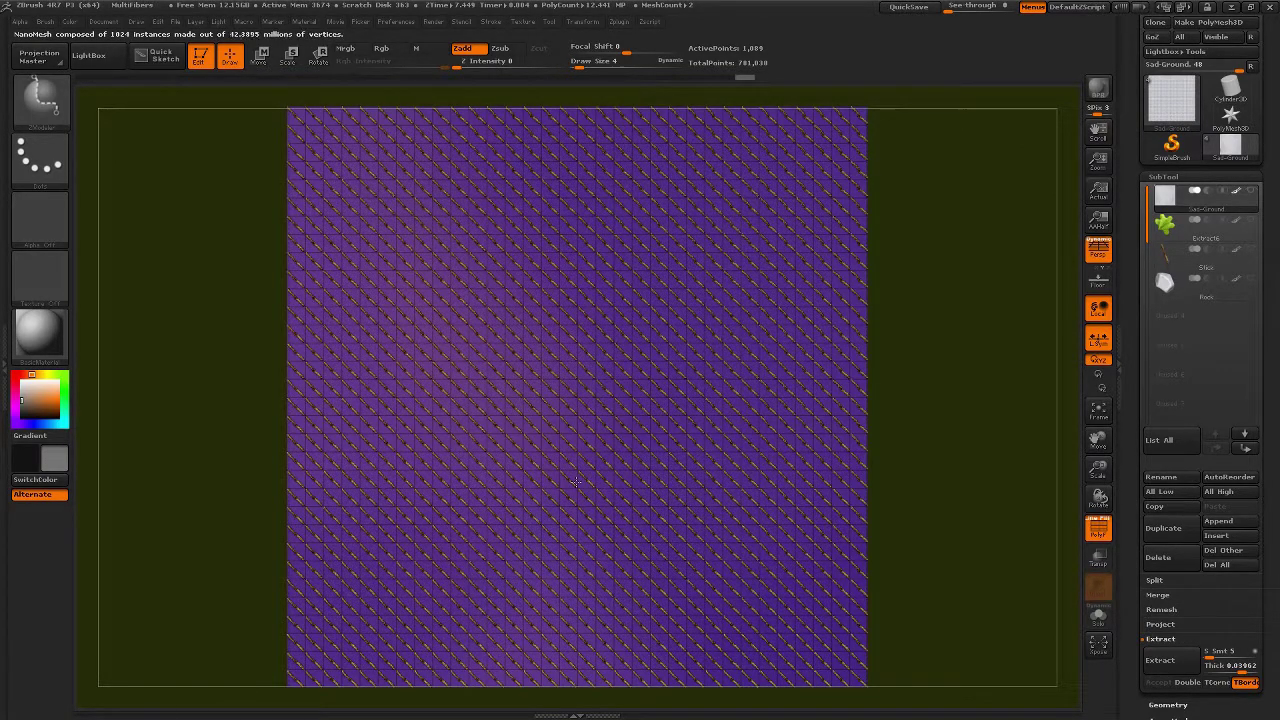
pyautogui.hotkey('shift', 'f')
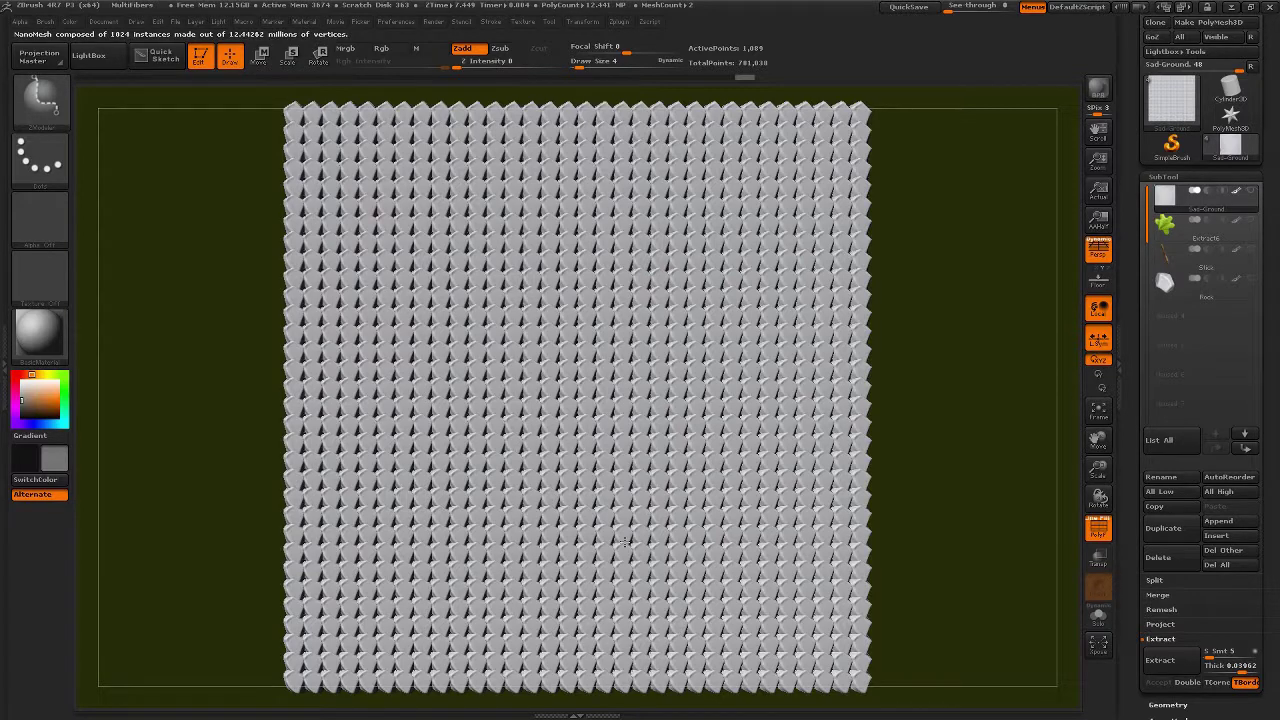
pyautogui.moveTo(626, 543); pyautogui.dragTo(710, 494)
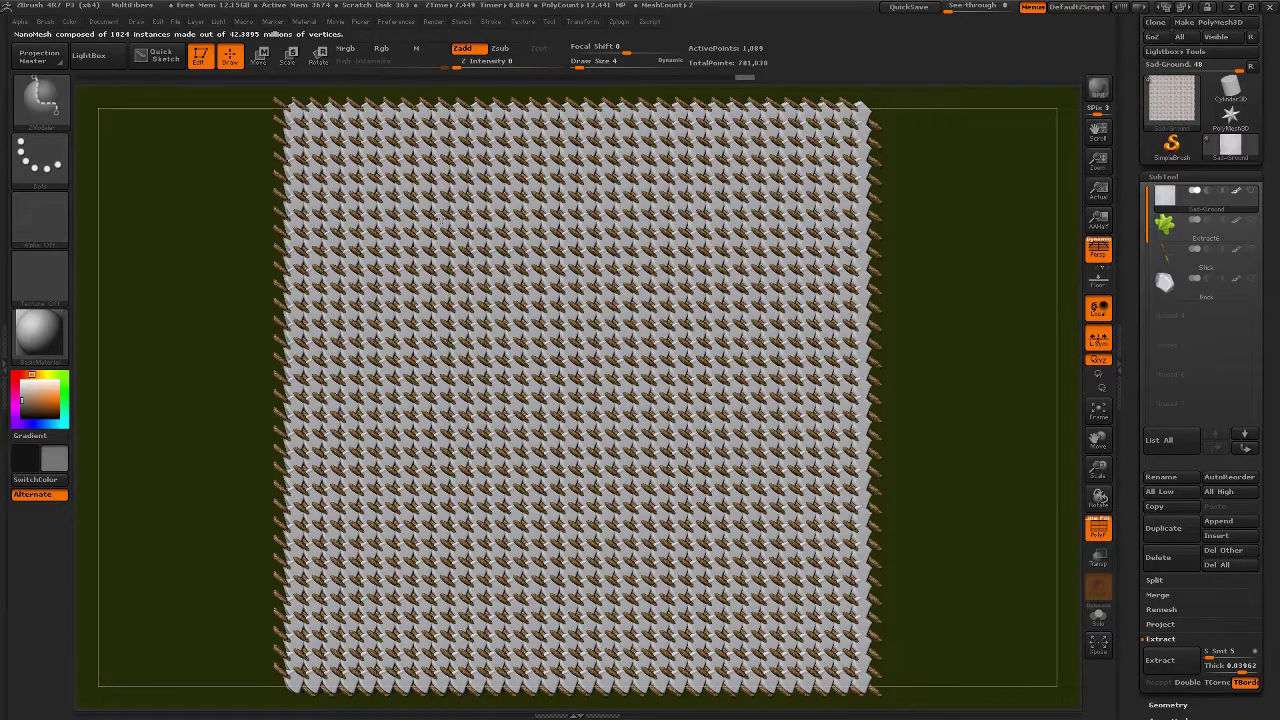
# - Choose the Extract6 leaf mesh, set the Insert NanoMesh target to A Single Poly, and insert a leaf near the plane's centre
pyautogui.press('n')
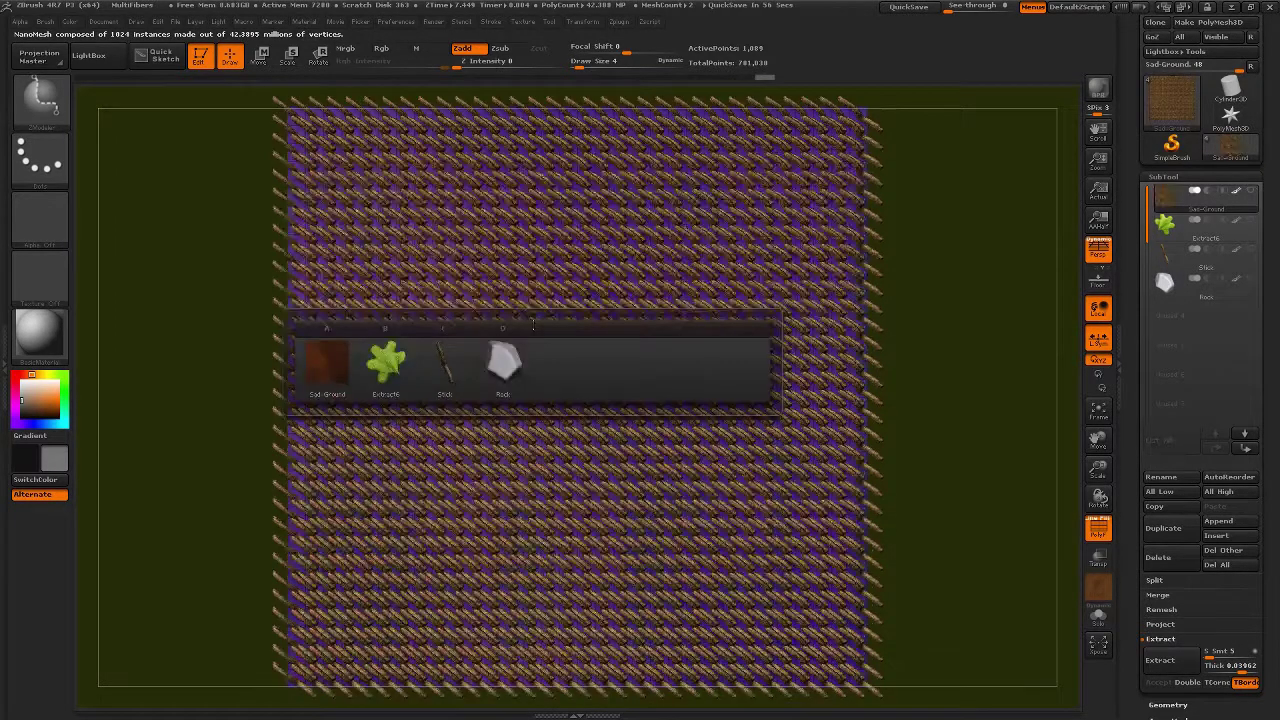
pyautogui.click(386, 368)
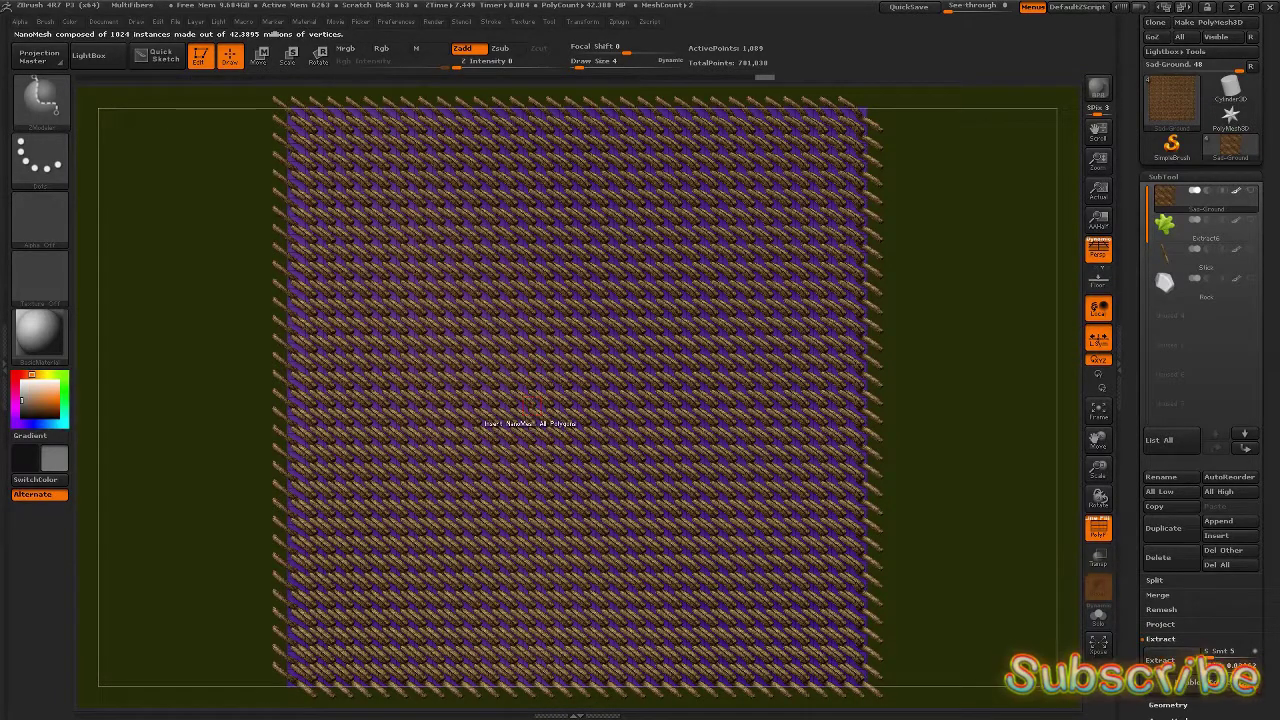
pyautogui.press('space')
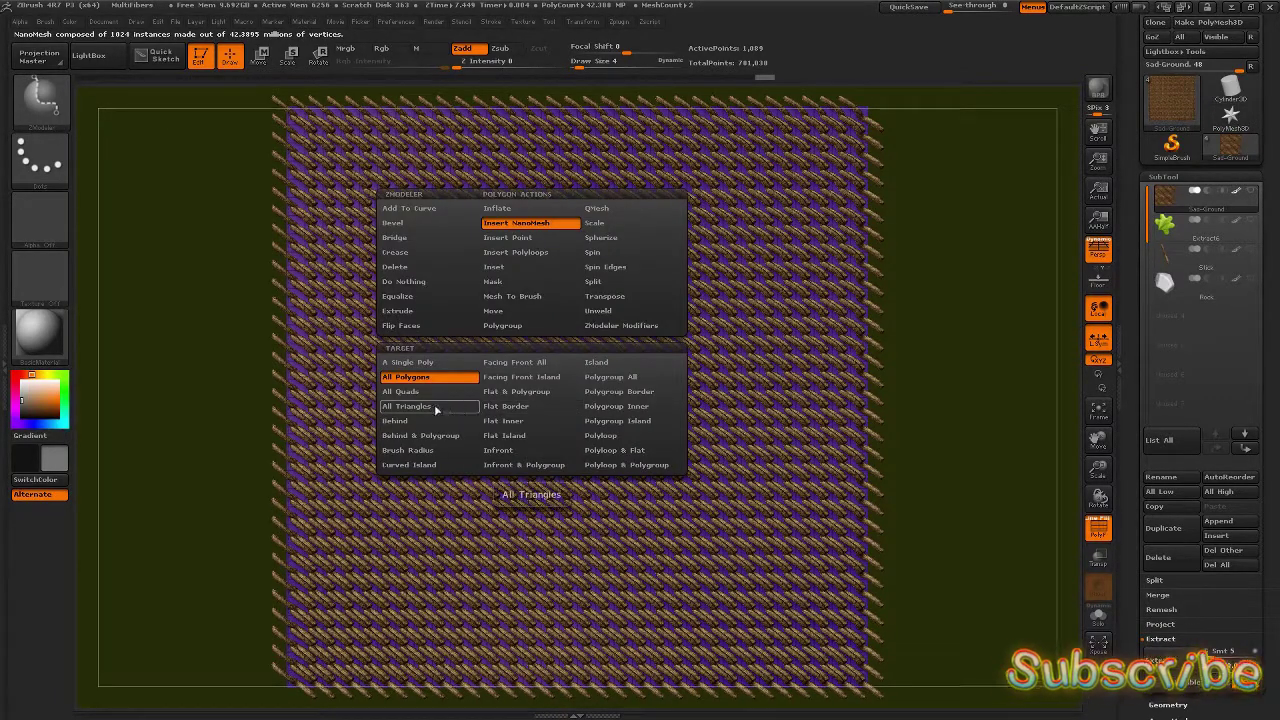
pyautogui.click(410, 362)
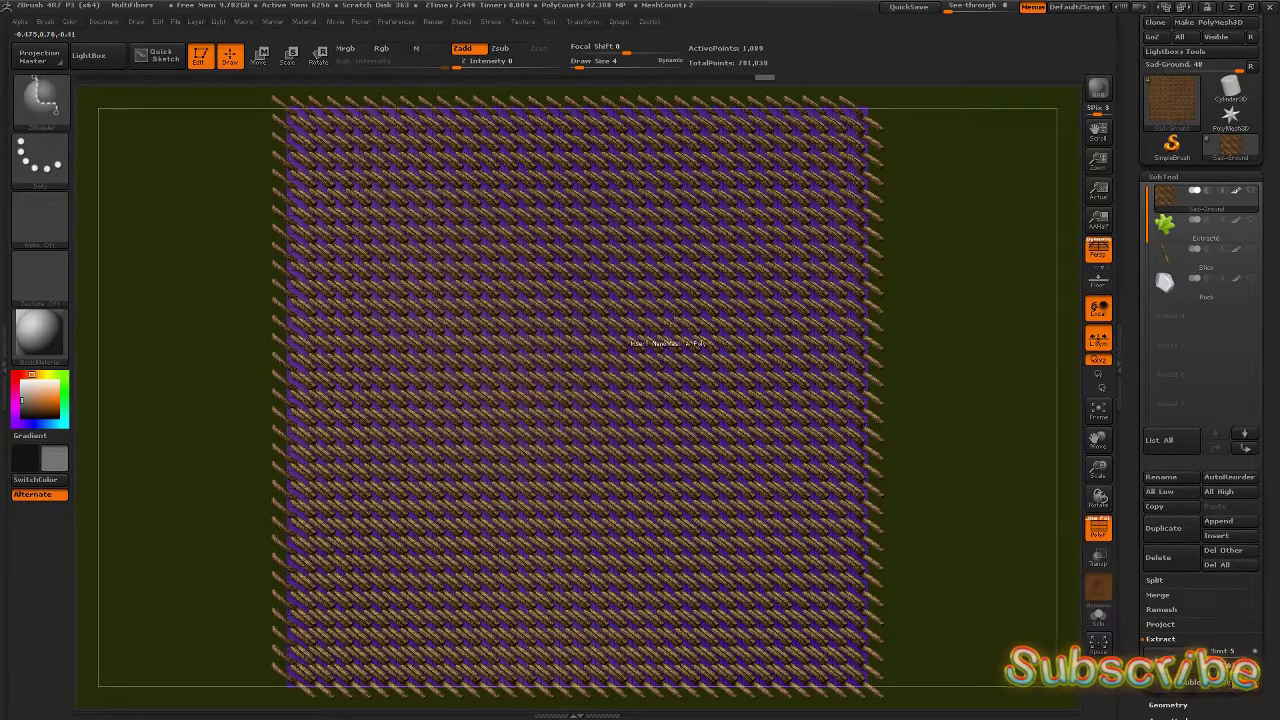
pyautogui.click(552, 353)
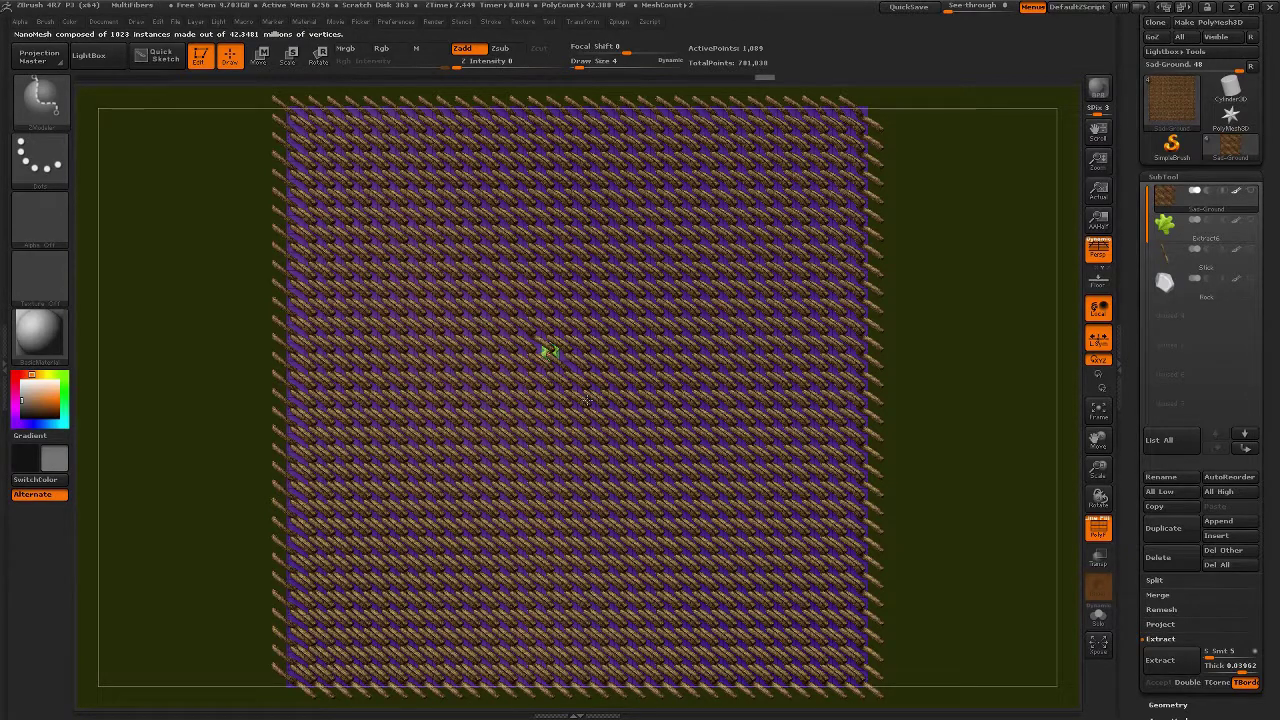
# - Spread the leaf NanoMesh across the whole plane alongside the sticks
pyautogui.click(549, 352)
pyautogui.moveTo(597, 406); pyautogui.dragTo(598, 408)
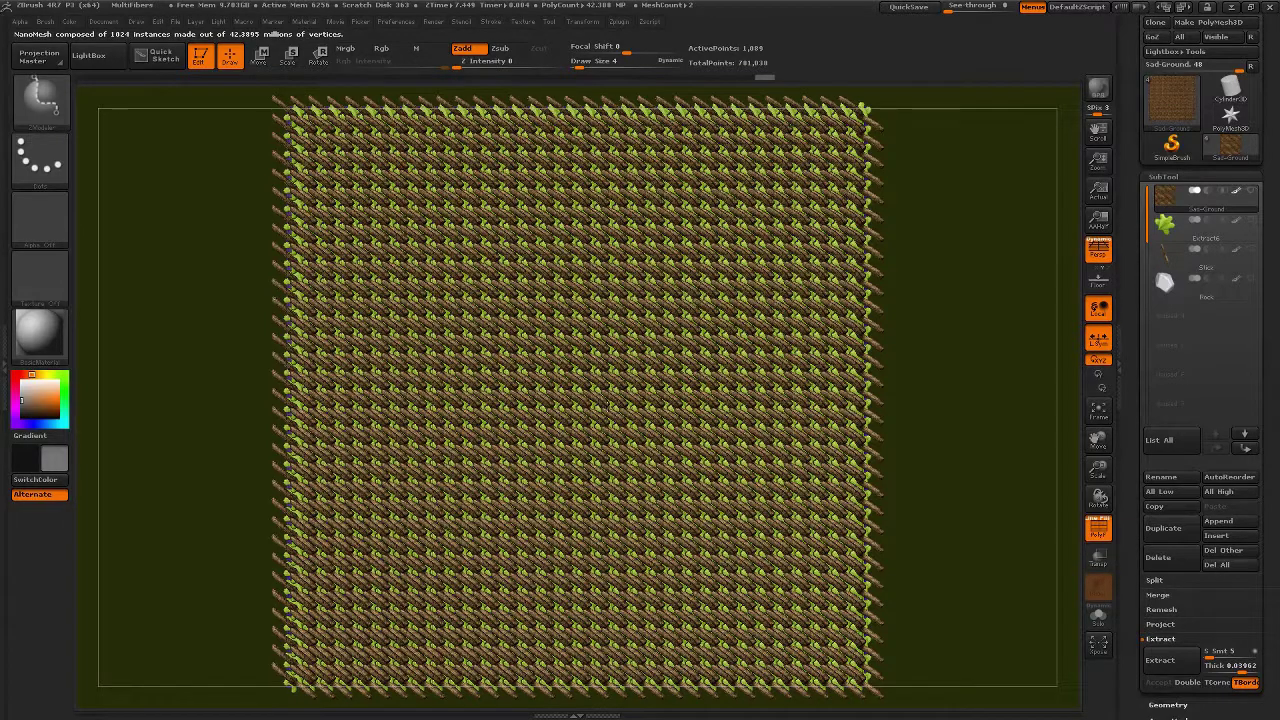
pyautogui.keyDown('shift'); pyautogui.moveTo(611, 406); pyautogui.dragTo(613, 415); pyautogui.keyUp('shift')
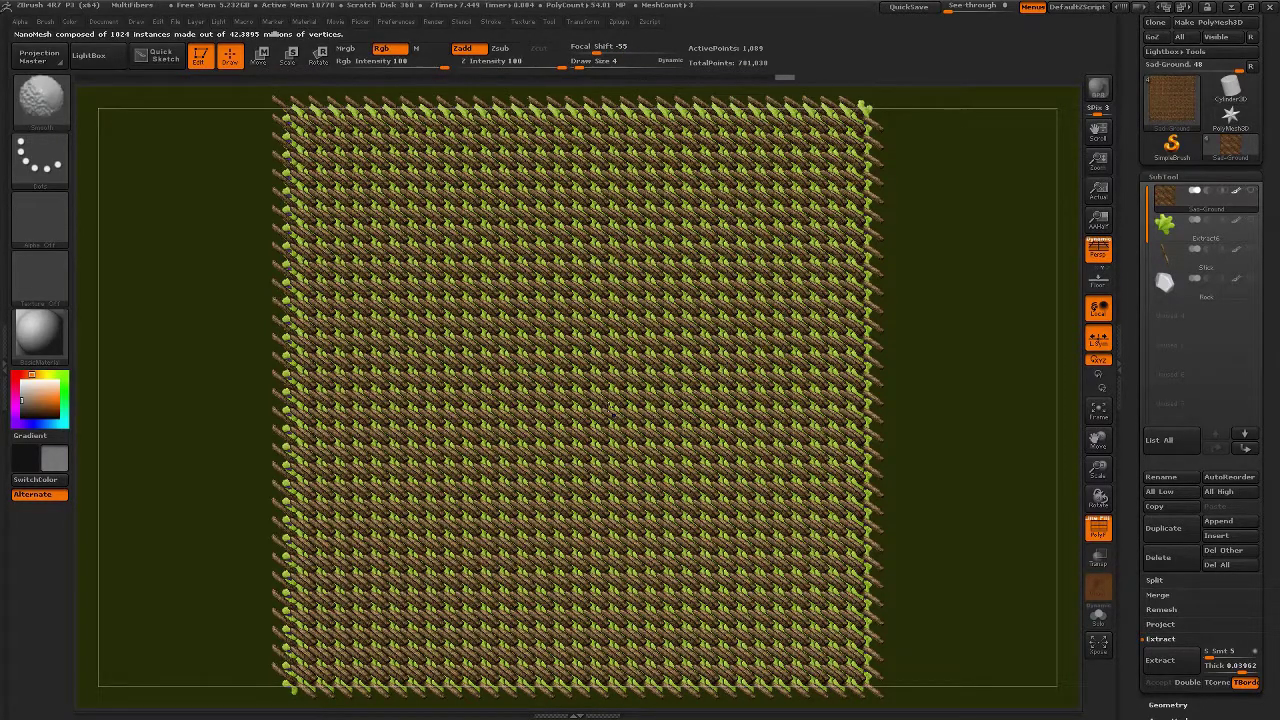
pyautogui.press('shift')
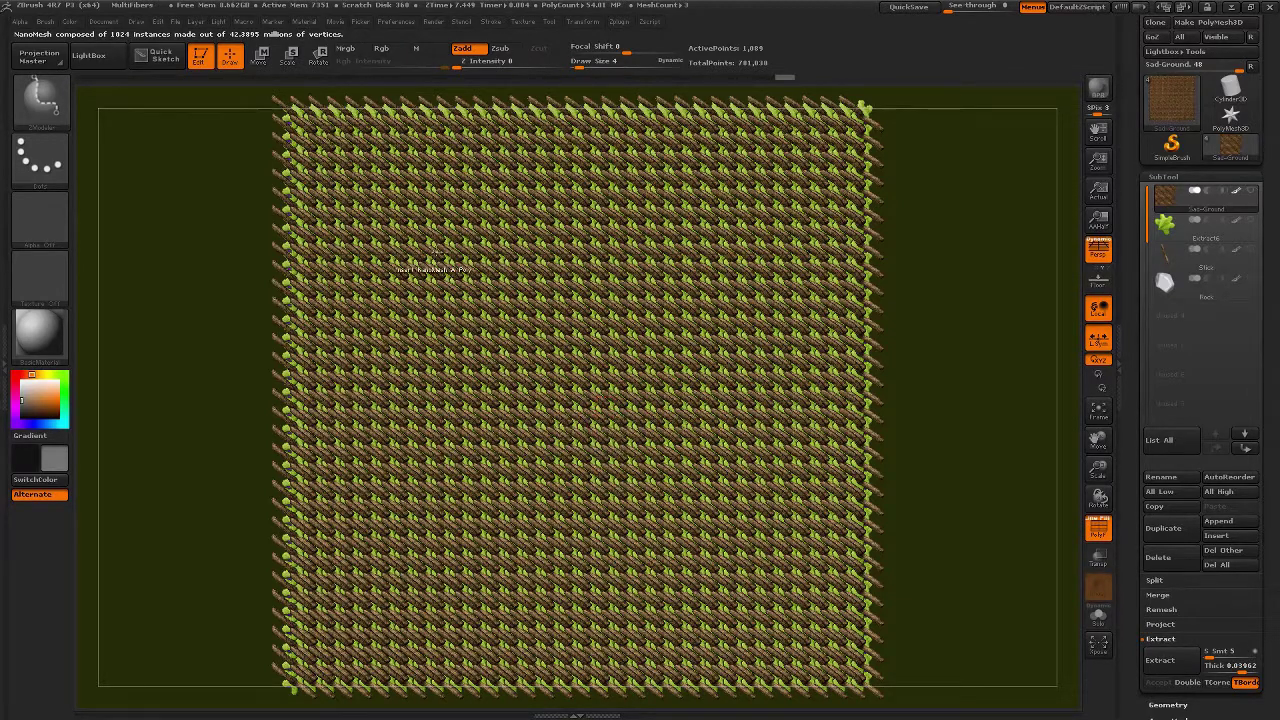
# - Open the NanoMesh settings of the plane and make the stick NanoMesh at index 0 active
pyautogui.moveTo(1134, 594); pyautogui.dragTo(1131, 516)
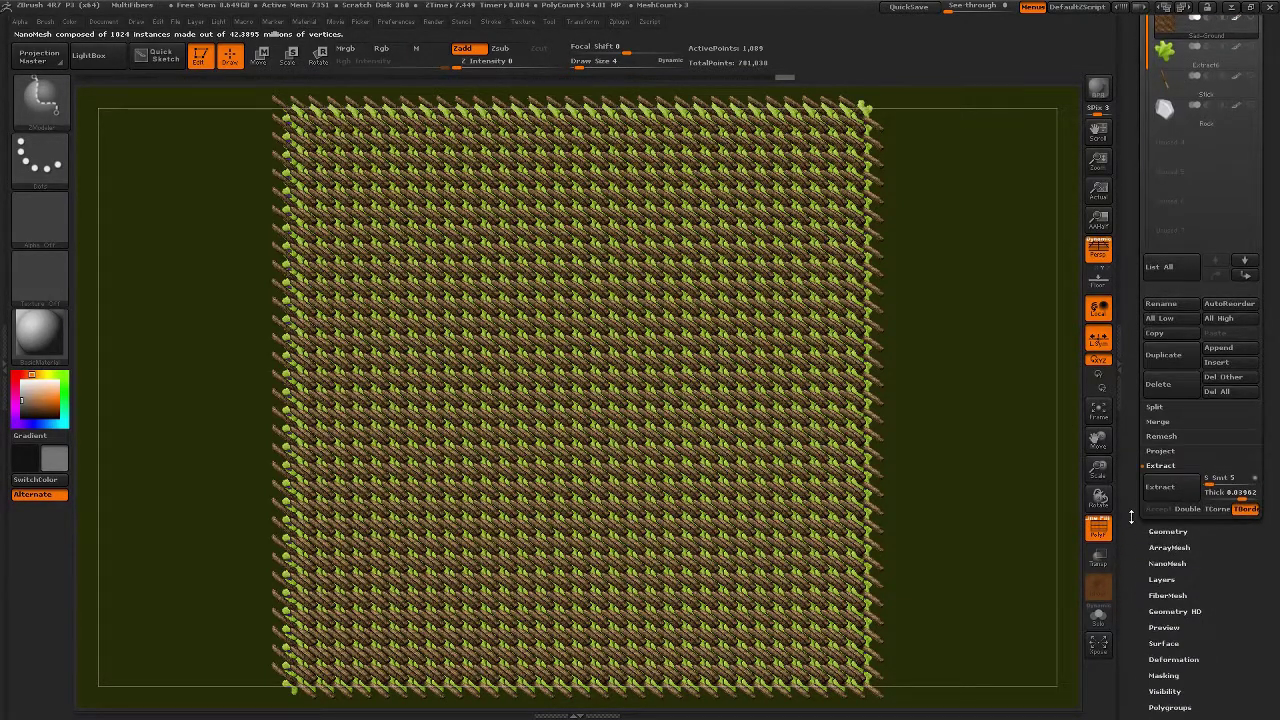
pyautogui.click(1168, 564)
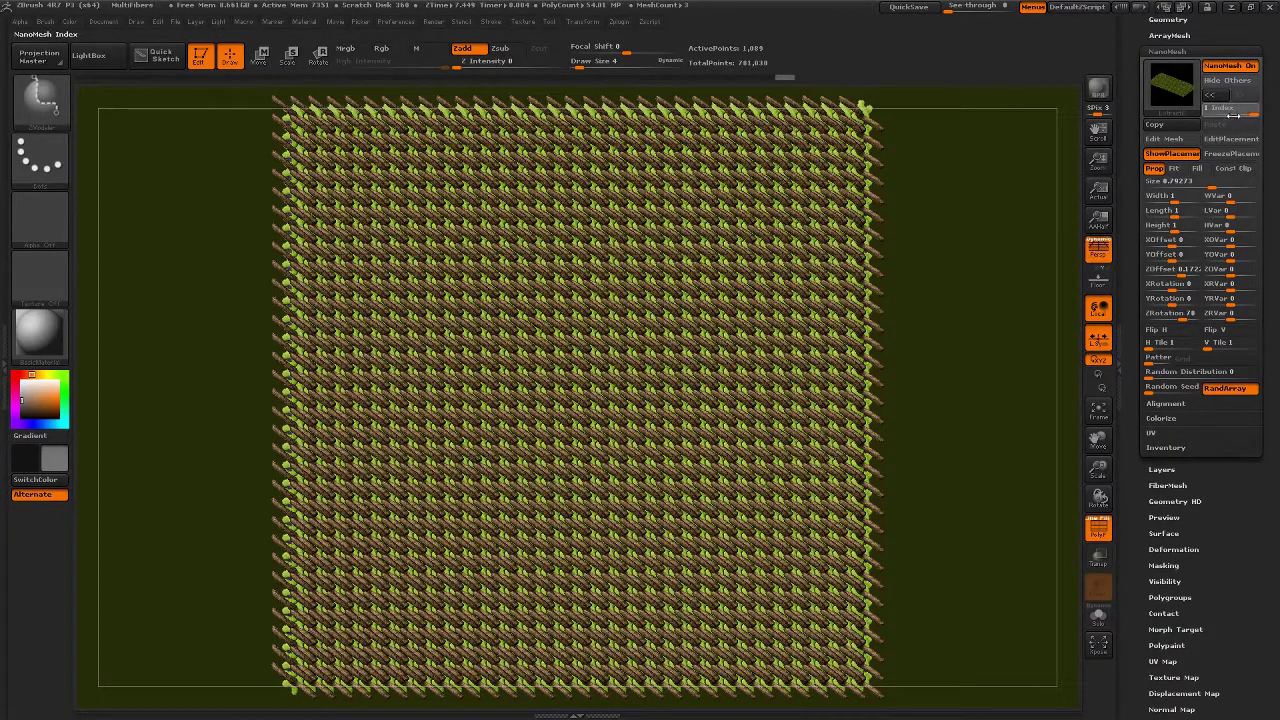
pyautogui.moveTo(1234, 116); pyautogui.dragTo(1222, 114)
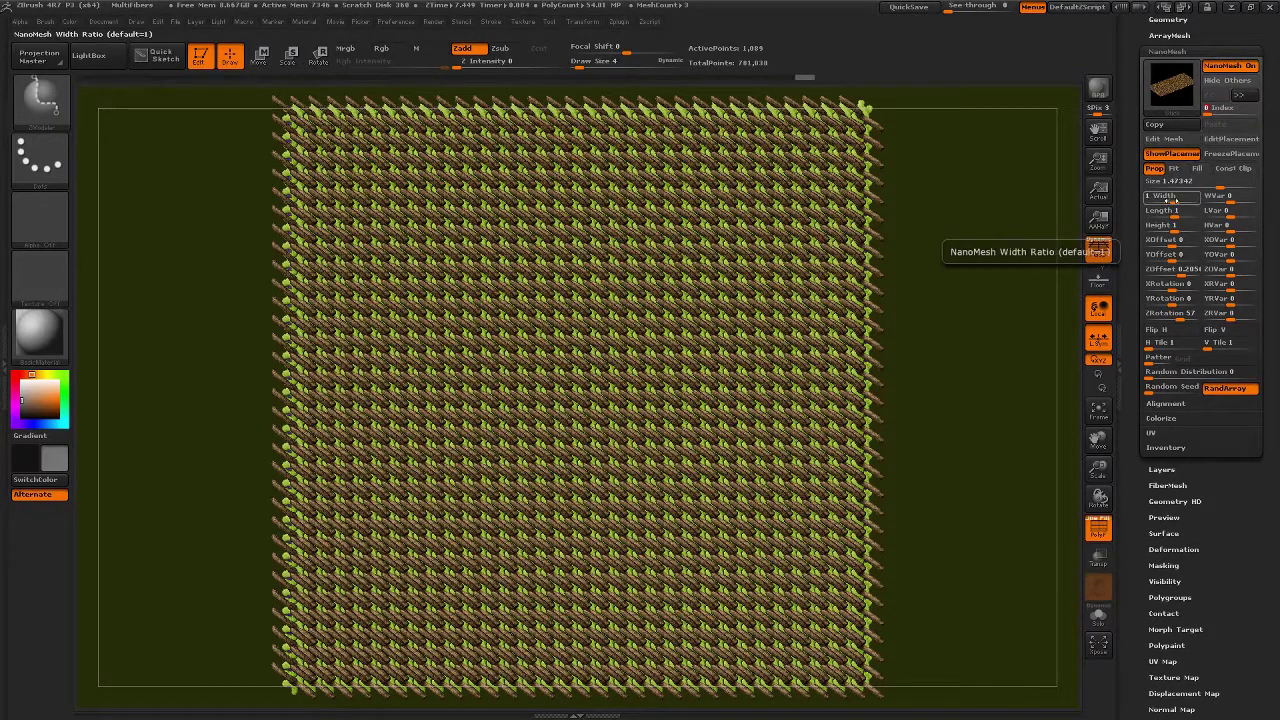
pyautogui.moveTo(1190, 97)
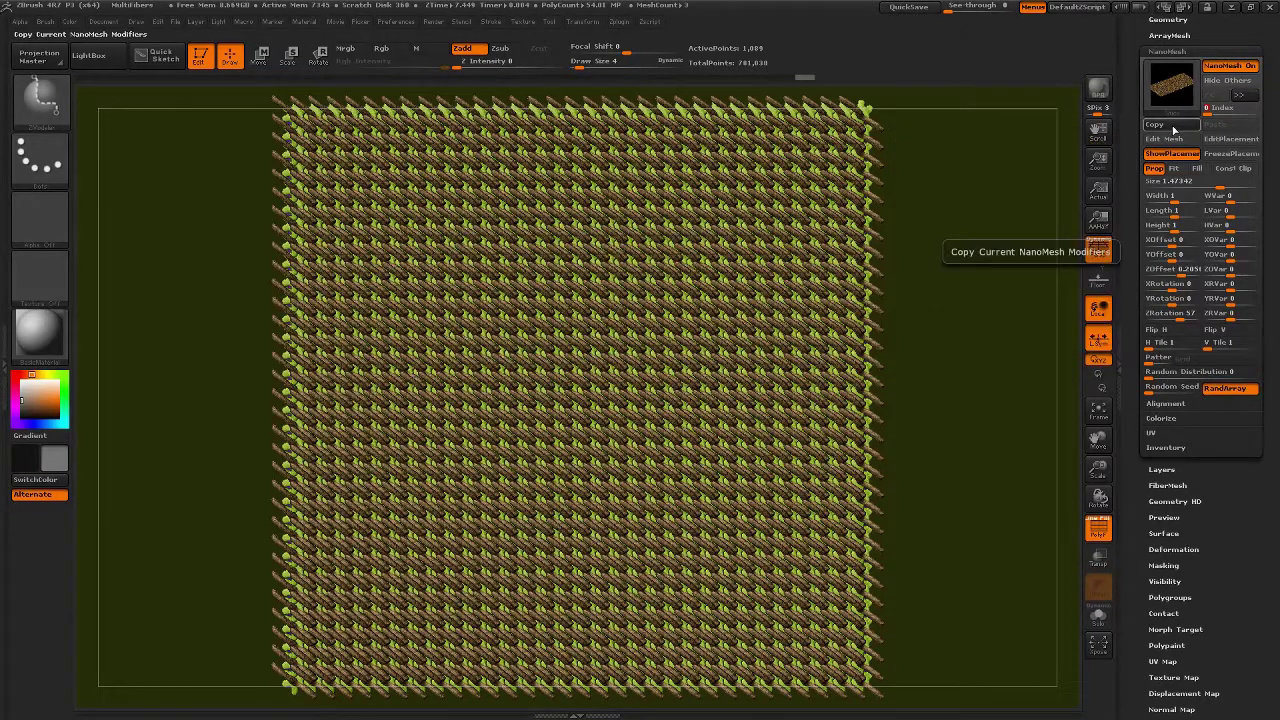
# - Set the stick NanoMesh's Size to about 0.745 and both its H Tile and V Tile to 5
pyautogui.click(1180, 187)
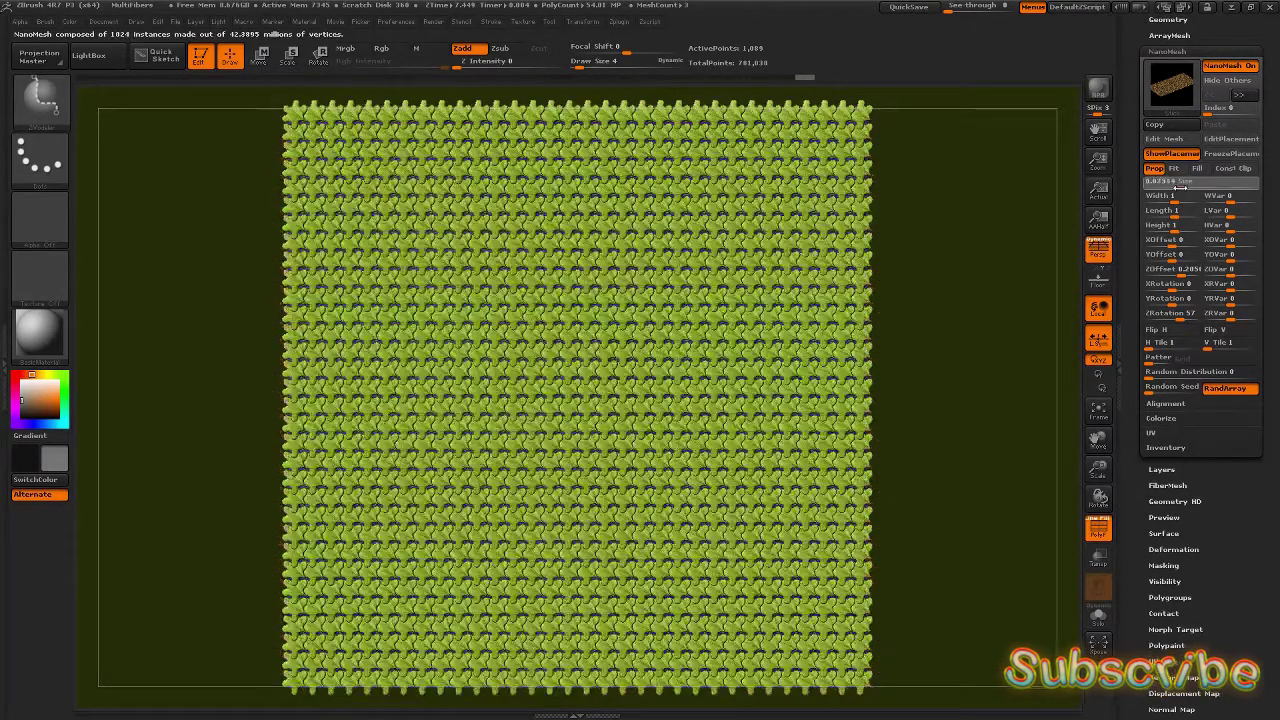
pyautogui.moveTo(1180, 187)
pyautogui.mouseDown()
pyautogui.moveTo(1232, 189)
pyautogui.moveTo(1194, 183)
pyautogui.mouseUp()
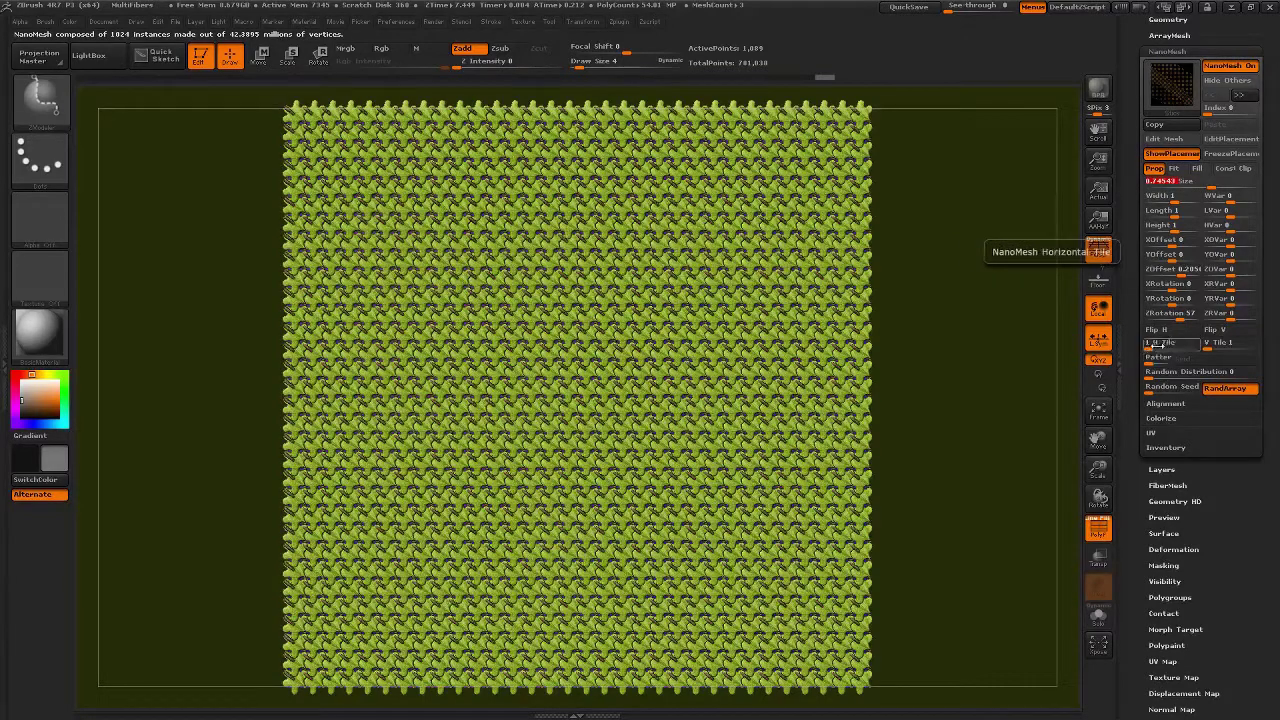
pyautogui.moveTo(1148, 346); pyautogui.dragTo(1160, 347)
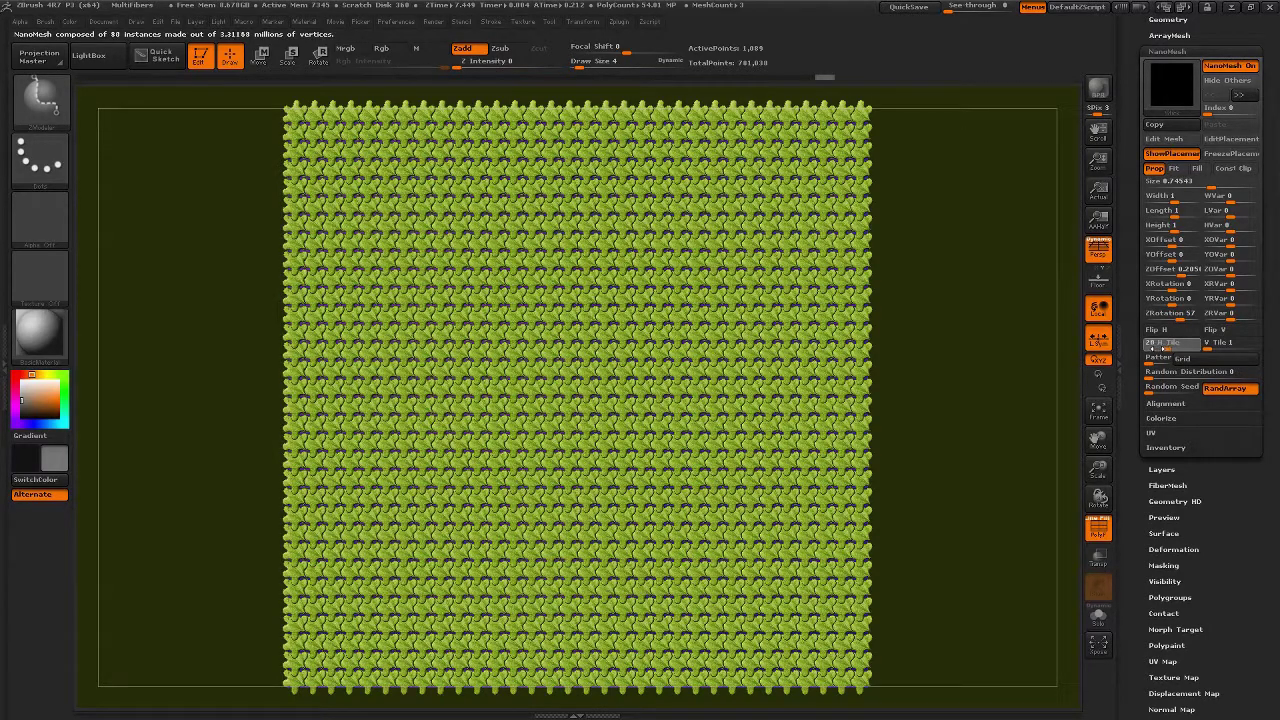
pyautogui.moveTo(1152, 347); pyautogui.dragTo(1210, 347)
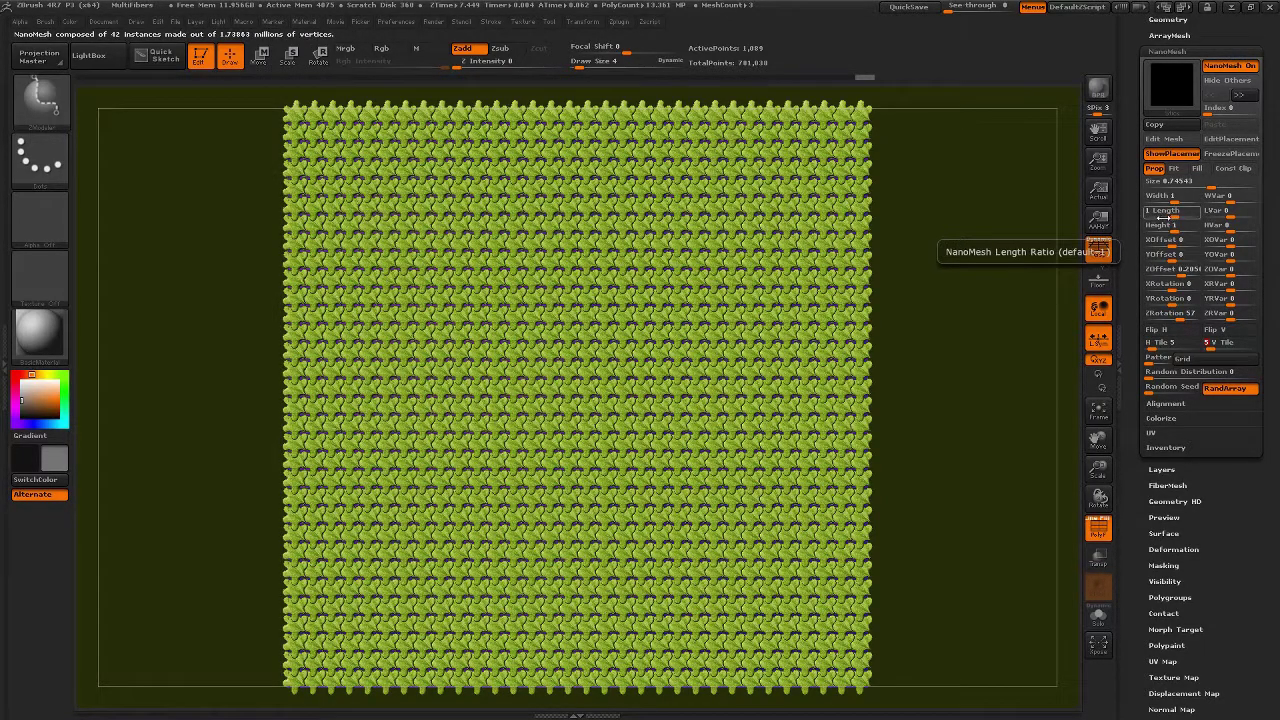
# - Set the stick NanoMesh's Length to 10 and LVar to 100, and increase its Width
pyautogui.moveTo(1166, 211); pyautogui.dragTo(1158, 215)
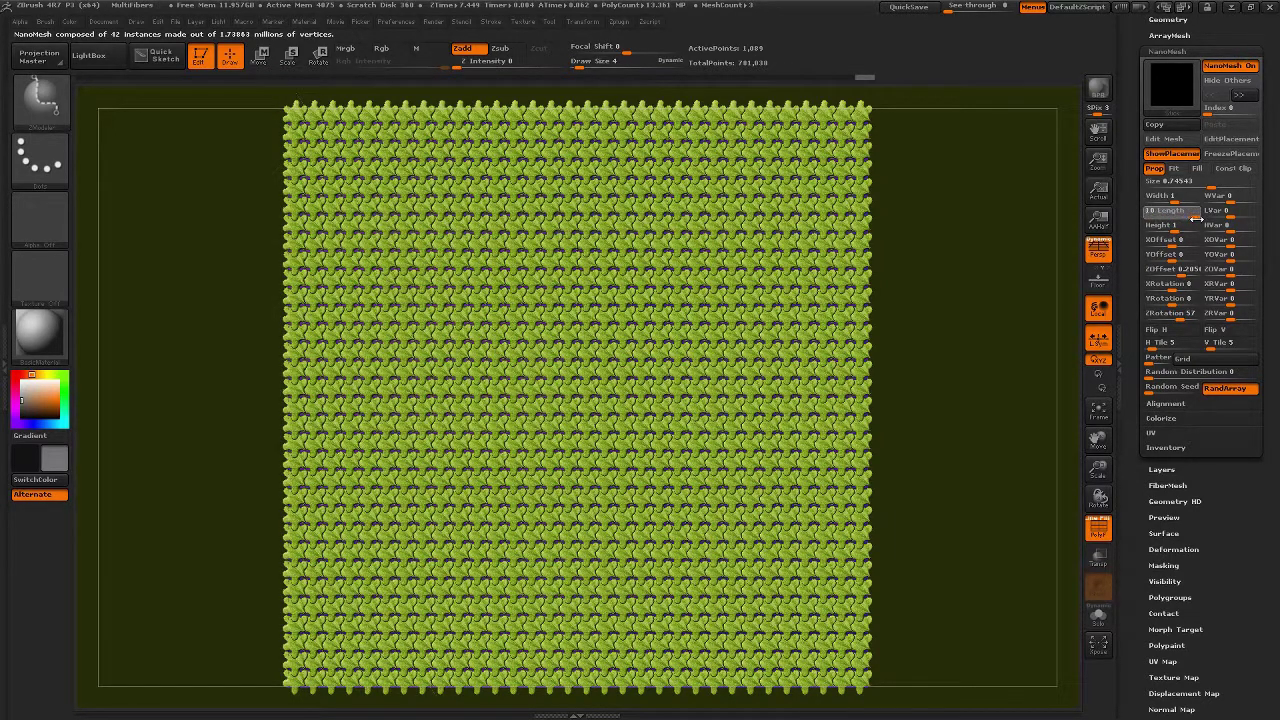
pyautogui.moveTo(1241, 215); pyautogui.dragTo(1260, 215)
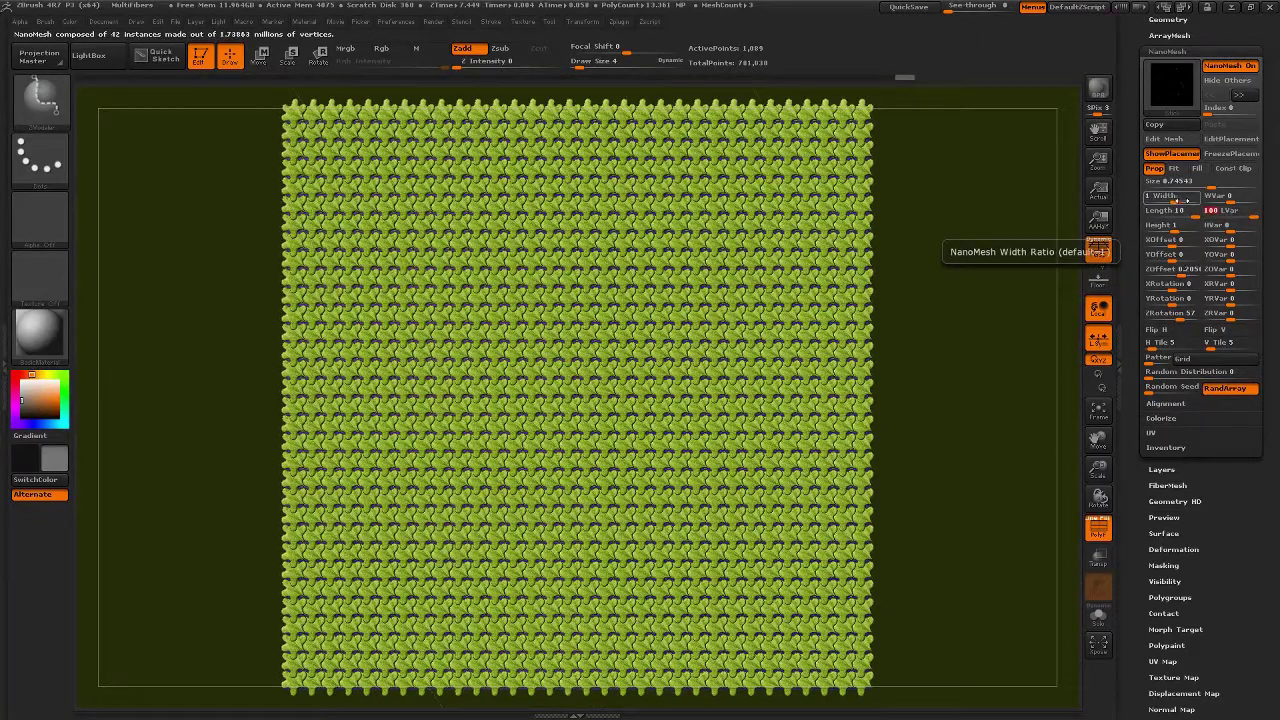
pyautogui.moveTo(1178, 201); pyautogui.dragTo(1188, 201)
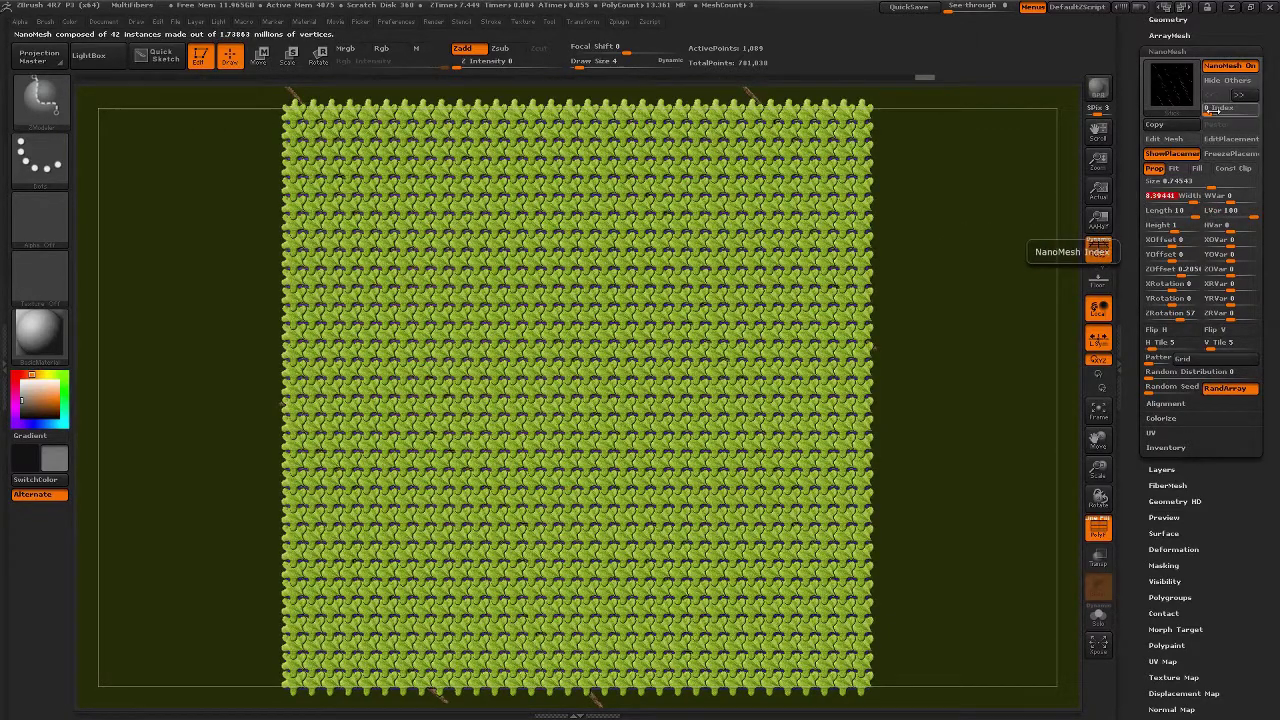
# - Make the leaf NanoMesh at index 1 active and shrink its Size to about 0.15
pyautogui.moveTo(1212, 112); pyautogui.dragTo(1241, 113)
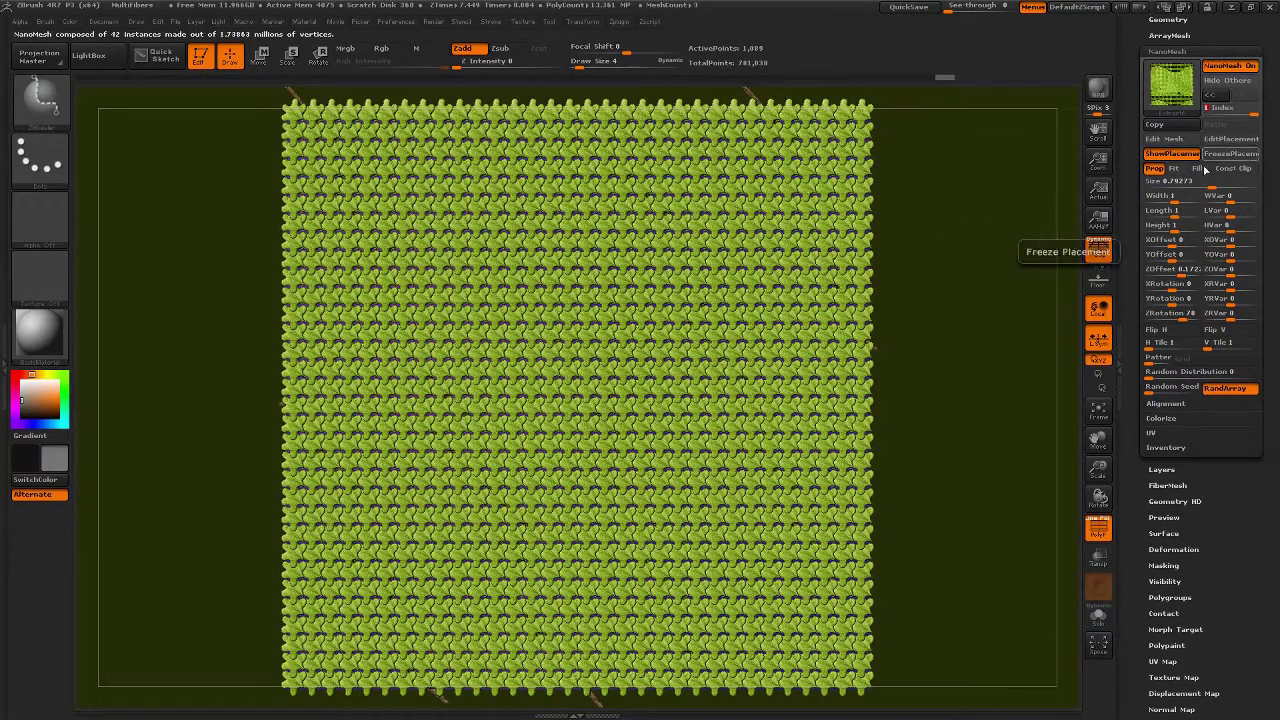
pyautogui.moveTo(1187, 186); pyautogui.dragTo(1181, 188)
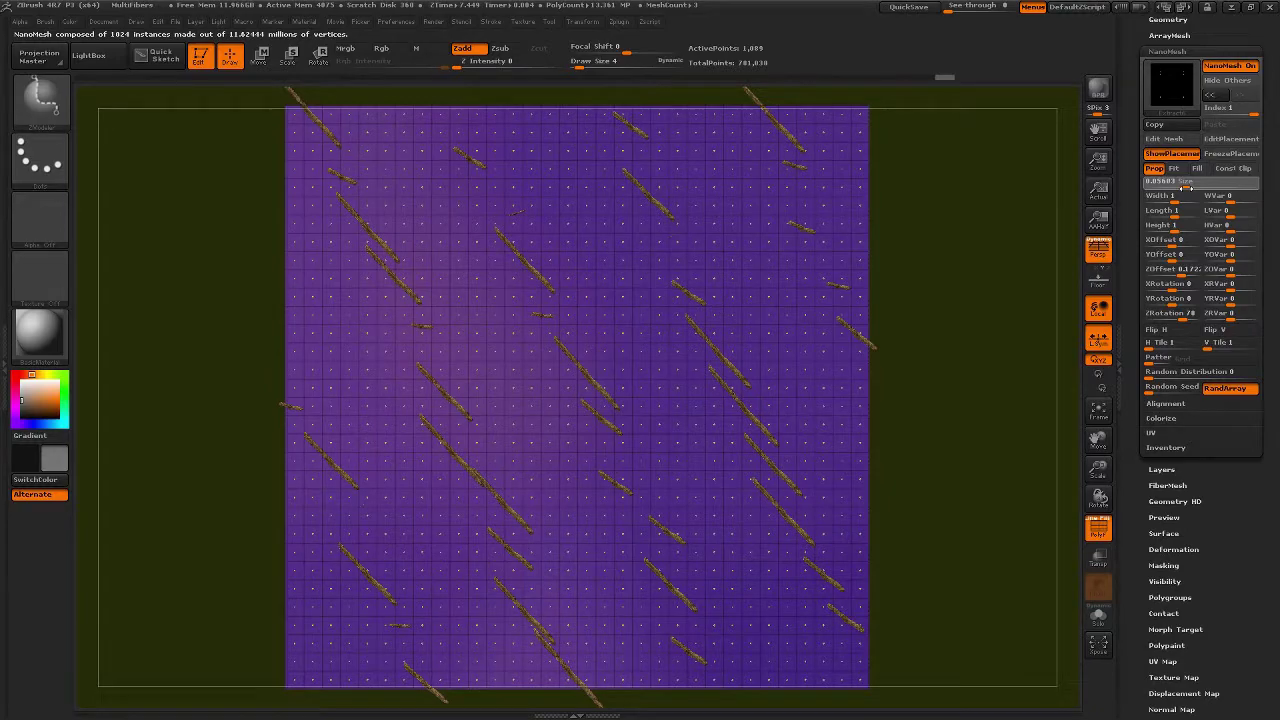
pyautogui.moveTo(1190, 184); pyautogui.dragTo(1194, 200)
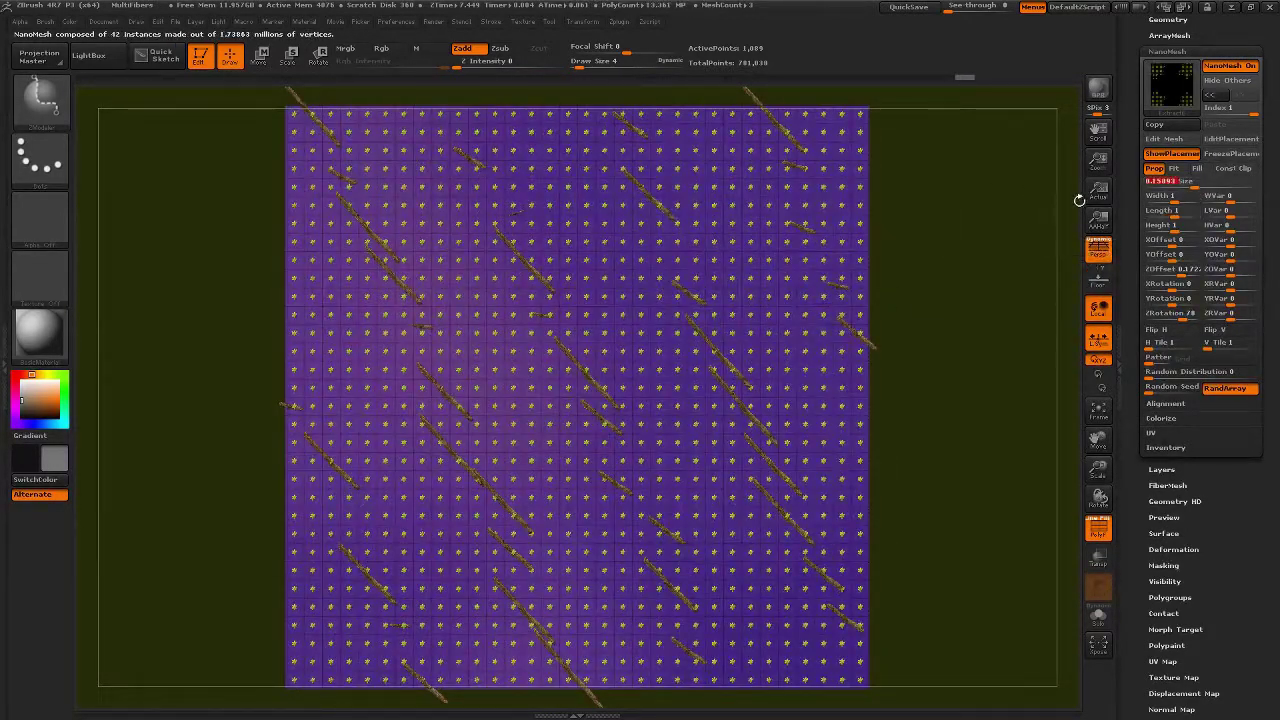
# - Return to the stick NanoMesh at index 0 and set WVar to 100, Height to about 6.56, and HVar to 100
pyautogui.click(1211, 96)
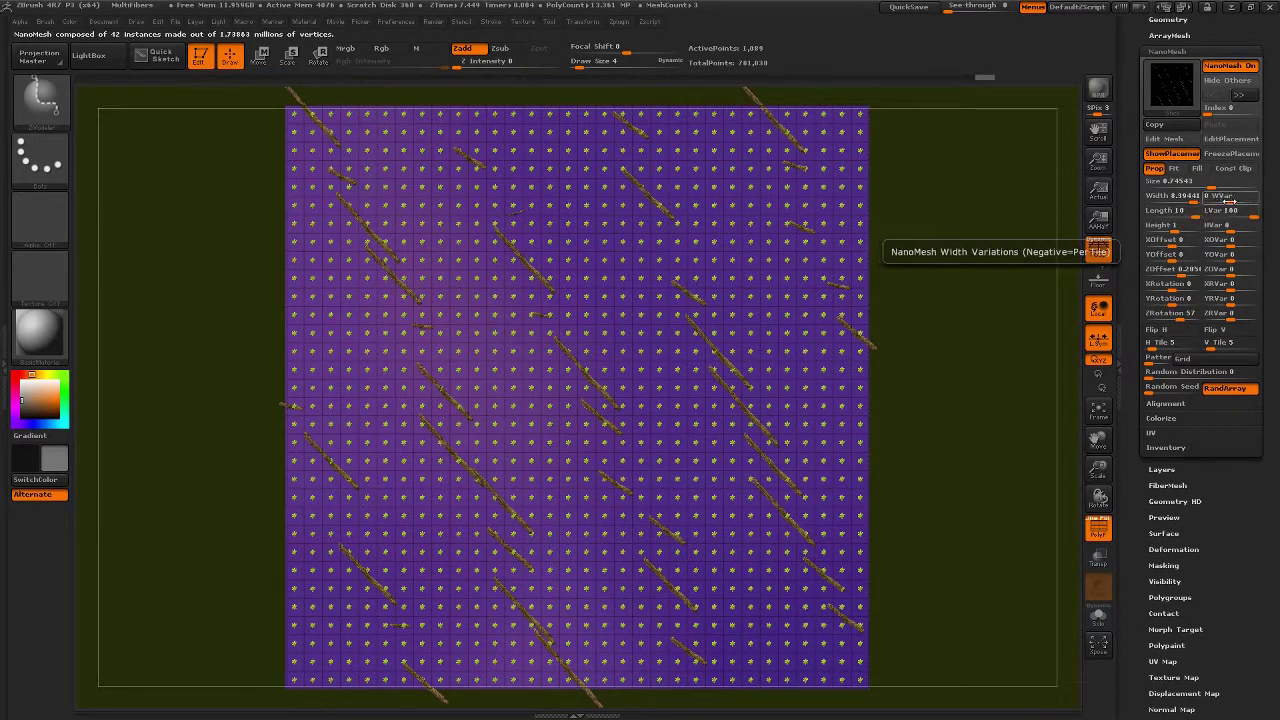
pyautogui.moveTo(1230, 202); pyautogui.dragTo(1262, 203)
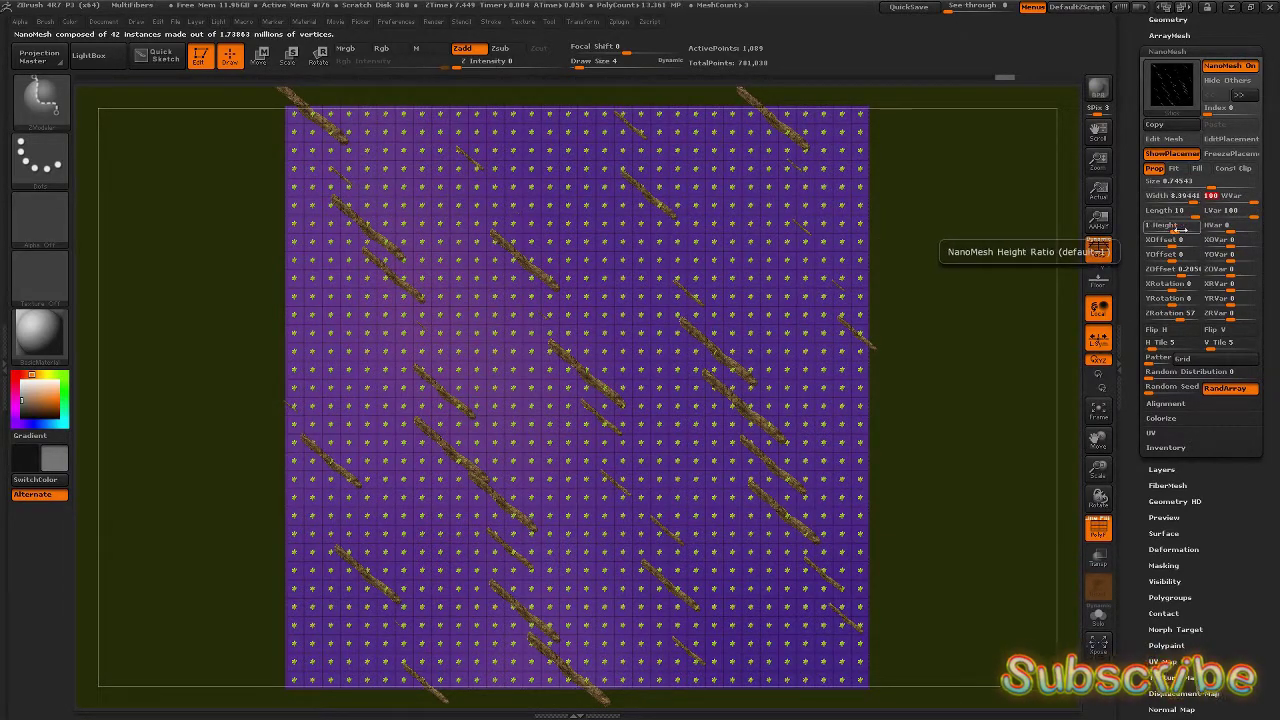
pyautogui.moveTo(1184, 227); pyautogui.dragTo(1262, 231)
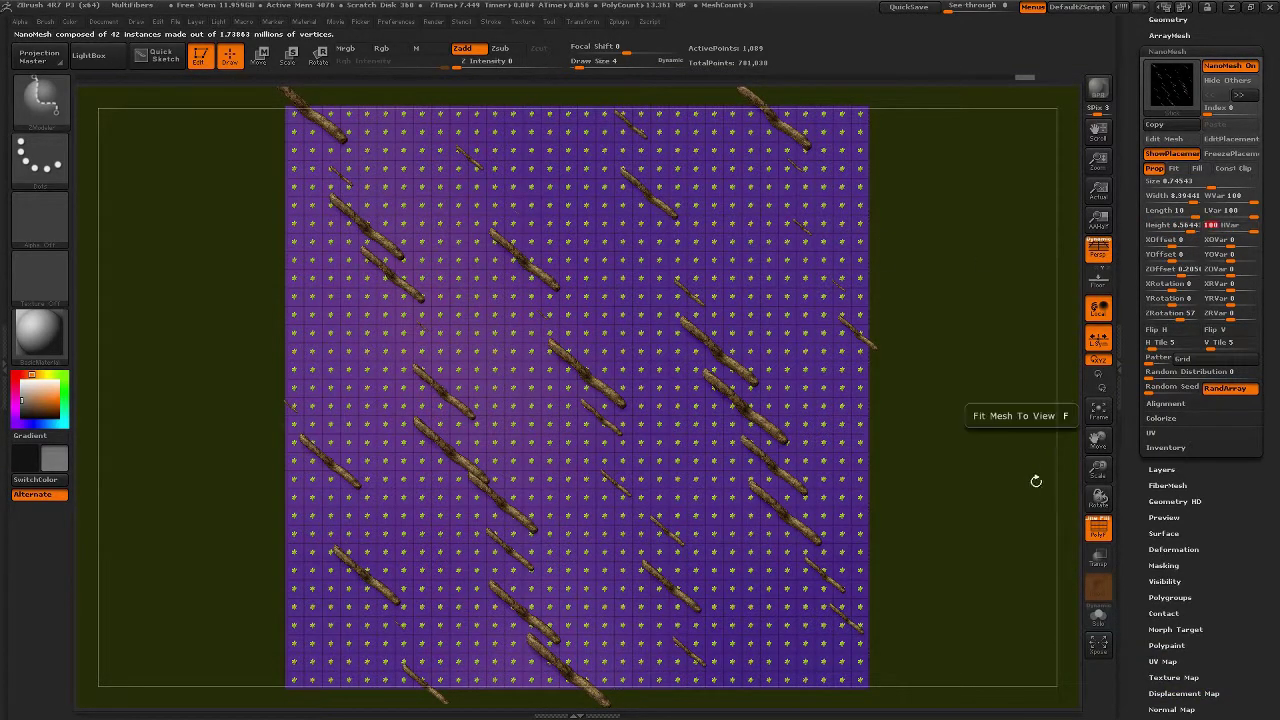
pyautogui.moveTo(1029, 486); pyautogui.dragTo(988, 398)
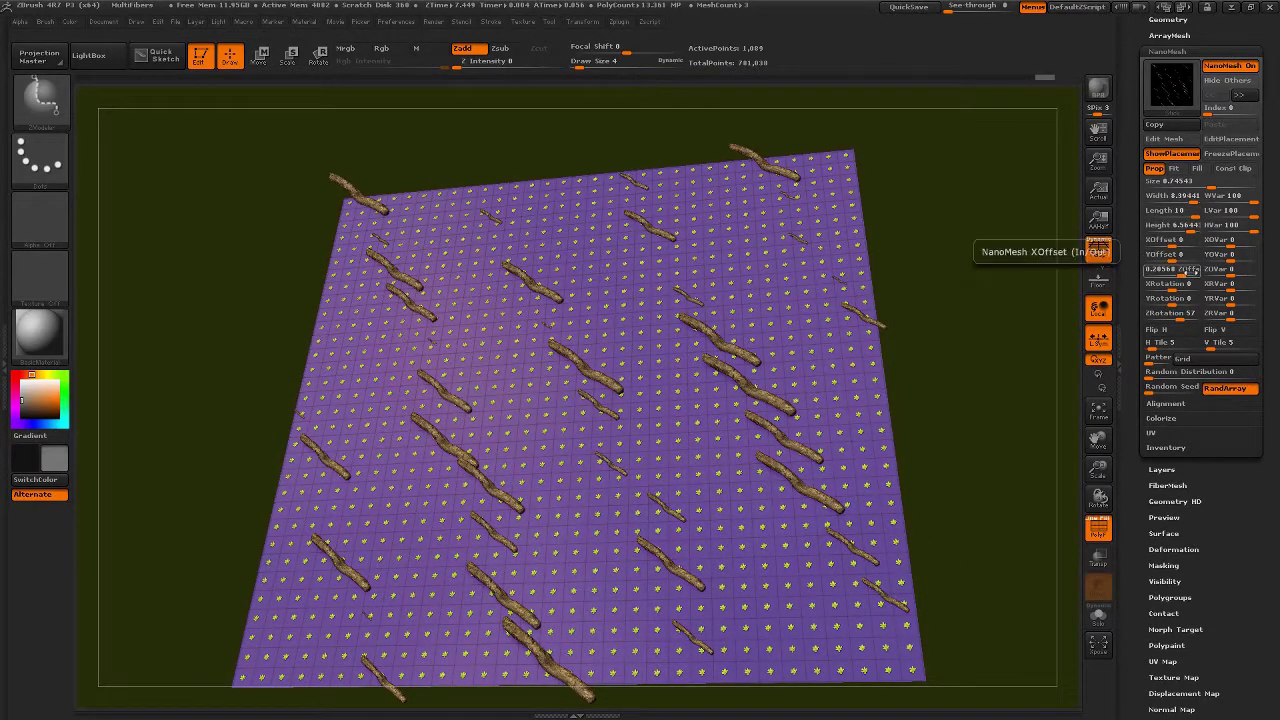
# - Set the stick NanoMesh's X, Y and Z Rotation to 14, 180 and 152, with variations of 10, 100 and -100
pyautogui.moveTo(1172, 285); pyautogui.dragTo(1243, 287)
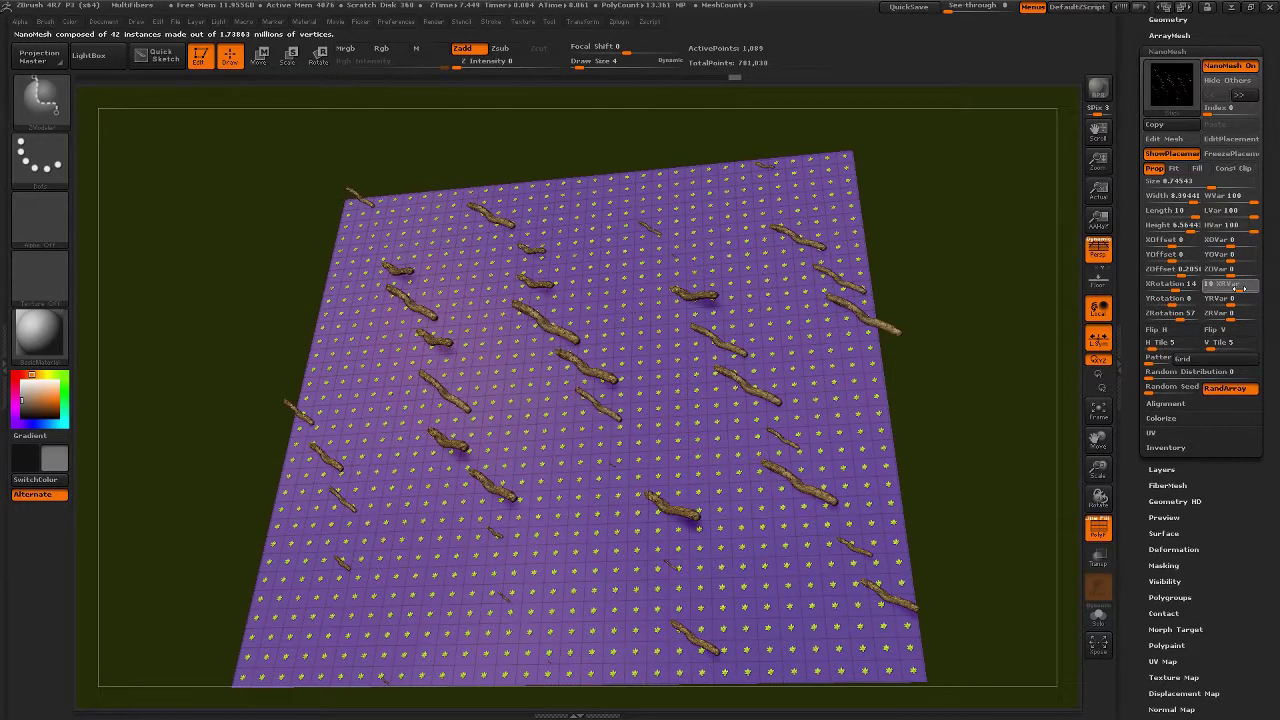
pyautogui.moveTo(1172, 304); pyautogui.dragTo(1265, 304)
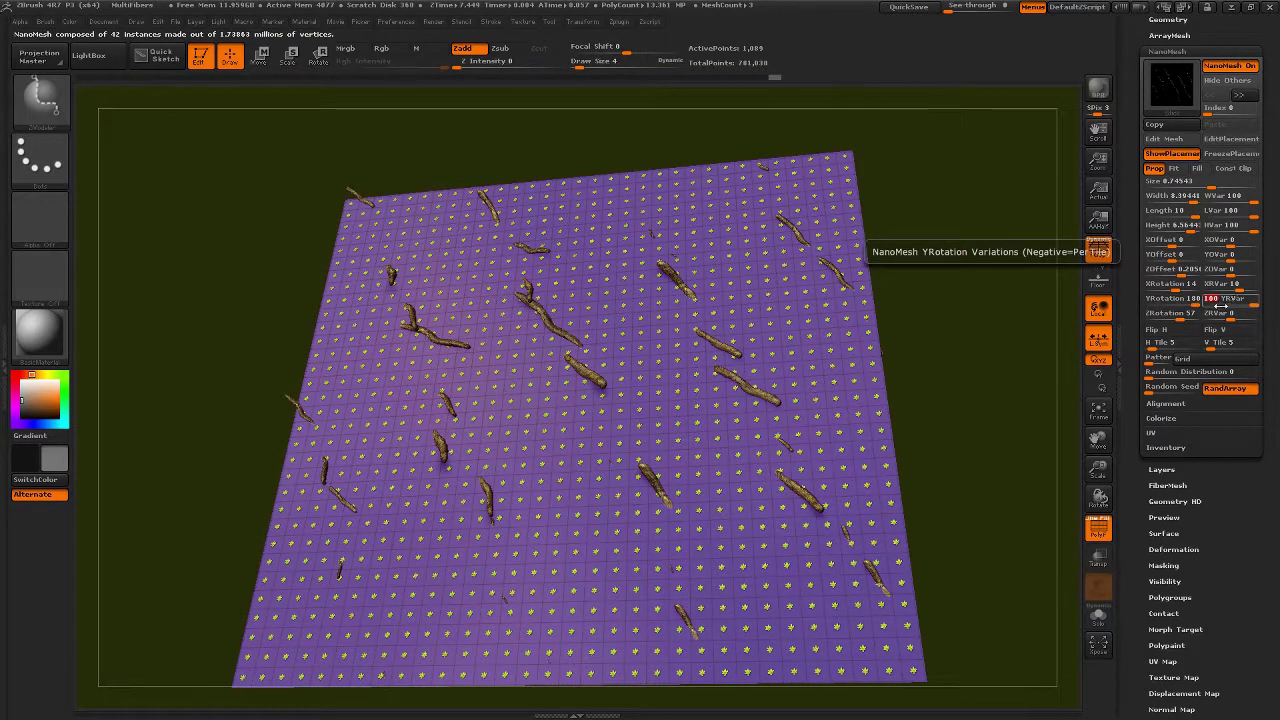
pyautogui.moveTo(1180, 317); pyautogui.dragTo(1210, 313)
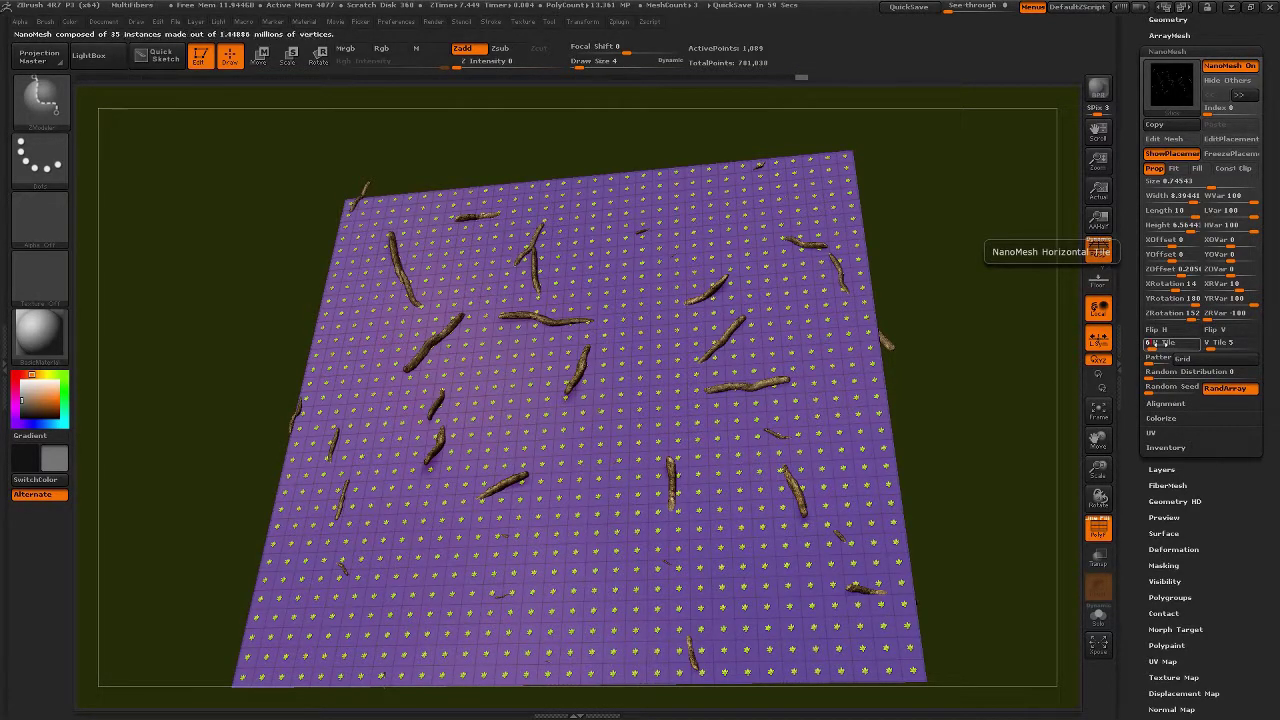
# - Try a sparser stick layout with H Tile 14, V Tile 8 and Size about 3.92
pyautogui.click(1166, 343)
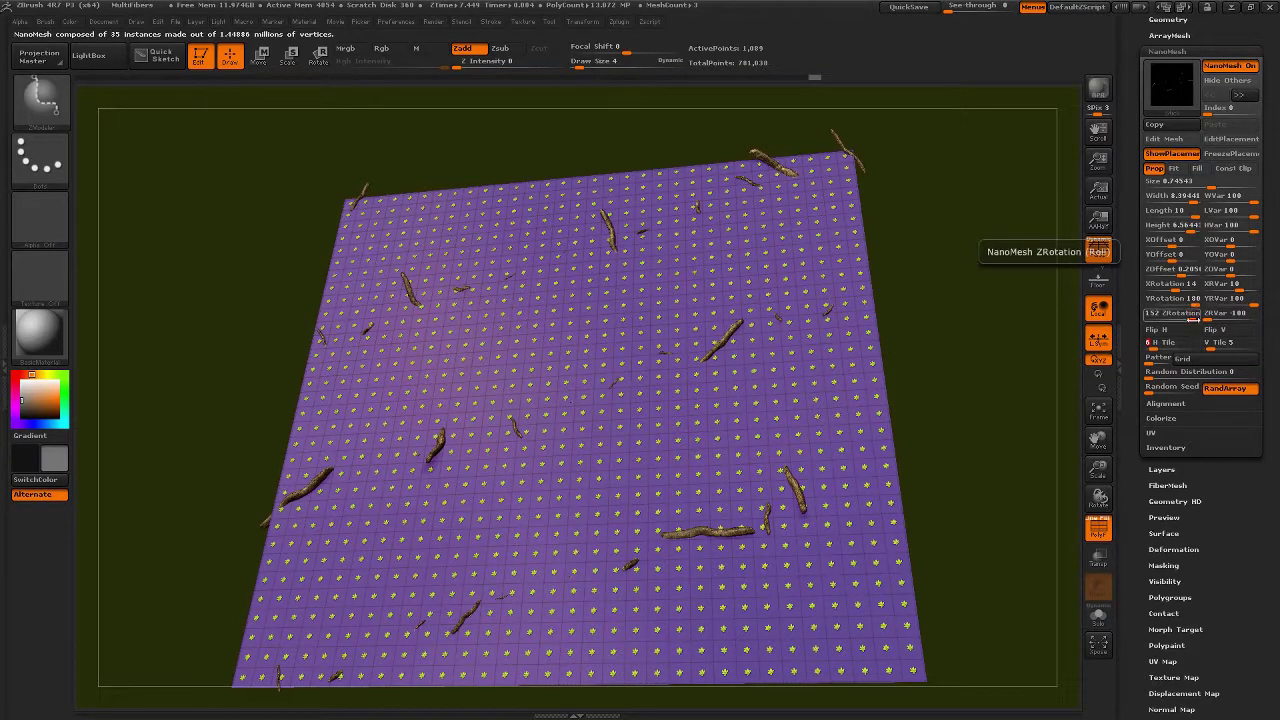
pyautogui.moveTo(1155, 345); pyautogui.dragTo(1161, 347)
pyautogui.moveTo(1212, 186); pyautogui.dragTo(1222, 188)
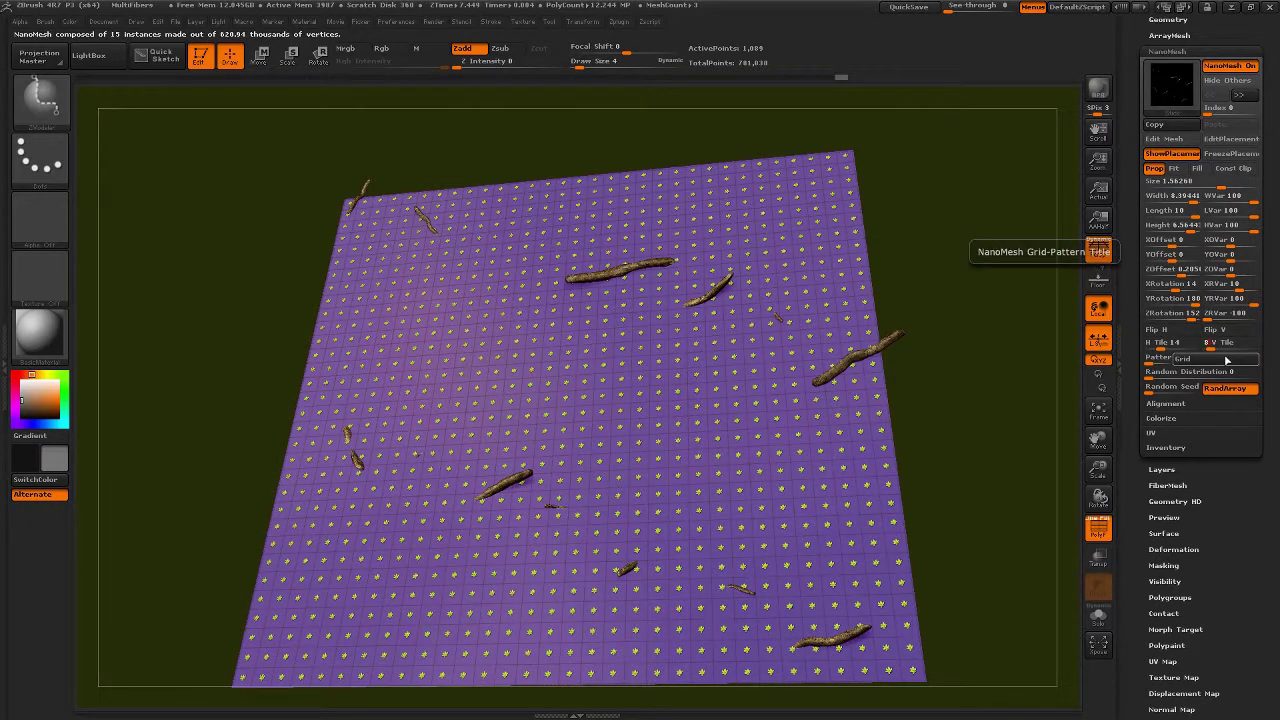
pyautogui.click(1227, 360)
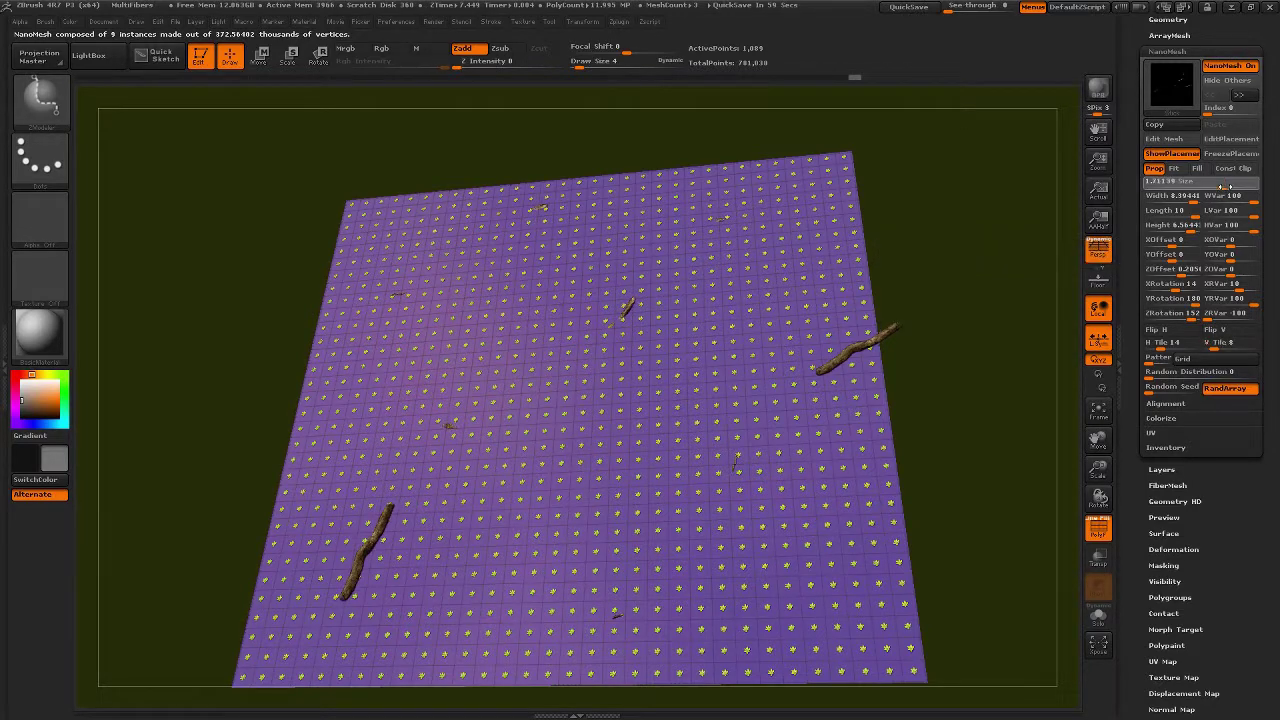
pyautogui.moveTo(1212, 185); pyautogui.dragTo(1236, 187)
pyautogui.moveTo(942, 491); pyautogui.dragTo(932, 438)
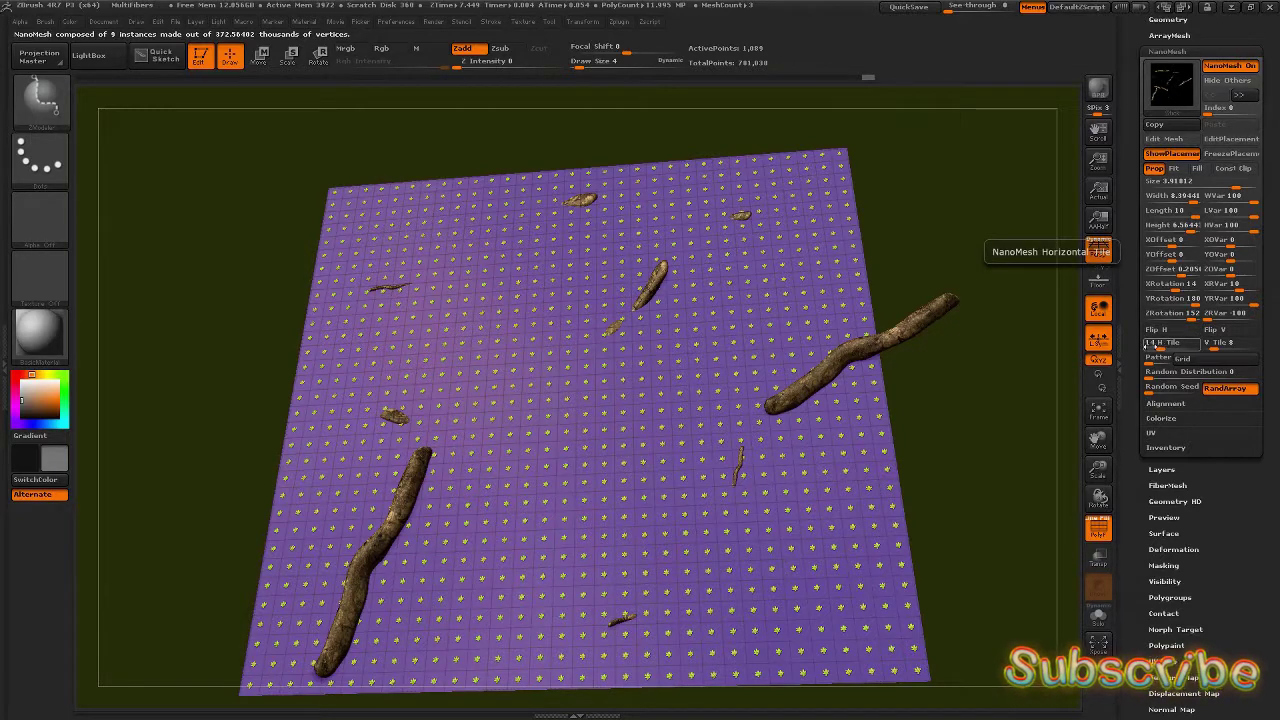
# - Set the stick NanoMesh's H Tile to 3, V Tile to 4 and Size to about 0.567
pyautogui.click(1158, 347)
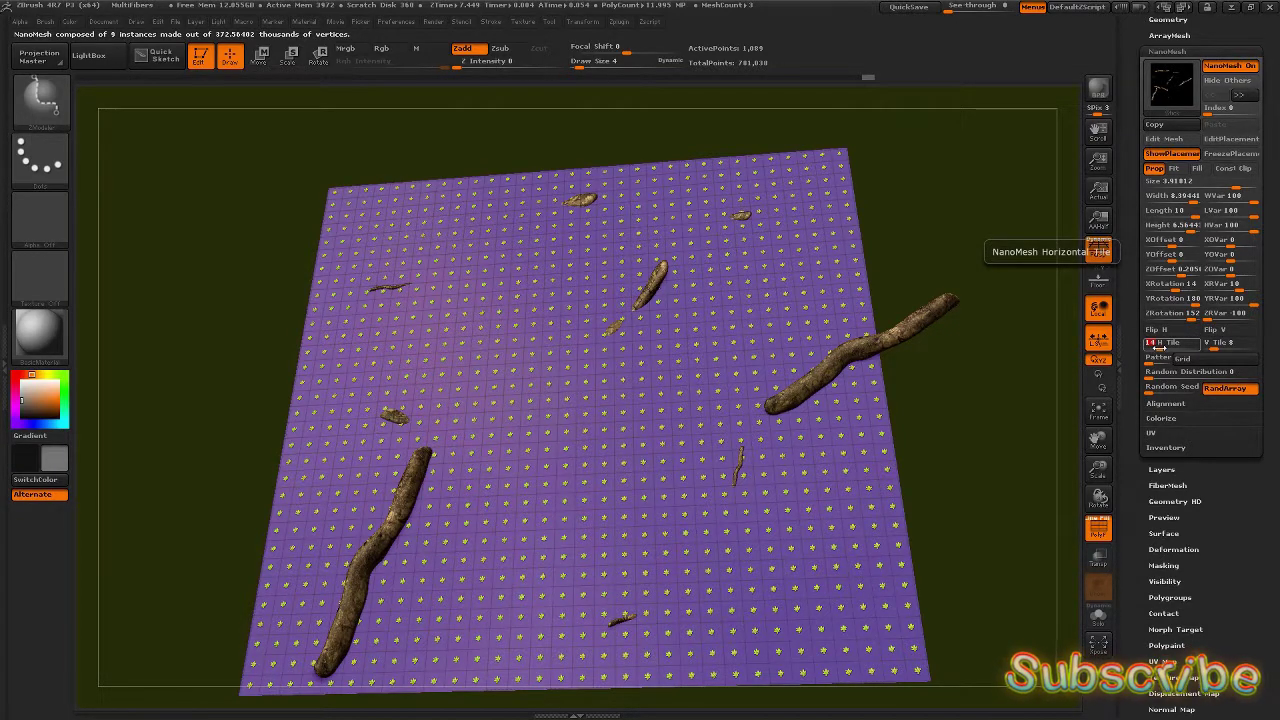
pyautogui.write('3')
pyautogui.press('Return')
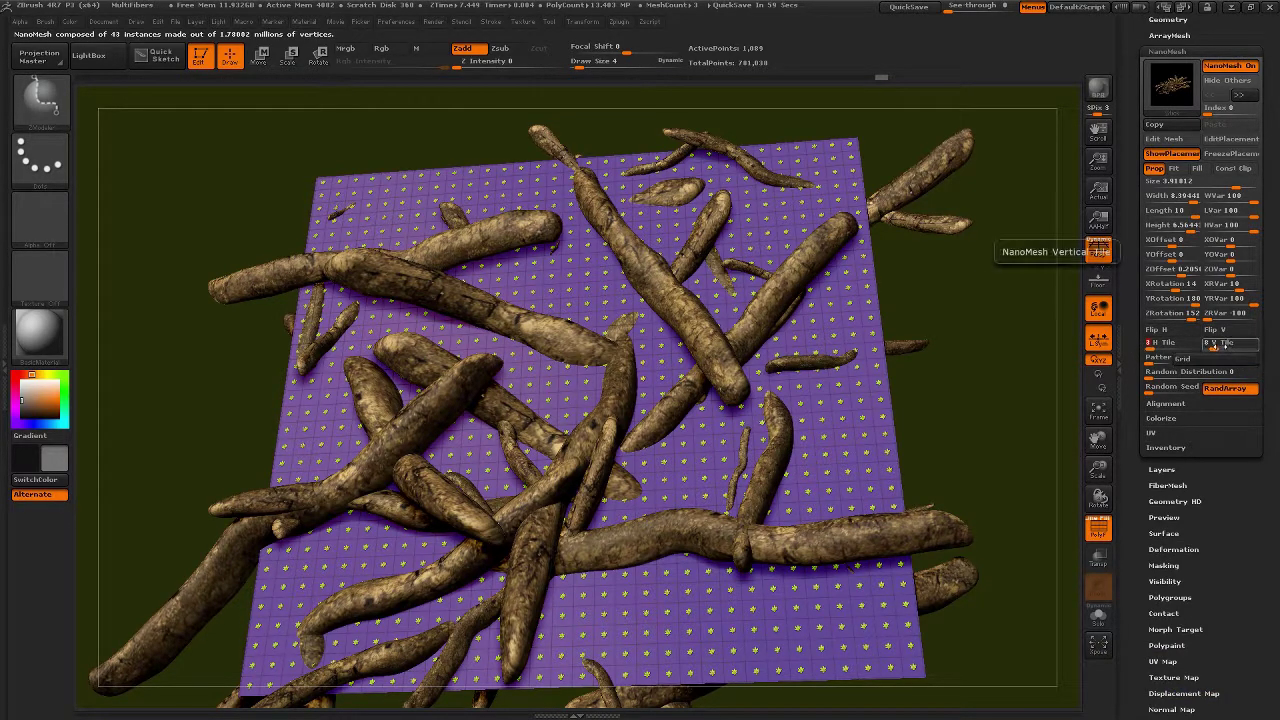
pyautogui.click(1212, 343)
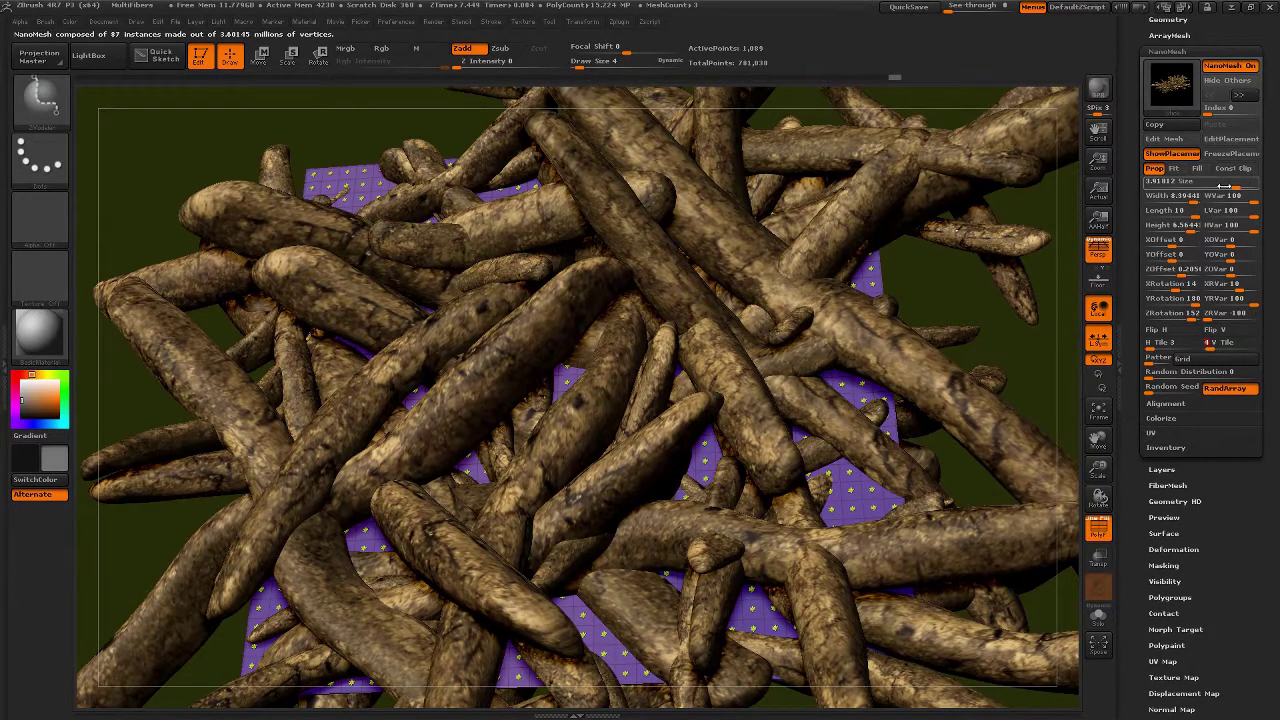
pyautogui.moveTo(1236, 186); pyautogui.dragTo(1209, 187)
pyautogui.moveTo(1015, 385); pyautogui.dragTo(1013, 402)
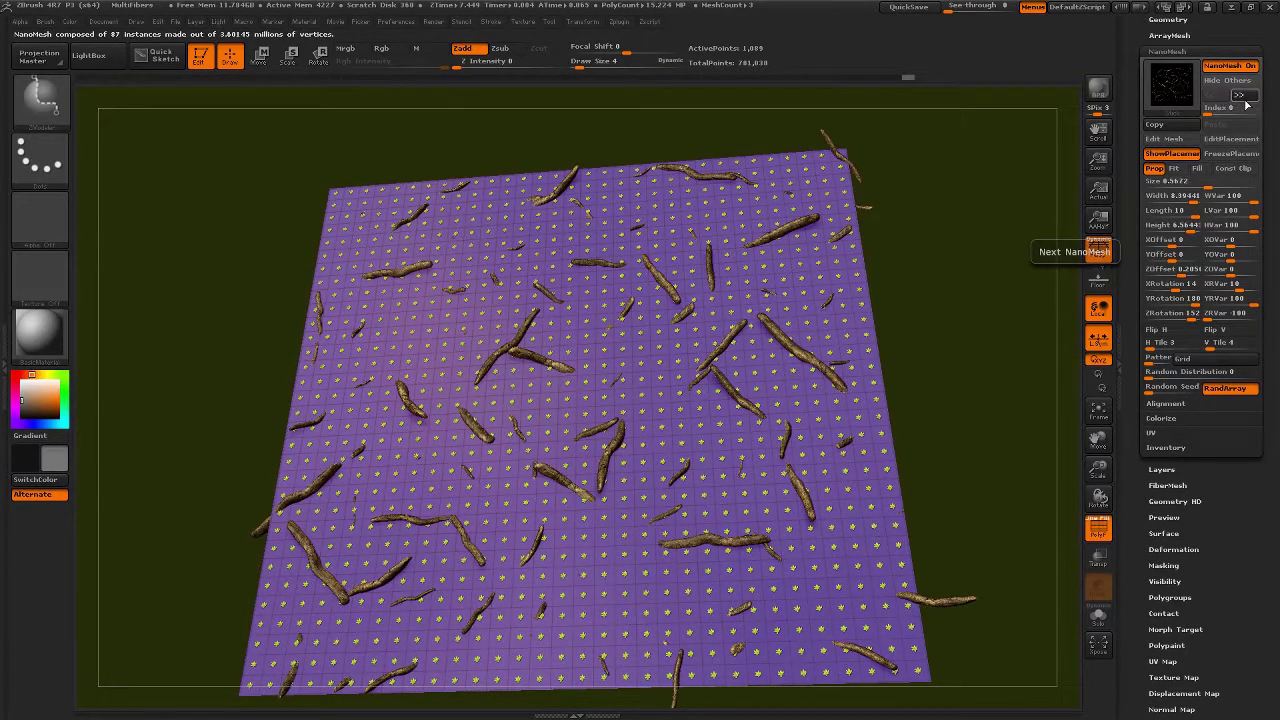
# - Make the leaf NanoMesh active and set its Size to about 0.63, H Tile to 3 and V Tile to 2
pyautogui.click(1244, 100)
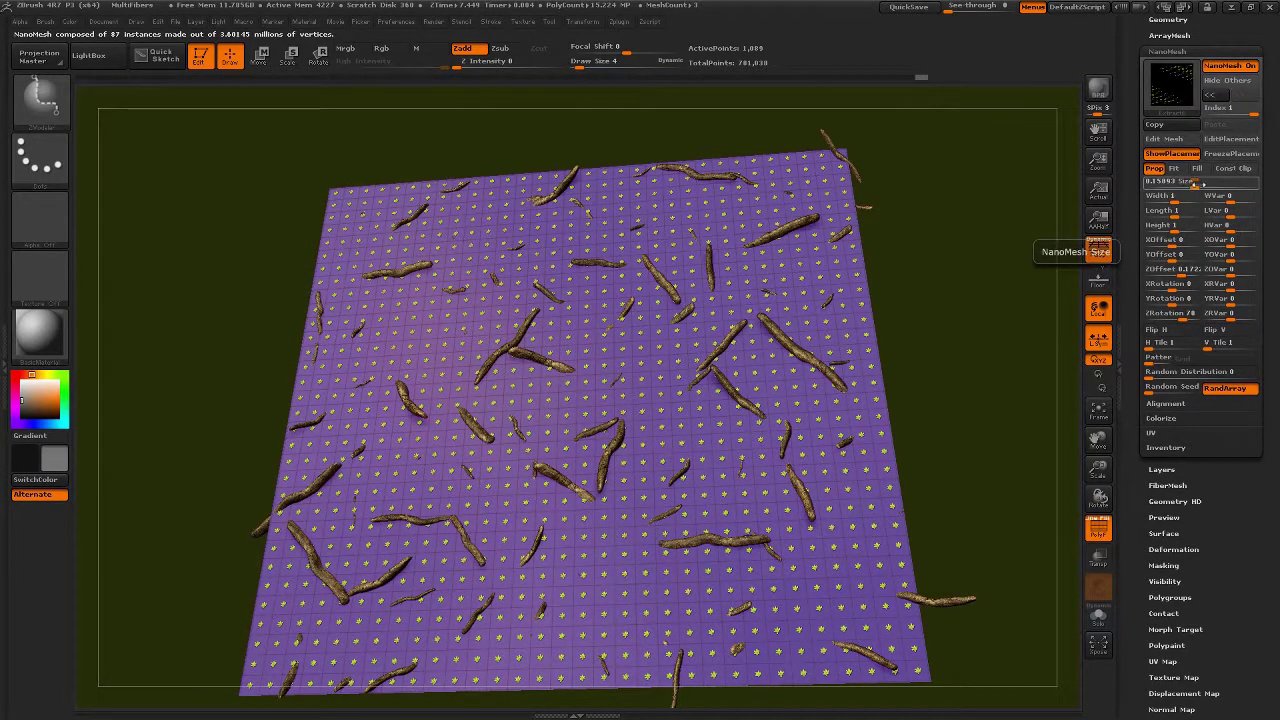
pyautogui.moveTo(1198, 186); pyautogui.dragTo(1215, 186)
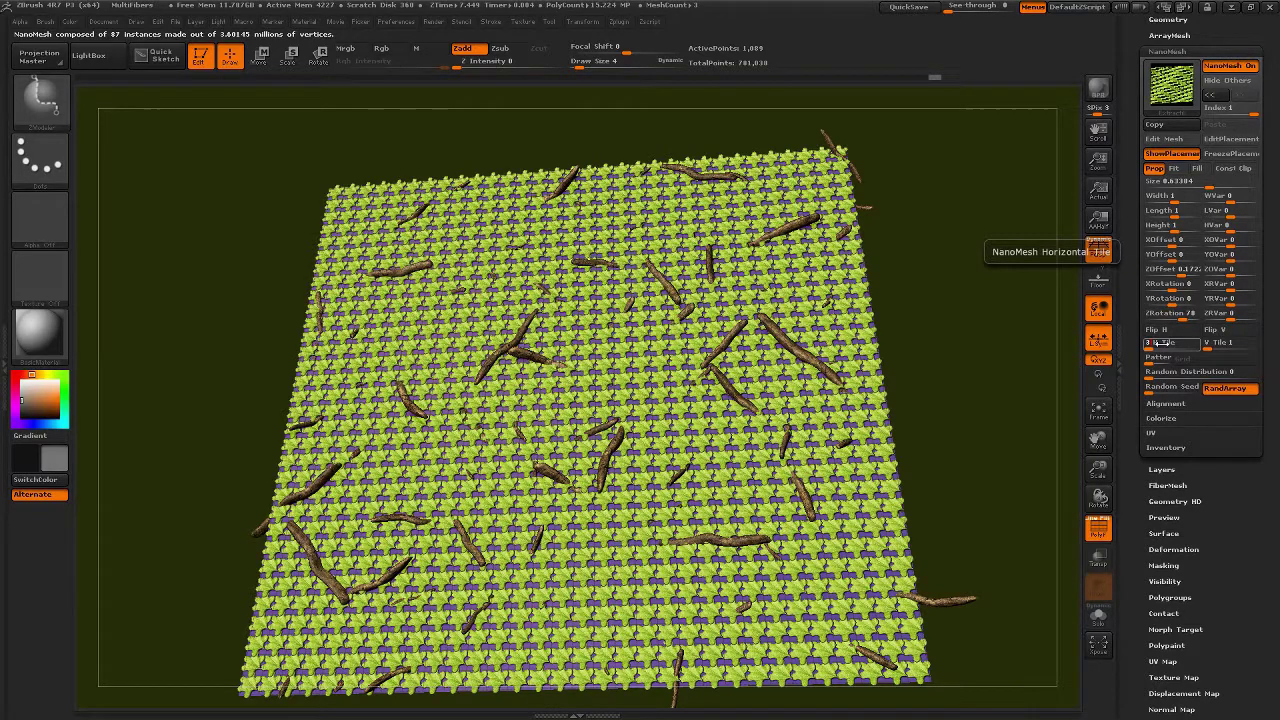
pyautogui.press('Tab')
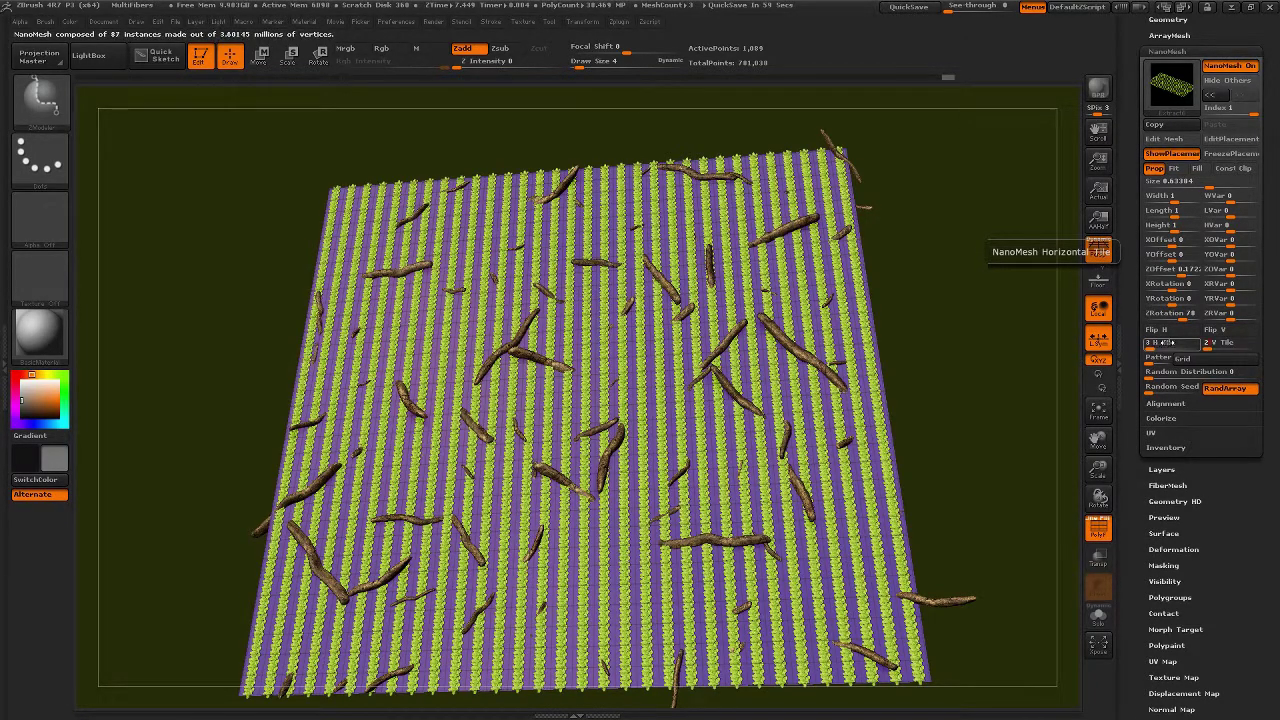
pyautogui.moveTo(1172, 342); pyautogui.dragTo(1190, 342)
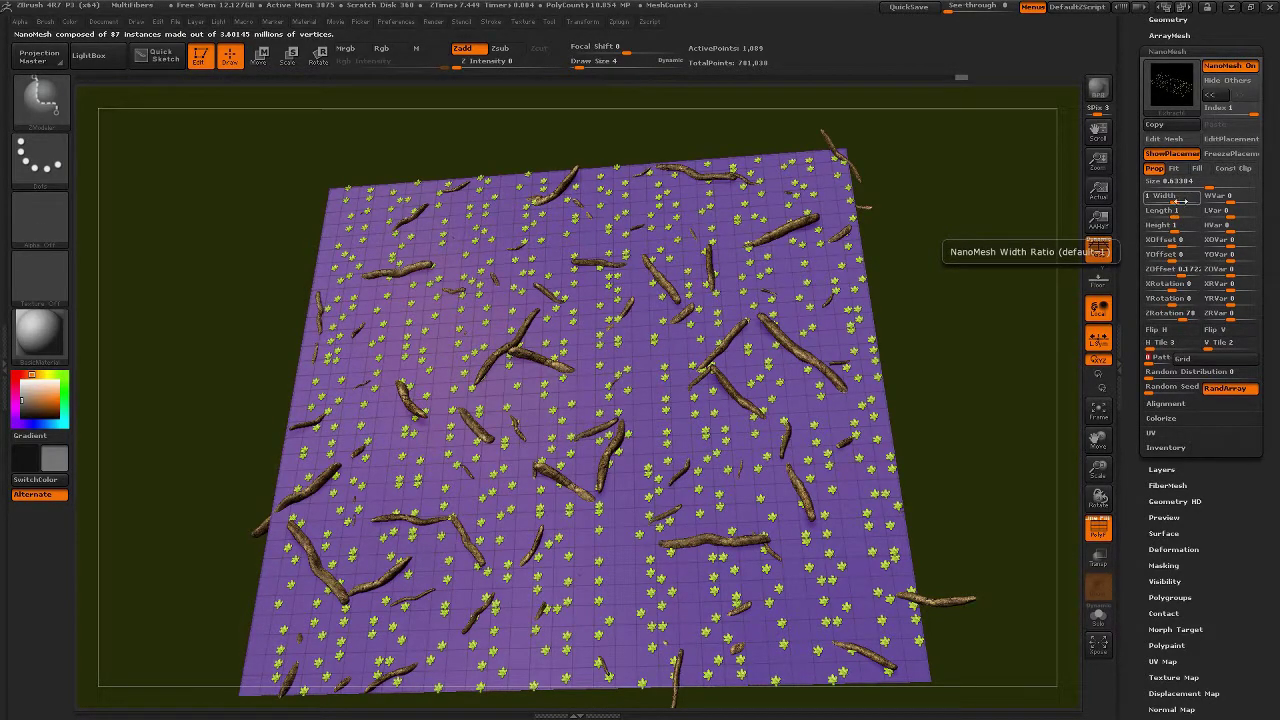
# - Set the leaf NanoMesh's Width and Length both to about 3.29, LVar to 57 and HVar to 100
pyautogui.moveTo(1182, 201); pyautogui.dragTo(1212, 200)
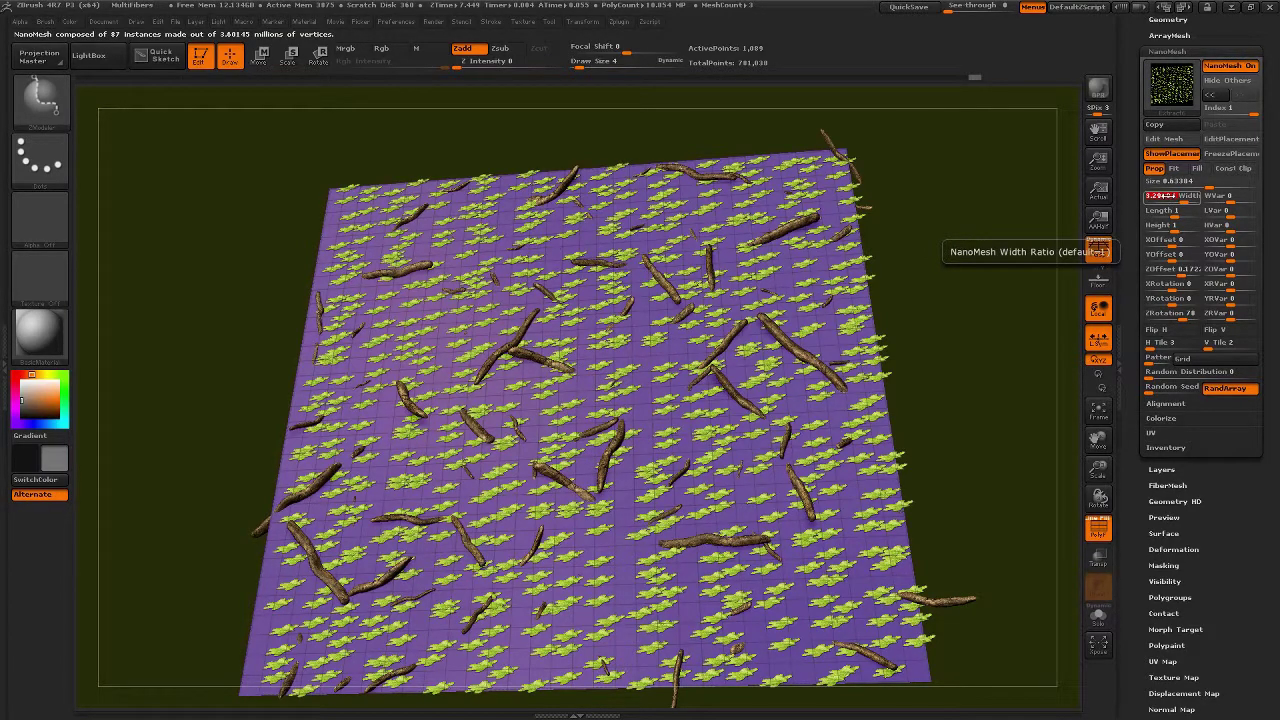
pyautogui.hotkey('ctrl', 'c')
pyautogui.click(1167, 196)
pyautogui.hotkey('ctrl', 'c')
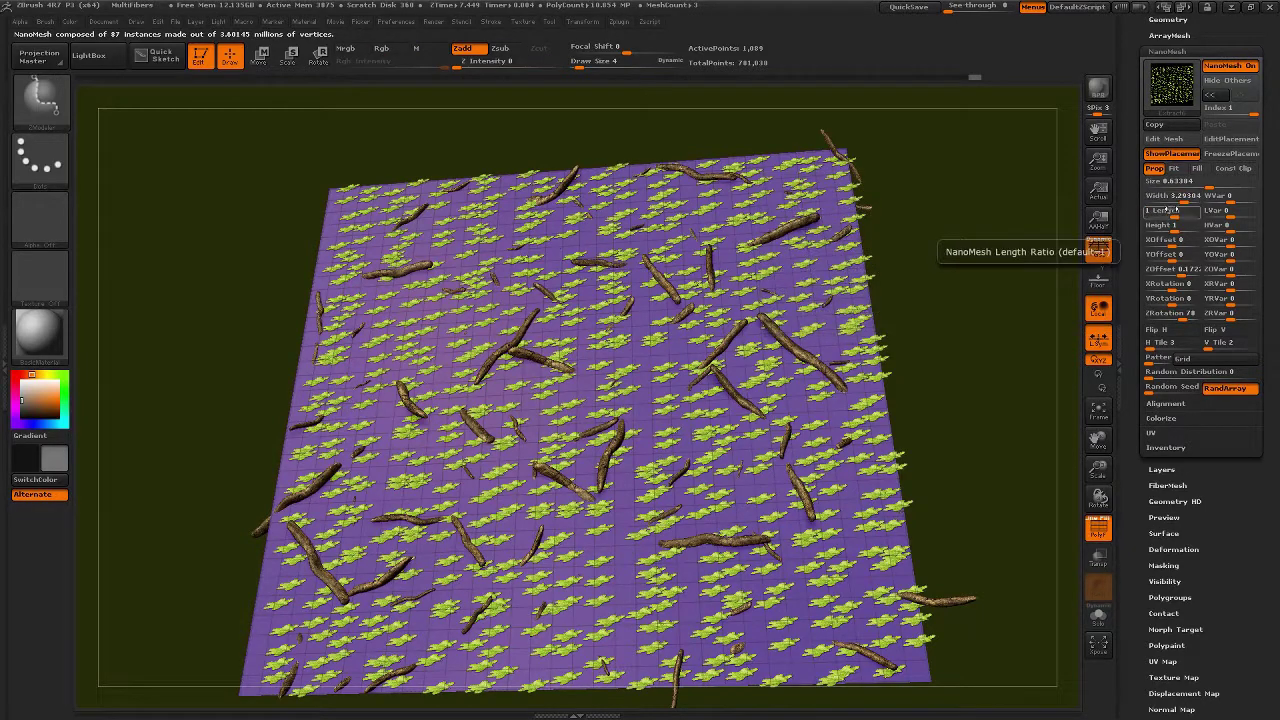
pyautogui.press('ctrl')
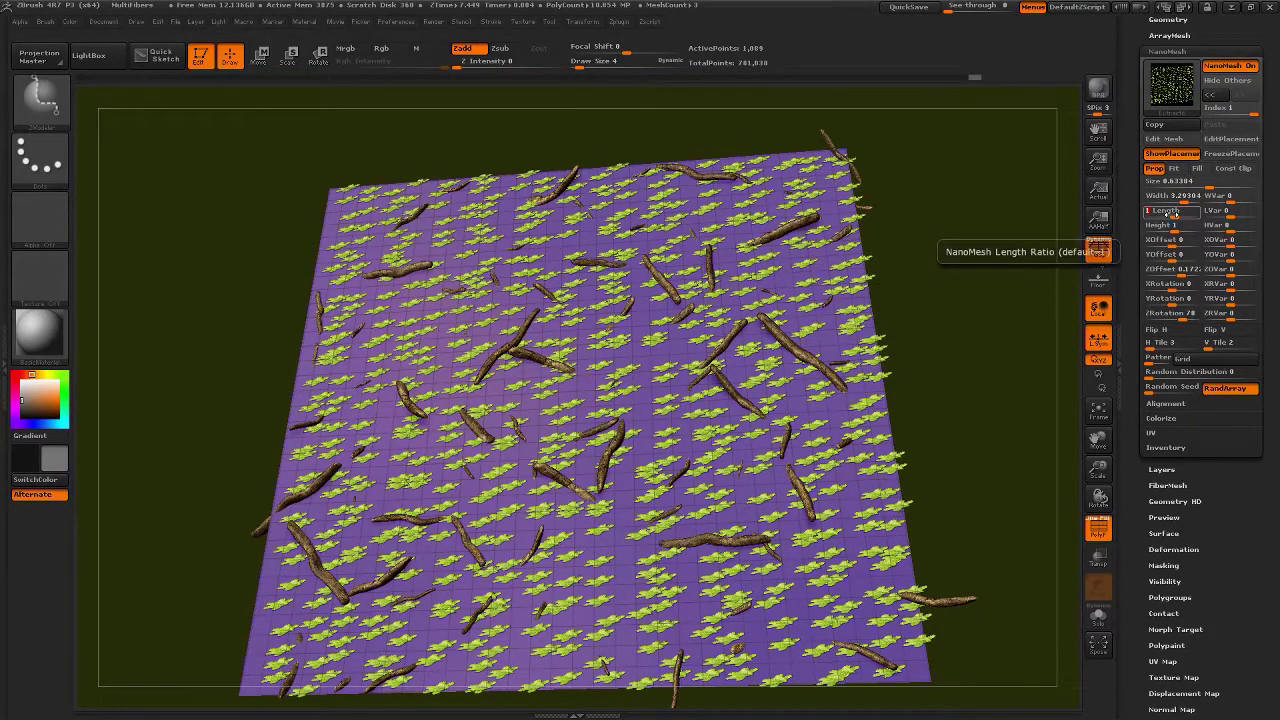
pyautogui.press('ctrl')
pyautogui.moveTo(1176, 211); pyautogui.dragTo(1247, 214)
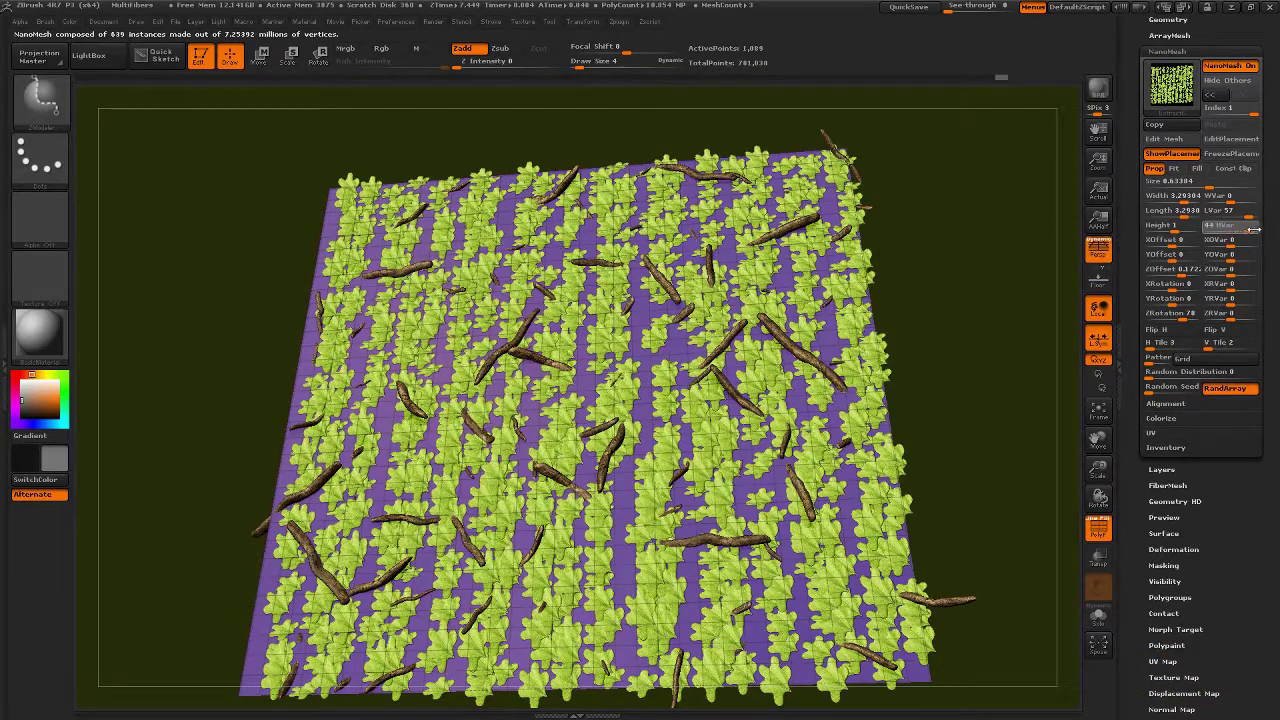
pyautogui.moveTo(1244, 229); pyautogui.dragTo(1262, 231)
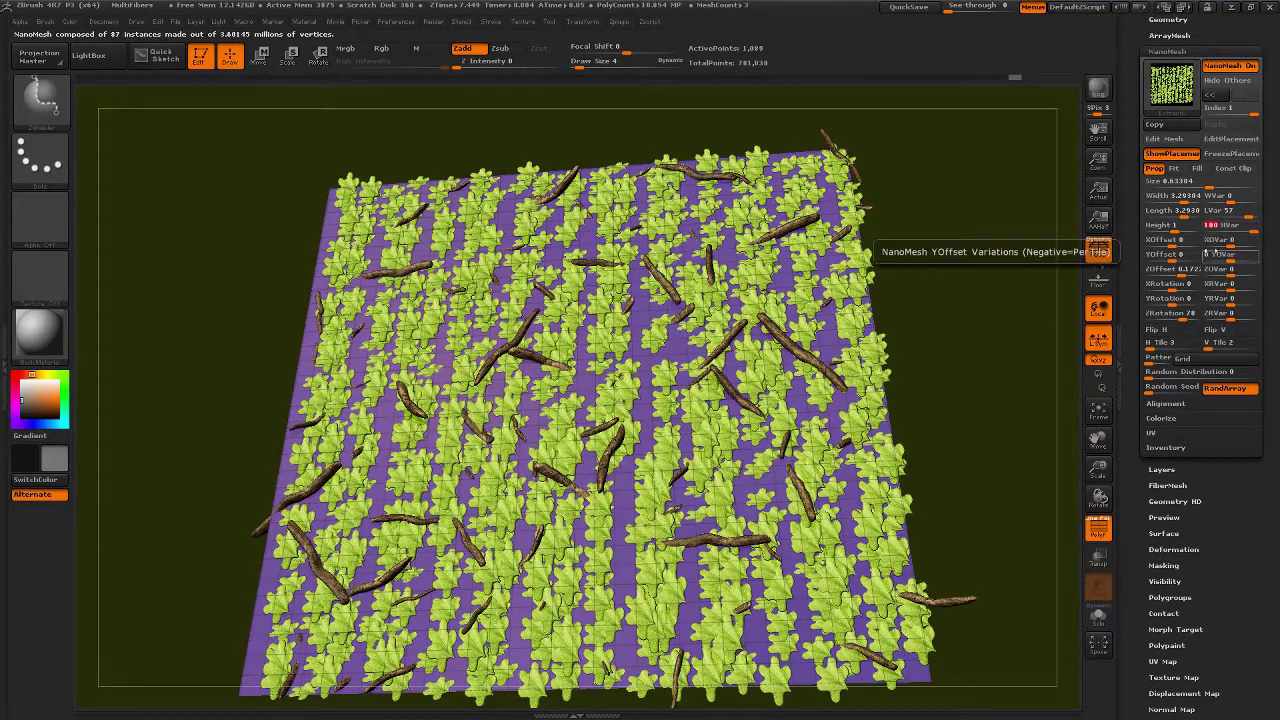
# - Randomize the leaves' orientation with XRotation 136, YRotation 125, ZRotation -115, XRVar and ZRVar 100, and a negative YRVar
pyautogui.moveTo(1178, 244)
pyautogui.mouseDown()
pyautogui.moveTo(1192, 243)
pyautogui.moveTo(1178, 244)
pyautogui.mouseUp()
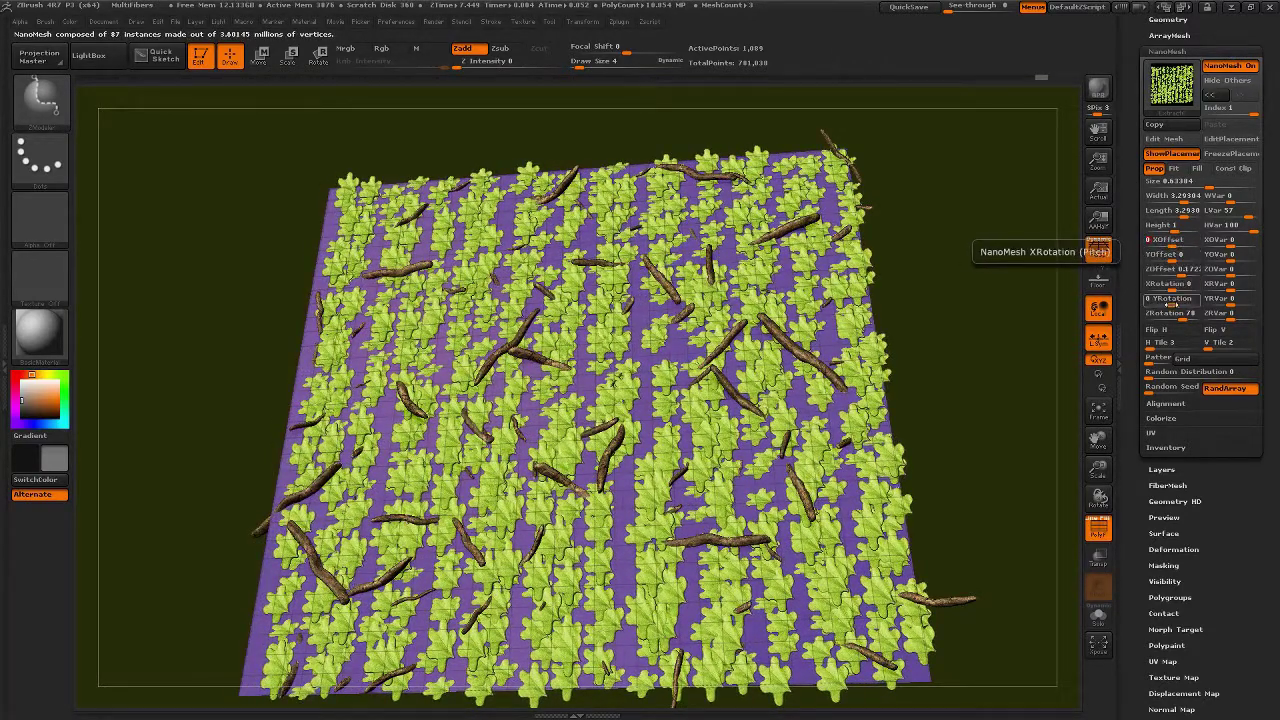
pyautogui.moveTo(1166, 284); pyautogui.dragTo(1254, 321)
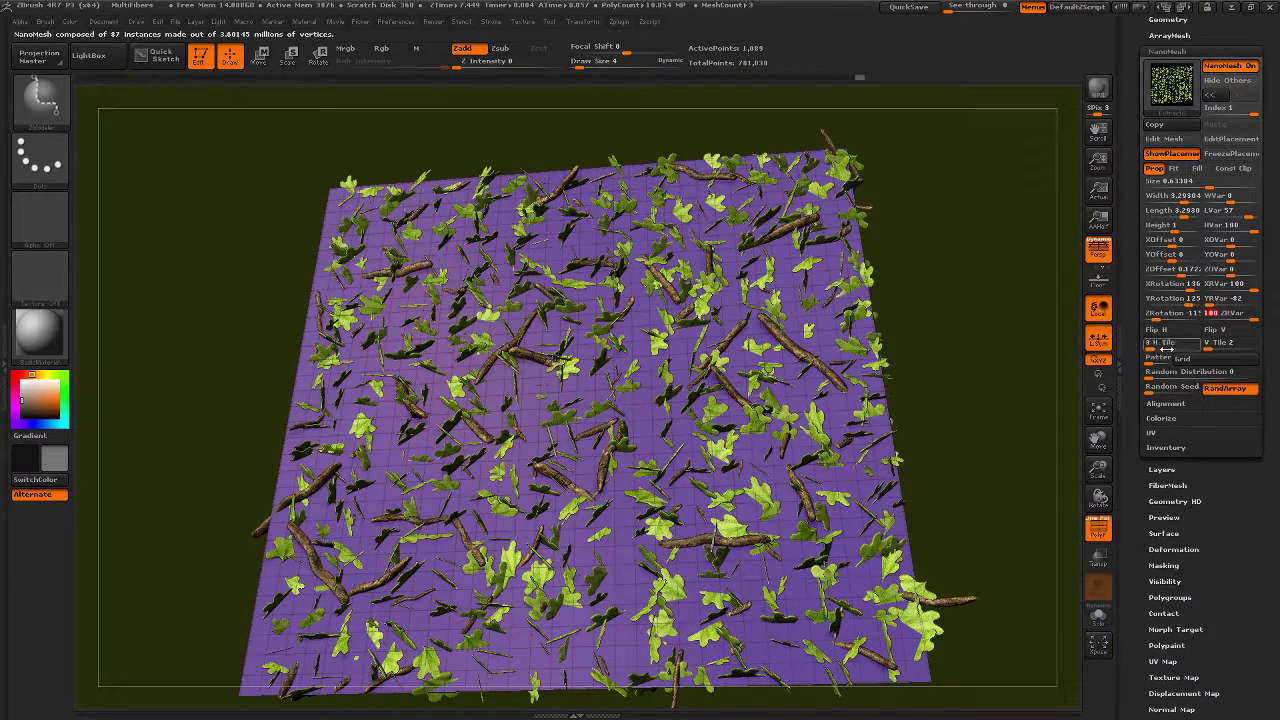
pyautogui.moveTo(948, 394); pyautogui.dragTo(945, 375)
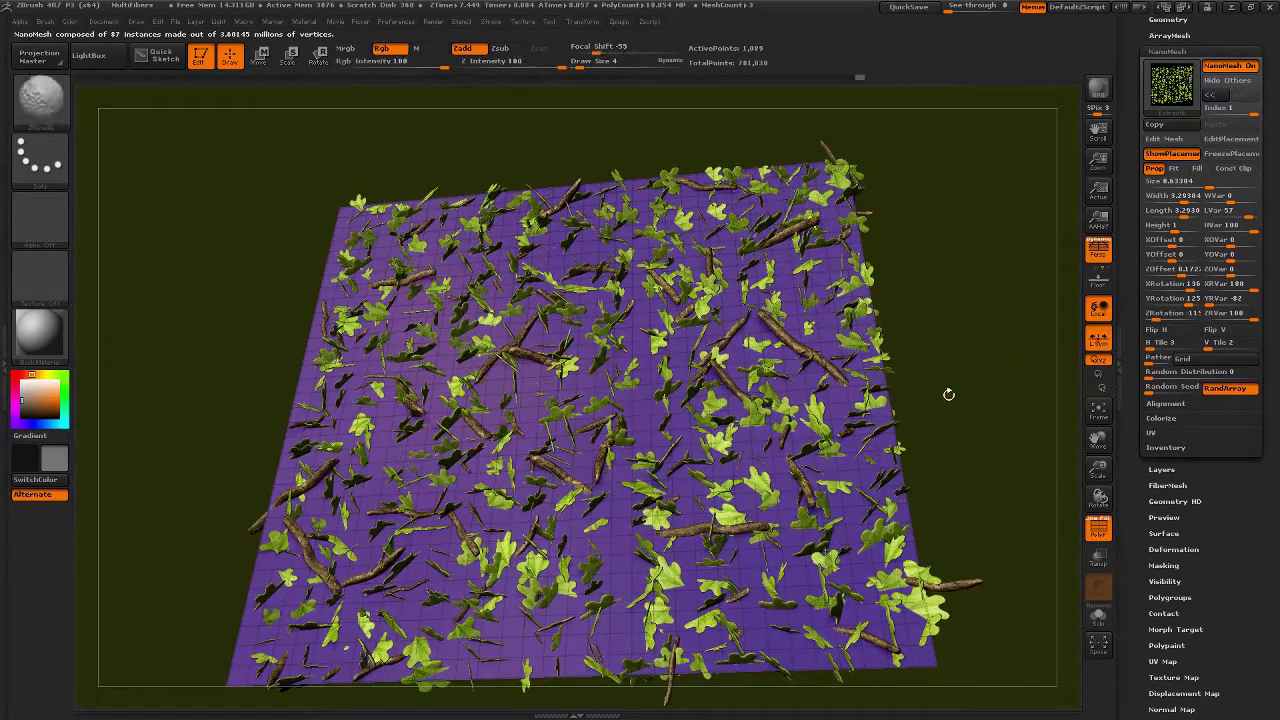
# - Hide the polyframe, and set the leaf NanoMesh's V Tile to 3 and Size to about 1.3
pyautogui.hotkey('shift', 'f')
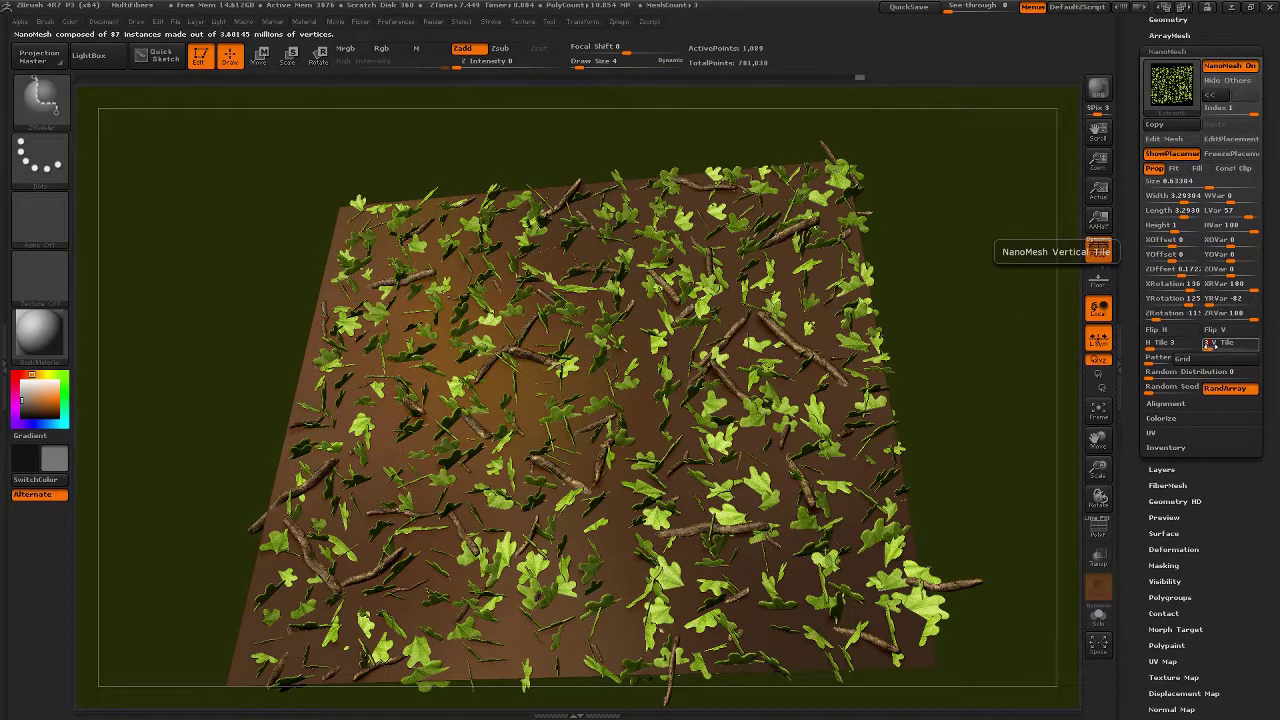
pyautogui.click(1210, 344)
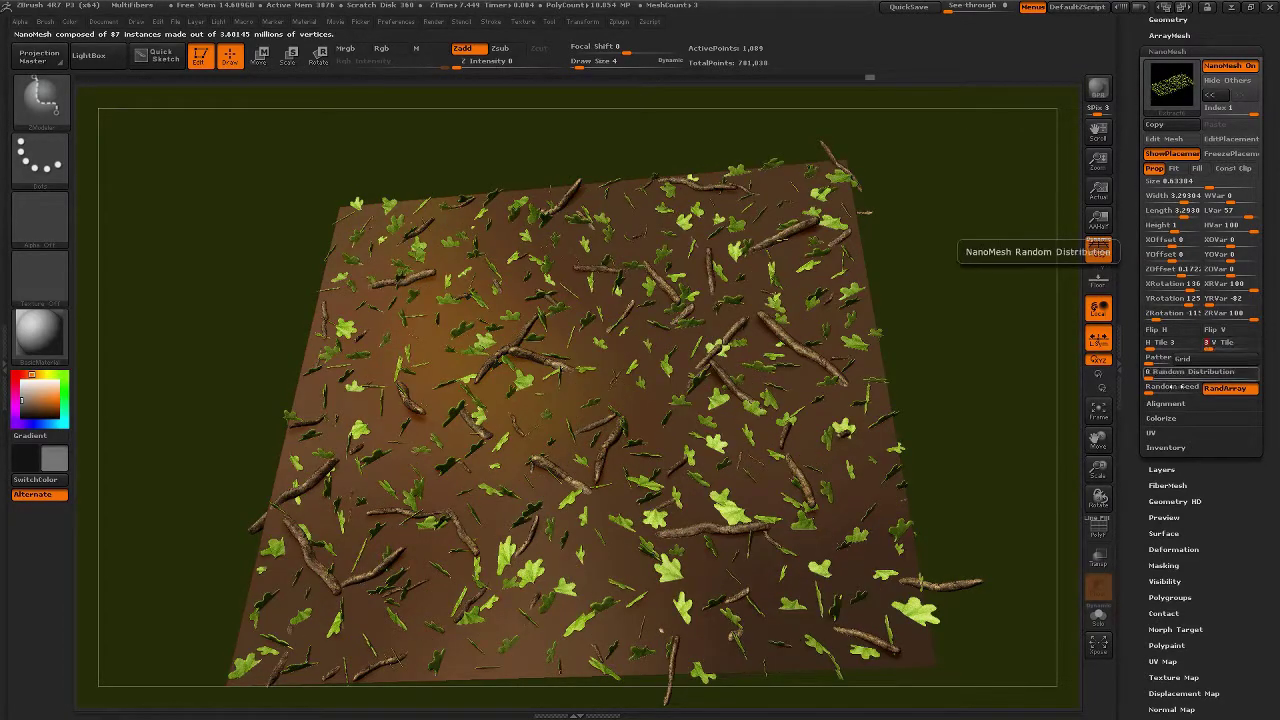
pyautogui.moveTo(1213, 187); pyautogui.dragTo(1219, 187)
pyautogui.moveTo(941, 344)
pyautogui.mouseDown()
pyautogui.moveTo(946, 283)
pyautogui.moveTo(972, 333)
pyautogui.moveTo(918, 399)
pyautogui.moveTo(967, 341)
pyautogui.mouseUp()
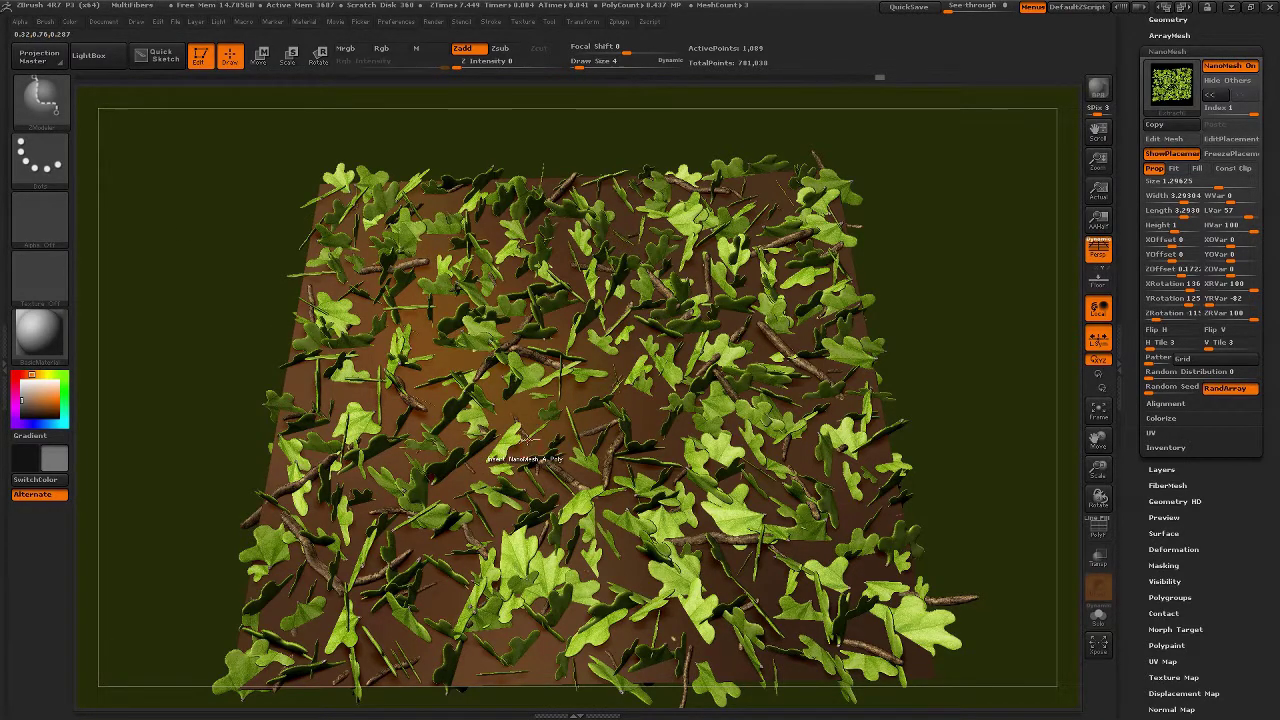
# - Choose the Rock mesh as the next NanoMesh to insert
pyautogui.press('m')
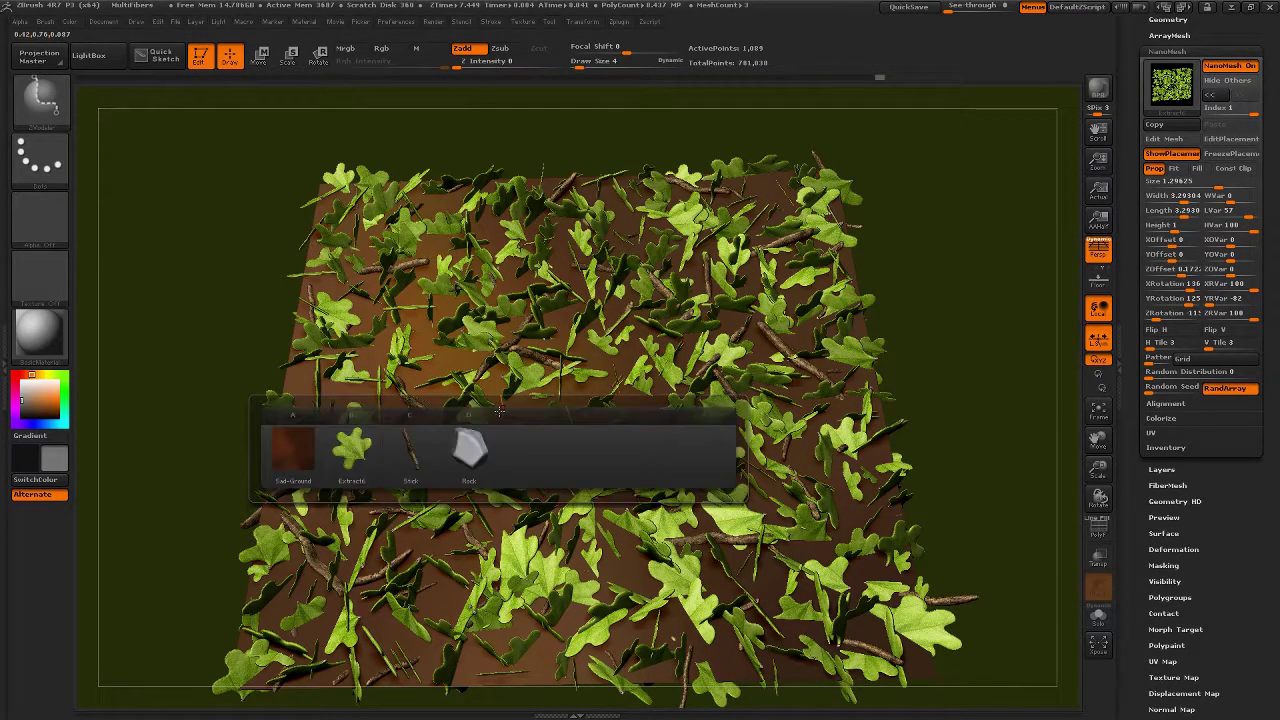
pyautogui.moveTo(479, 452)
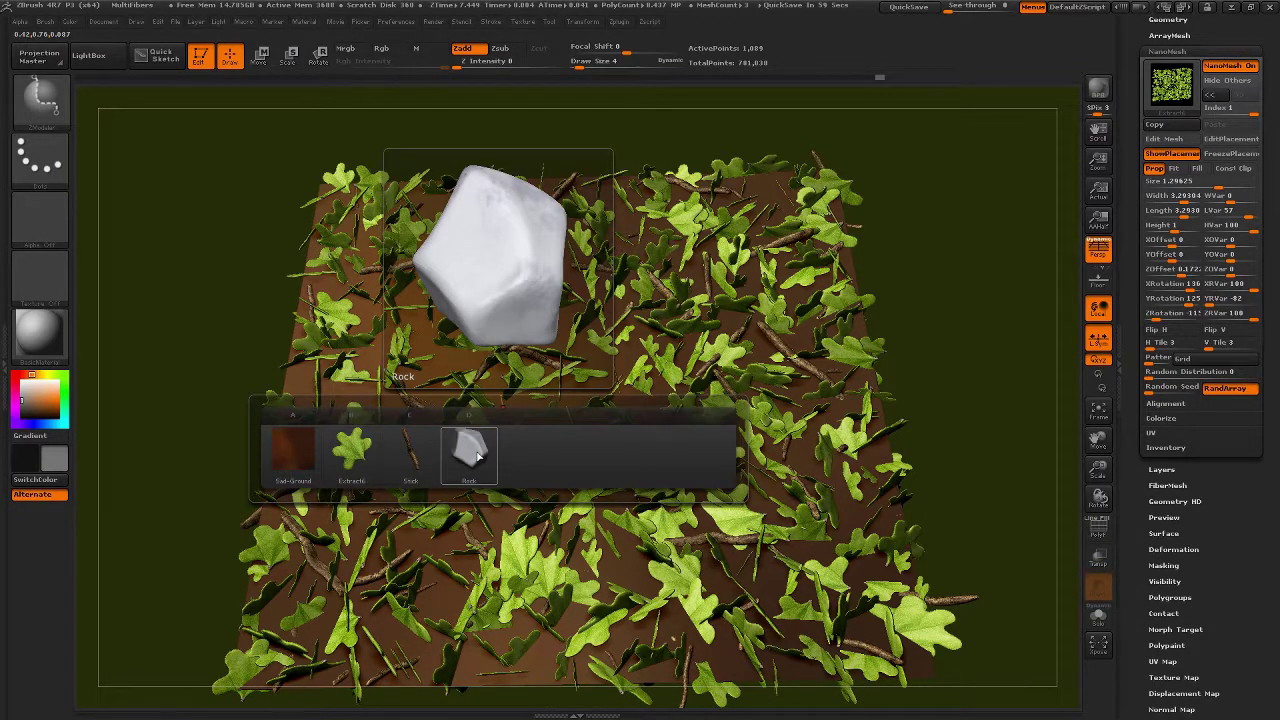
pyautogui.click(478, 456)
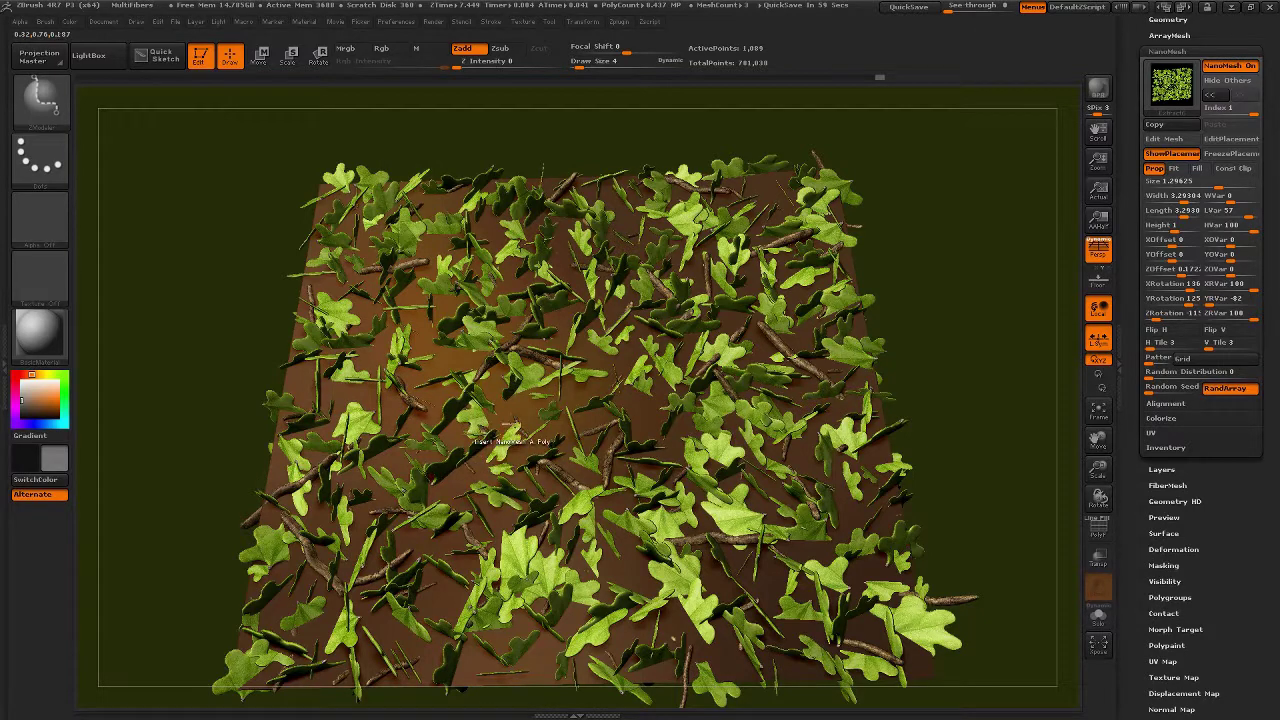
# - Try to insert the Rock NanoMesh on the ground near the middle of the plane and check the polyframe
pyautogui.click(523, 416)
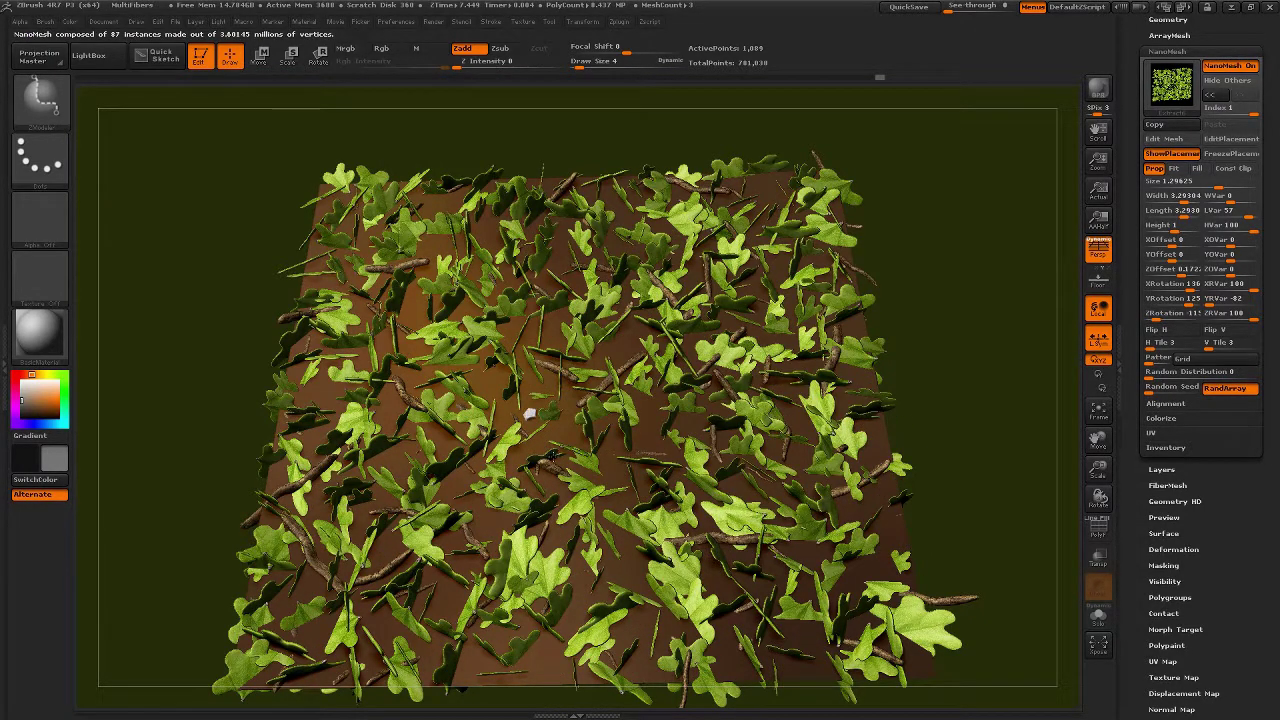
pyautogui.moveTo(530, 413); pyautogui.dragTo(538, 420)
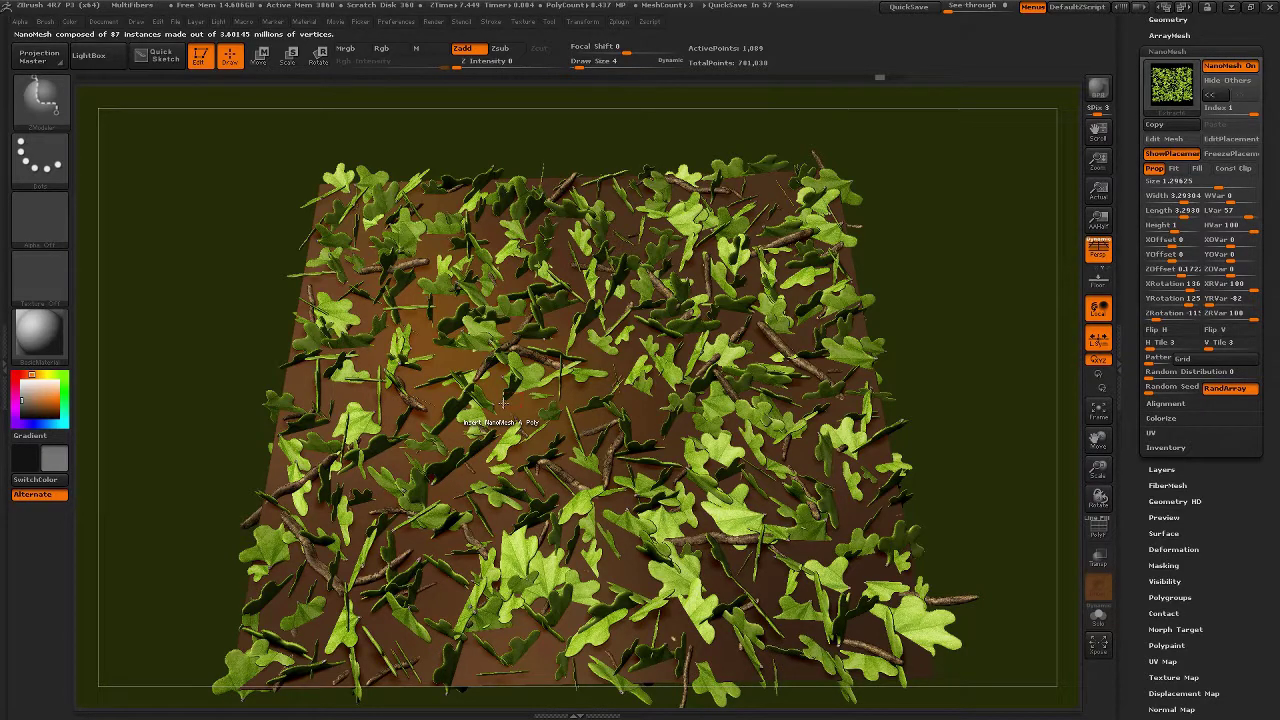
pyautogui.press('shift')
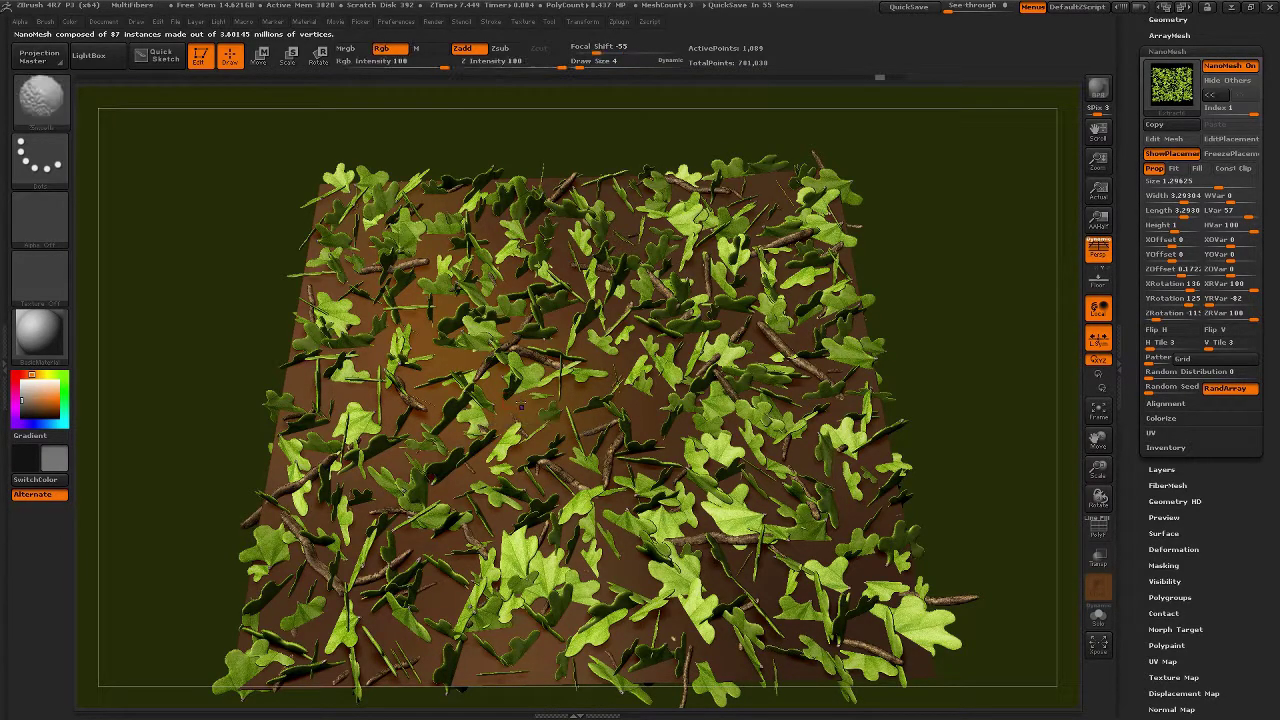
pyautogui.hotkey('shift', 'f')
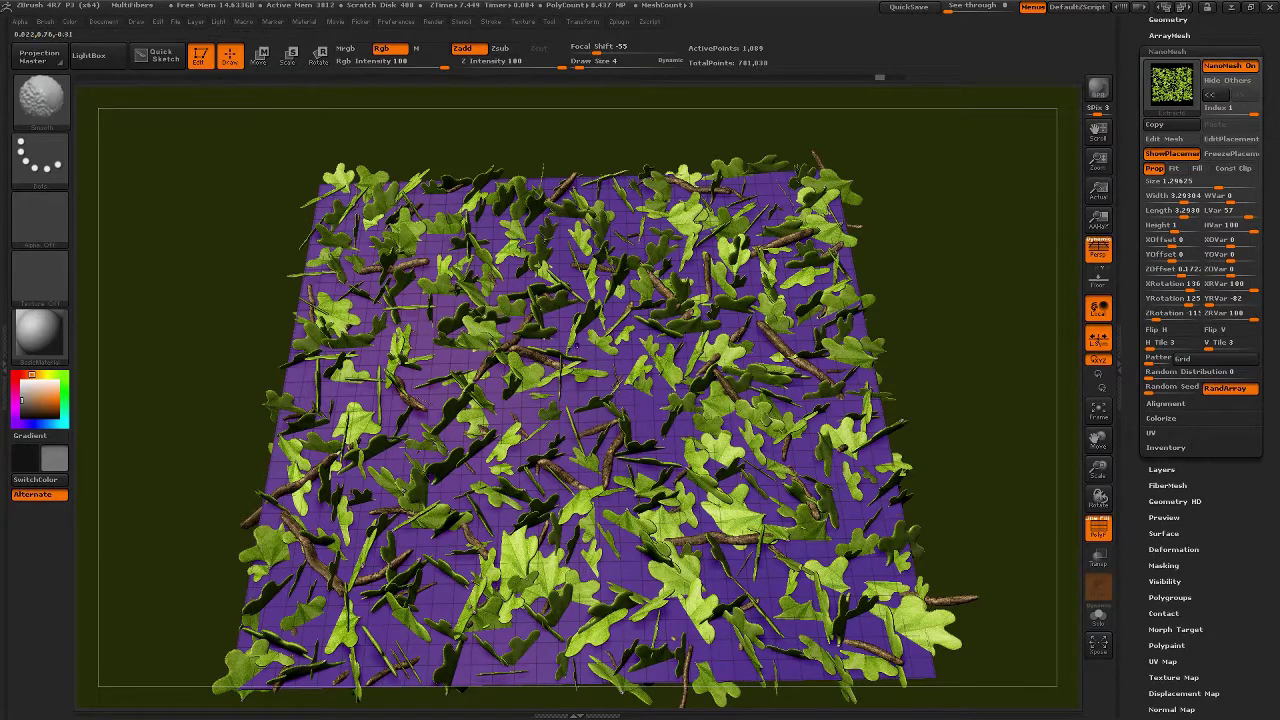
pyautogui.hotkey('shift', 'f')
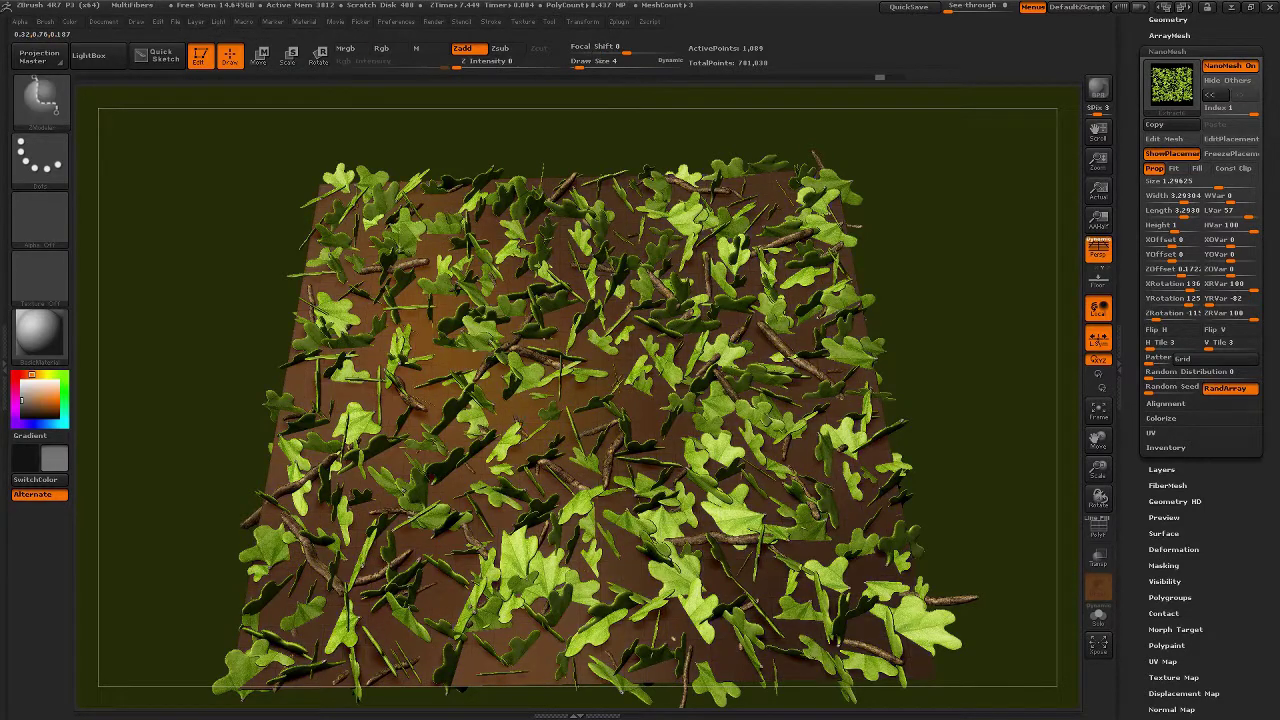
# - Insert the Rock NanoMesh across all polygons of the ground plane at a Size of about 0.73
pyautogui.click(527, 415)
pyautogui.click(515, 442)
pyautogui.click(527, 415)
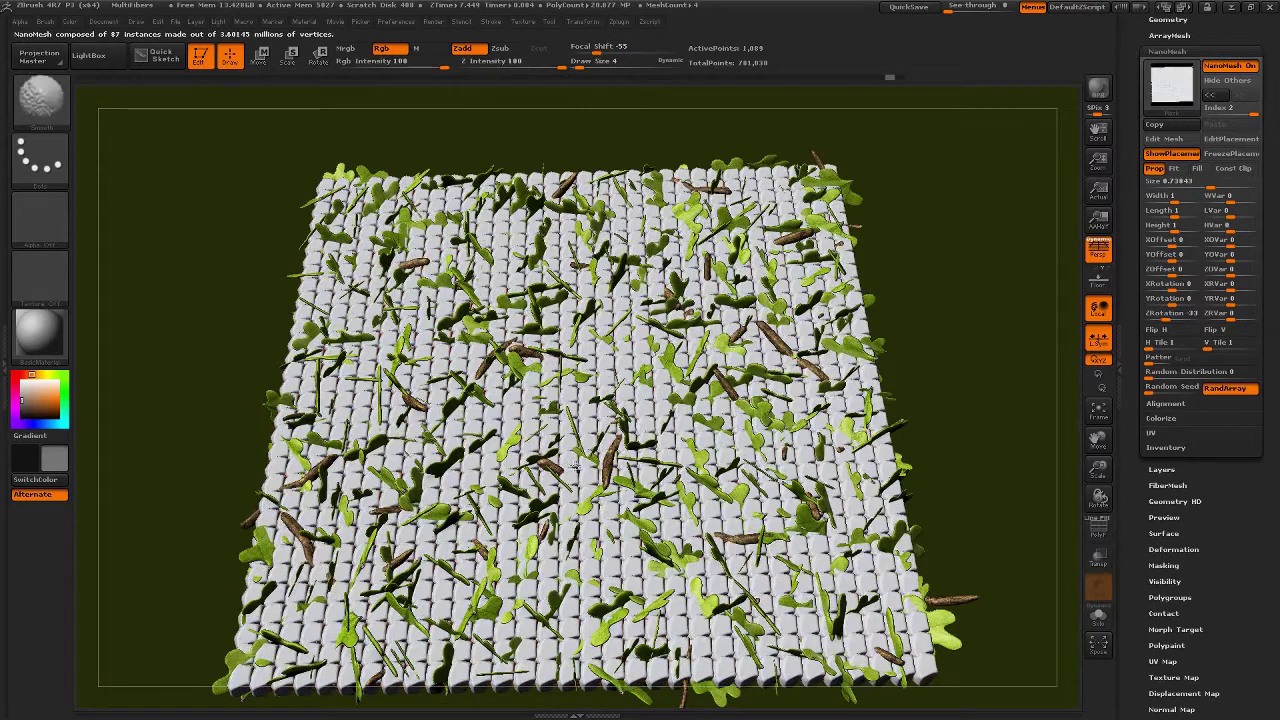
# - Review the leaf and stick NanoMesh settings and return to the Rock NanoMesh at Index 2
pyautogui.press('shift')
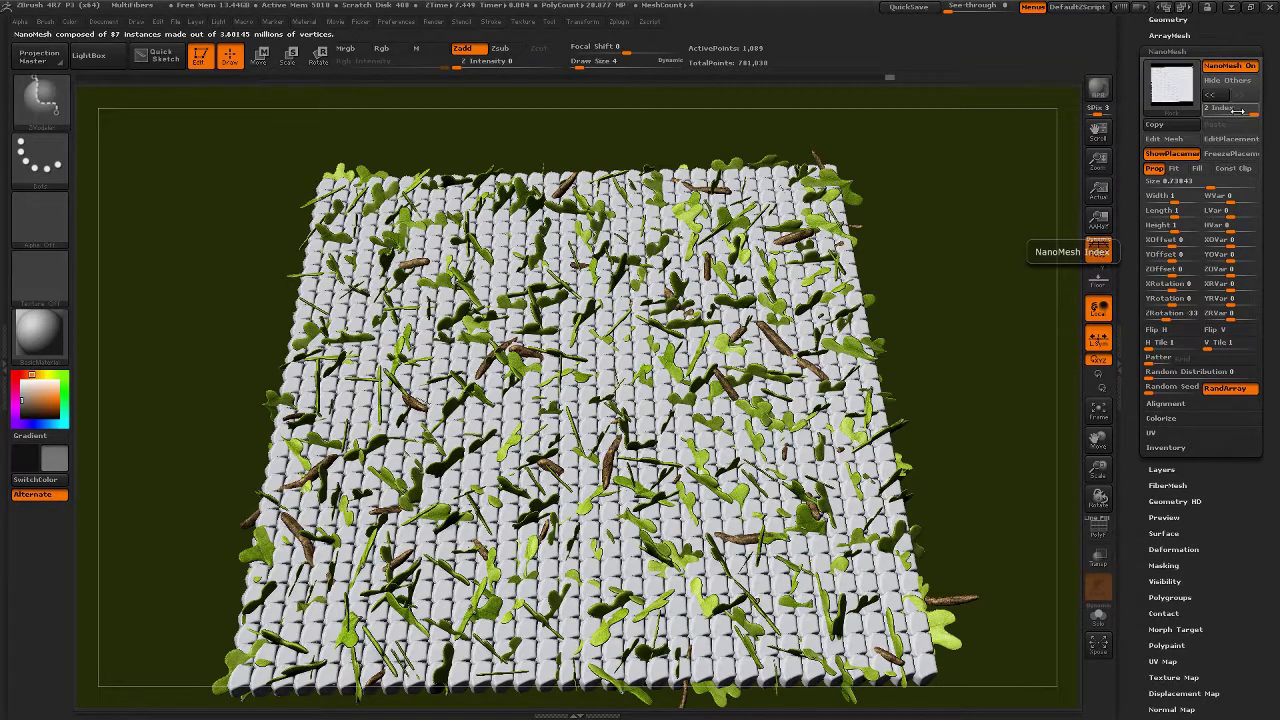
pyautogui.click(1210, 96)
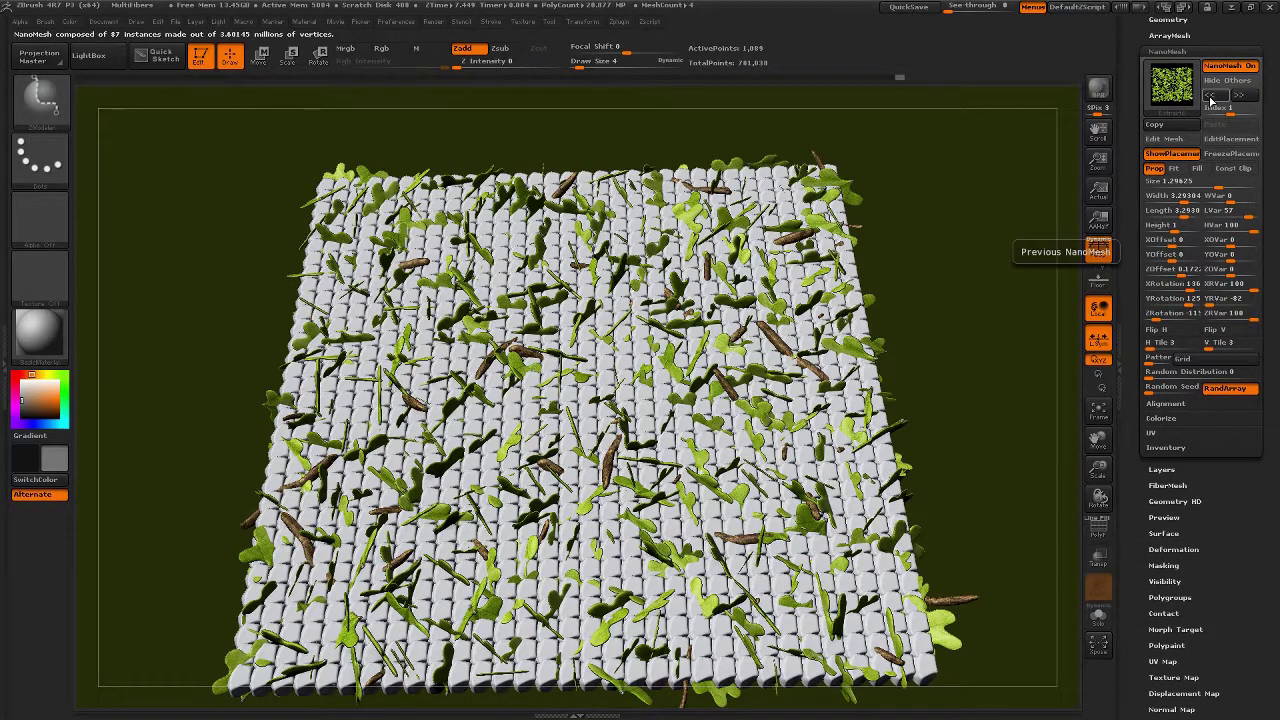
pyautogui.click(1210, 97)
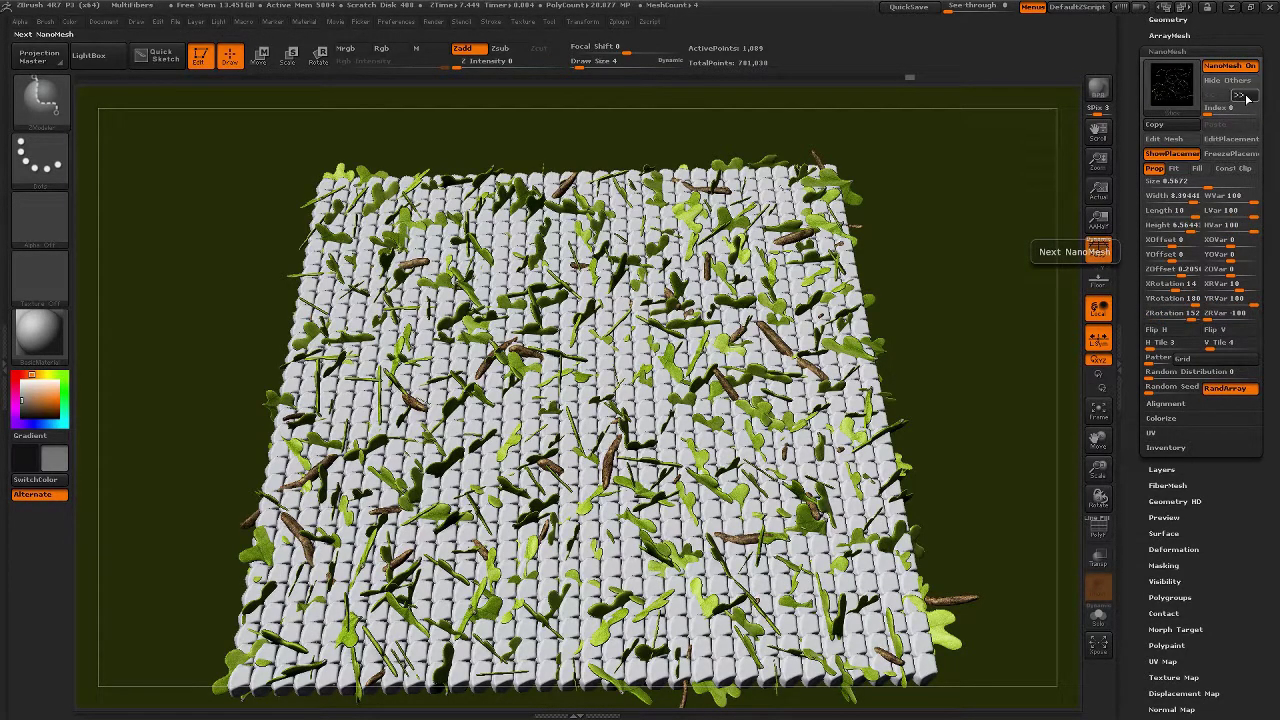
pyautogui.click(1242, 96)
pyautogui.click(1242, 96)
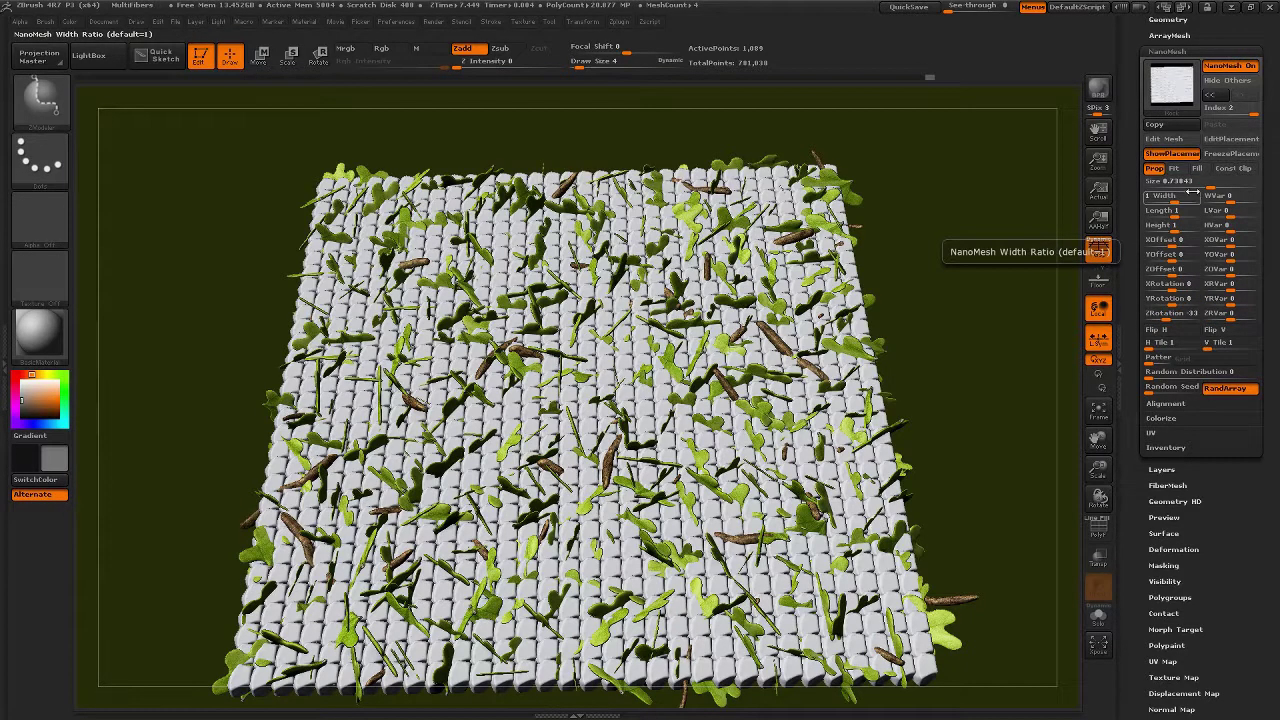
# - Reduce the Rock NanoMesh's Size to about 0.21 and set its H Tile to 2 and V Tile to 4
pyautogui.moveTo(1192, 192)
pyautogui.mouseDown()
pyautogui.moveTo(1178, 186)
pyautogui.moveTo(1207, 189)
pyautogui.mouseUp()
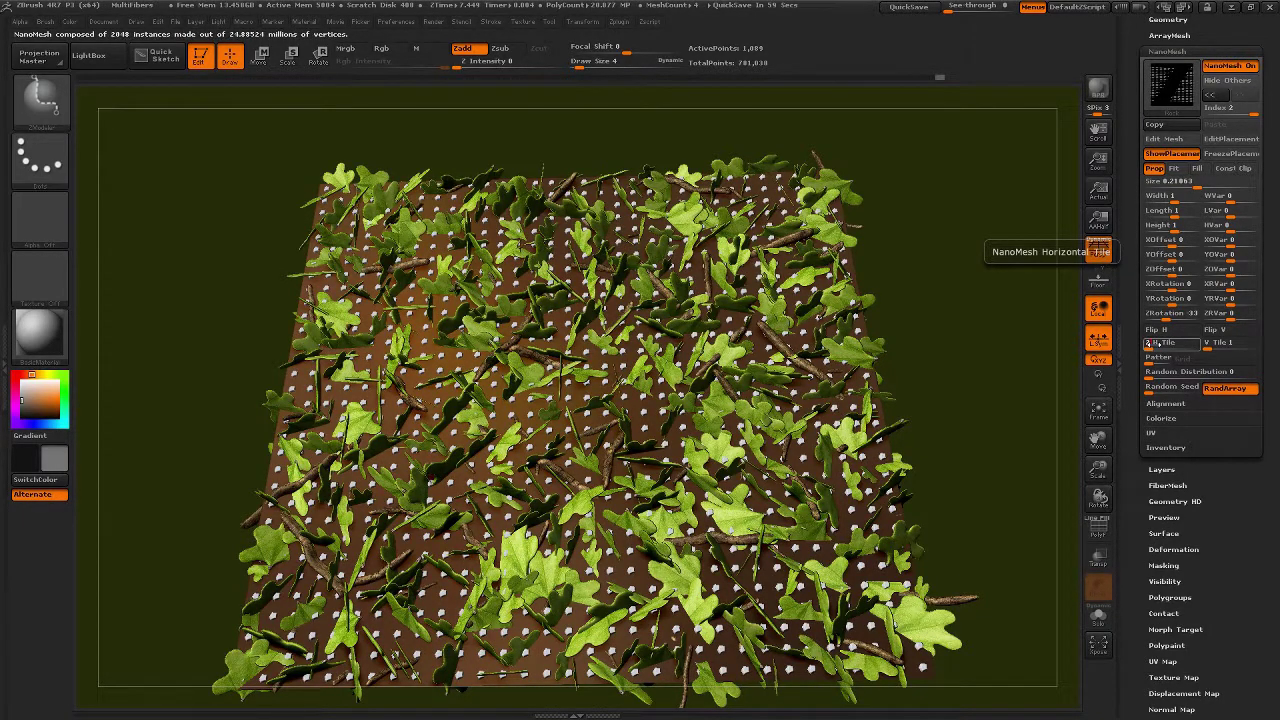
pyautogui.click(1148, 343)
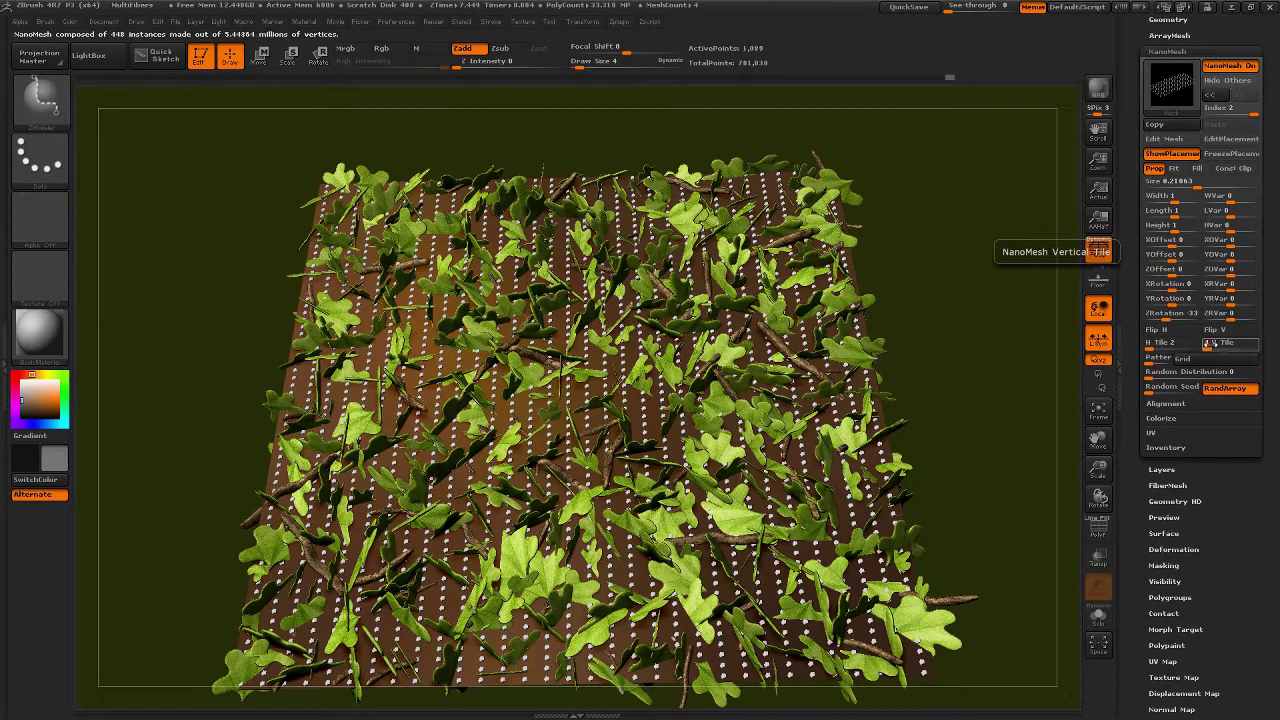
pyautogui.click(1209, 343)
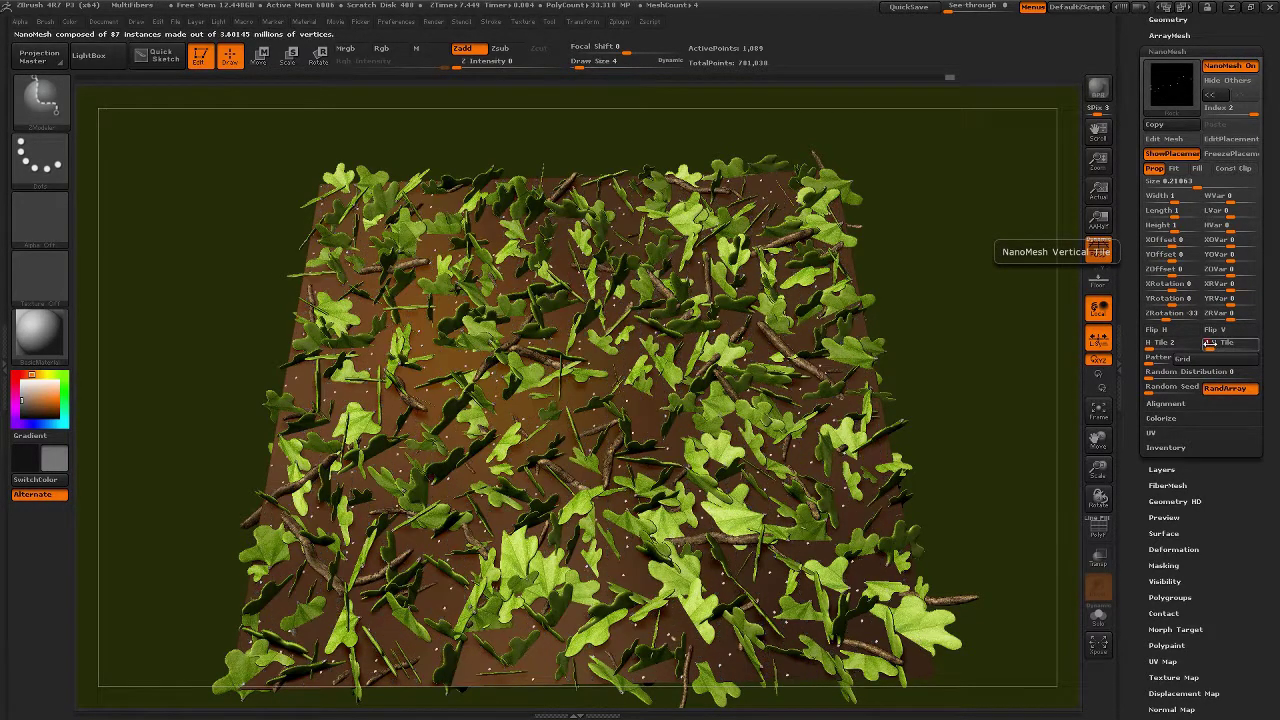
# - Set the Rock NanoMesh's Size to about 1.49 and its Random Distribution to about 0.25
pyautogui.moveTo(1197, 183); pyautogui.dragTo(1220, 183)
pyautogui.click(1197, 183)
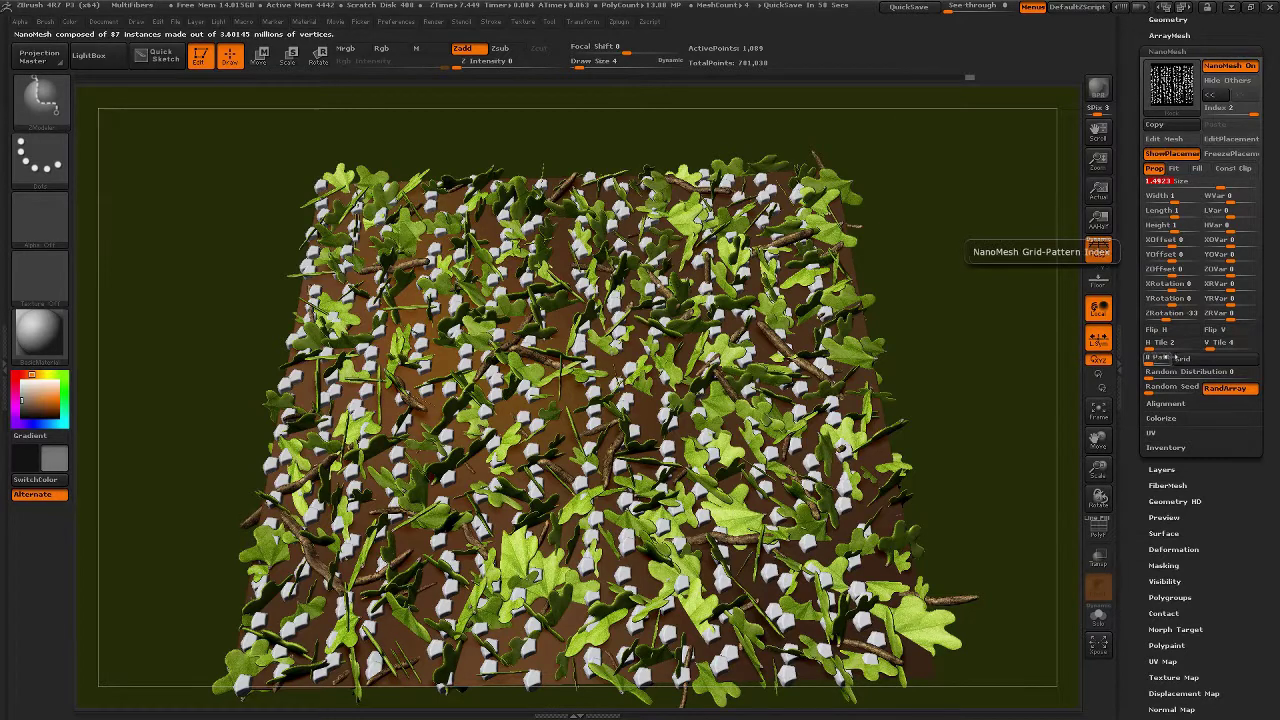
pyautogui.moveTo(1158, 376); pyautogui.dragTo(1168, 377)
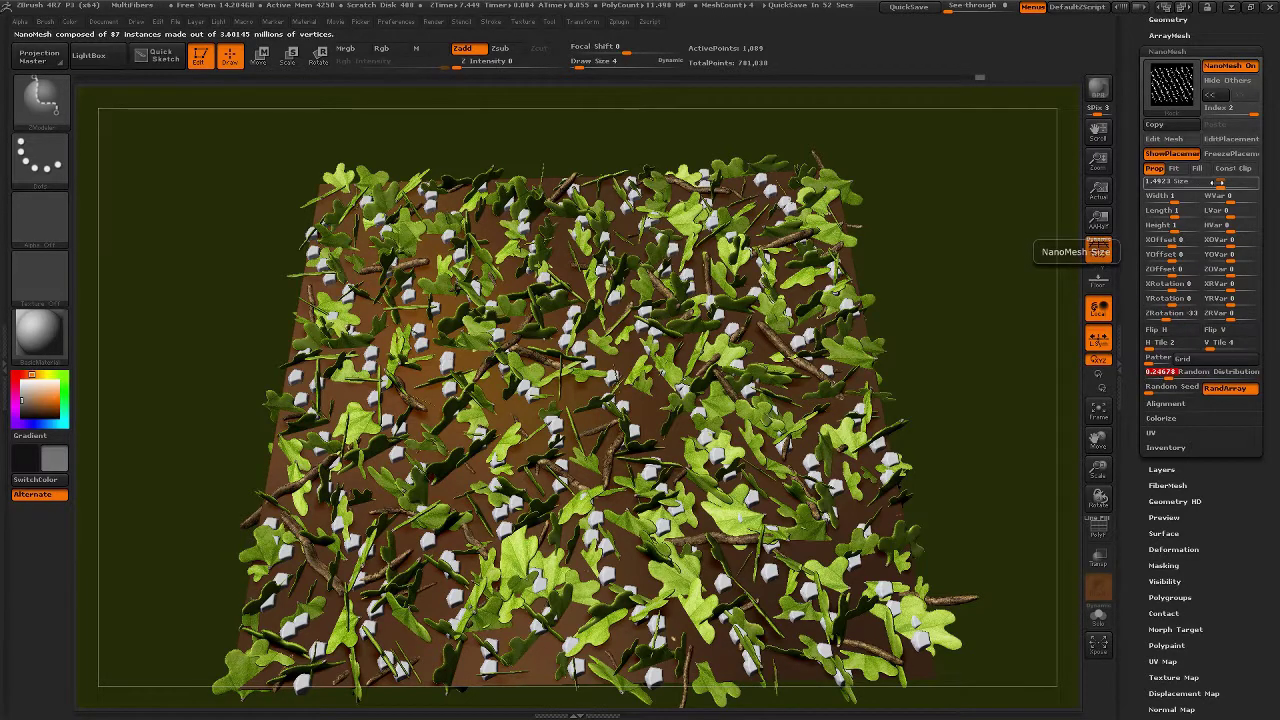
# - Set the rocks' Size to about 2.42, Width 2.41, Length 2.22 and Height 3.05, with WVar 62, LVar 94 and HVar 32
pyautogui.moveTo(1225, 186); pyautogui.dragTo(1238, 186)
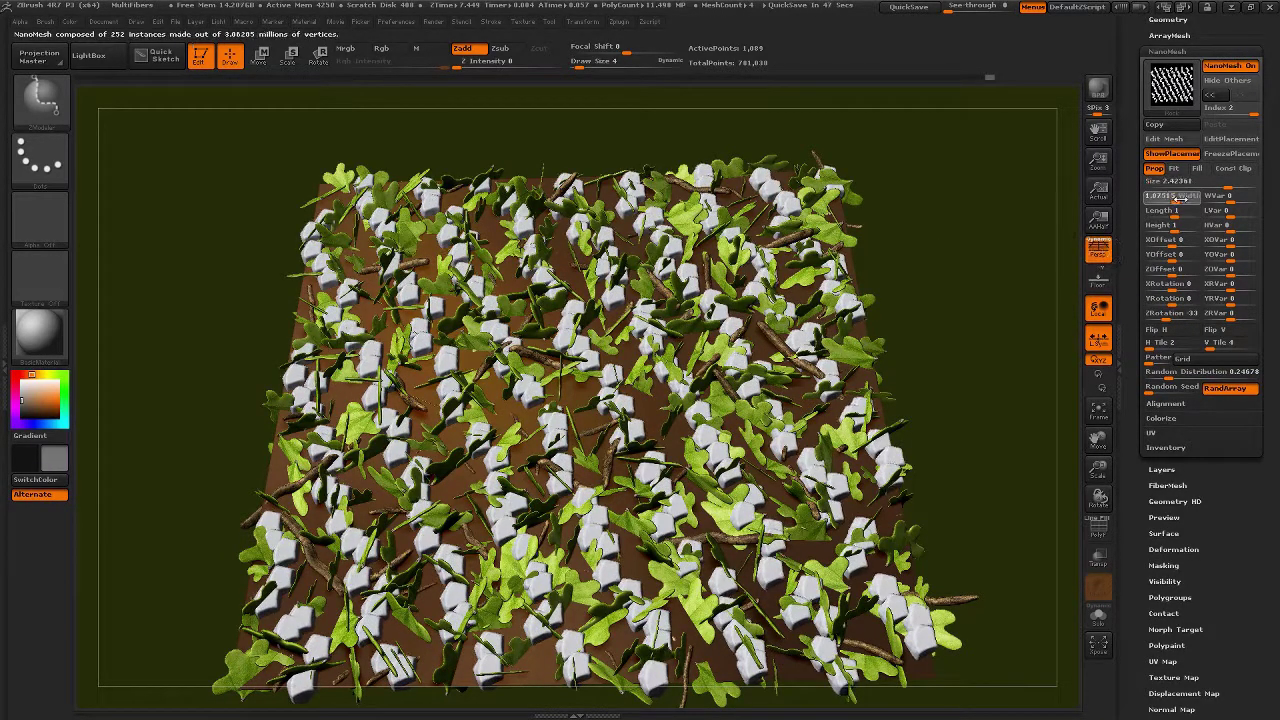
pyautogui.moveTo(1183, 198); pyautogui.dragTo(1186, 199)
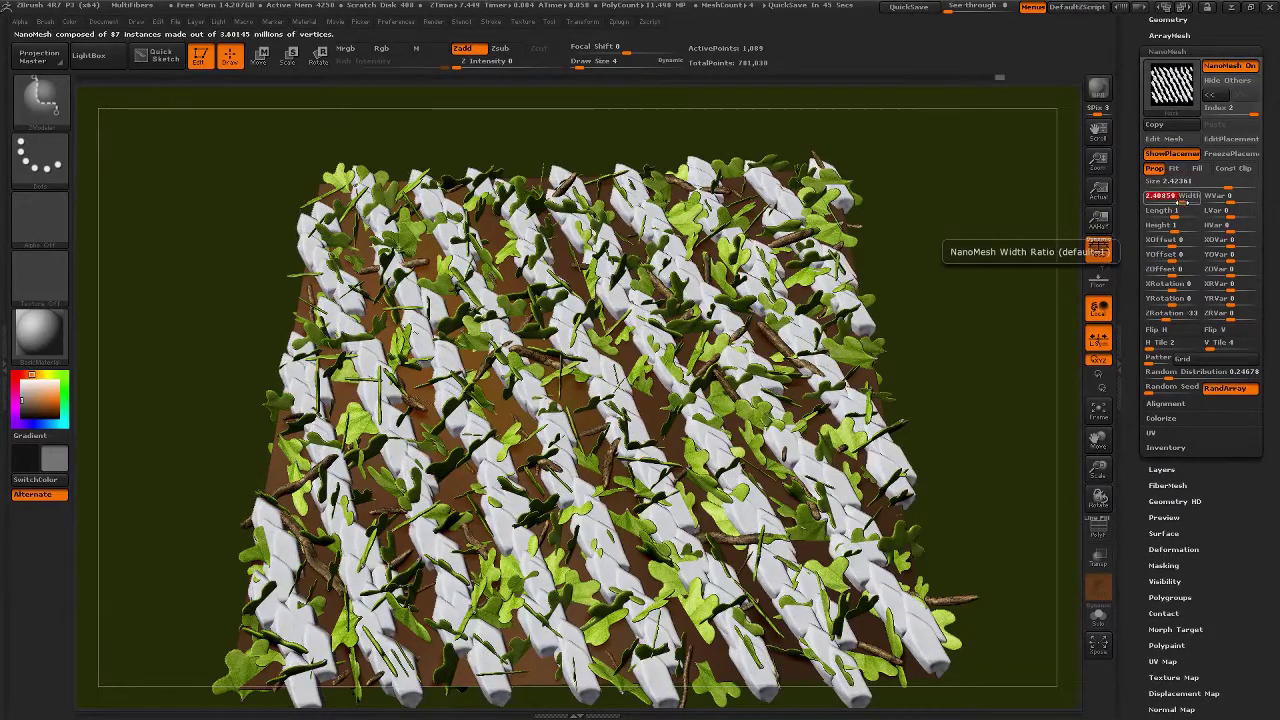
pyautogui.moveTo(1176, 216); pyautogui.dragTo(1245, 229)
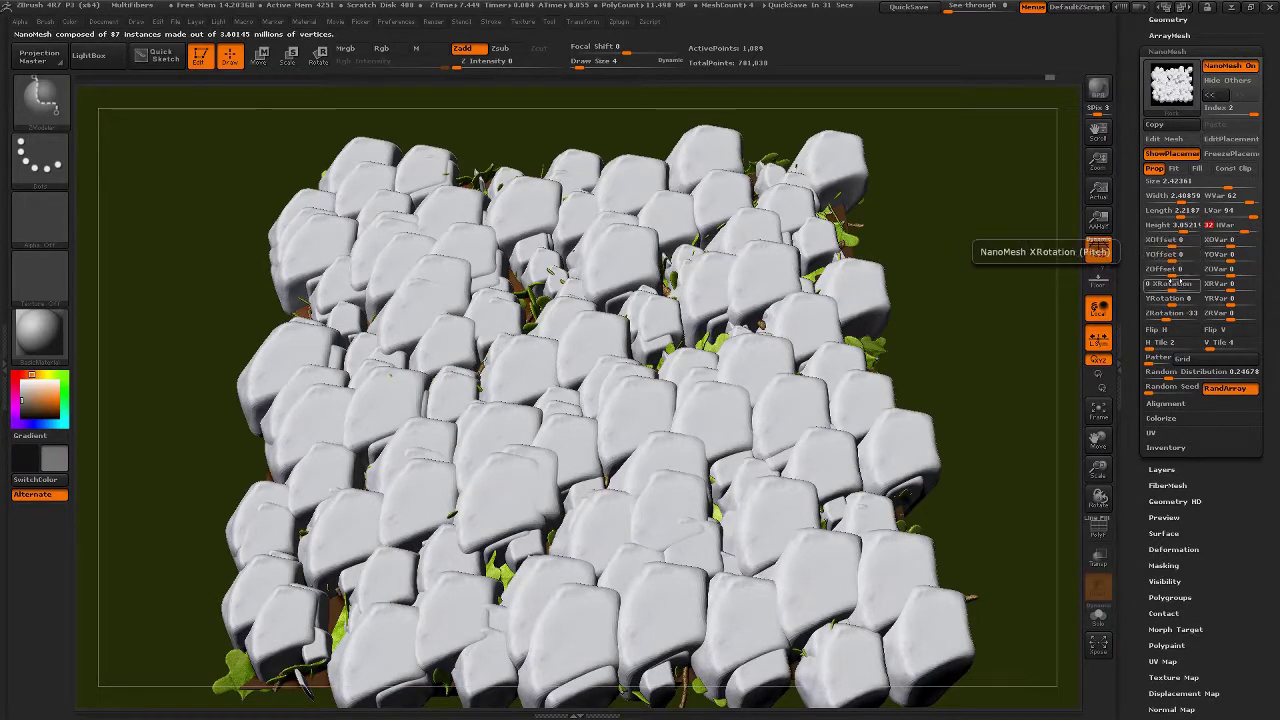
# - Randomize the rocks' orientation with XRotation 130, XRVar -100, YRotation about -140, YRVar 100 and ZRVar 82
pyautogui.moveTo(1175, 285)
pyautogui.mouseDown()
pyautogui.moveTo(1210, 287)
pyautogui.moveTo(1198, 288)
pyautogui.mouseUp()
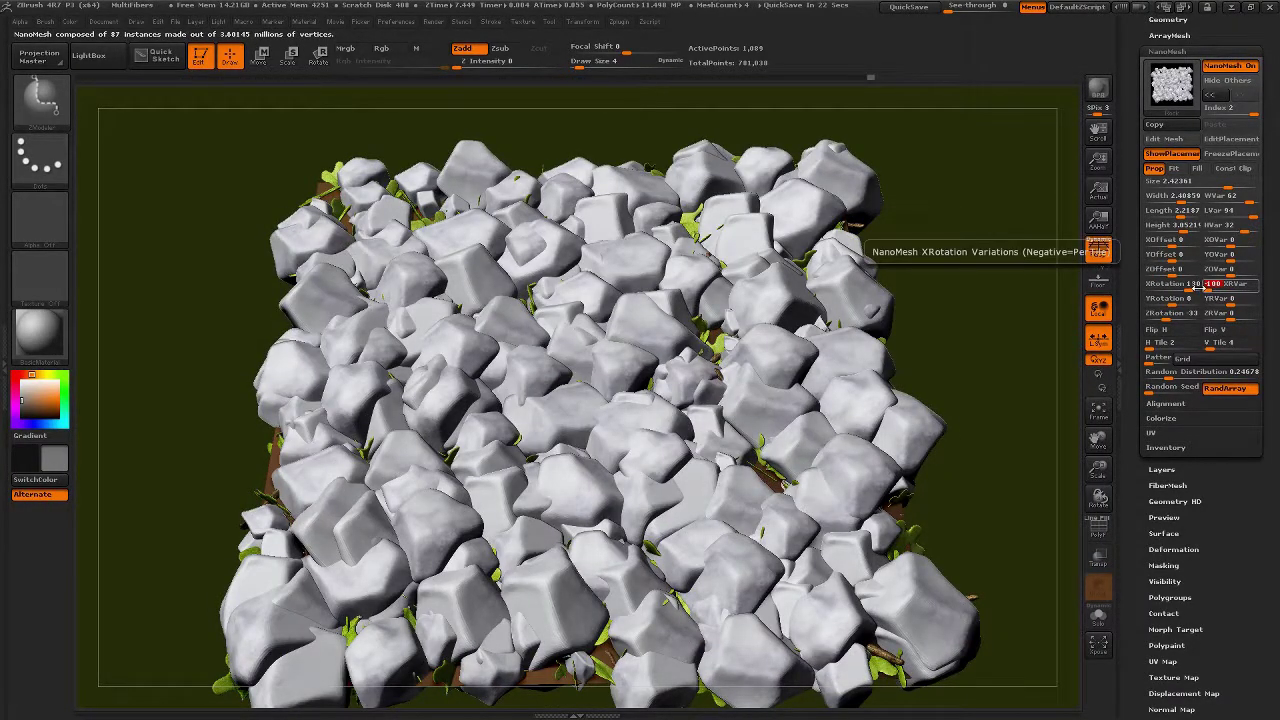
pyautogui.moveTo(1170, 300); pyautogui.dragTo(1257, 302)
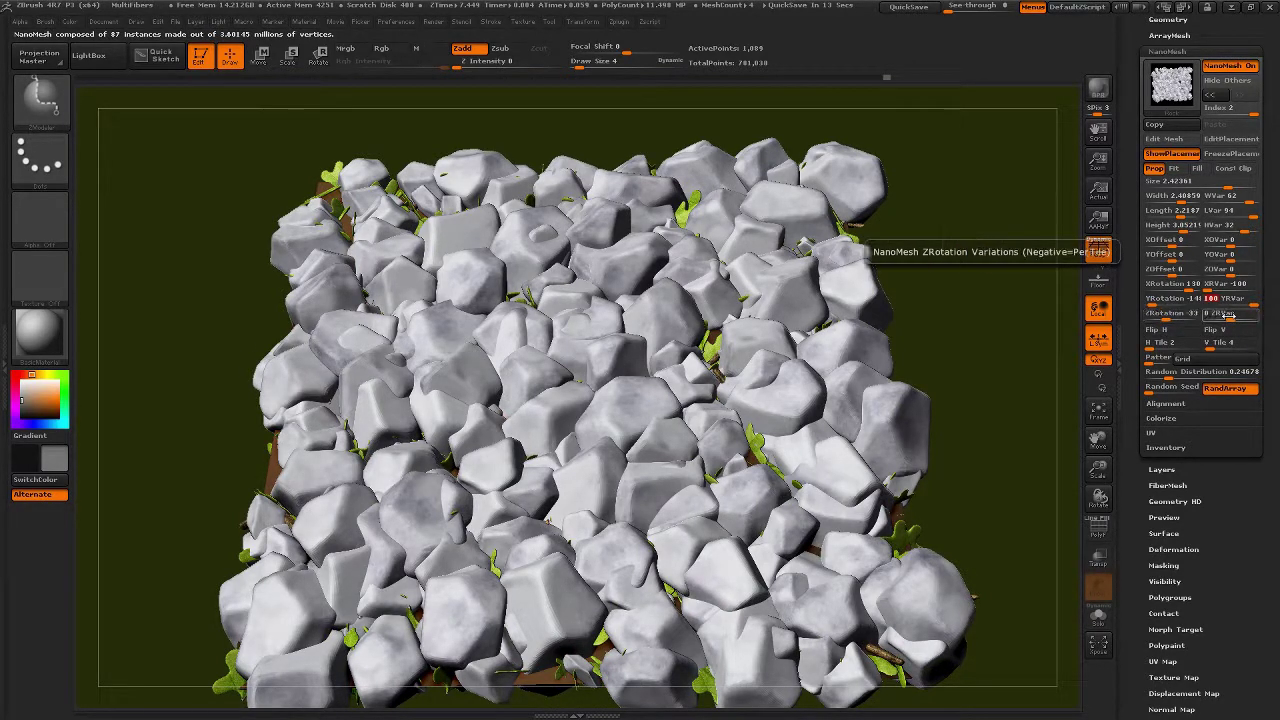
pyautogui.moveTo(1228, 314); pyautogui.dragTo(1254, 319)
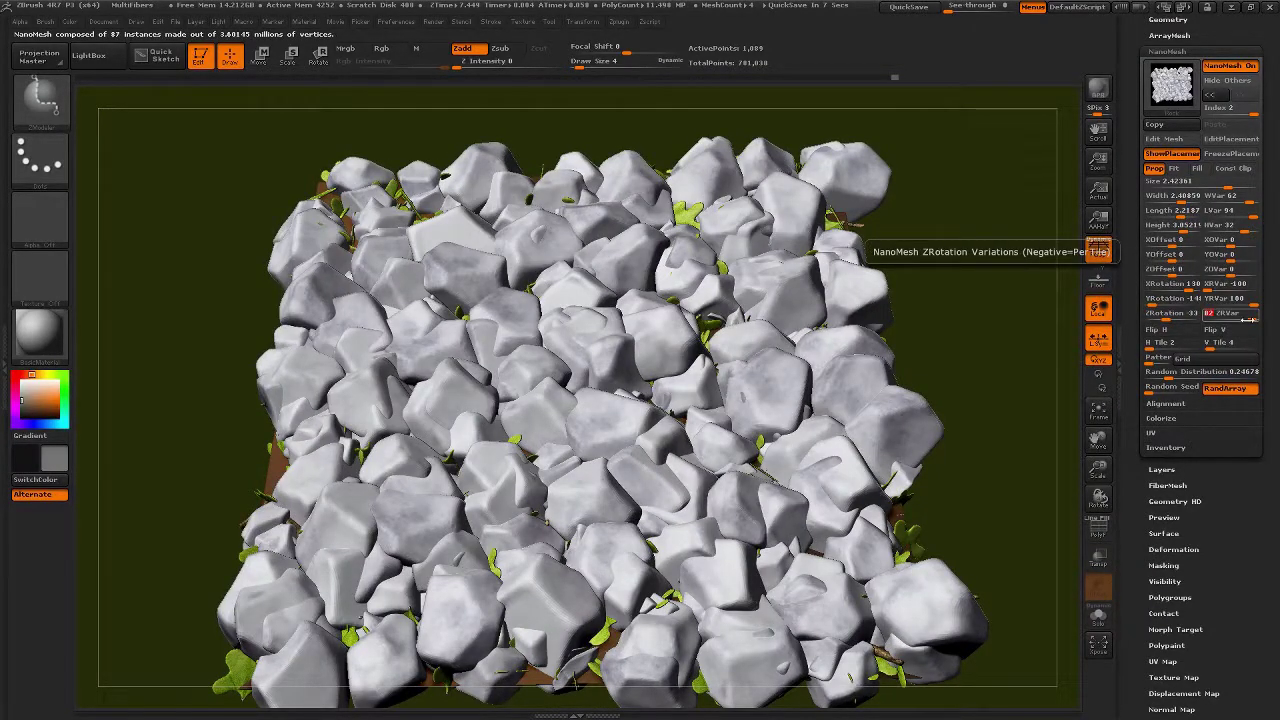
# - Set the Rock NanoMesh's V Tile to 8 and its Size to about 2.13
pyautogui.click(1216, 187)
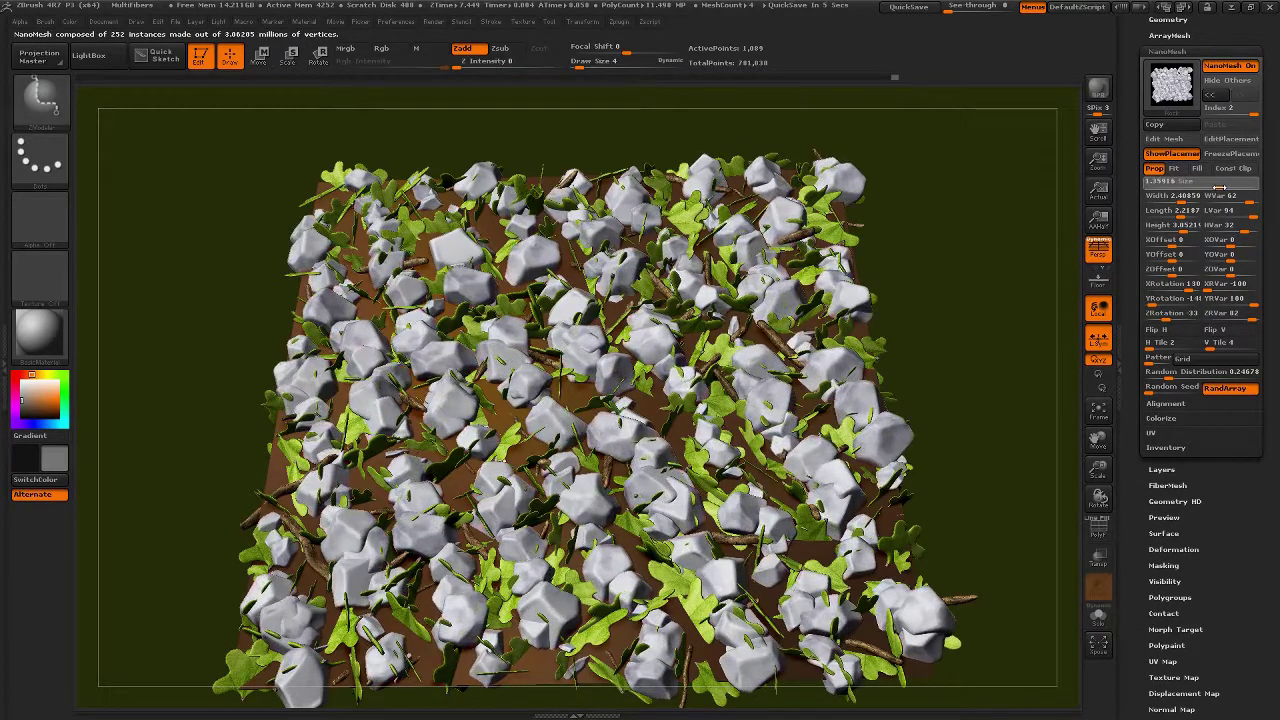
pyautogui.moveTo(1220, 187); pyautogui.dragTo(1213, 188)
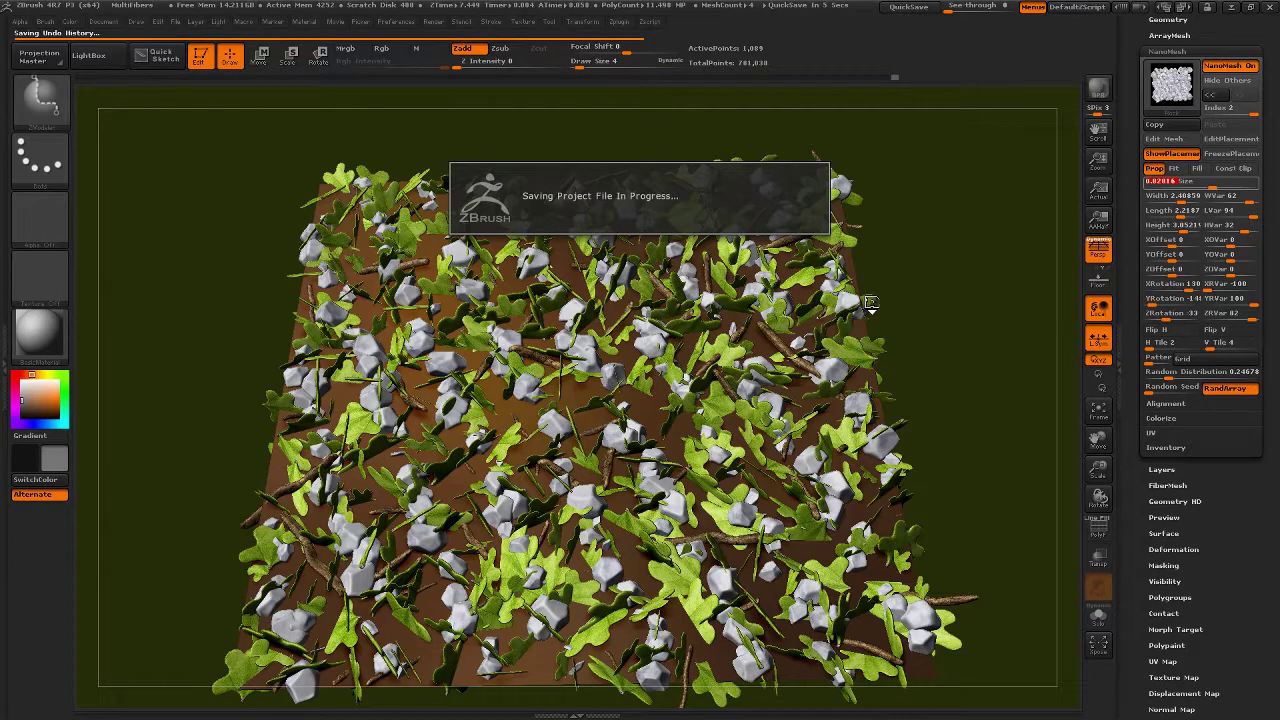
pyautogui.click(1210, 343)
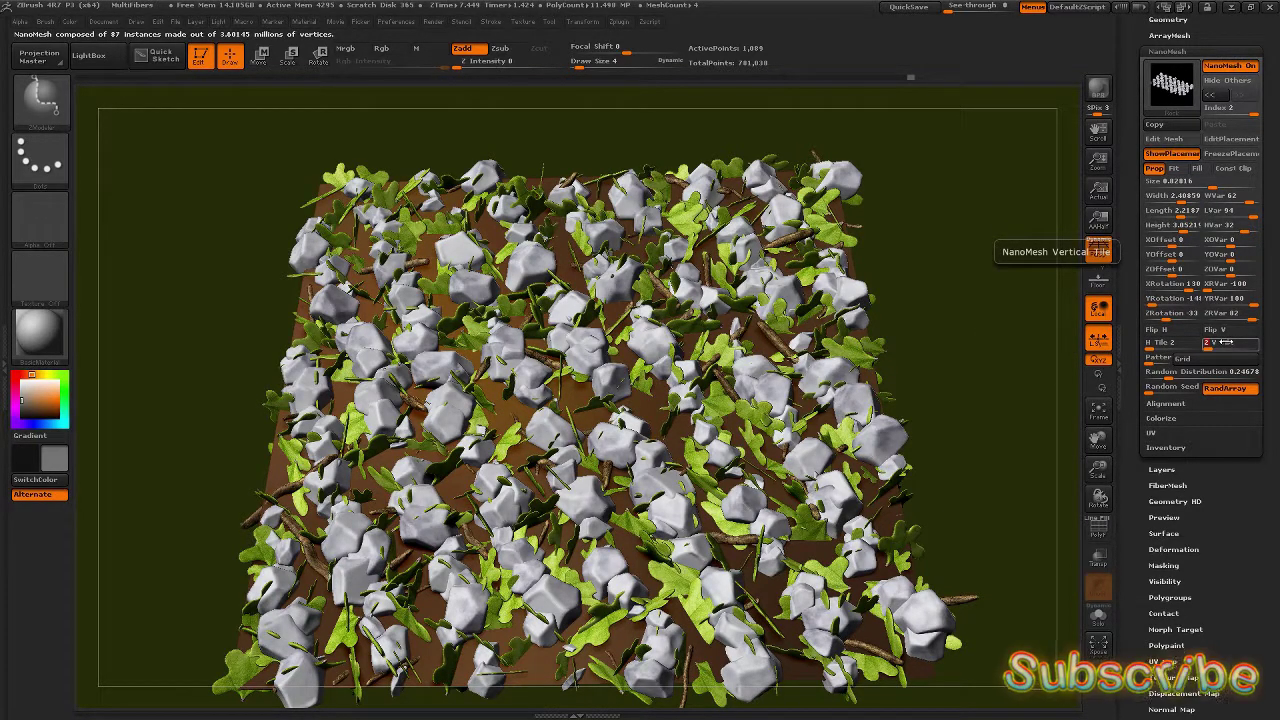
pyautogui.moveTo(1226, 342); pyautogui.dragTo(1237, 342)
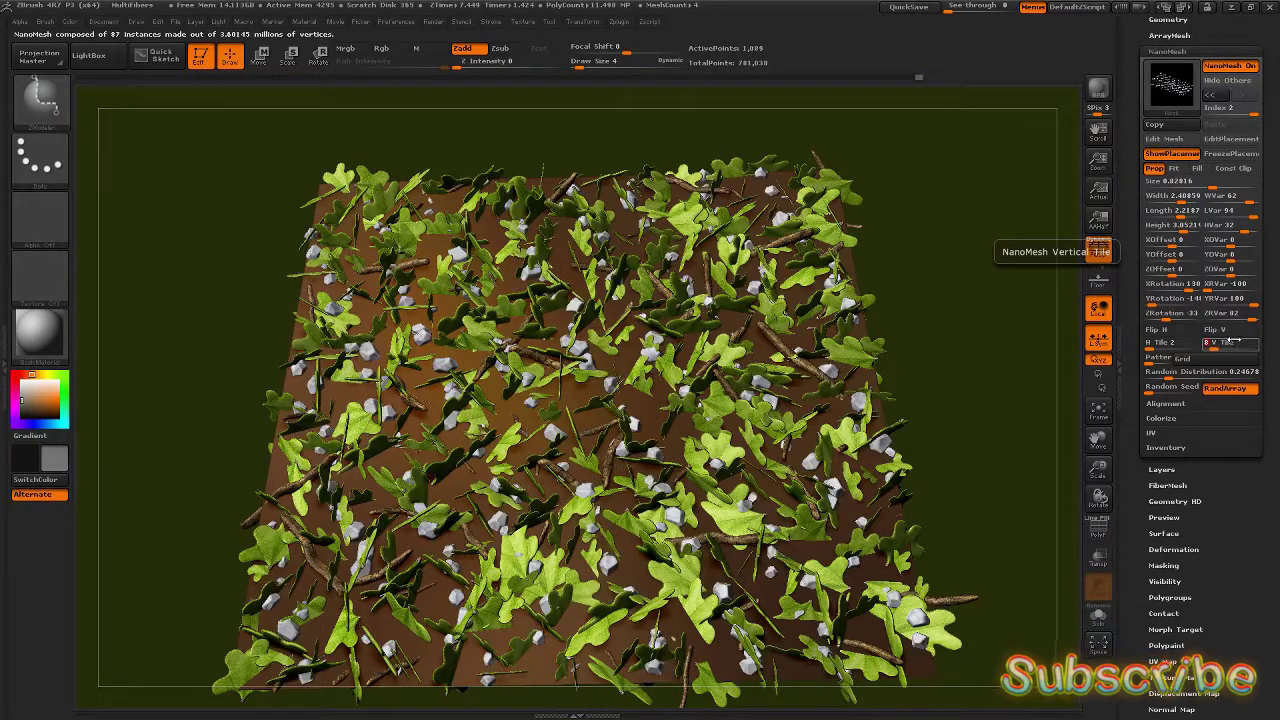
pyautogui.moveTo(1217, 187); pyautogui.dragTo(1224, 187)
pyautogui.moveTo(959, 381); pyautogui.dragTo(1080, 423)
# - Check the leaf subtool on its own and return to the Sad-Ground plane's NanoMesh settings
pyautogui.moveTo(1134, 59); pyautogui.dragTo(1133, 189)
pyautogui.click(1166, 243)
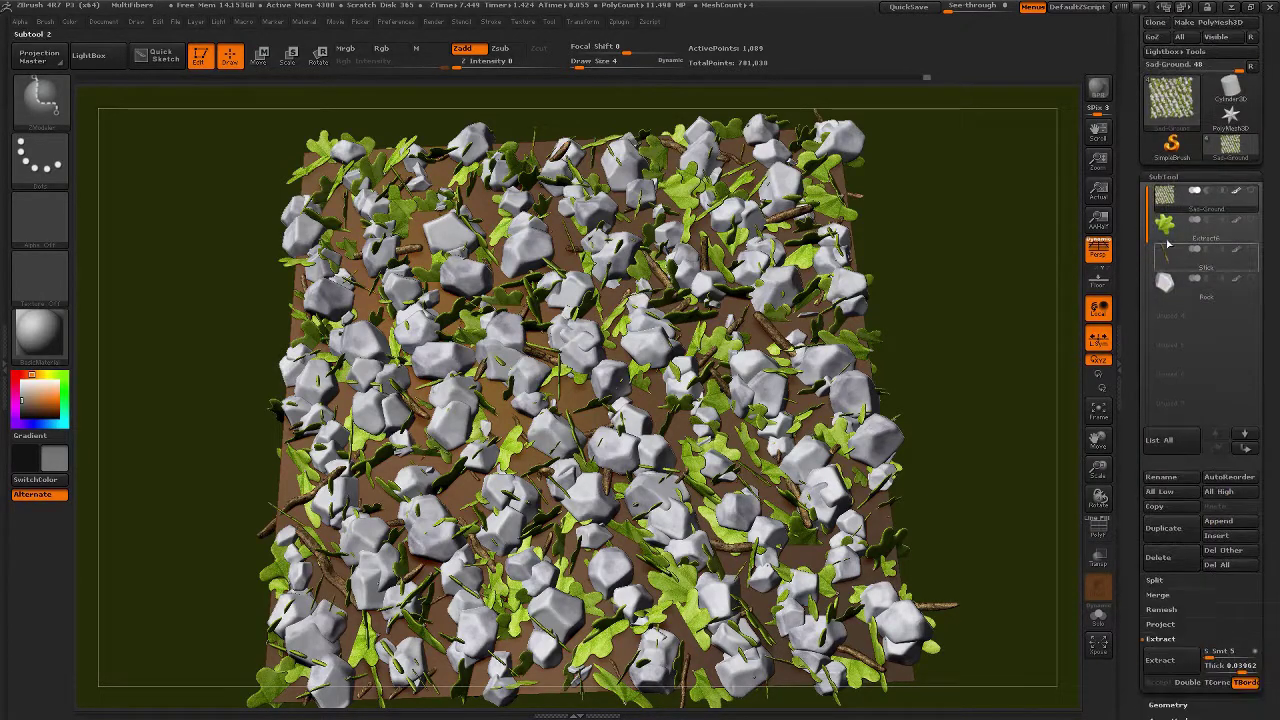
pyautogui.click(1165, 224)
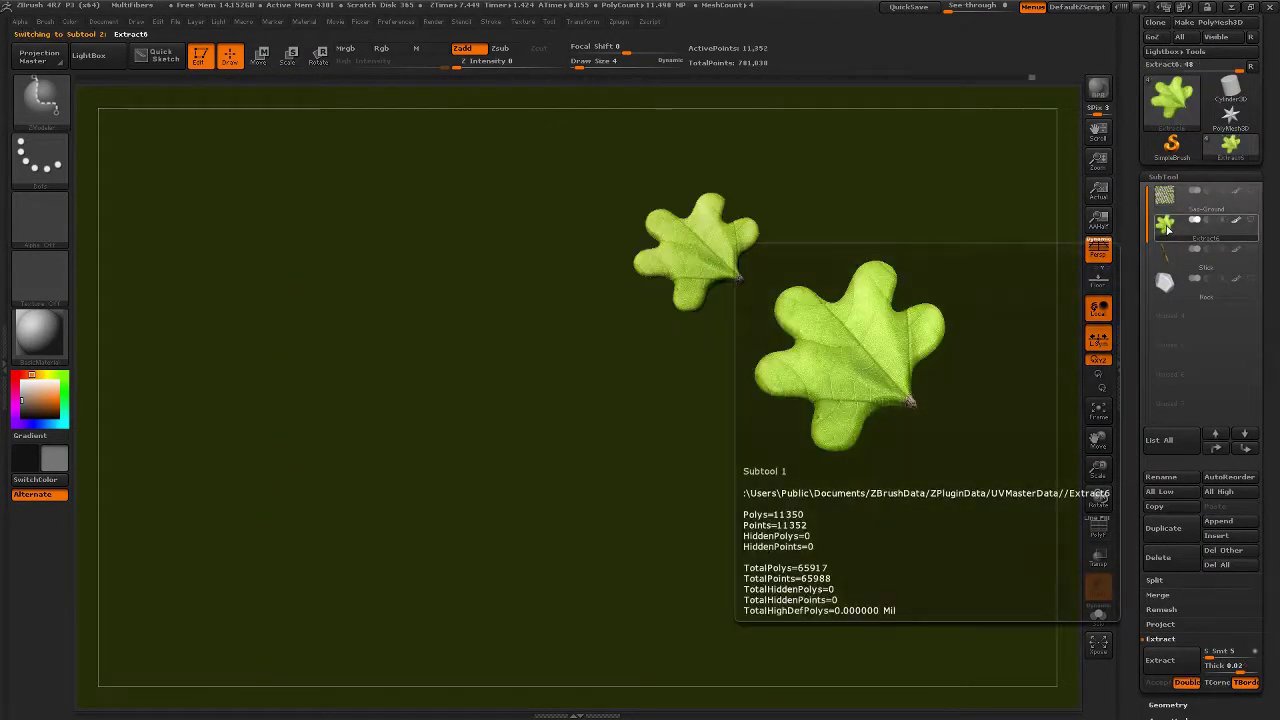
pyautogui.click(1168, 197)
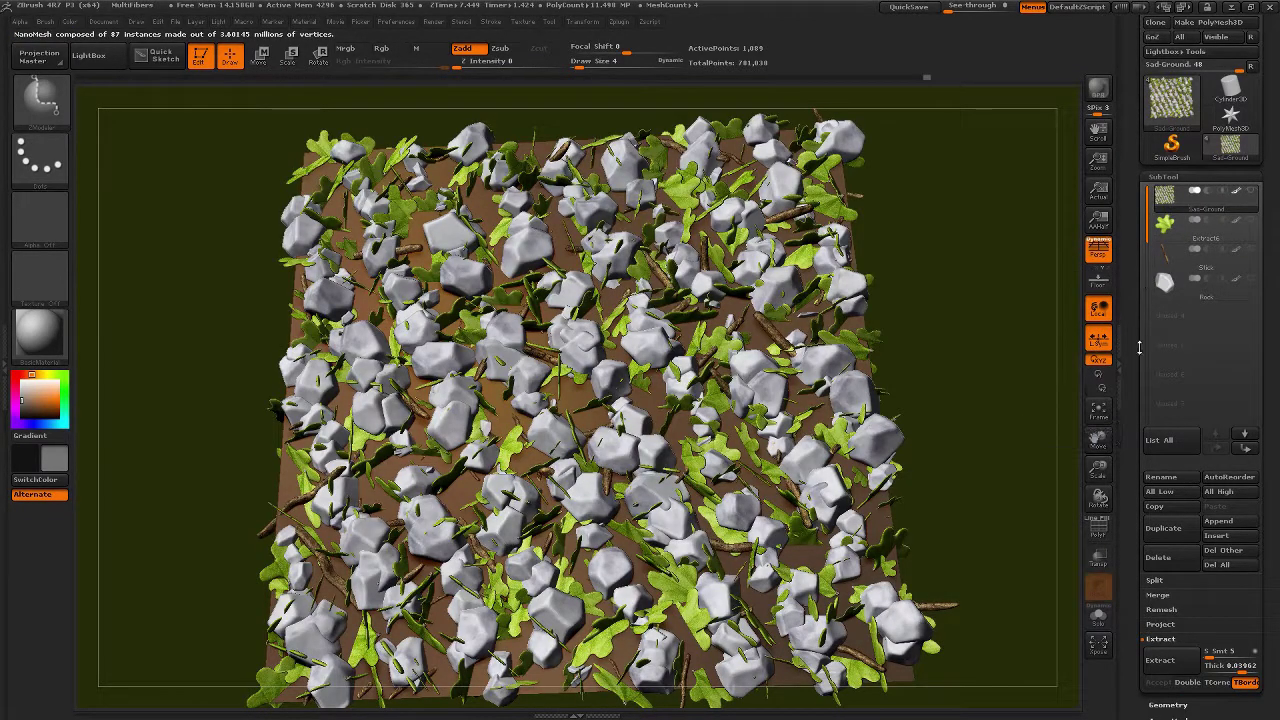
pyautogui.moveTo(1137, 343); pyautogui.dragTo(1120, 245)
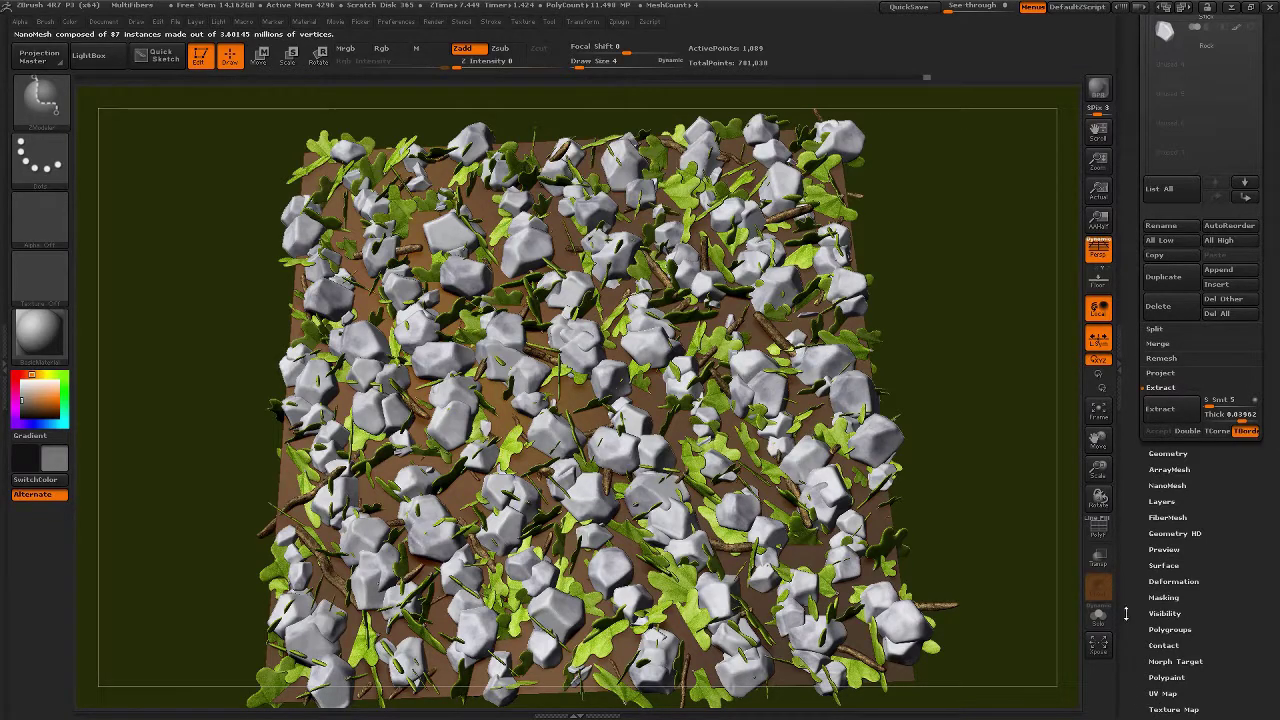
pyautogui.click(1160, 485)
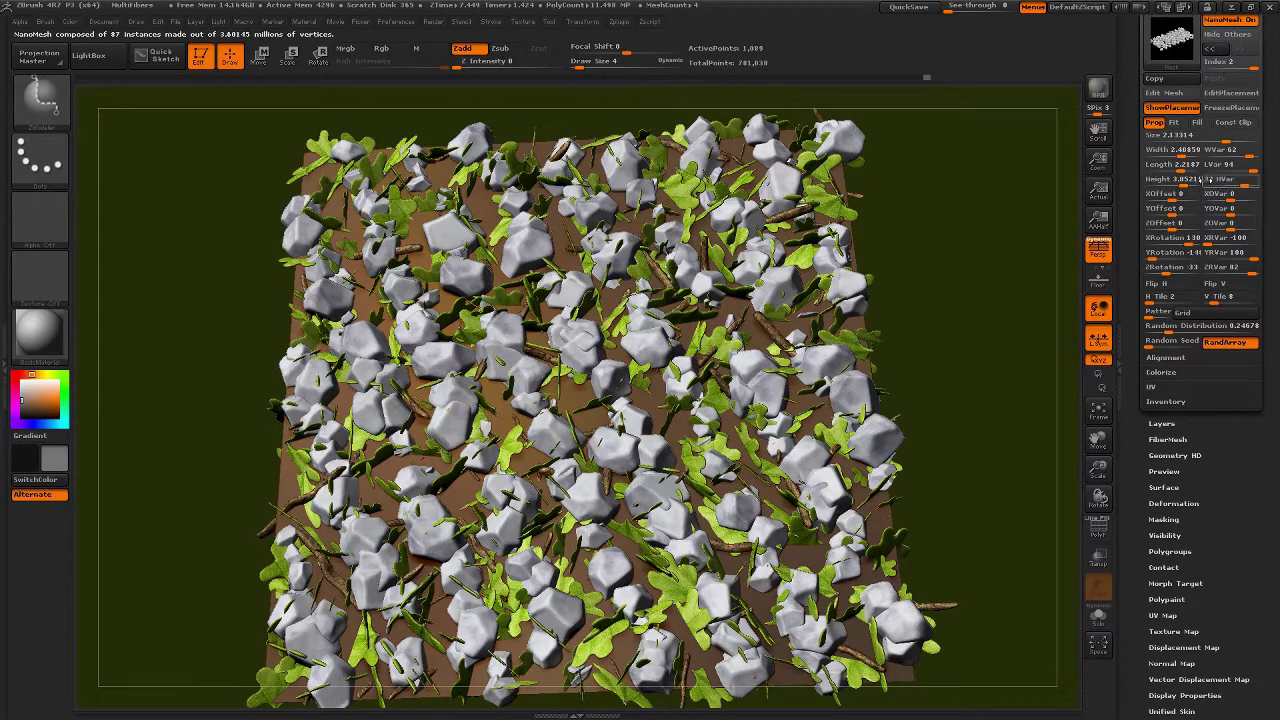
# - Preview the Rock NanoMesh with Hide Others and all NanoMeshes without the ground placement, restoring visibility each time
pyautogui.click(1225, 36)
pyautogui.click(1225, 36)
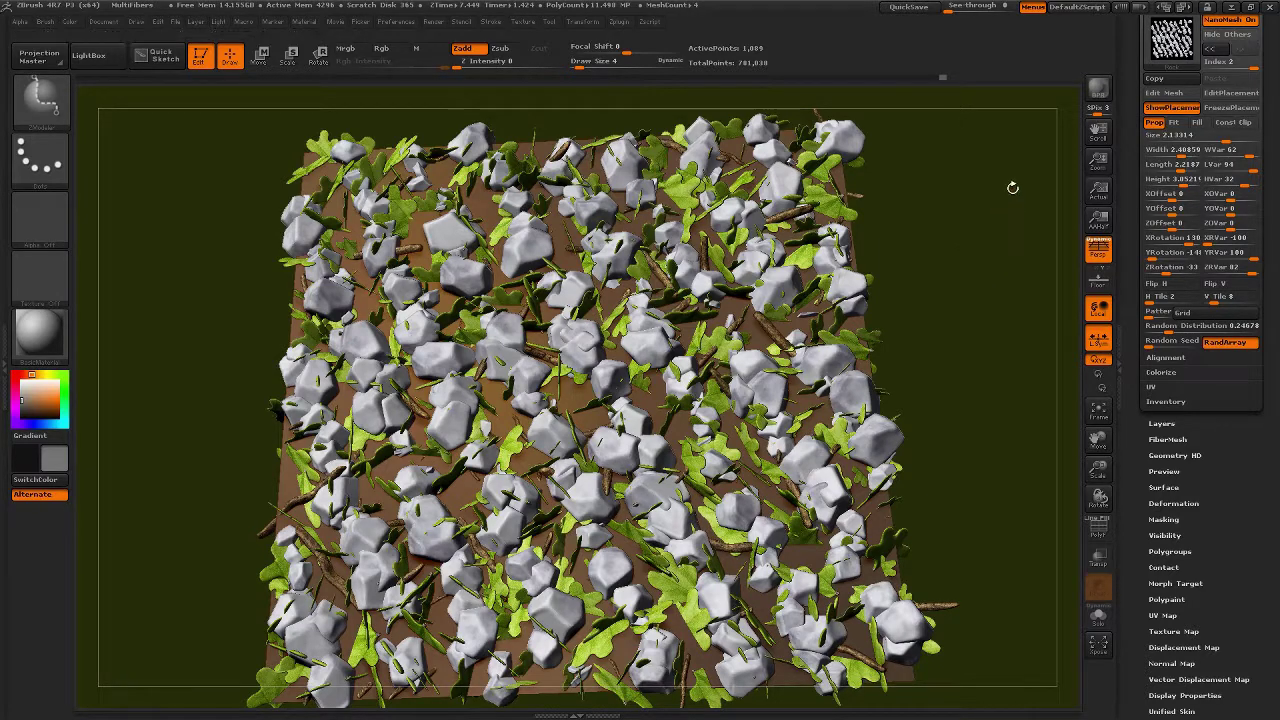
pyautogui.moveTo(1122, 120); pyautogui.dragTo(1128, 217)
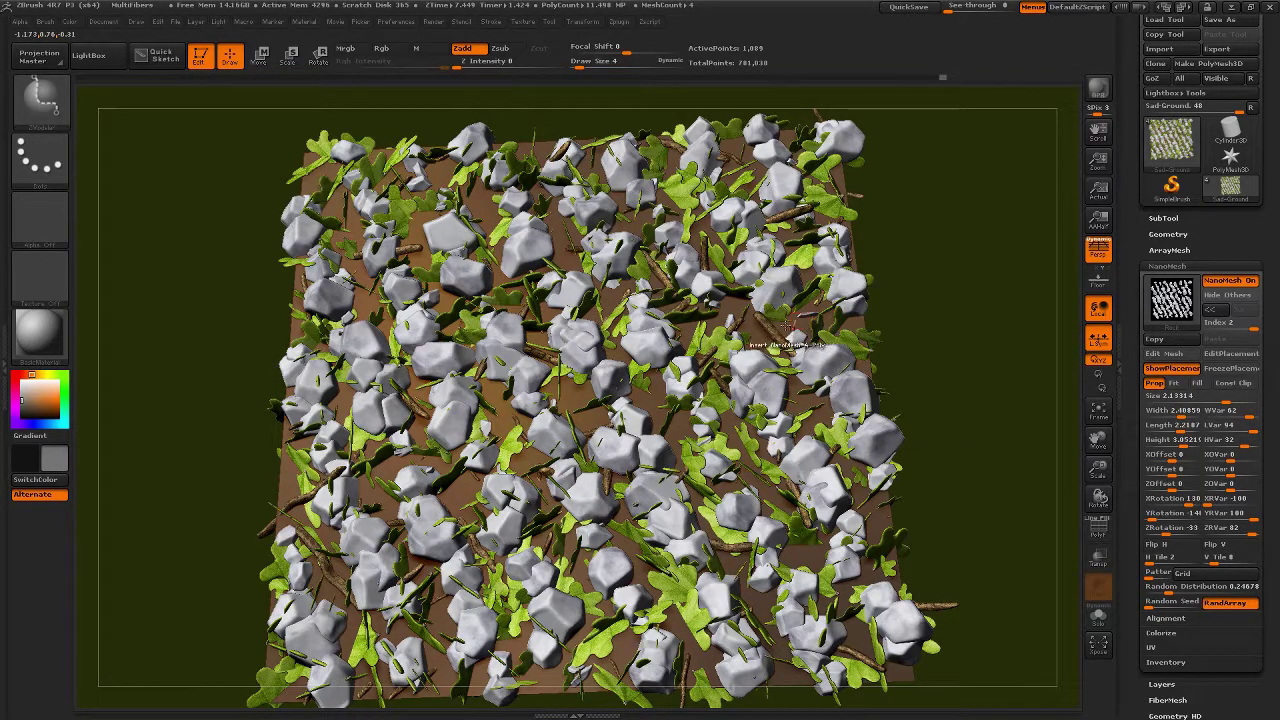
pyautogui.click(1155, 369)
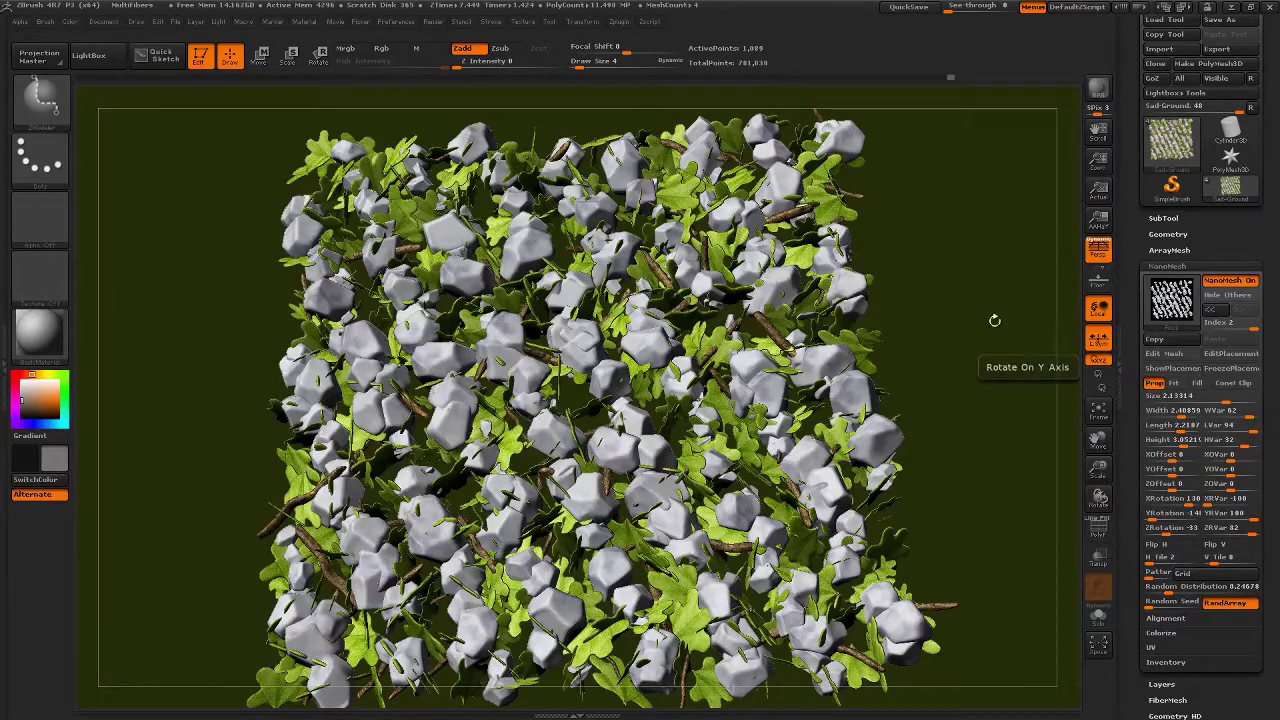
pyautogui.moveTo(957, 314); pyautogui.dragTo(906, 530)
pyautogui.moveTo(948, 382); pyautogui.dragTo(966, 347)
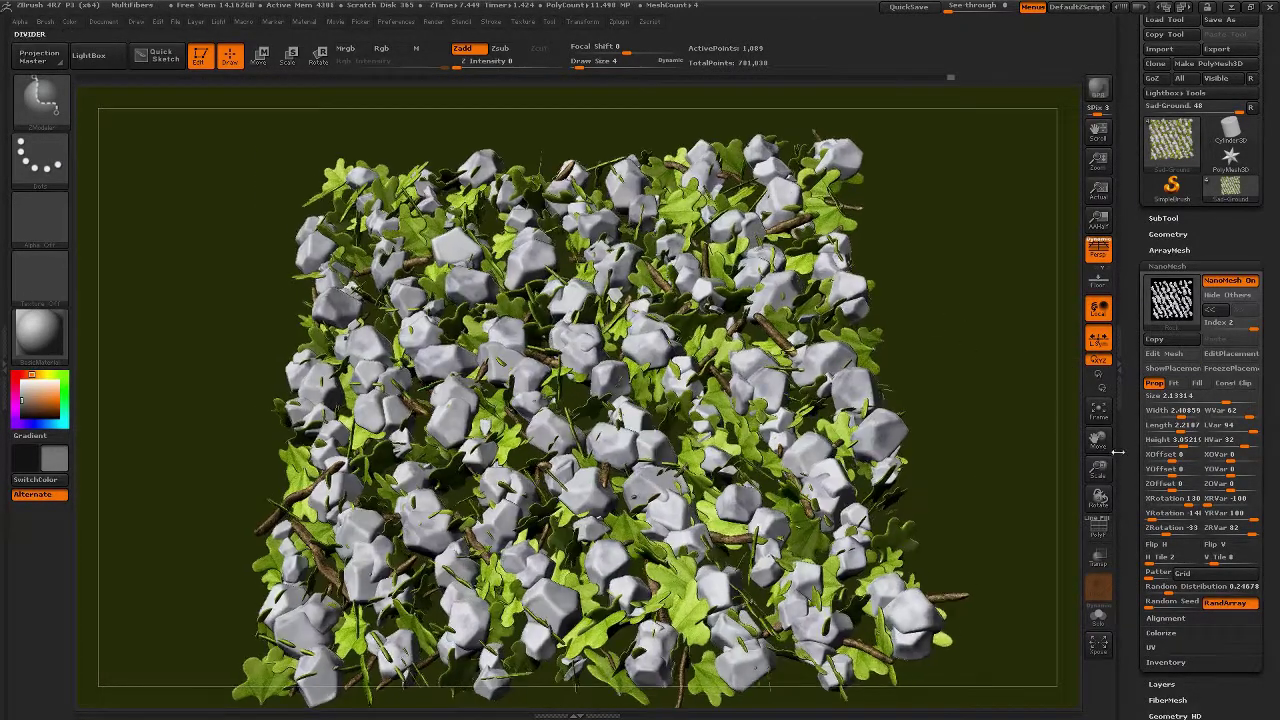
pyautogui.click(1170, 369)
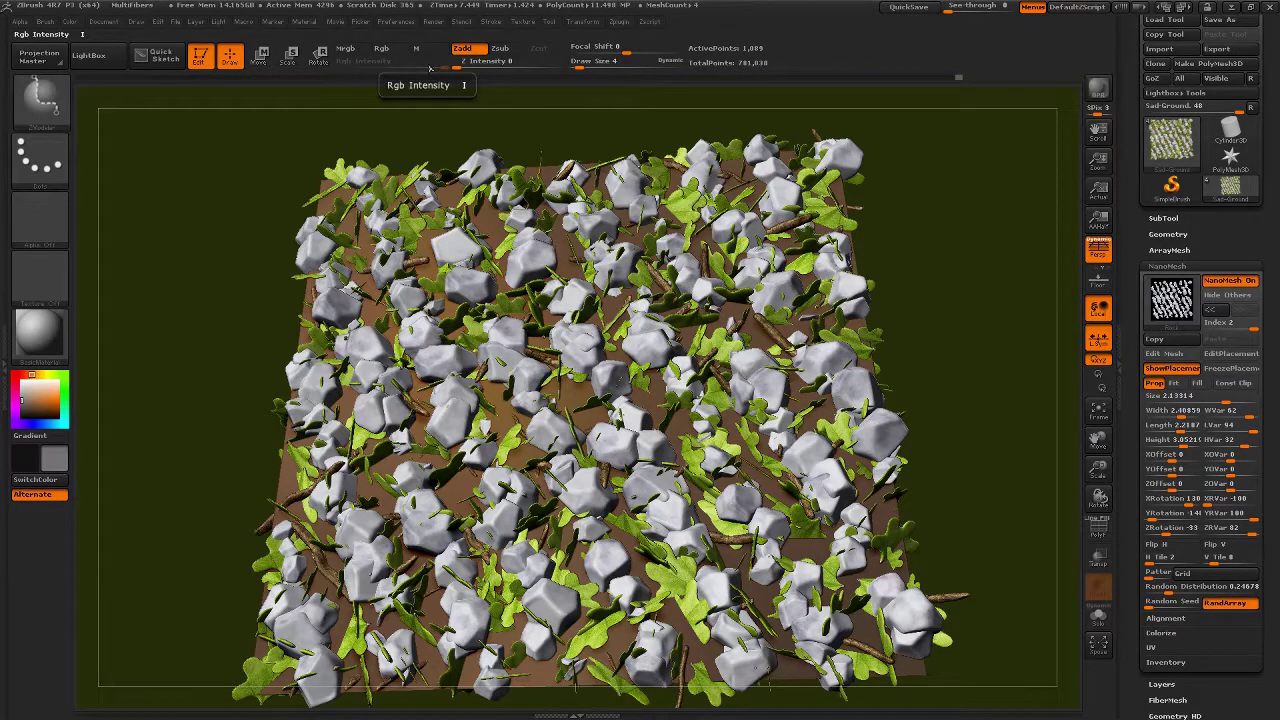
# - Raise uneven bumps in the ground with the Inflat brush at Z Intensity 37, and hide the ground placement to inspect the NanoMeshes
pyautogui.press('b')
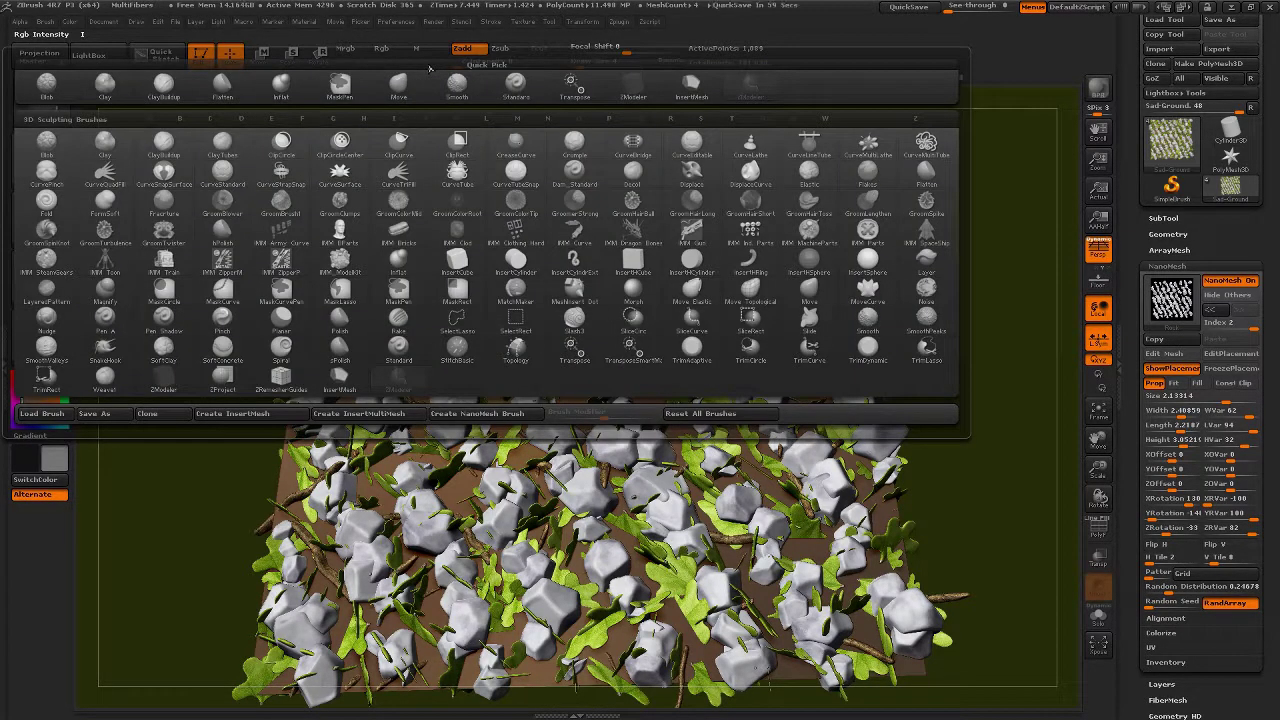
pyautogui.press('Escape')
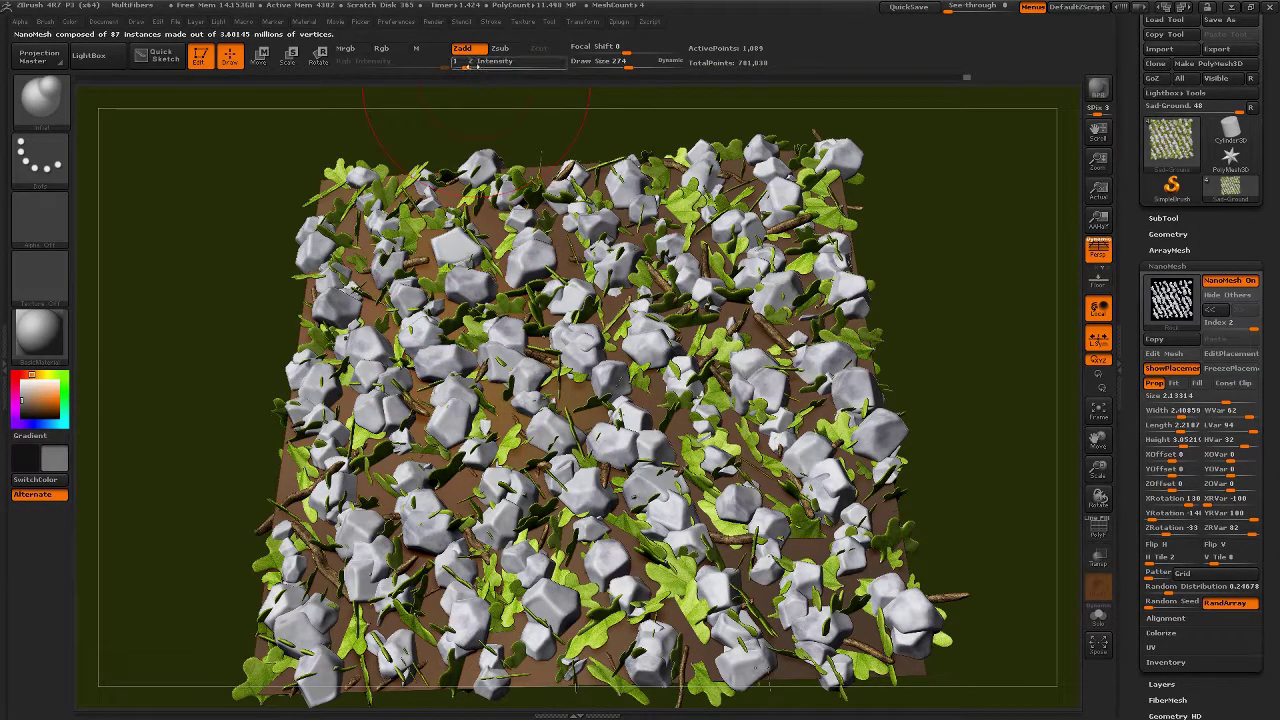
pyautogui.moveTo(480, 62); pyautogui.dragTo(500, 66)
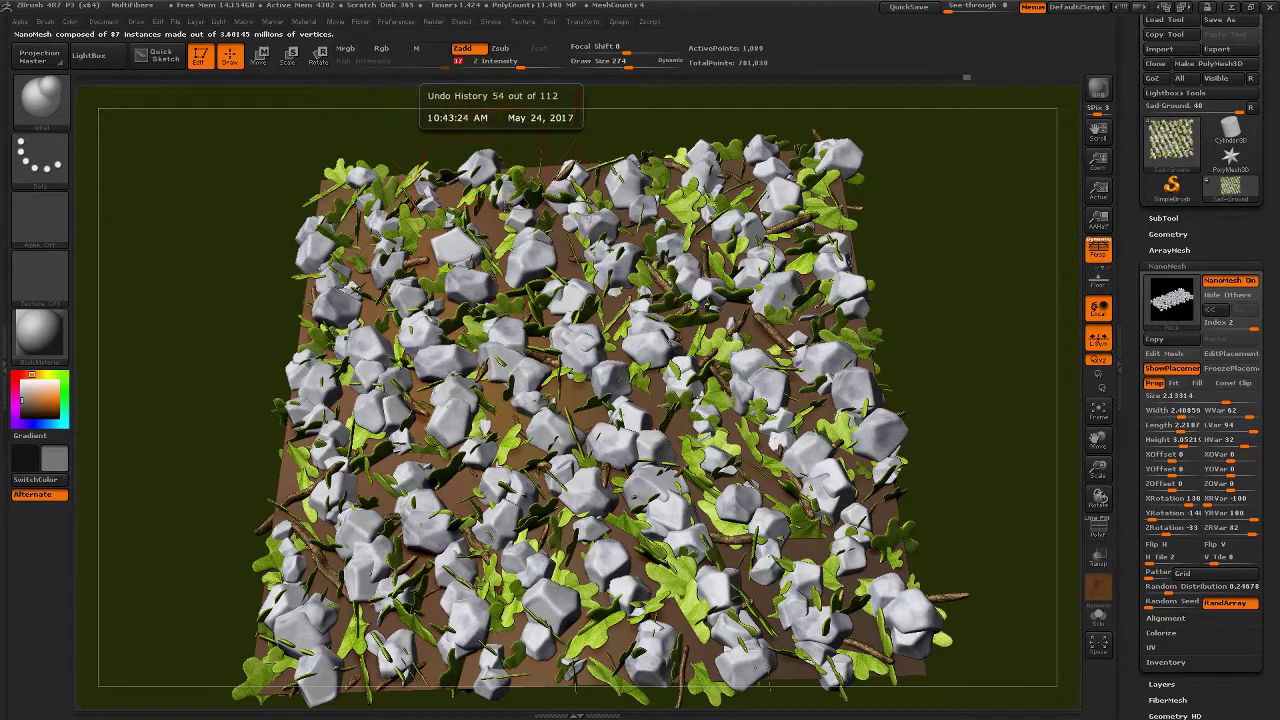
pyautogui.moveTo(462, 289)
pyautogui.mouseDown()
pyautogui.moveTo(500, 288)
pyautogui.moveTo(492, 272)
pyautogui.mouseUp()
pyautogui.moveTo(946, 374); pyautogui.dragTo(950, 305)
pyautogui.press('s')
pyautogui.moveTo(660, 324)
pyautogui.mouseDown()
pyautogui.moveTo(672, 324)
pyautogui.moveTo(652, 350)
pyautogui.moveTo(654, 335)
pyautogui.mouseUp()
pyautogui.moveTo(200, 286)
pyautogui.mouseDown()
pyautogui.moveTo(235, 275)
pyautogui.moveTo(255, 428)
pyautogui.mouseUp()
pyautogui.moveTo(618, 171)
pyautogui.mouseDown()
pyautogui.moveTo(602, 172)
pyautogui.moveTo(557, 238)
pyautogui.mouseUp()
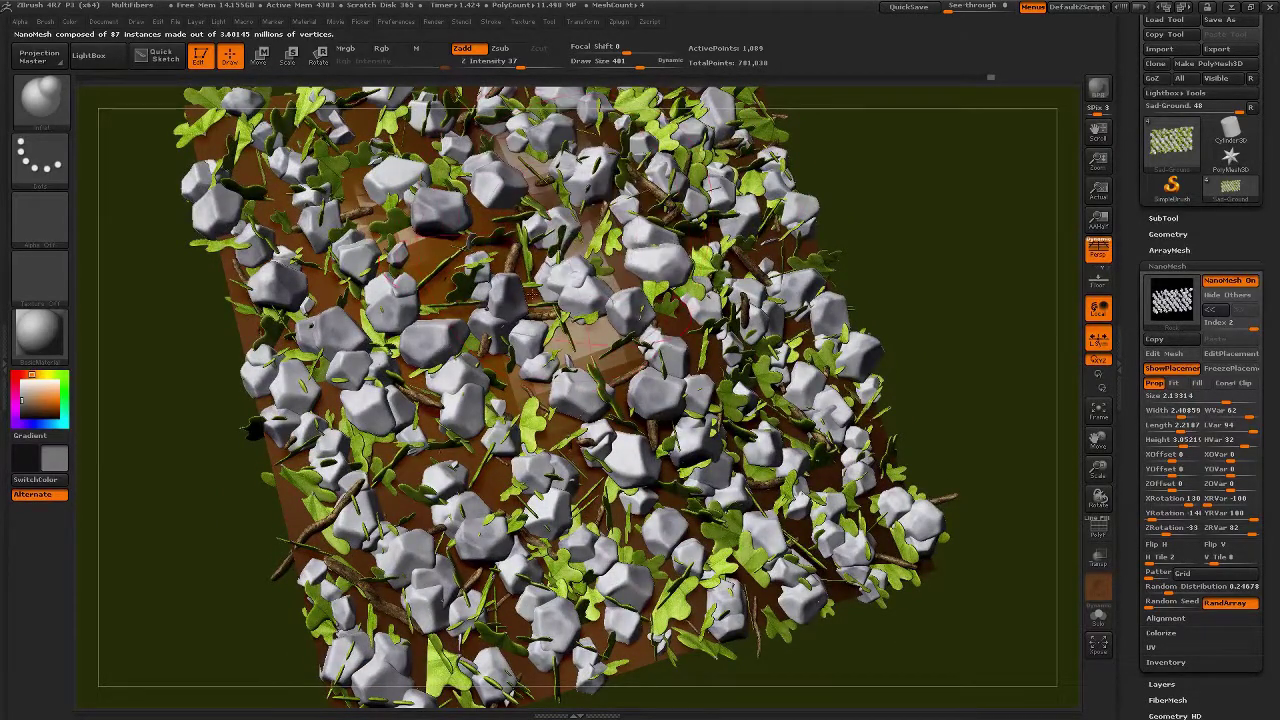
pyautogui.moveTo(430, 442); pyautogui.dragTo(450, 468)
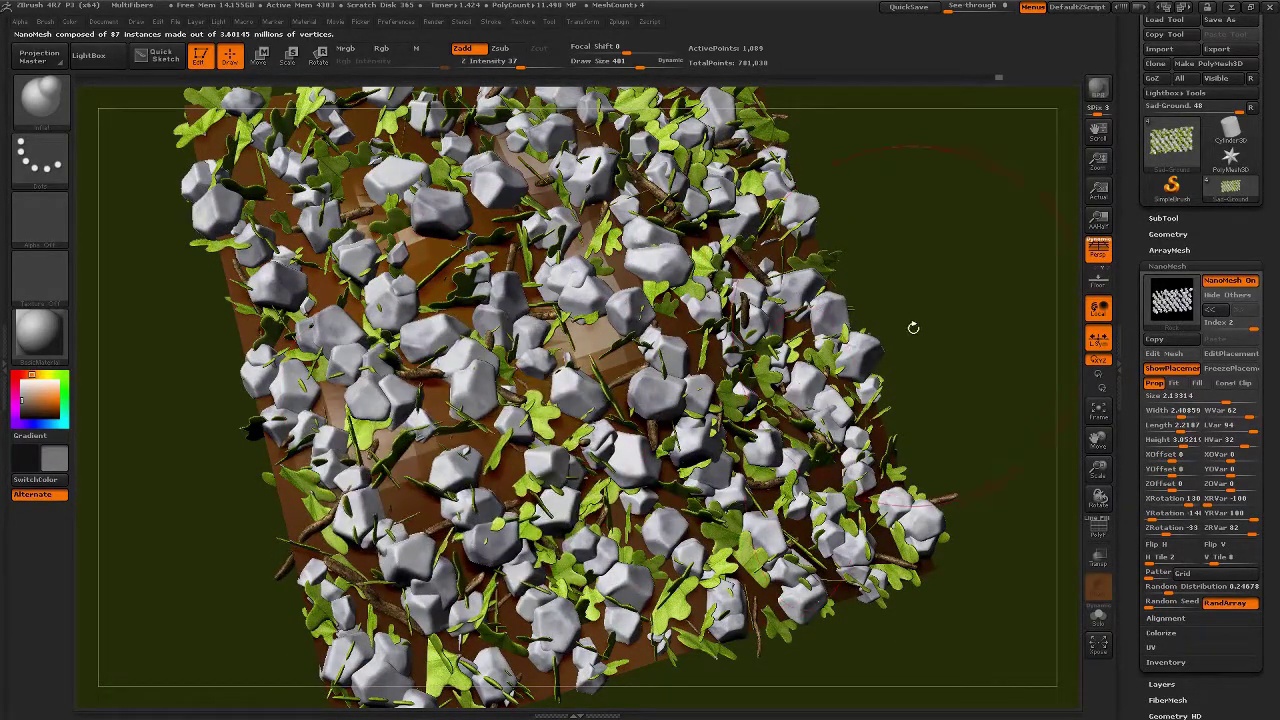
pyautogui.moveTo(1000, 380); pyautogui.dragTo(887, 234)
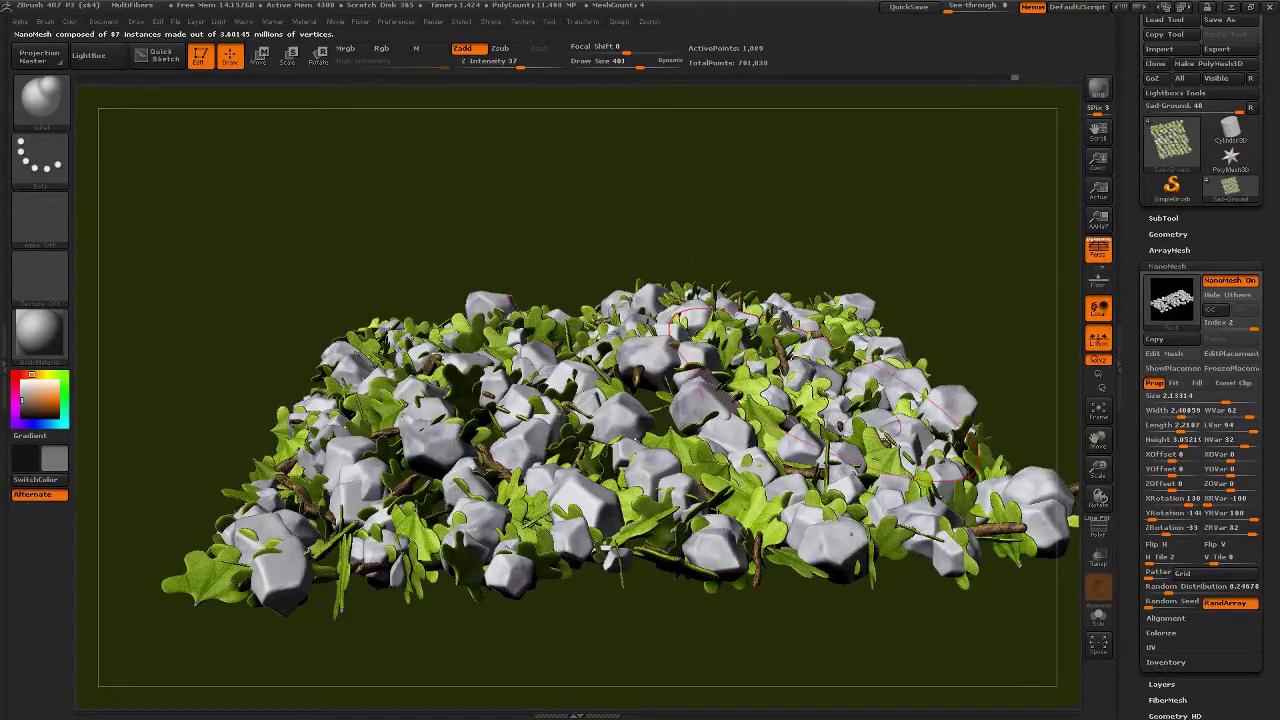
# - Examine the scattered rock, leaf and stick NanoMeshes up close and from several angles
pyautogui.moveTo(925, 270); pyautogui.dragTo(624, 663)
pyautogui.moveTo(624, 663); pyautogui.dragTo(777, 476, button='right')
pyautogui.moveTo(814, 168)
pyautogui.keyDown('alt'); pyautogui.mouseDown(button='right')
pyautogui.moveTo(570, 228)
pyautogui.moveTo(513, 282)
pyautogui.moveTo(478, 353)
pyautogui.mouseUp(button='right'); pyautogui.keyUp('alt')
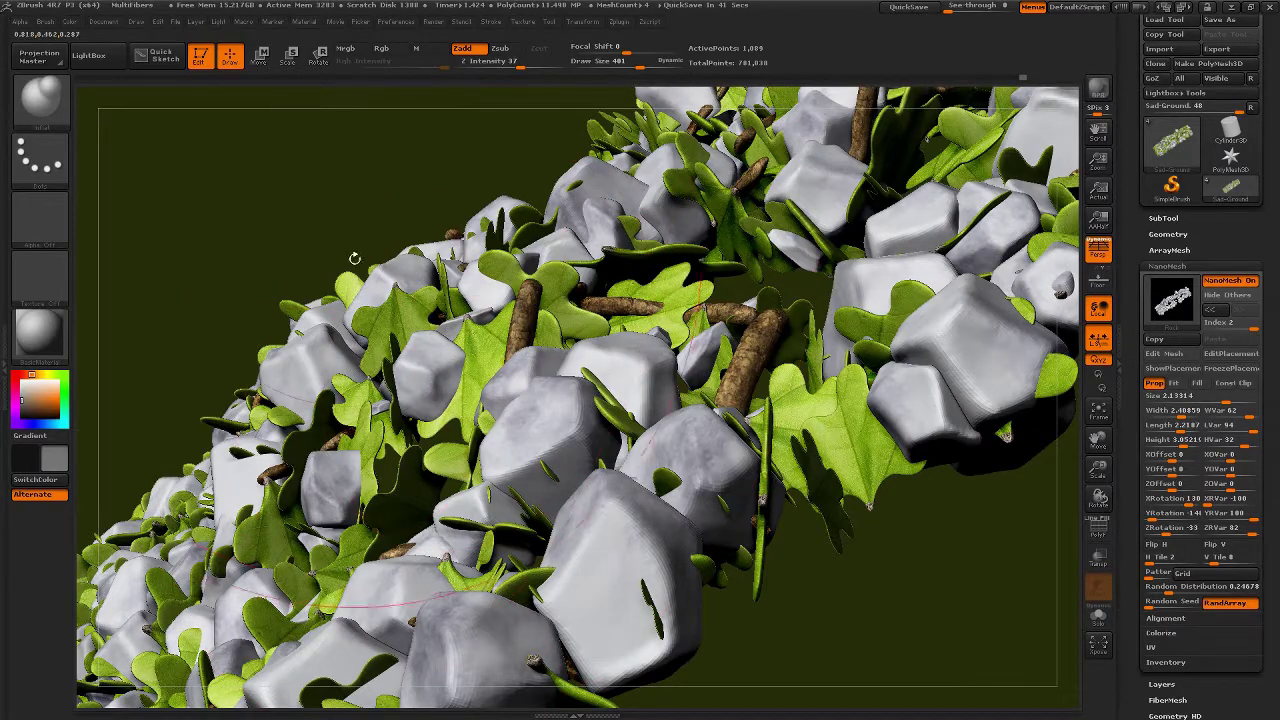
pyautogui.moveTo(352, 227); pyautogui.dragTo(400, 215)
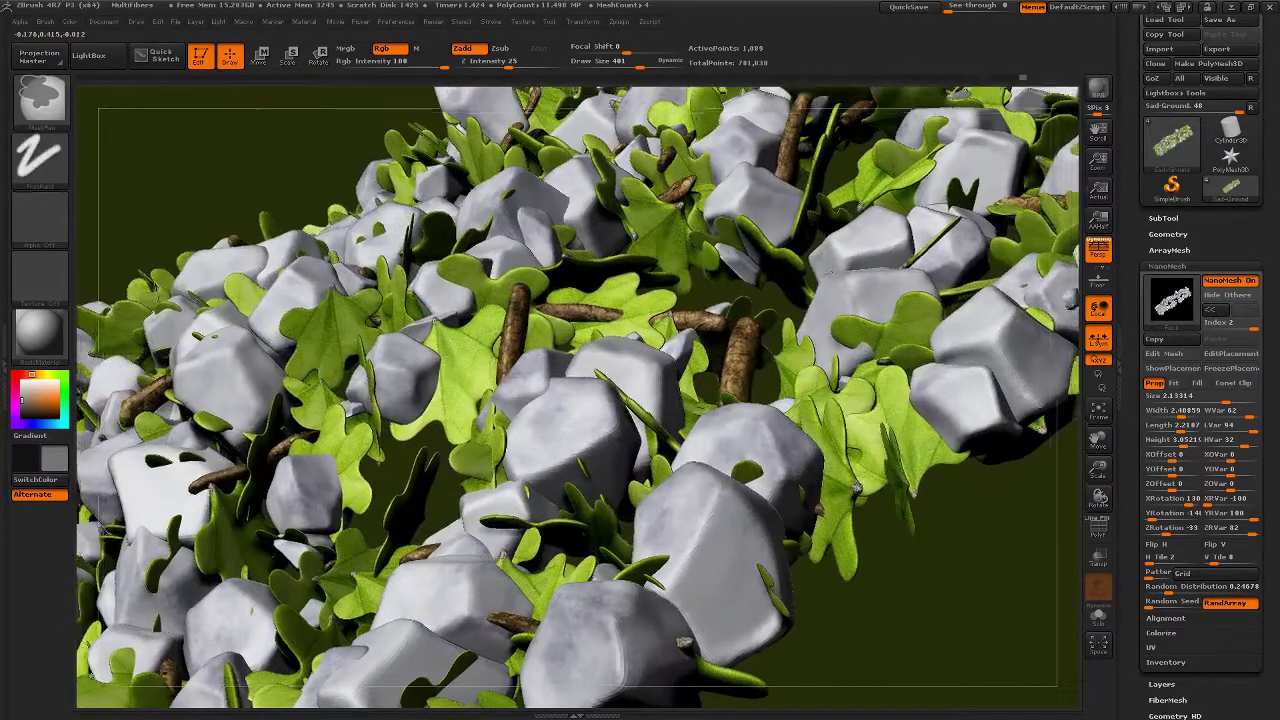
pyautogui.keyDown('ctrl'); pyautogui.moveTo(268, 205); pyautogui.dragTo(262, 155, button='right'); pyautogui.keyUp('ctrl')
pyautogui.moveTo(262, 154)
pyautogui.mouseDown()
pyautogui.moveTo(277, 186)
pyautogui.moveTo(249, 177)
pyautogui.moveTo(253, 196)
pyautogui.moveTo(284, 228)
pyautogui.mouseUp()
pyautogui.keyDown('alt'); pyautogui.moveTo(474, 120); pyautogui.dragTo(636, 120); pyautogui.keyUp('alt')
pyautogui.press('f')
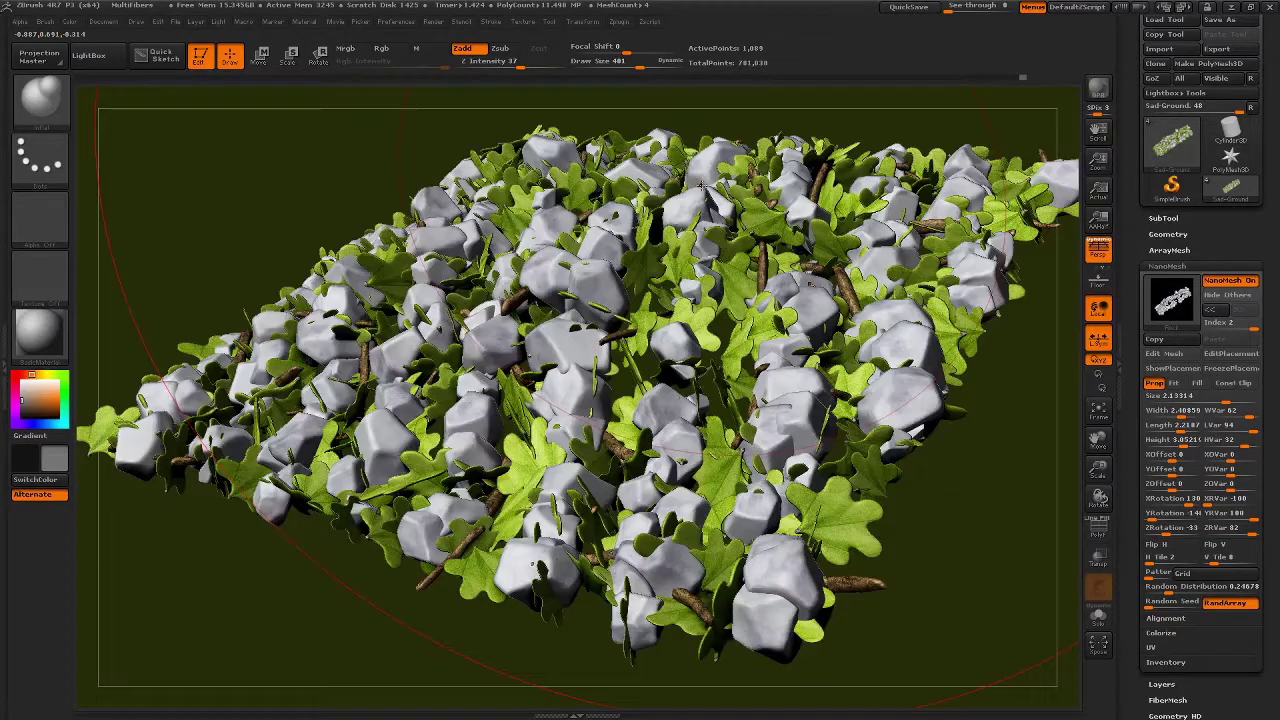
pyautogui.moveTo(1000, 452)
pyautogui.mouseDown()
pyautogui.moveTo(1016, 457)
pyautogui.moveTo(1030, 420)
pyautogui.moveTo(1010, 375)
pyautogui.mouseUp()
pyautogui.moveTo(546, 139); pyautogui.dragTo(548, 240)
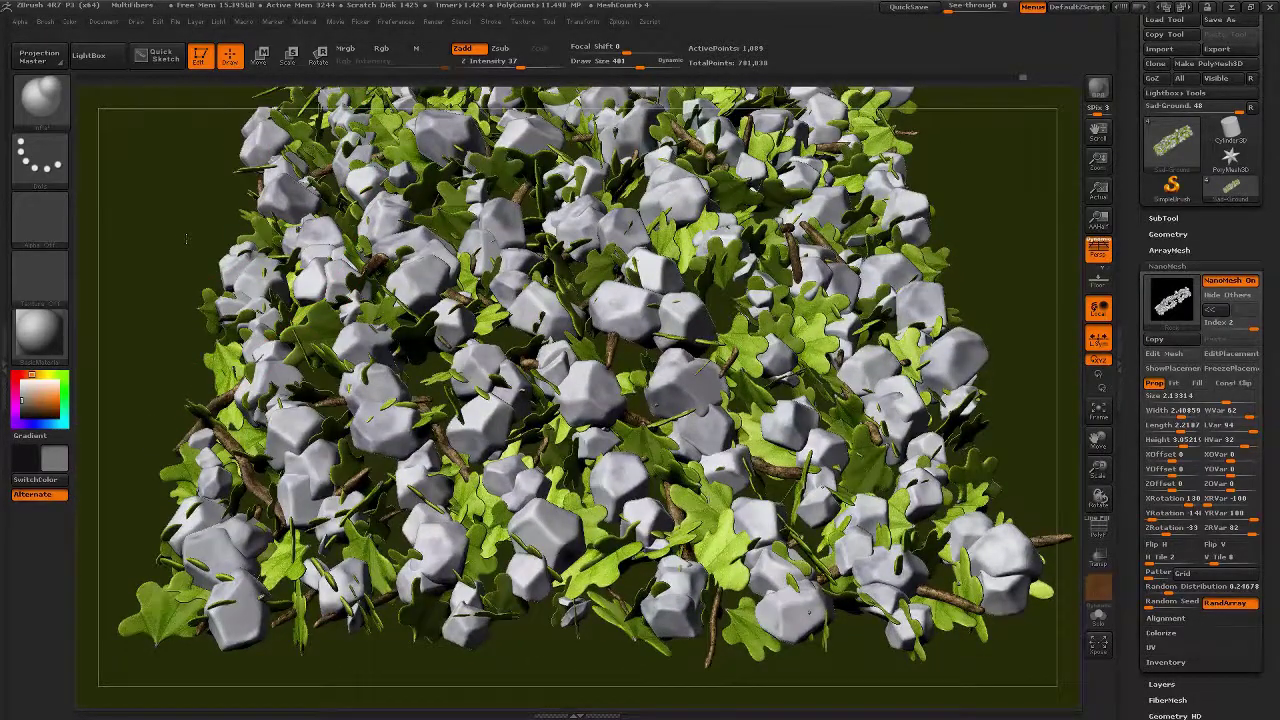
pyautogui.moveTo(180, 204)
pyautogui.keyDown('alt'); pyautogui.mouseDown(button='right')
pyautogui.moveTo(188, 248)
pyautogui.moveTo(213, 277)
pyautogui.moveTo(226, 374)
pyautogui.mouseUp(button='right'); pyautogui.keyUp('alt')
# - Save the current document as the startup document
pyautogui.press('b')
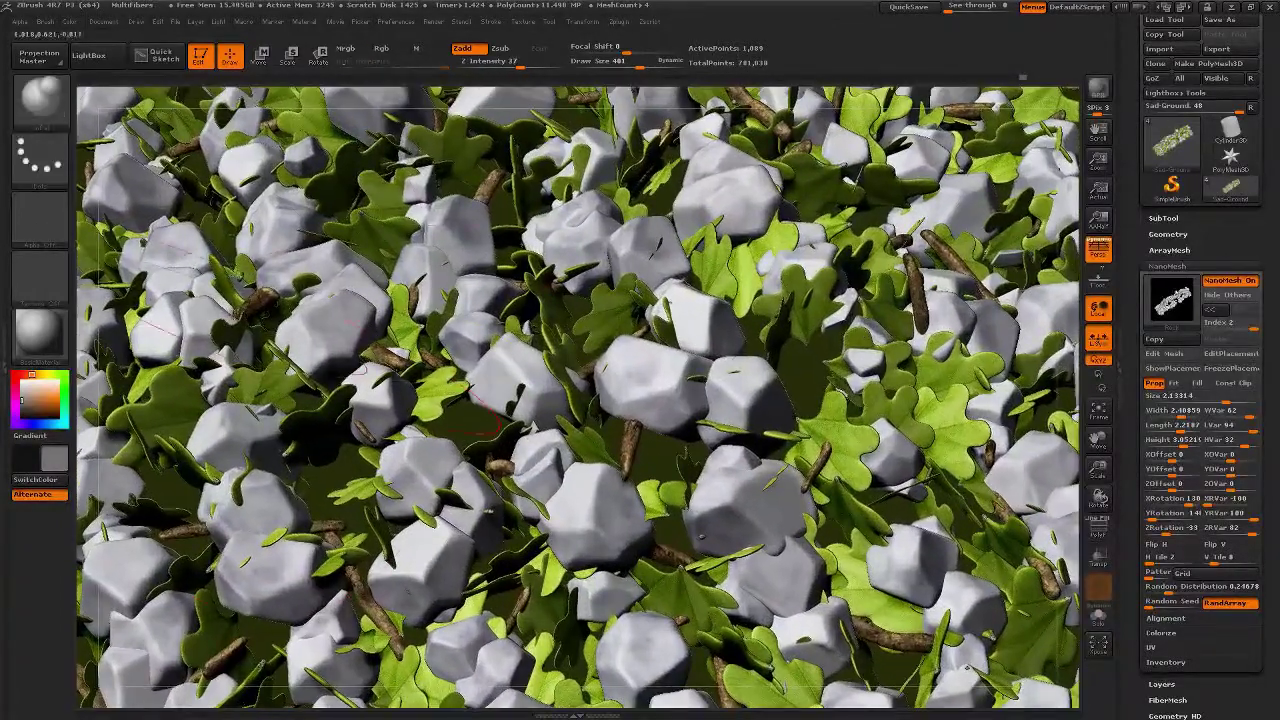
pyautogui.click(100, 22)
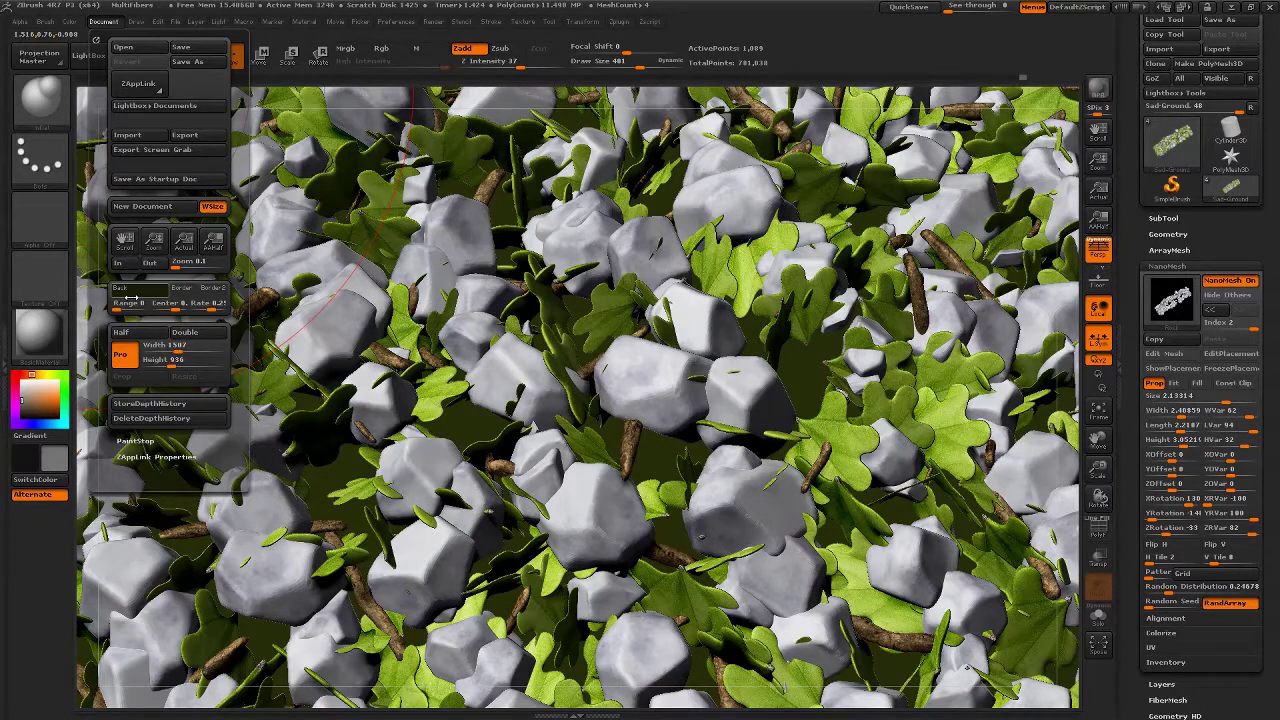
pyautogui.click(139, 180)
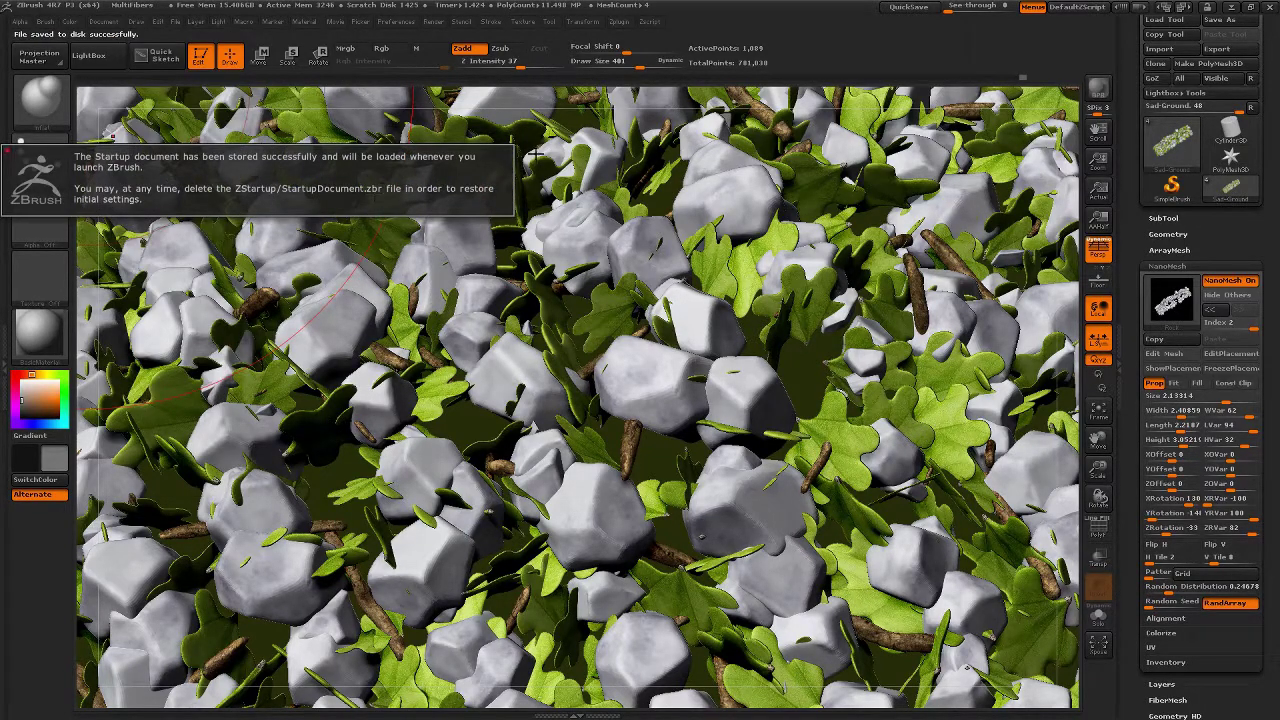
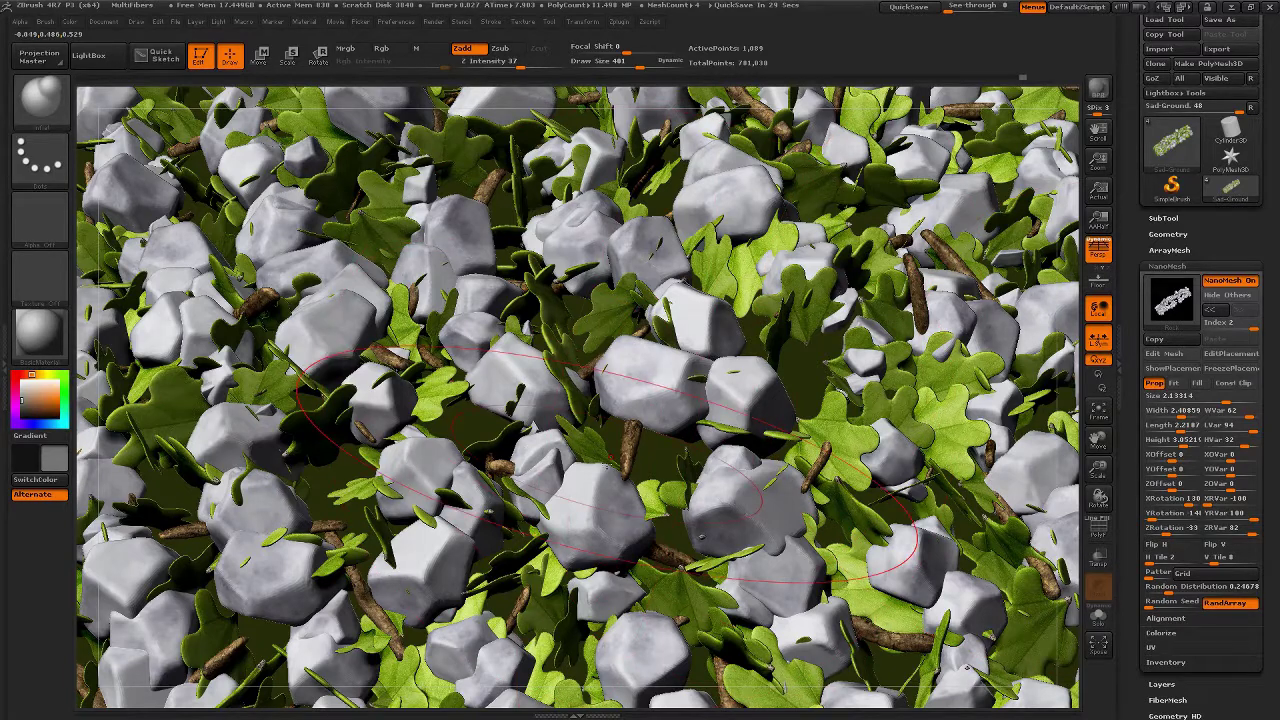
# - Switch to the ZModeler brush and use the maple-leaf-888807 image as its icon
pyautogui.click(52, 100)
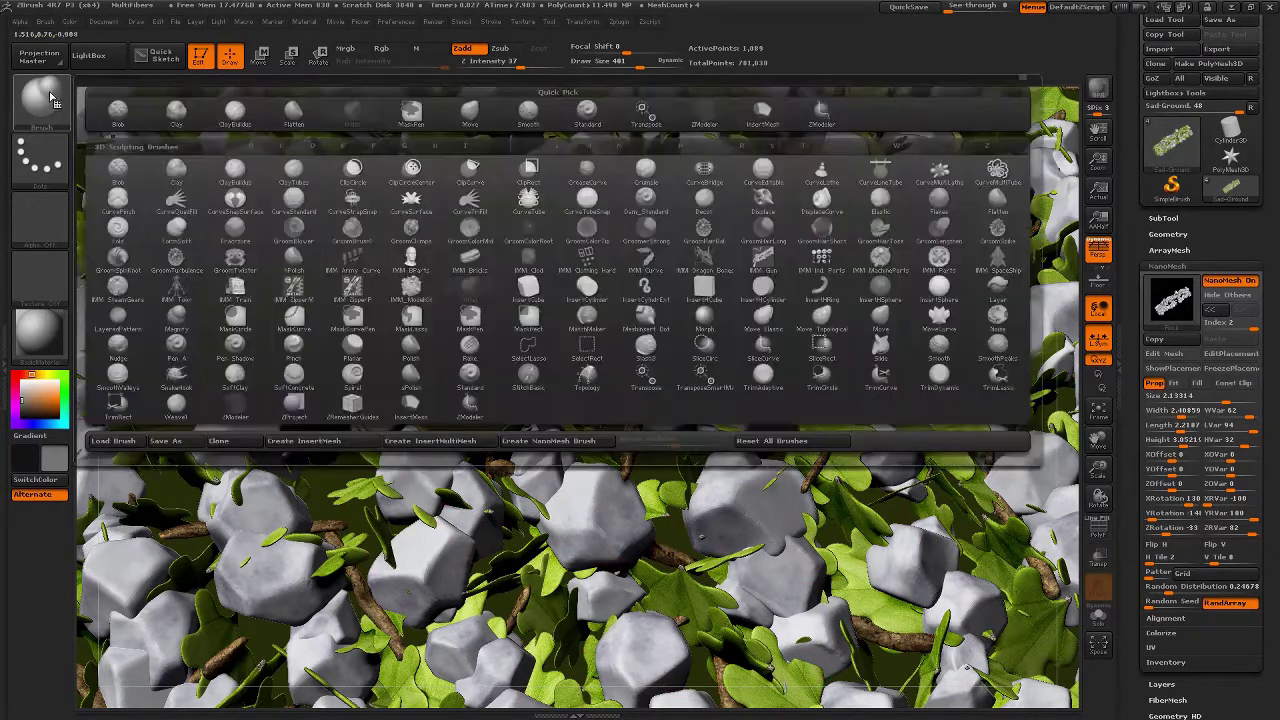
pyautogui.click(466, 412)
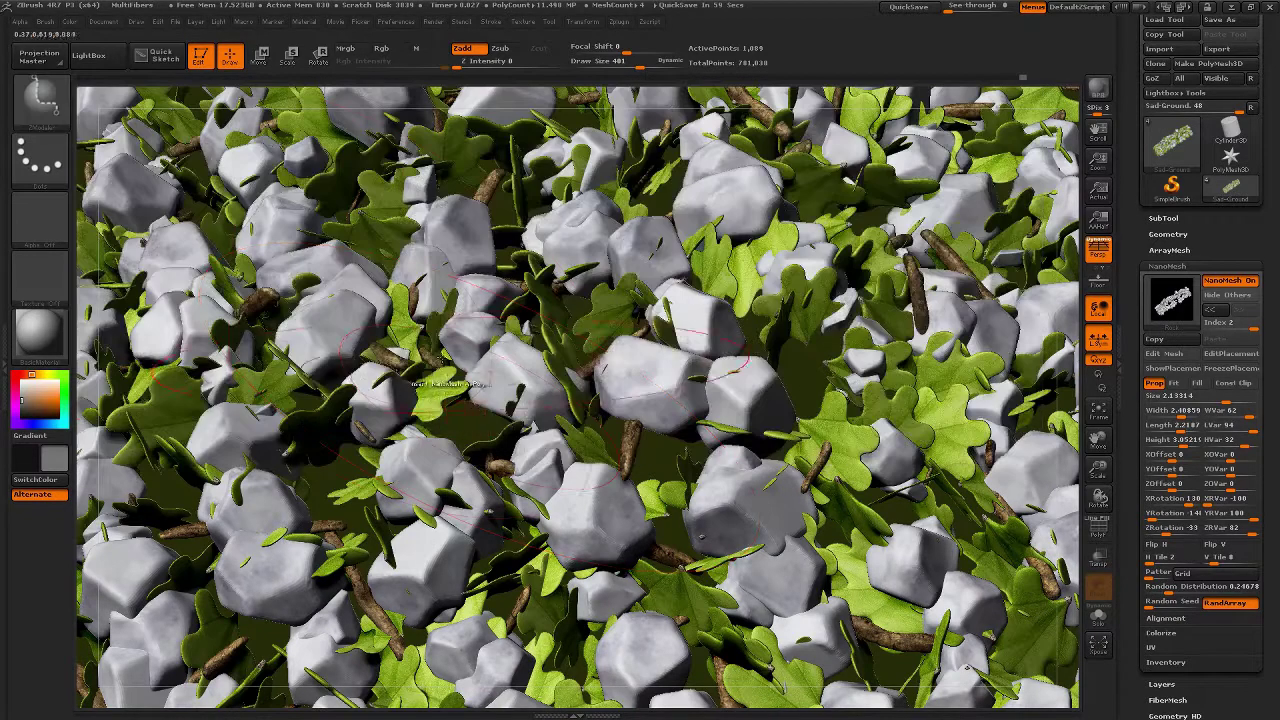
pyautogui.click(46, 22)
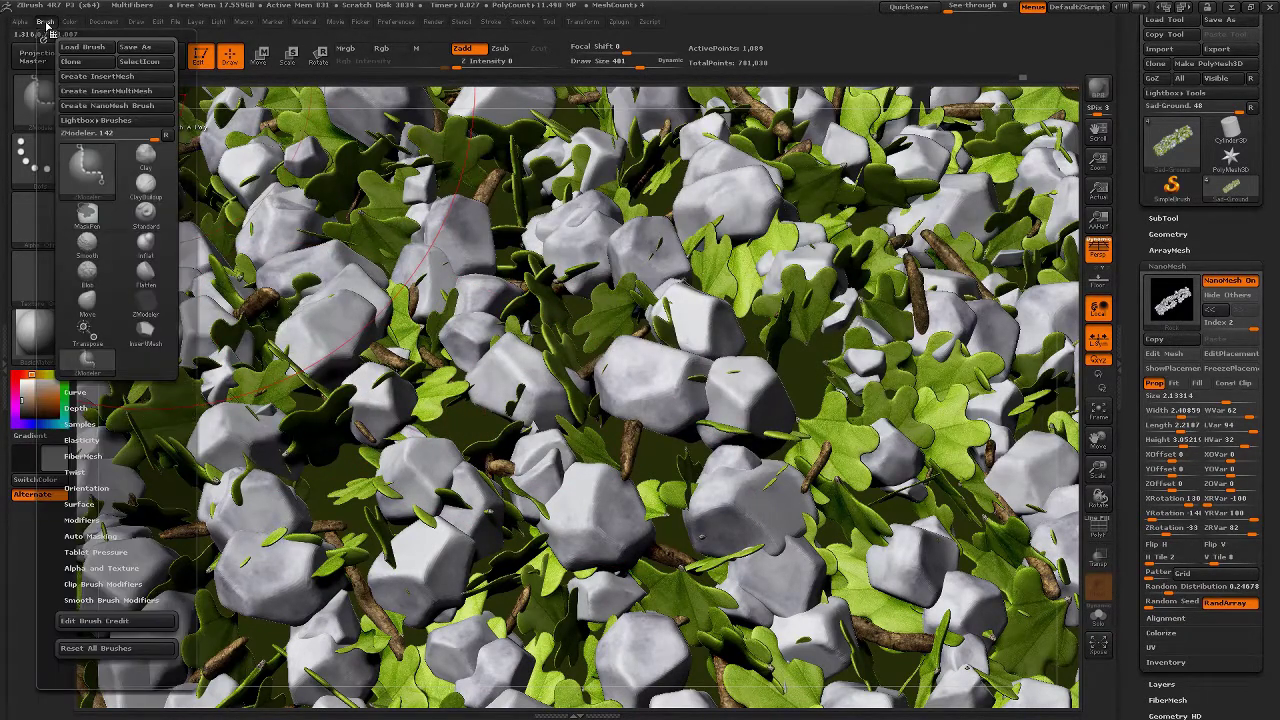
pyautogui.click(139, 62)
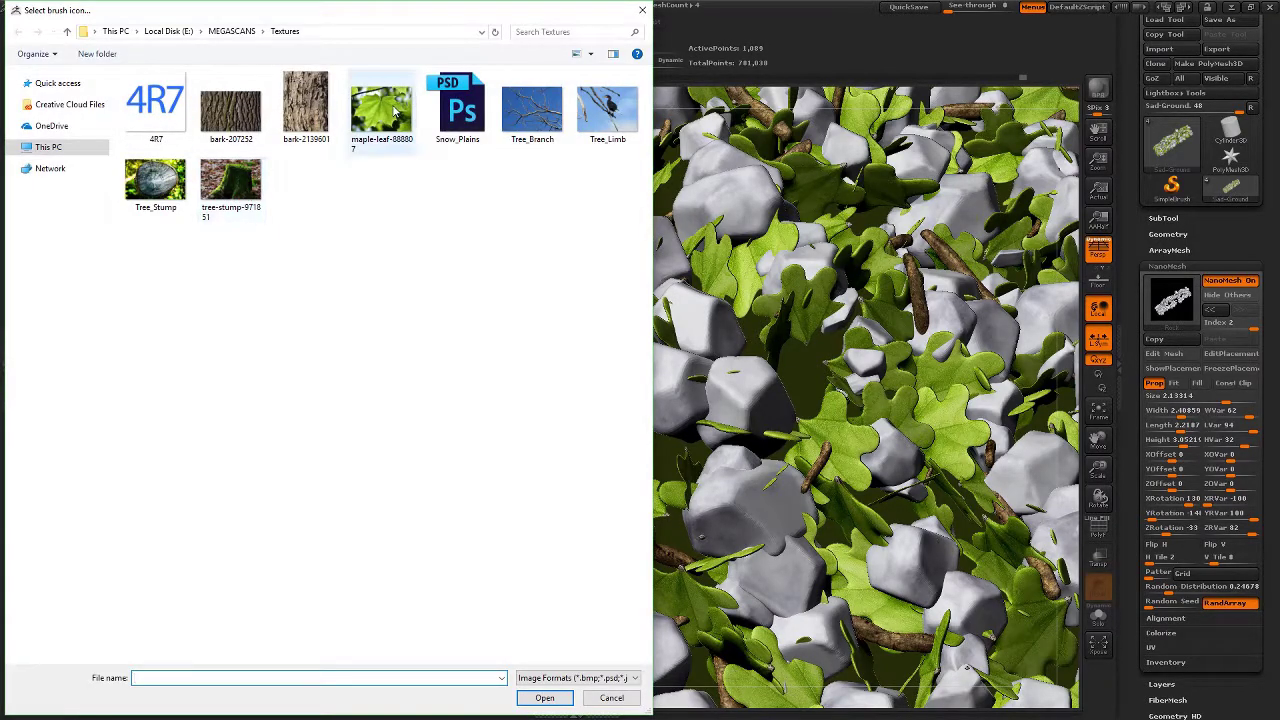
pyautogui.click(383, 117)
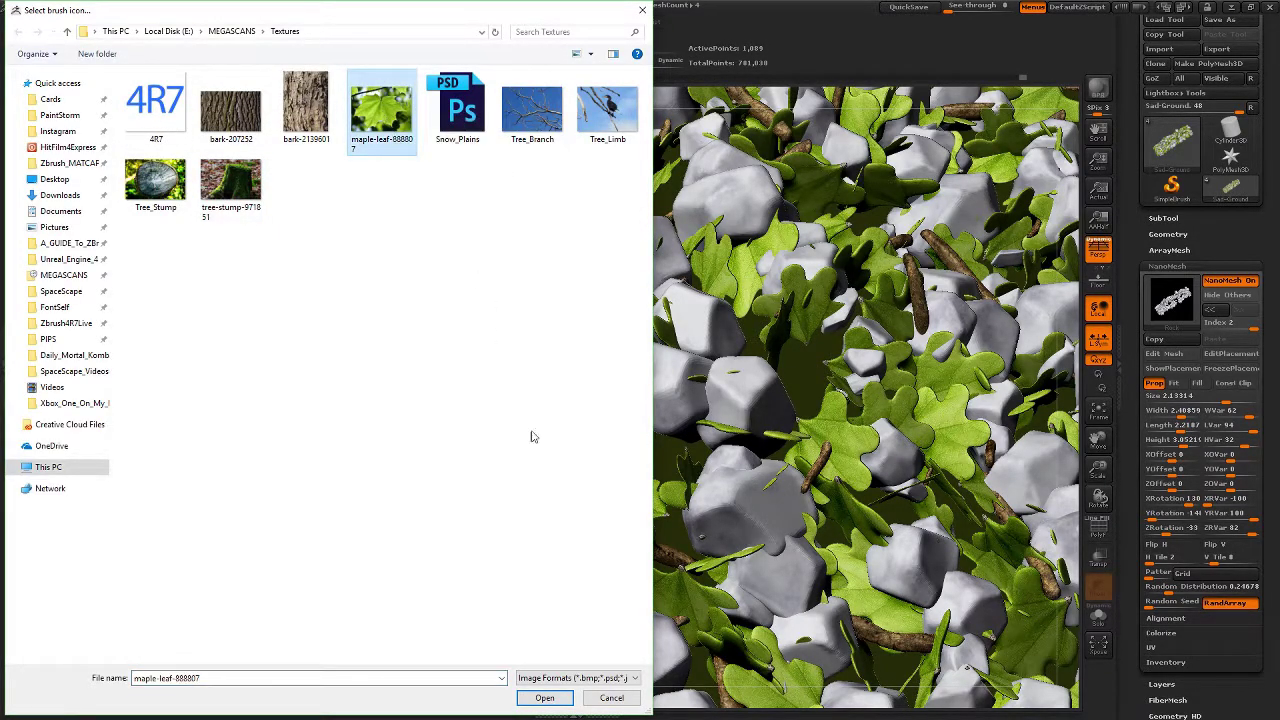
pyautogui.click(545, 698)
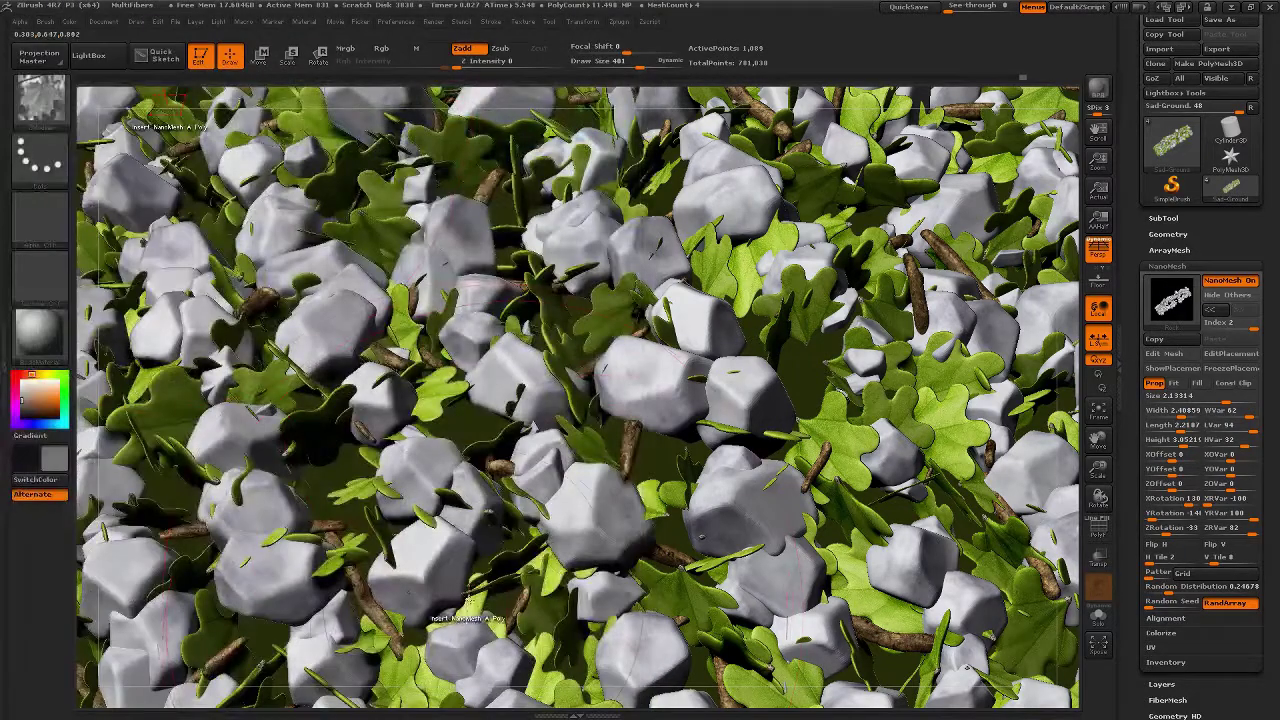
pyautogui.moveTo(65, 105)
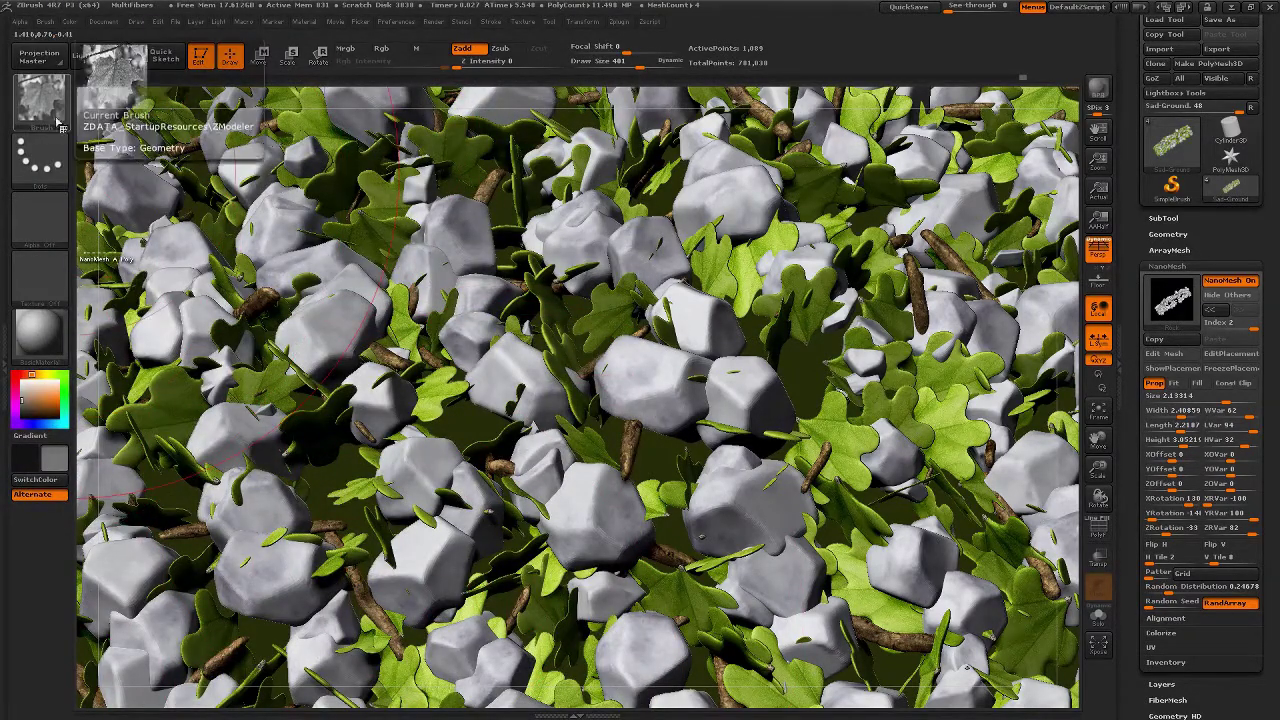
# - Start saving the brush as a preset and create a new folder inside Pictures
pyautogui.click(46, 21)
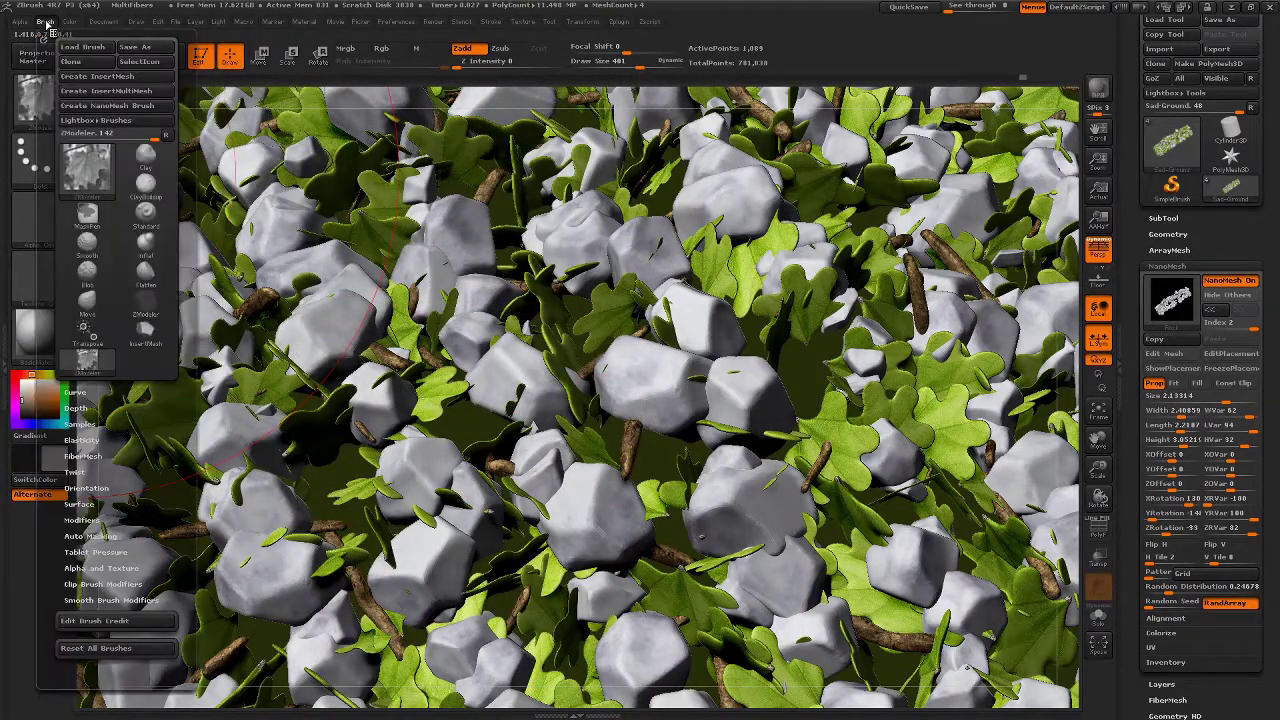
pyautogui.click(136, 47)
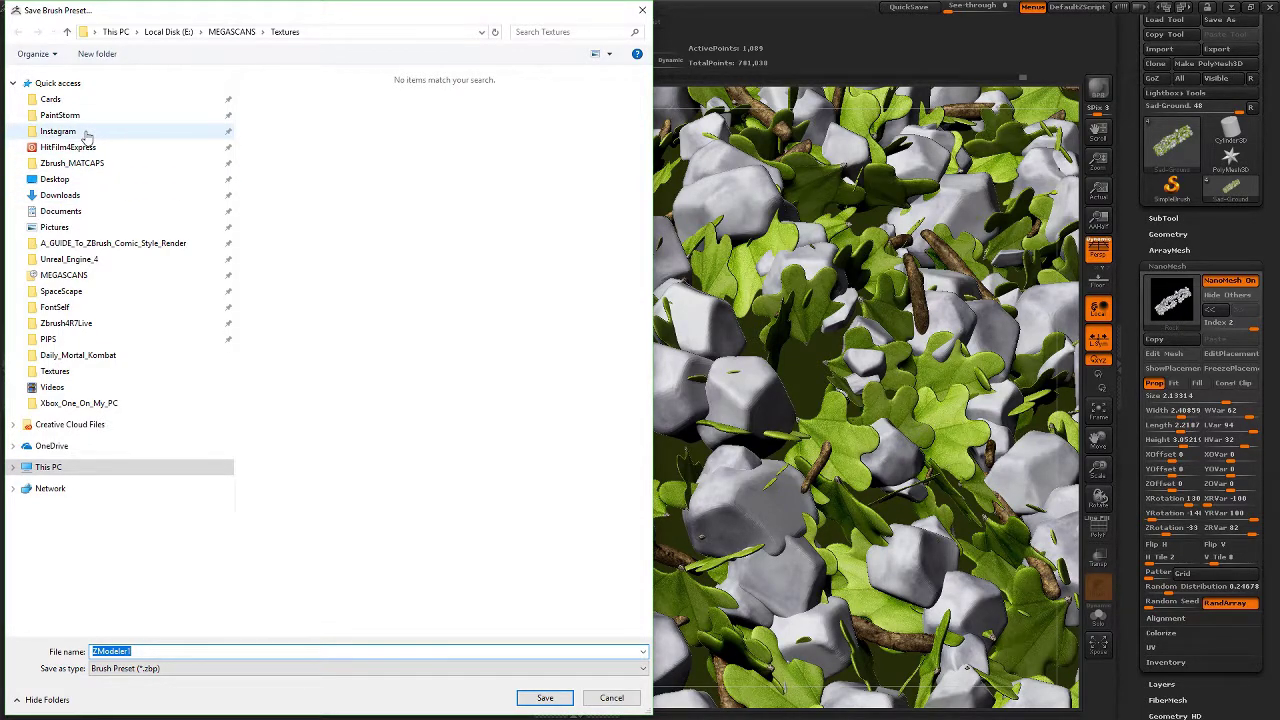
pyautogui.click(83, 228)
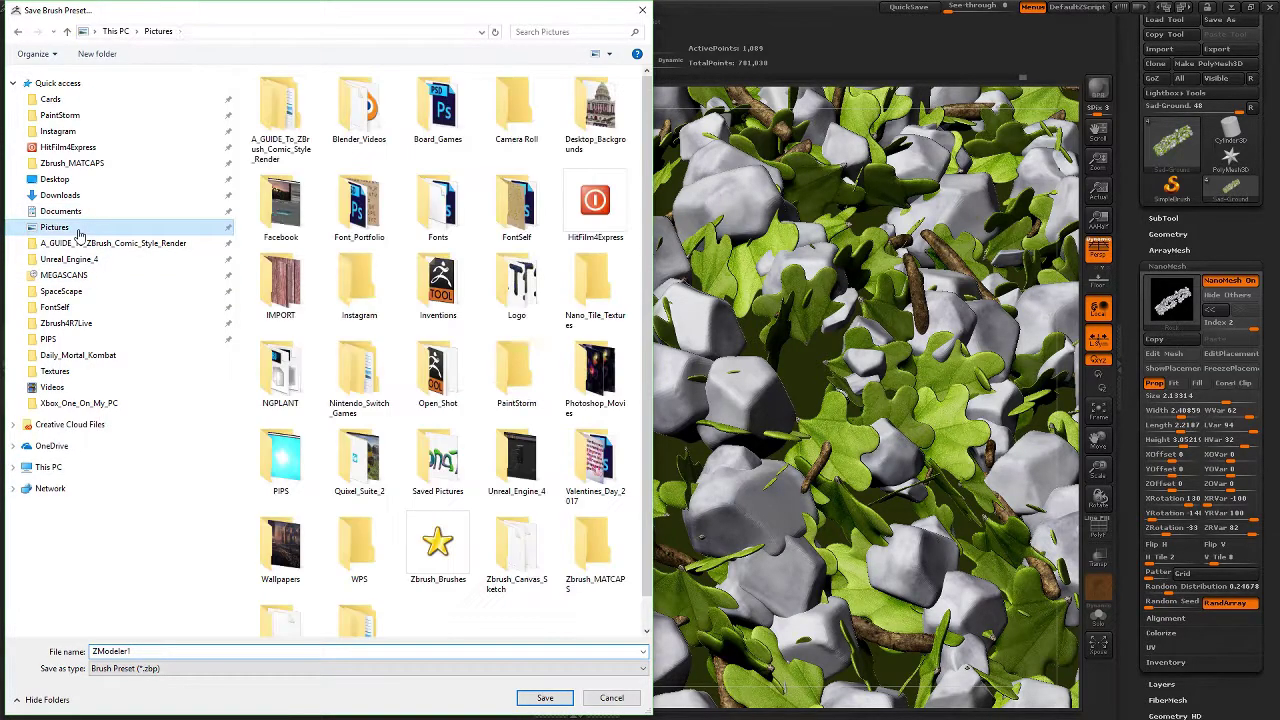
pyautogui.rightClick(311, 330)
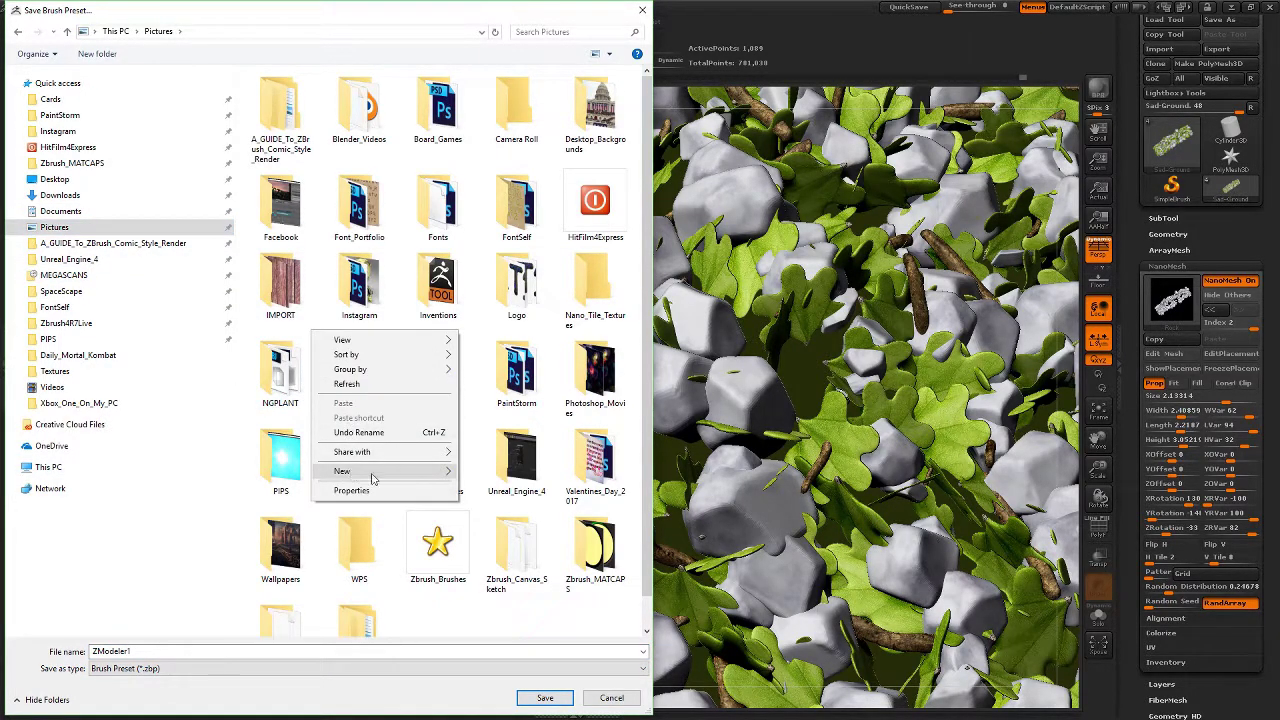
pyautogui.moveTo(380, 480)
pyautogui.click(490, 474)
# - Name the new folder Zbrush_FUN
pyautogui.rightClick(459, 630)
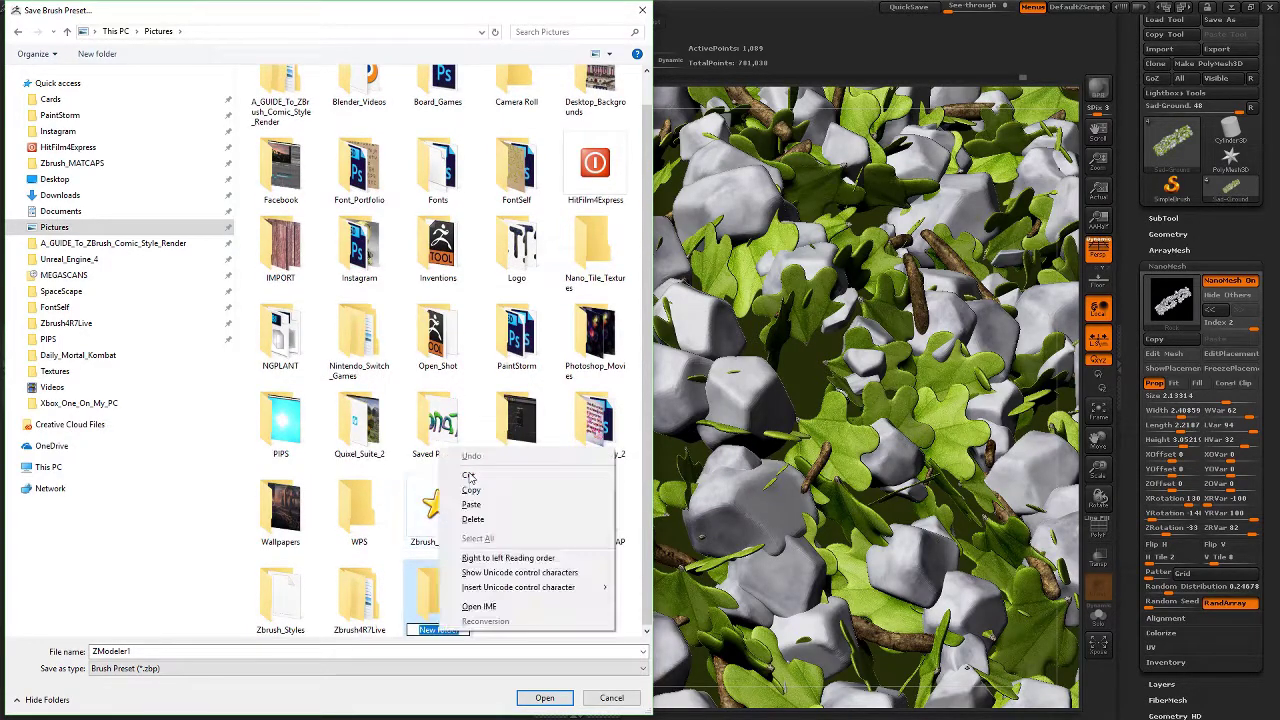
pyautogui.click(422, 632)
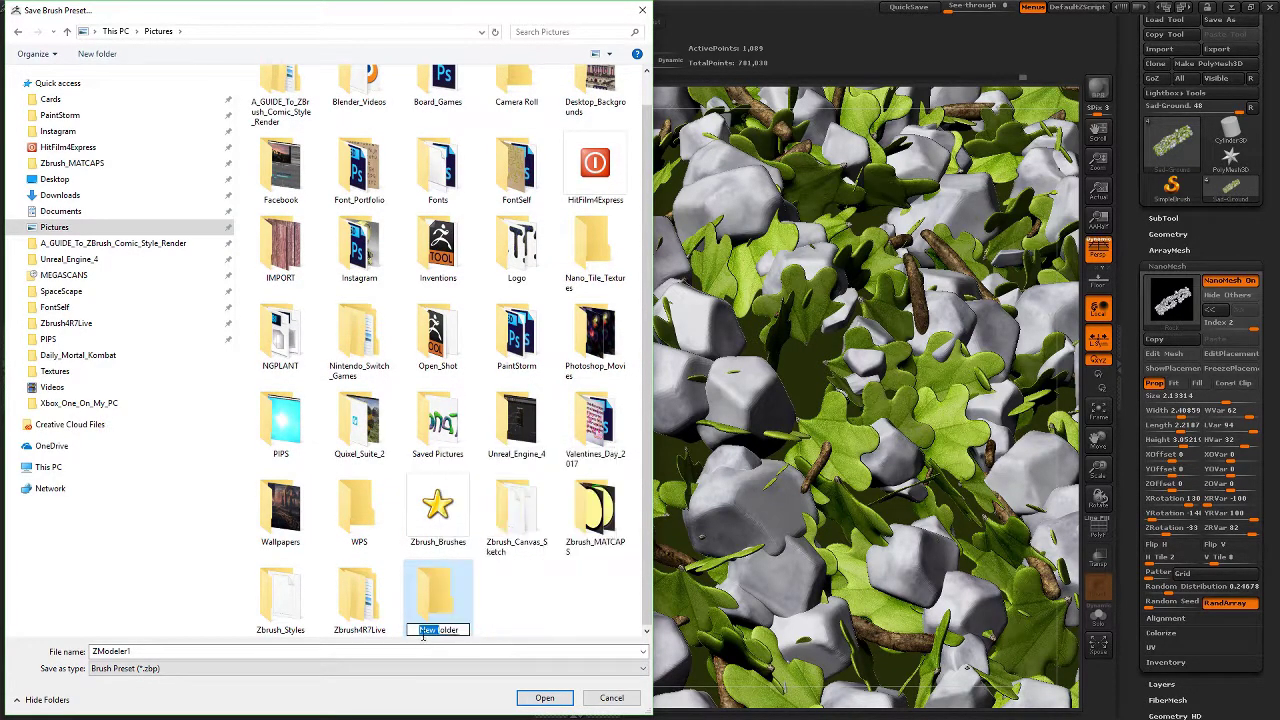
pyautogui.moveTo(450, 640); pyautogui.dragTo(248, 607)
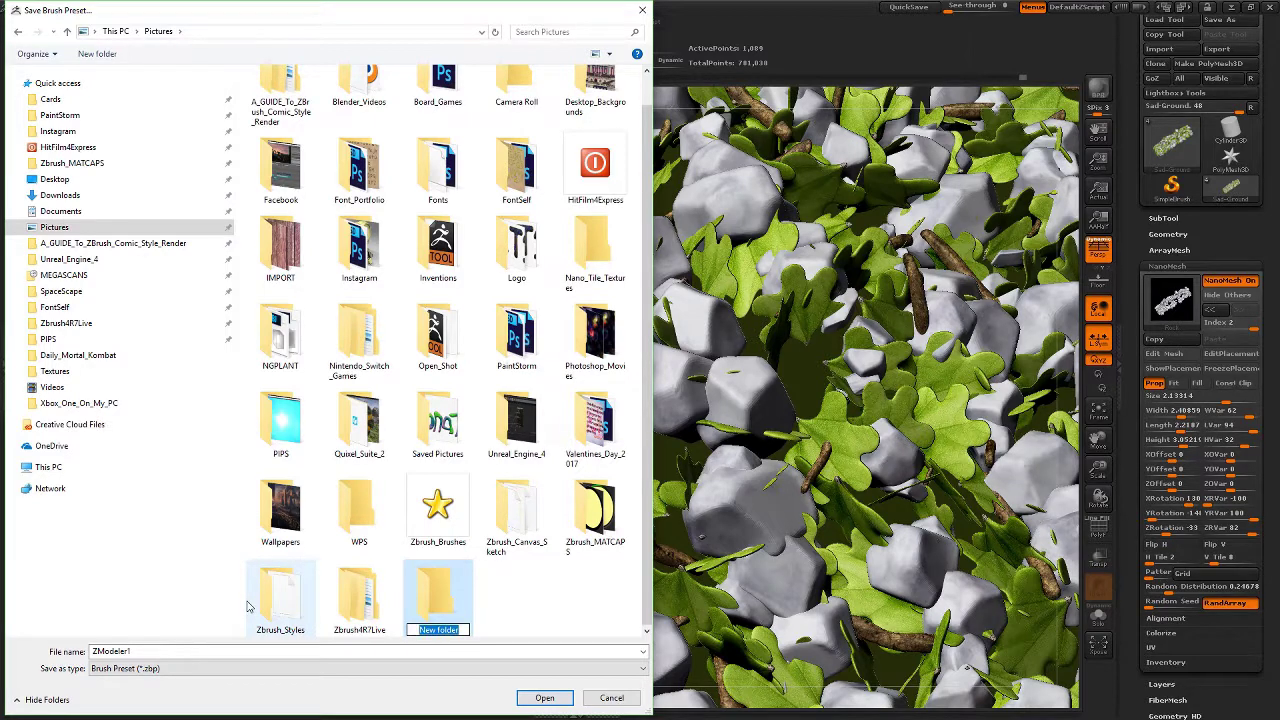
pyautogui.write('Zbrush_F')
pyautogui.press('BackSpace')
pyautogui.write('FUN')
pyautogui.press('Return')
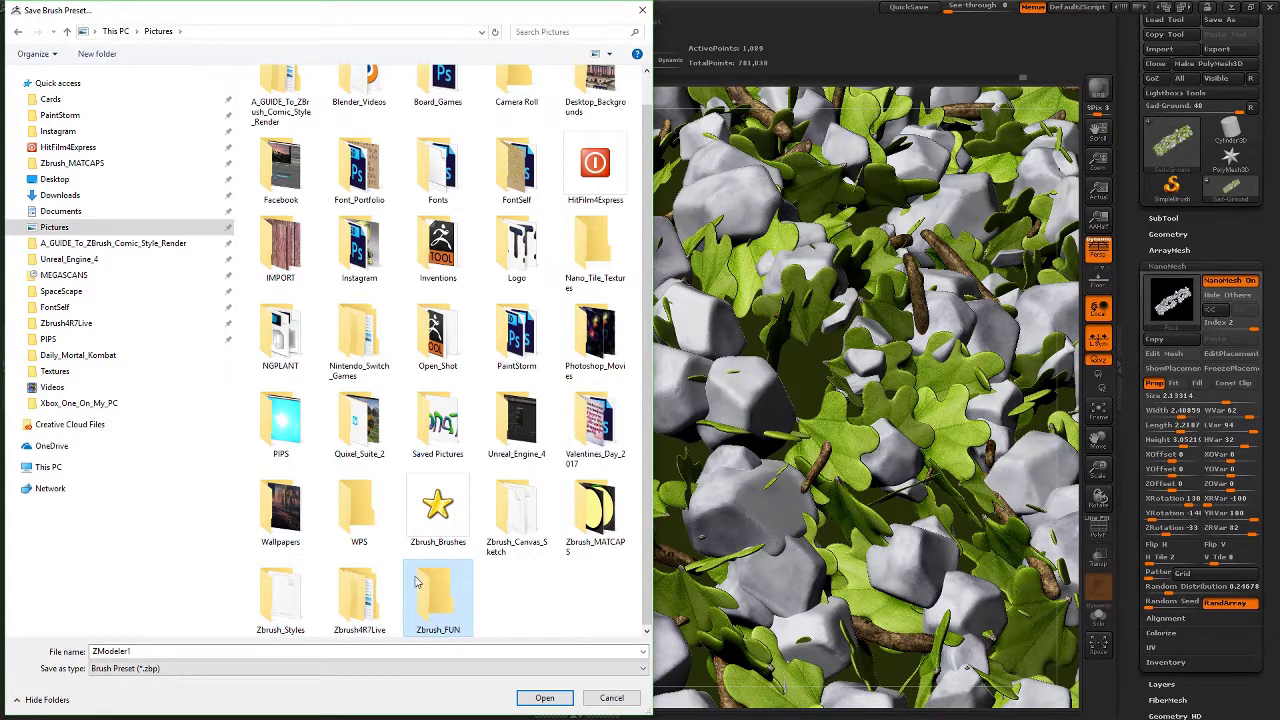
# - Pin the Zbrush_FUN folder to Quick access and open it as the save location
pyautogui.moveTo(437, 597); pyautogui.dragTo(67, 103)
pyautogui.click(797, 380)
pyautogui.moveTo(437, 598); pyautogui.dragTo(104, 97)
pyautogui.click(77, 100)
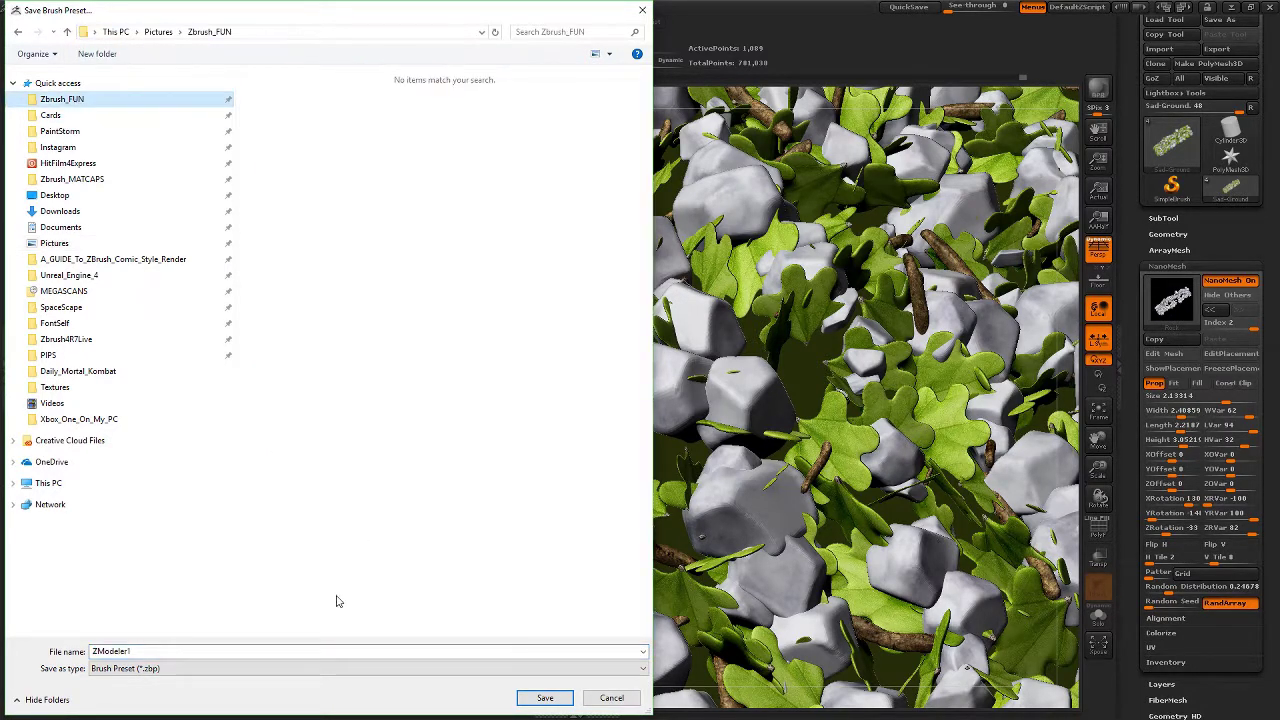
# - Save the brush preset in the Zbrush_FUN folder under the name Forest_Fun
pyautogui.doubleClick(307, 650)
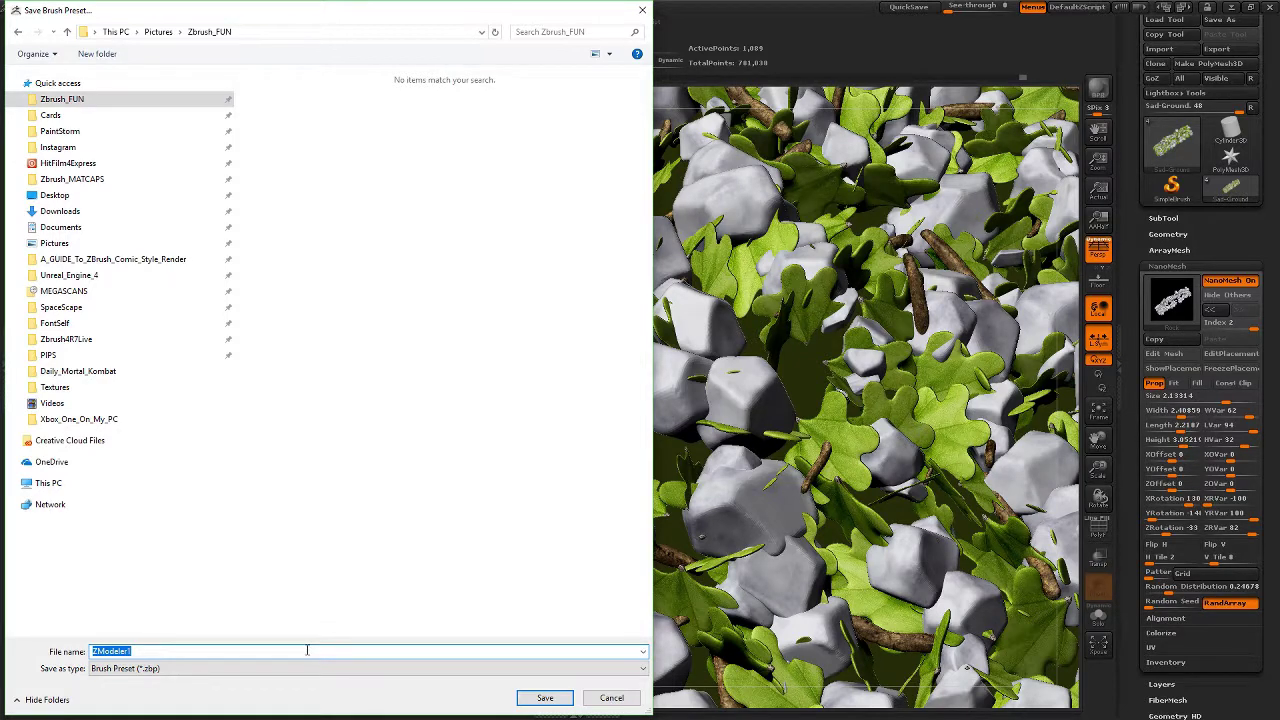
pyautogui.write('G')
pyautogui.click(542, 698)
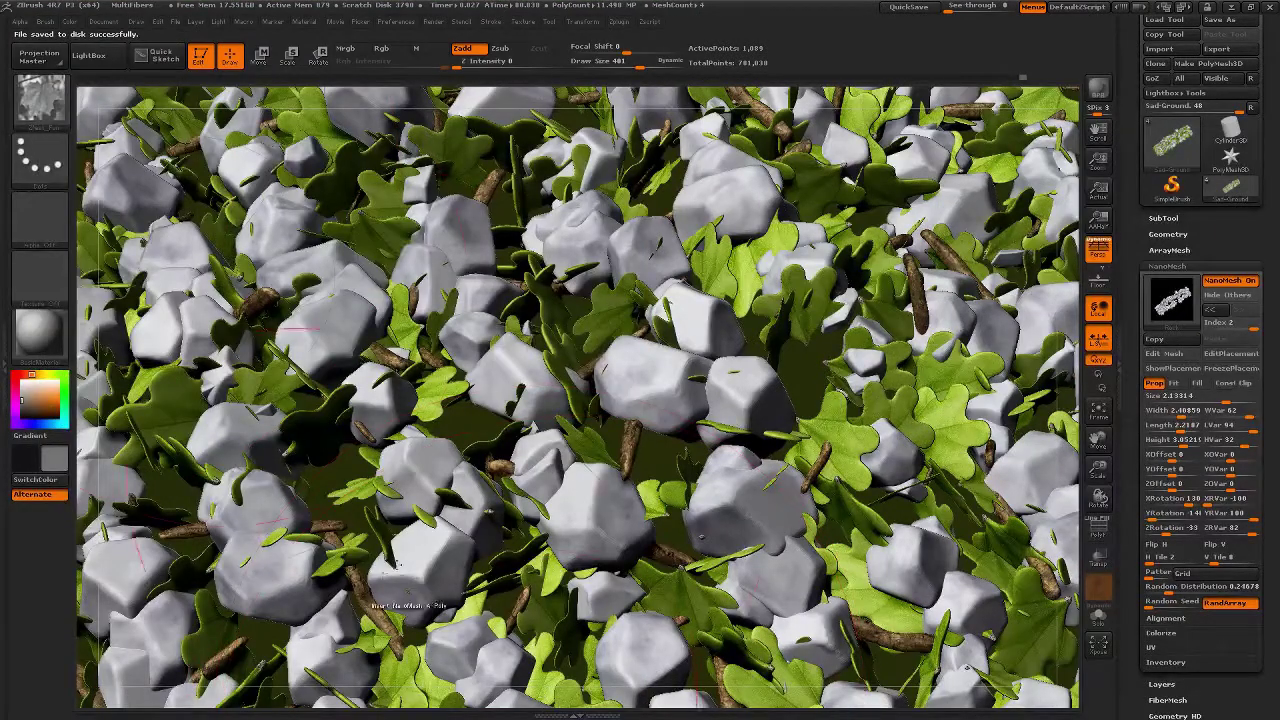
# - Start another save of the Forest_Fun brush preset and browse to Local Disk (C:)
pyautogui.click(45, 22)
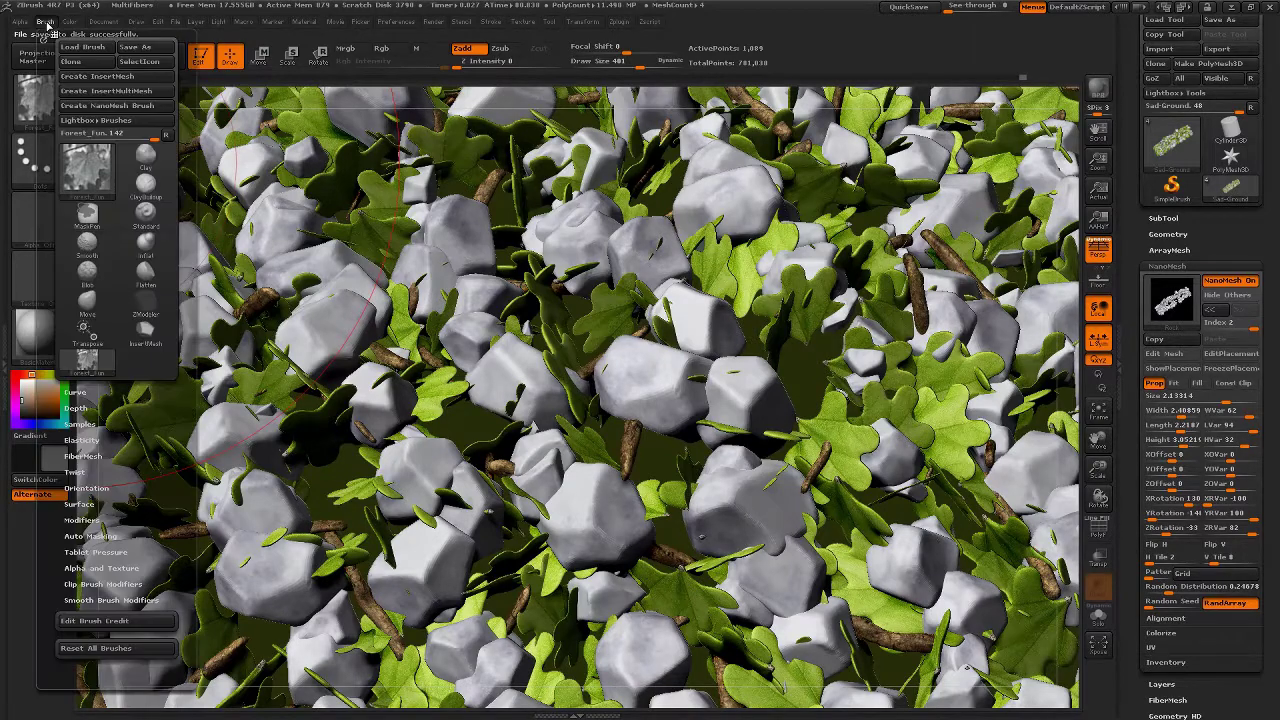
pyautogui.click(137, 47)
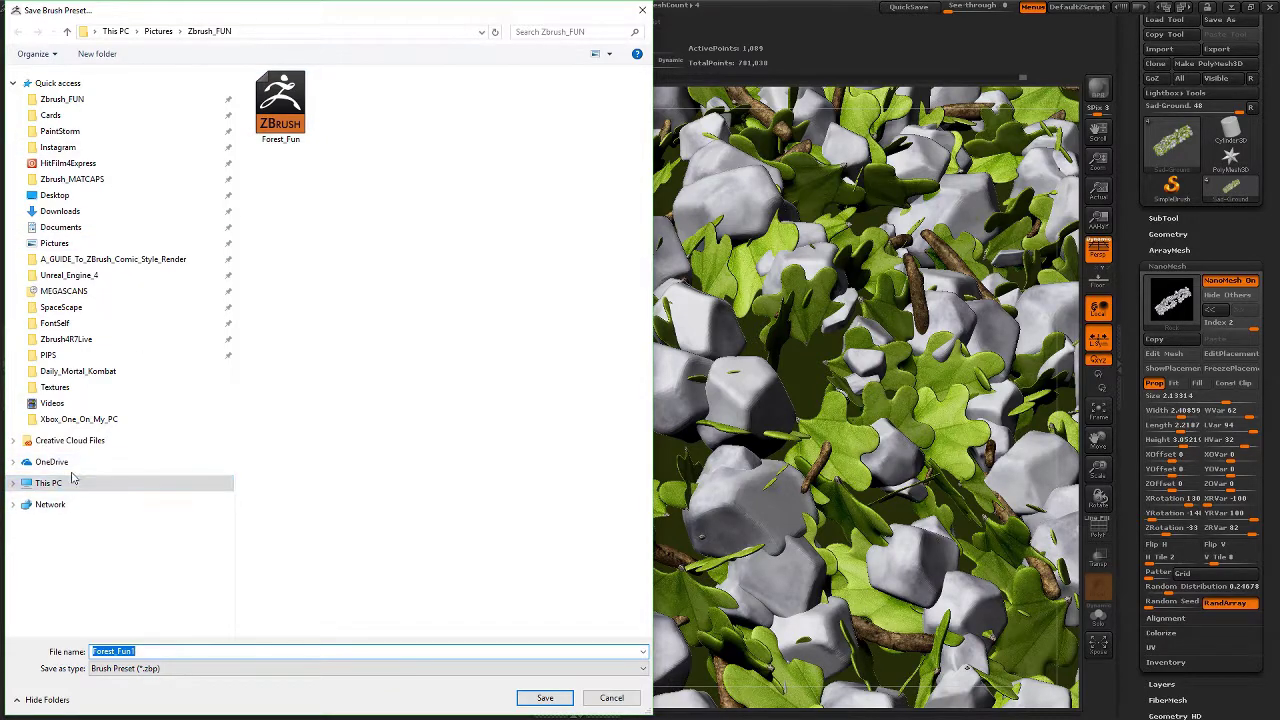
pyautogui.click(16, 485)
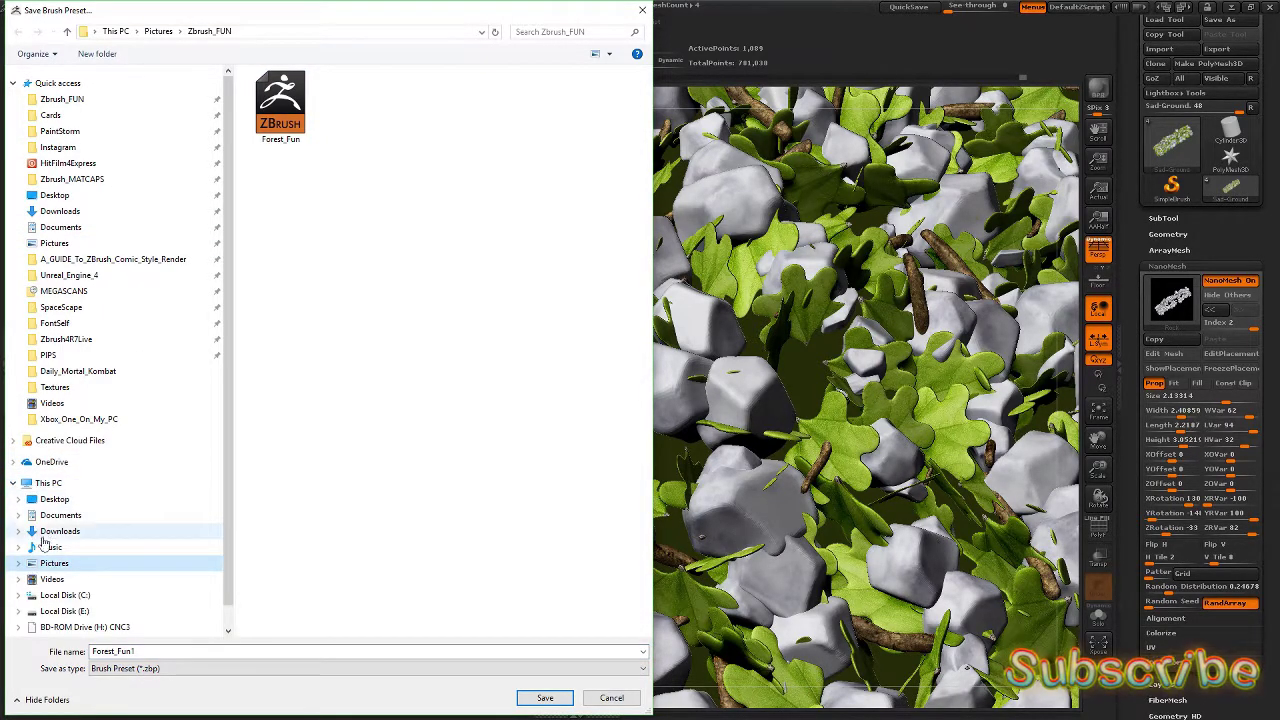
pyautogui.click(60, 595)
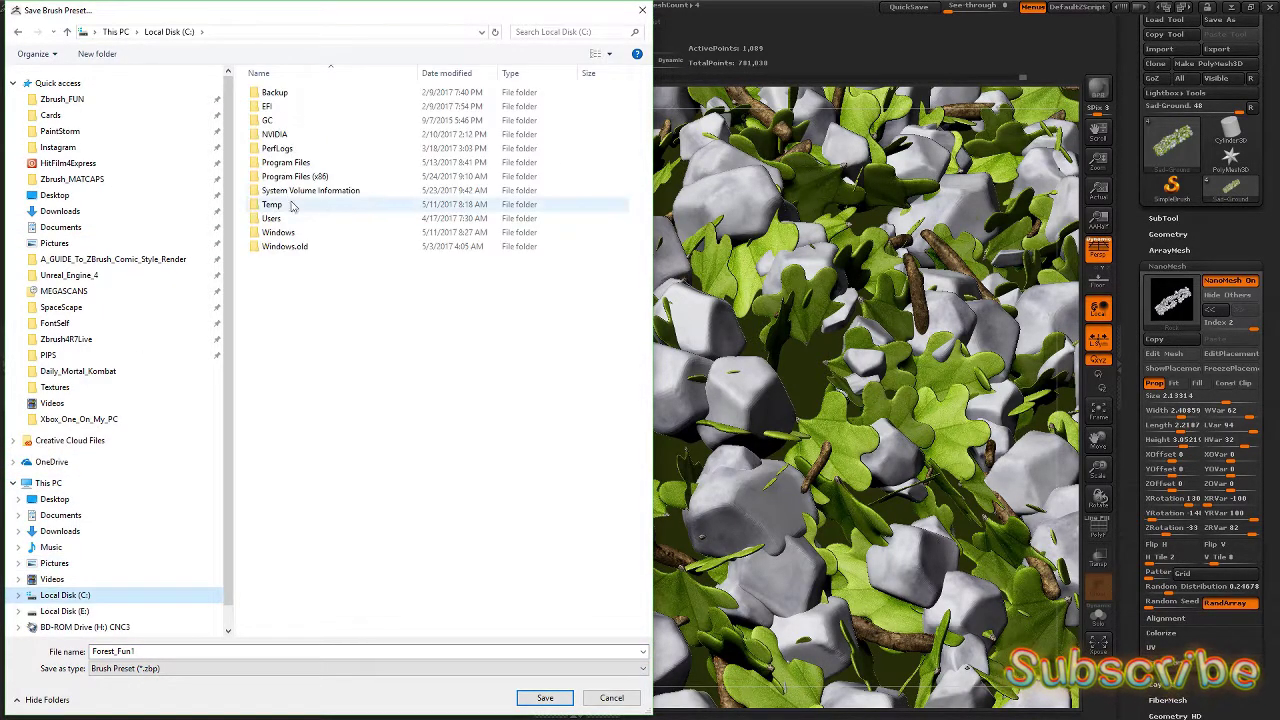
pyautogui.click(296, 166)
pyautogui.doubleClick(296, 166)
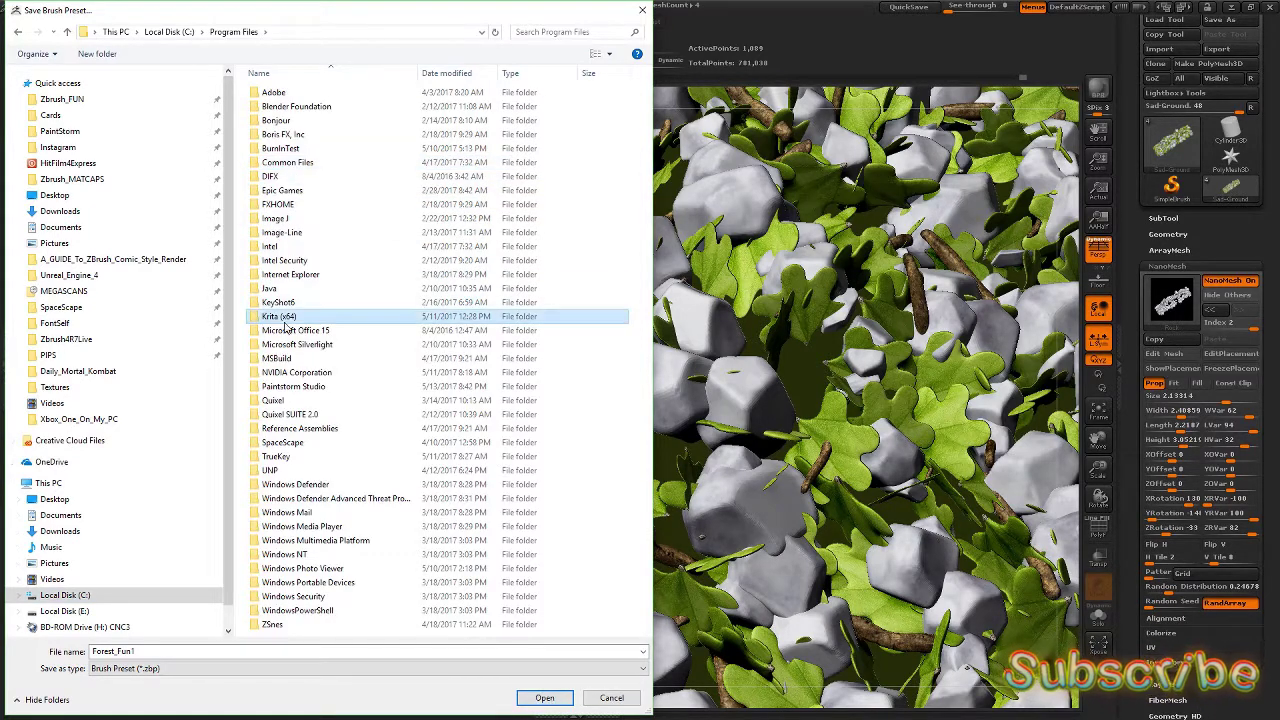
pyautogui.press('p')
pyautogui.press('BackSpace')
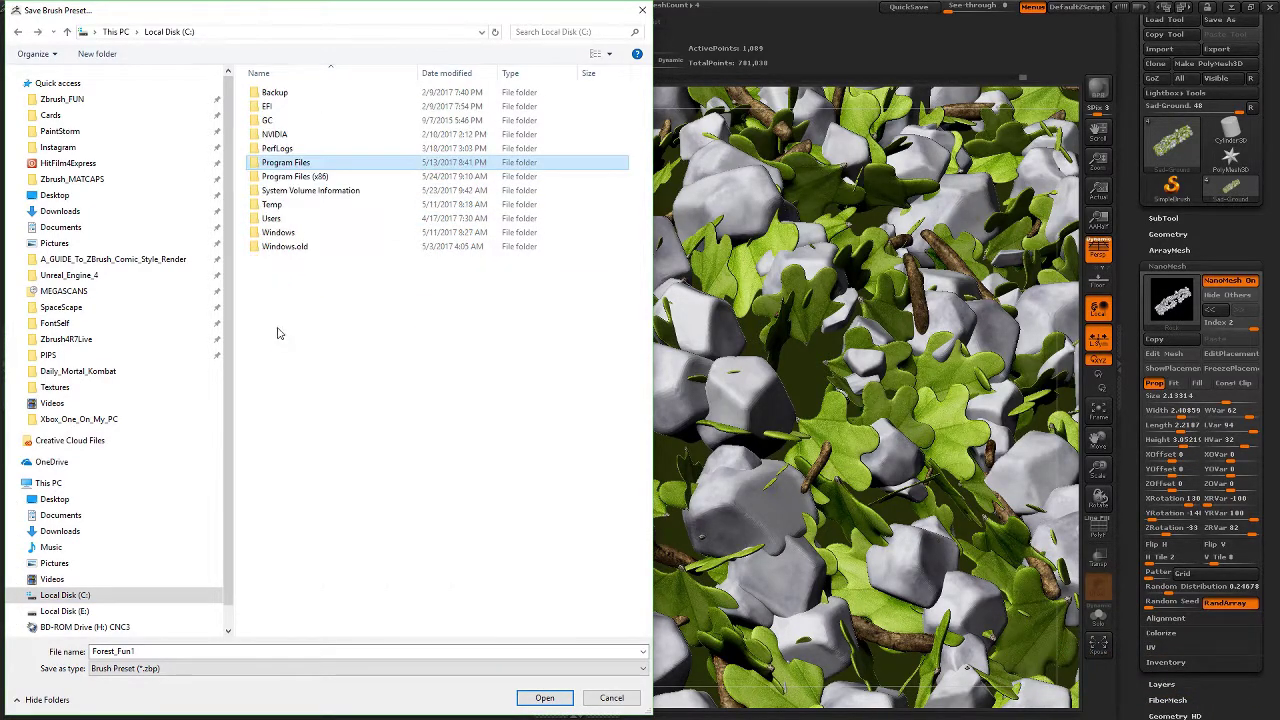
# - Browse to the ZBrushes folder under Program Files (x86), Pixologic, ZBrush 4R7 as the preset's save location
pyautogui.doubleClick(300, 185)
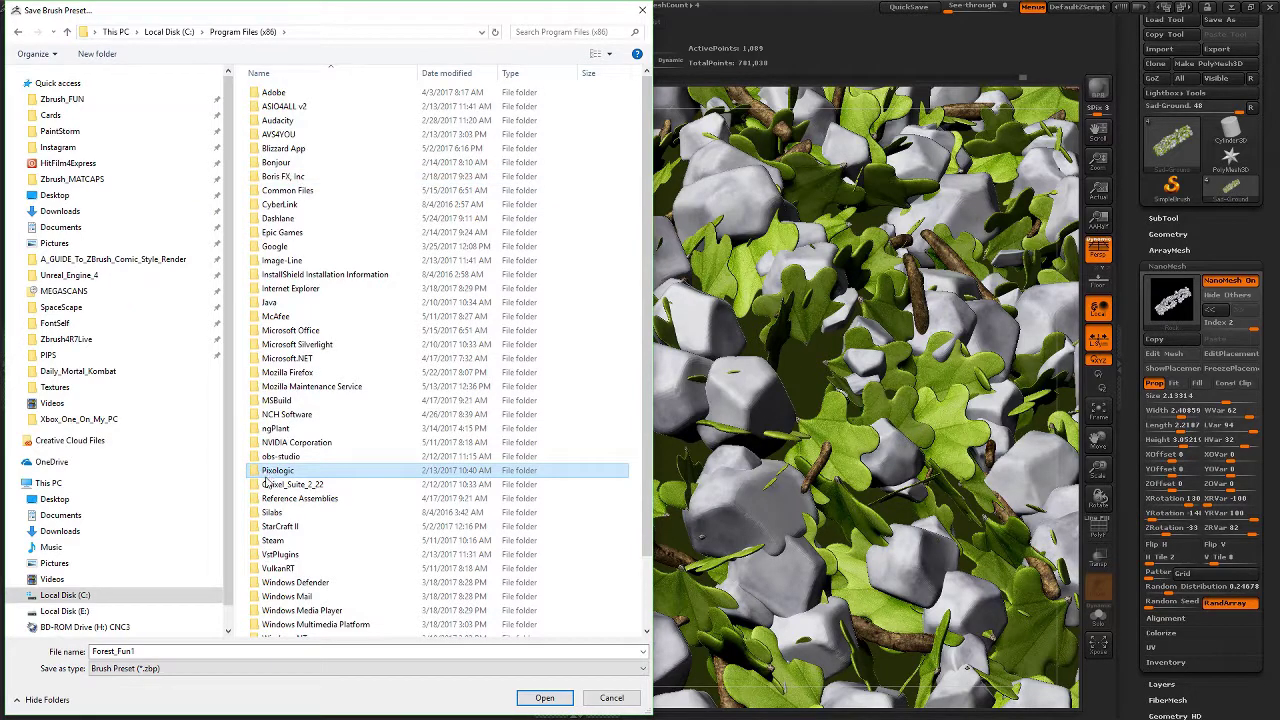
pyautogui.doubleClick(270, 484)
pyautogui.press('BackSpace')
pyautogui.doubleClick(270, 469)
pyautogui.doubleClick(280, 92)
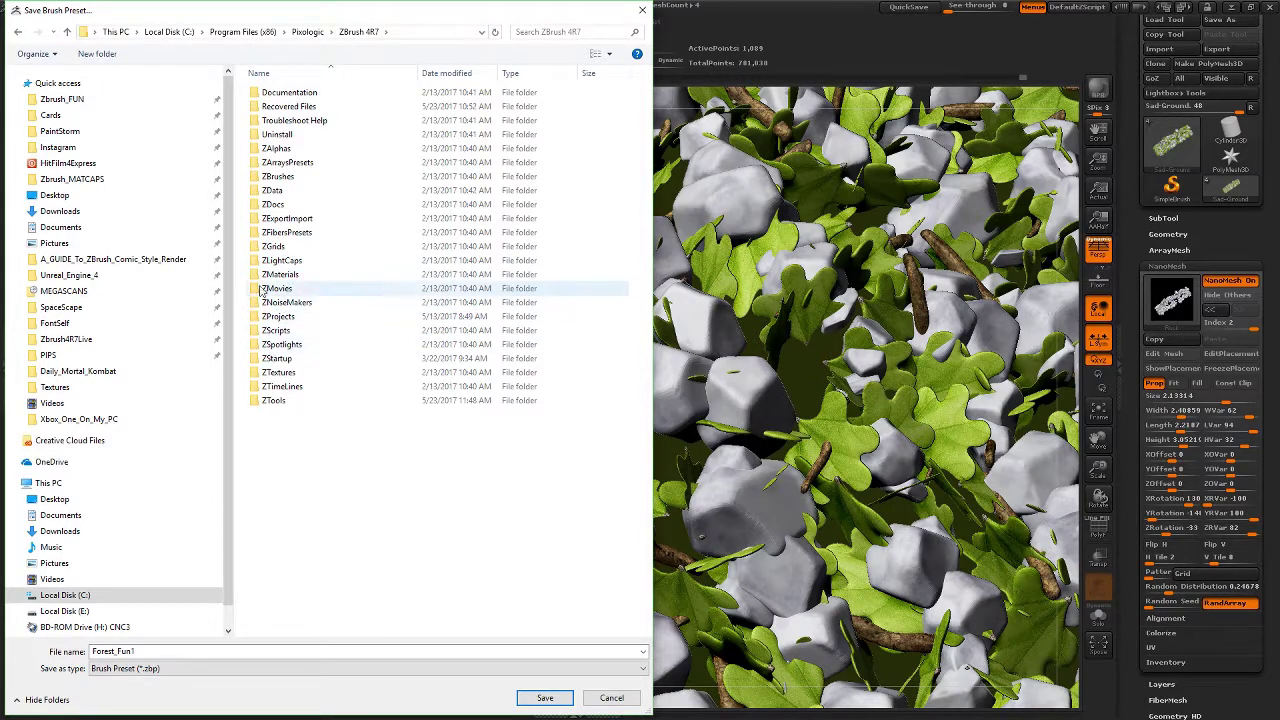
pyautogui.doubleClick(277, 176)
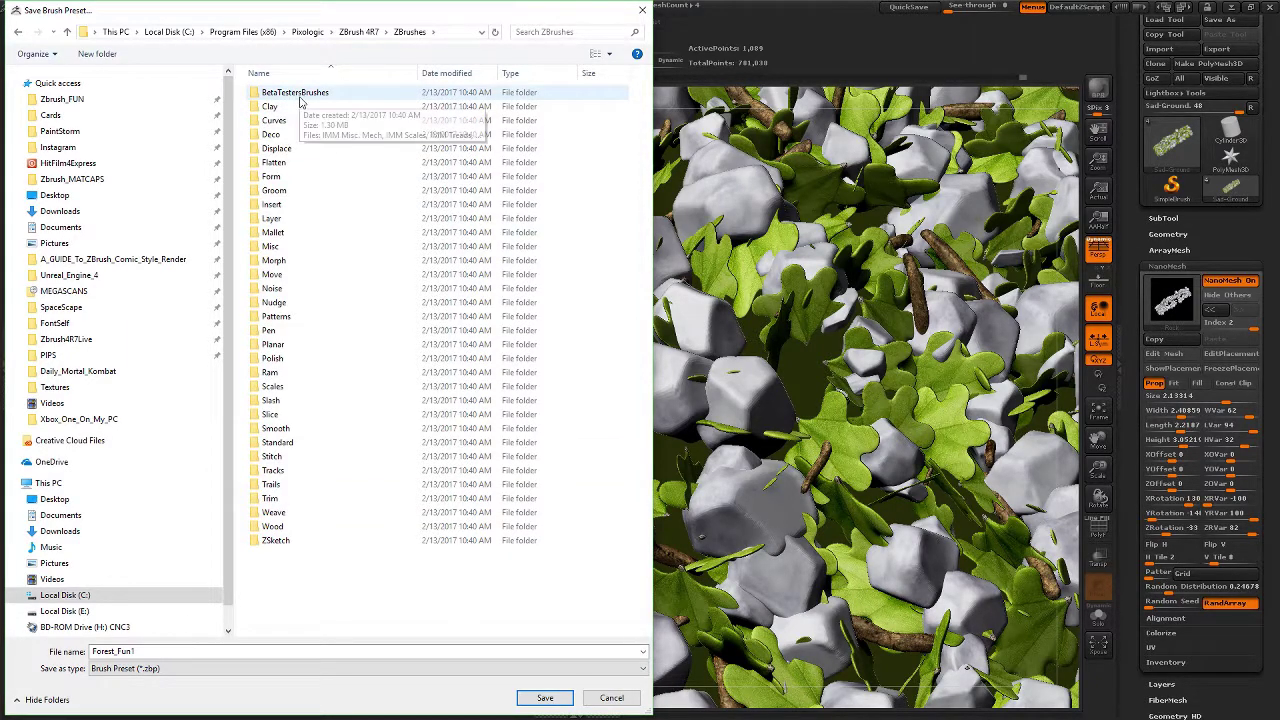
# - Create a new folder named Zbrush_FUN inside the ZBrushes folder
pyautogui.rightClick(322, 556)
pyautogui.moveTo(372, 681)
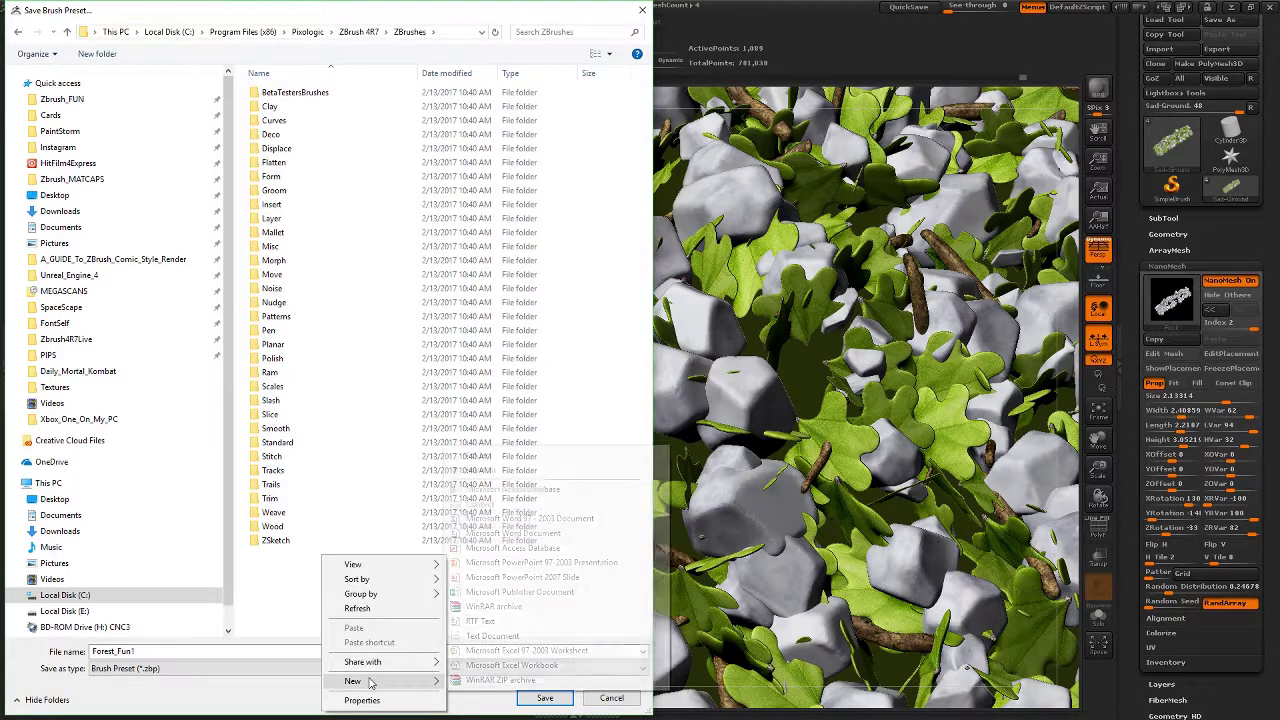
pyautogui.click(478, 456)
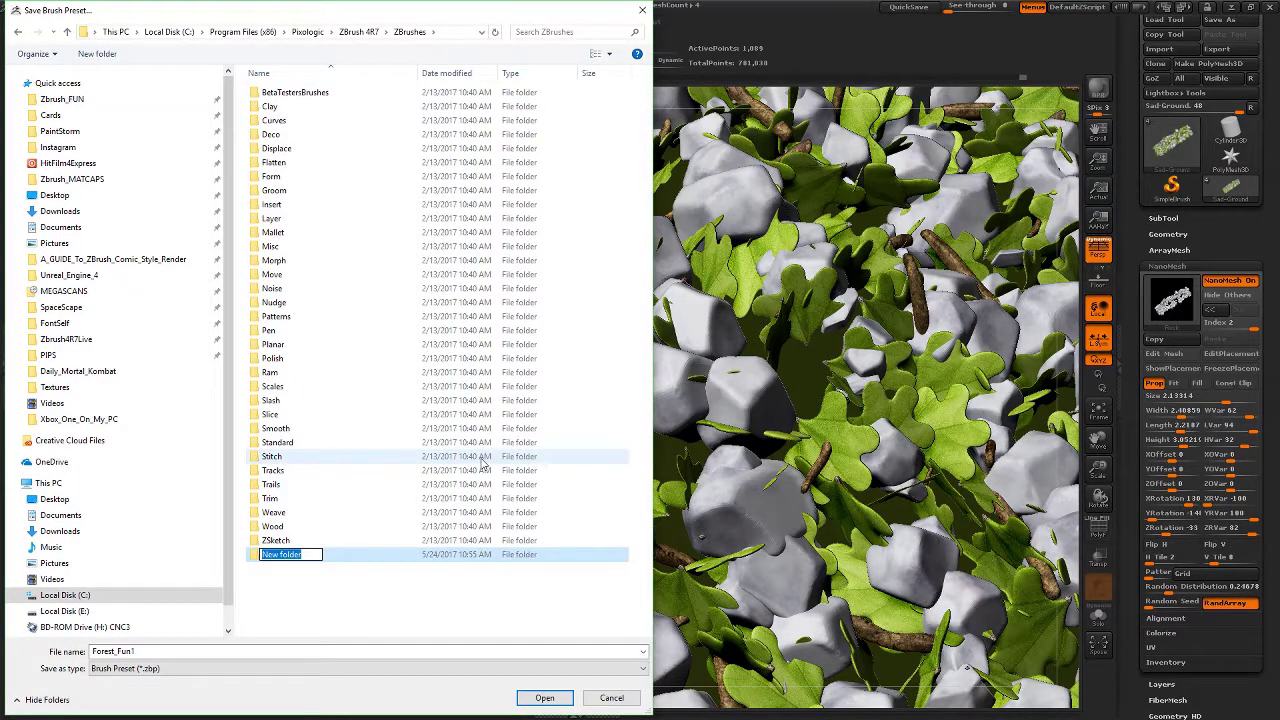
pyautogui.write('Zbrush_Fun')
pyautogui.press('BackSpace')
pyautogui.press('BackSpace')
pyautogui.write('UN')
pyautogui.press('Return')
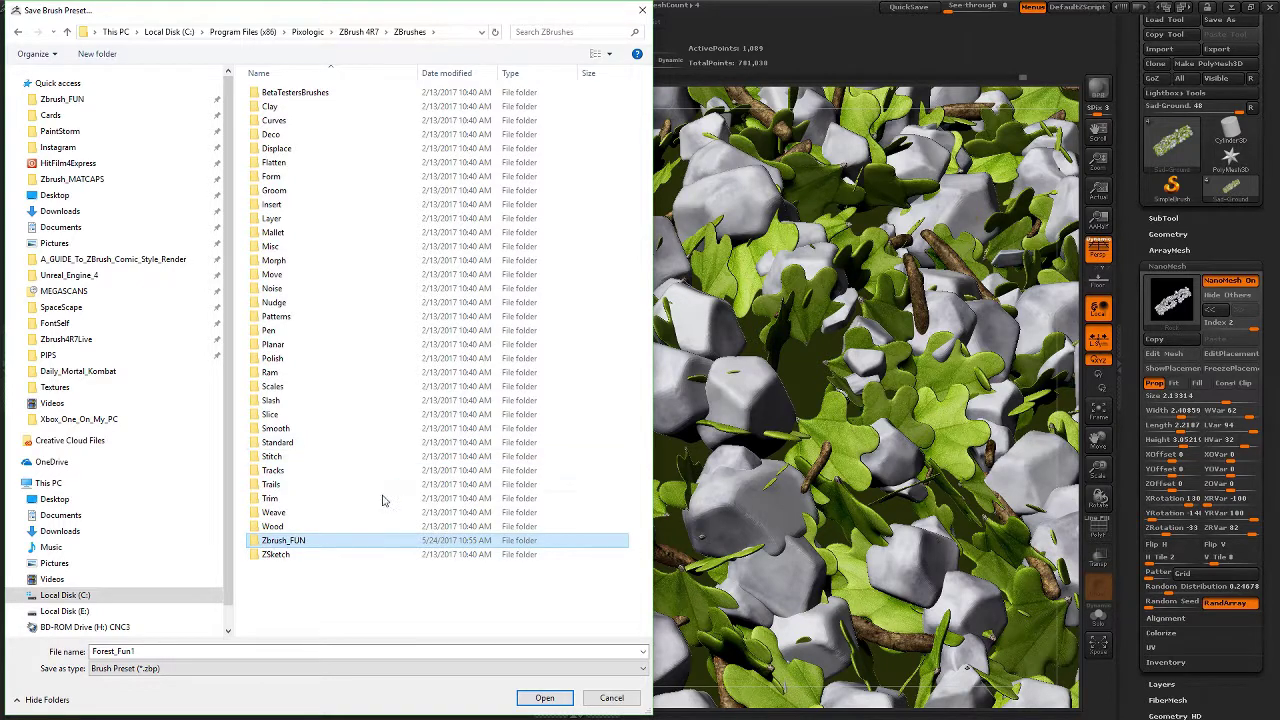
# - Save the brush preset in the new Zbrush_FUN folder under the name Forest_Fun
pyautogui.doubleClick(325, 543)
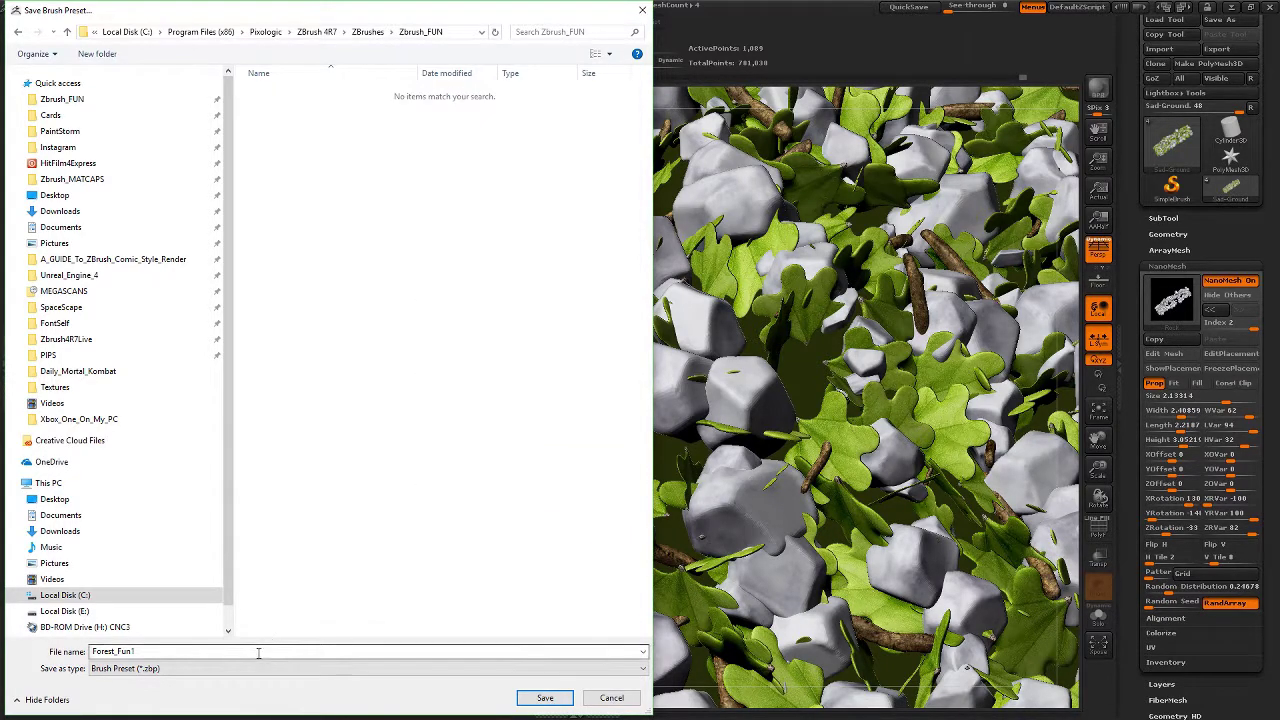
pyautogui.click(177, 651)
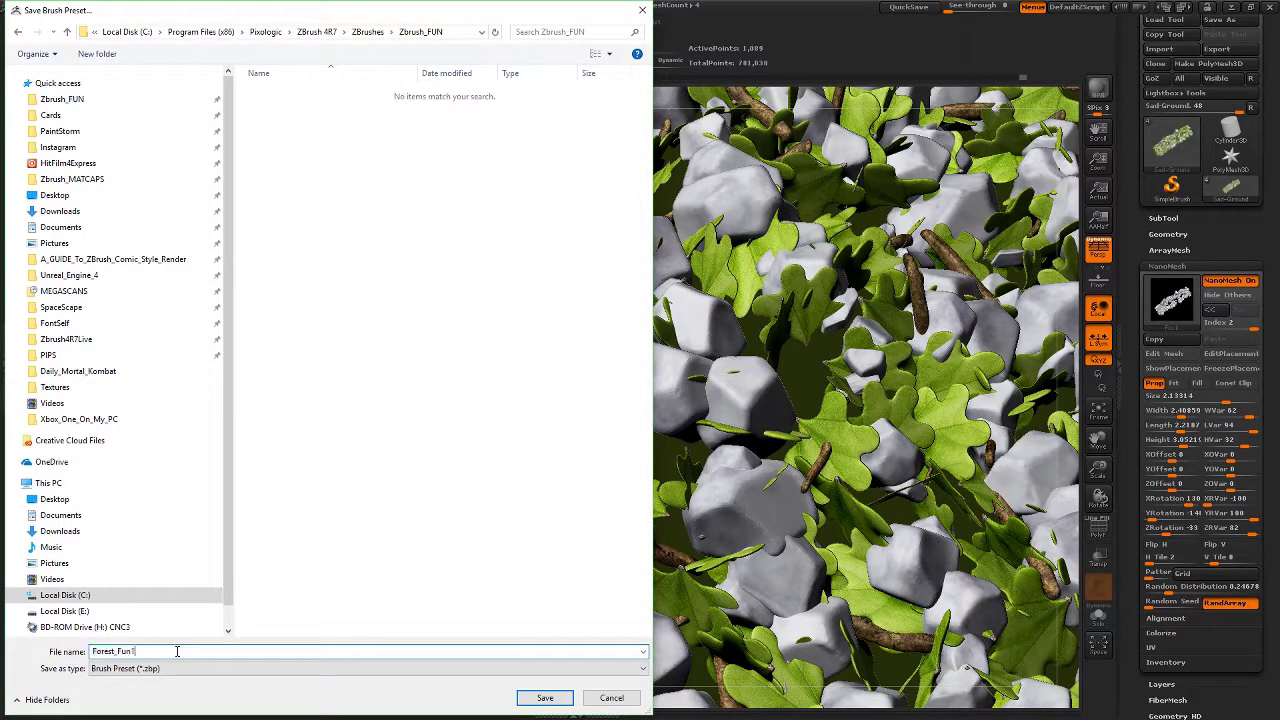
pyautogui.click(545, 698)
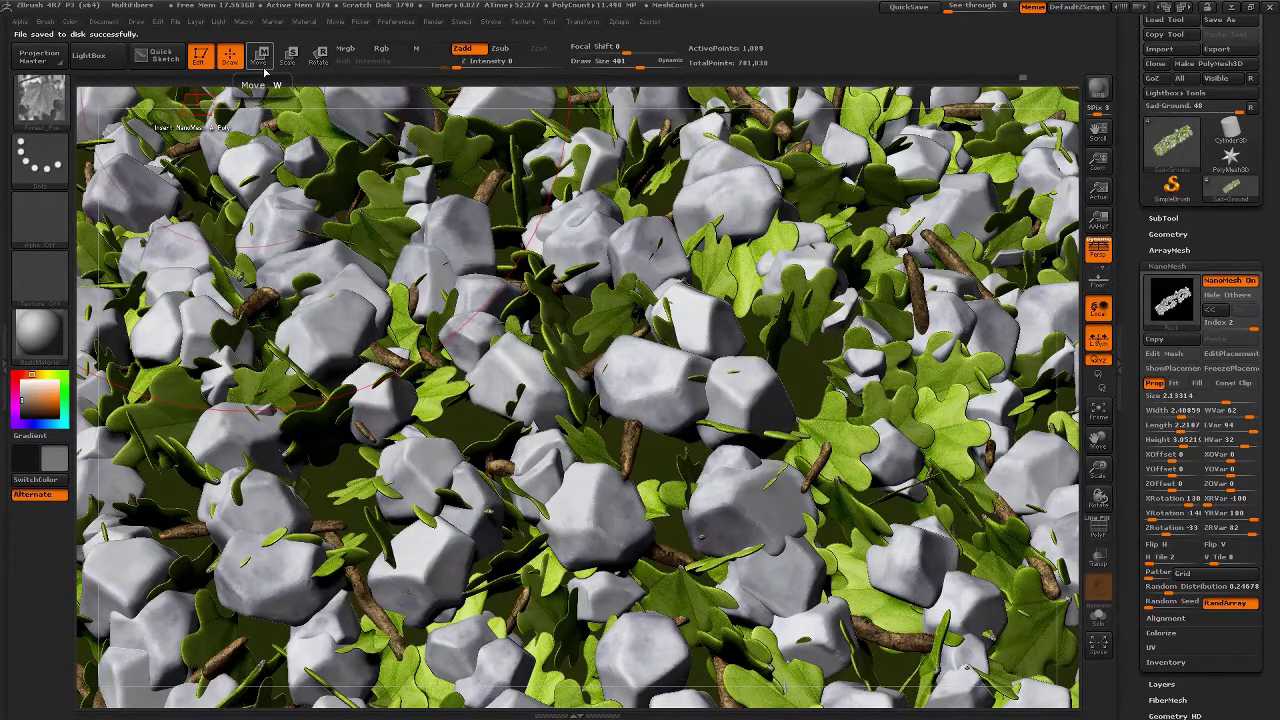
# - Look through the sculpting brush palette for the Forest_Fun brush
pyautogui.press('b')
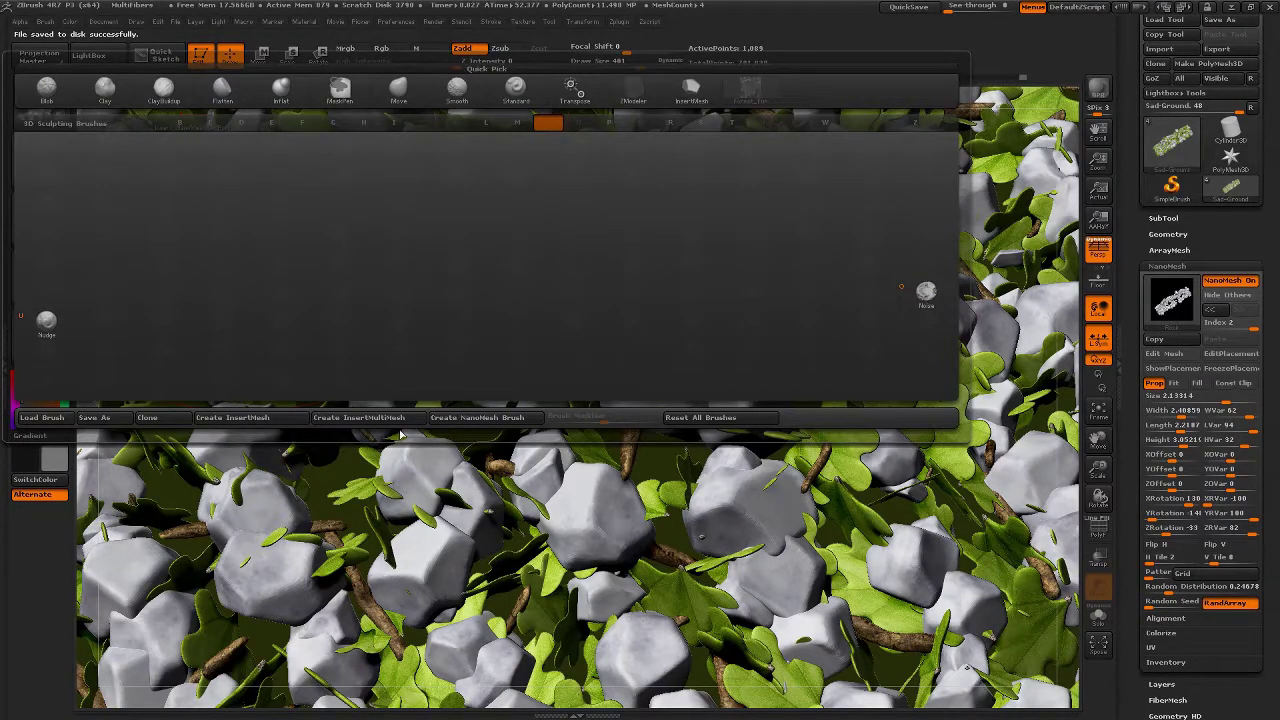
pyautogui.click(189, 251)
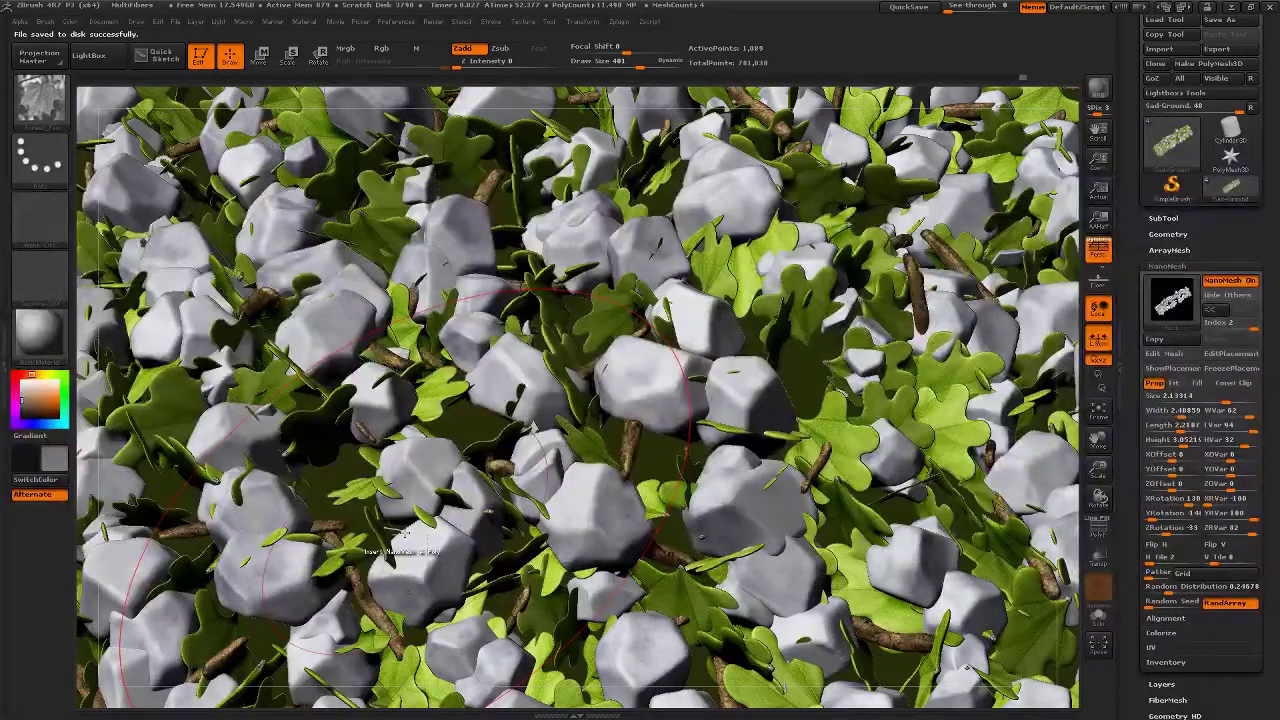
pyautogui.press('b')
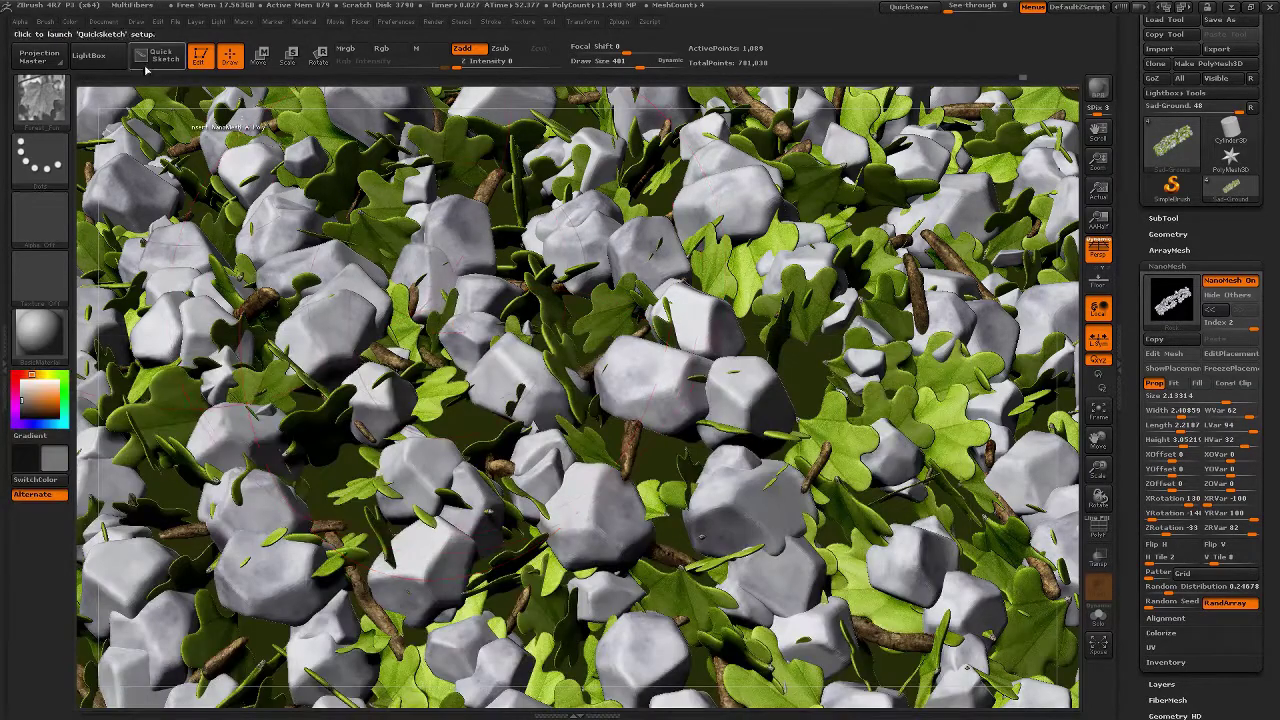
# - Check the Zbrush_FUN folder through Load Brush for the saved preset, and close it without loading anything
pyautogui.click(45, 21)
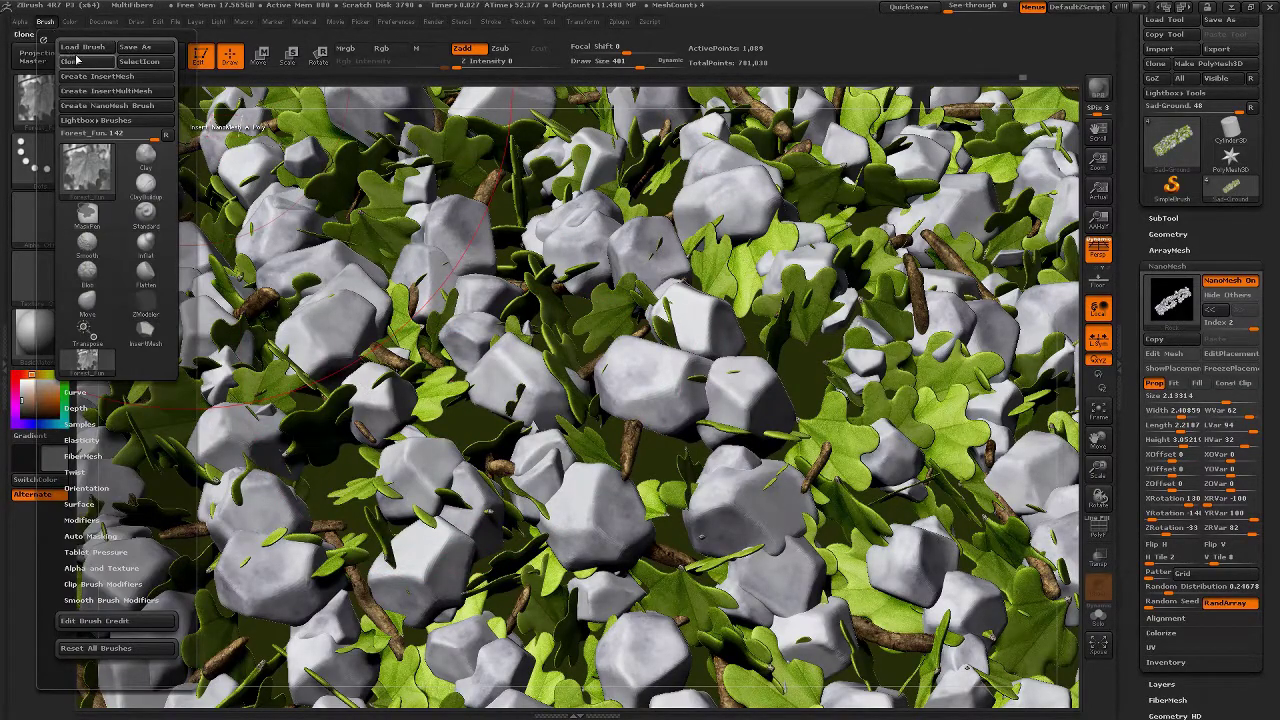
pyautogui.click(82, 47)
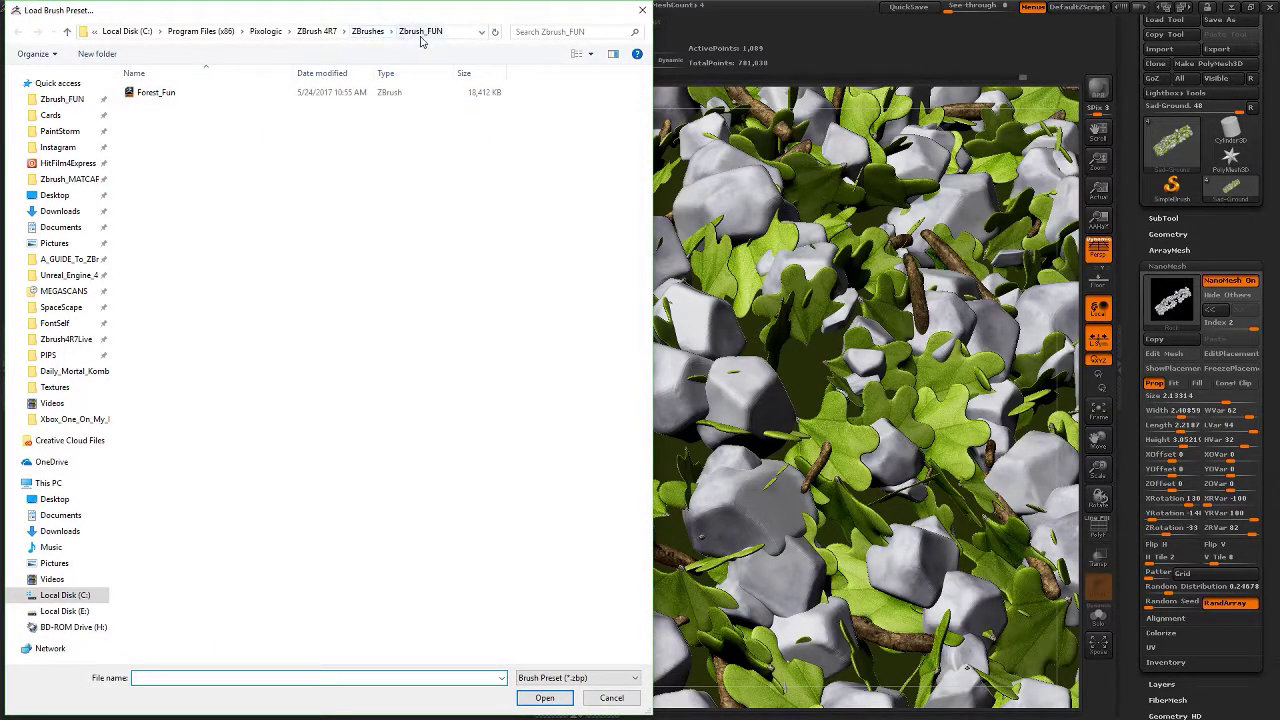
pyautogui.click(642, 10)
# - Load the Forest_Fun.ZBP brush from the Zbrush_FUN folder in LightBox and pick its Sad-Ground mesh
pyautogui.click(88, 55)
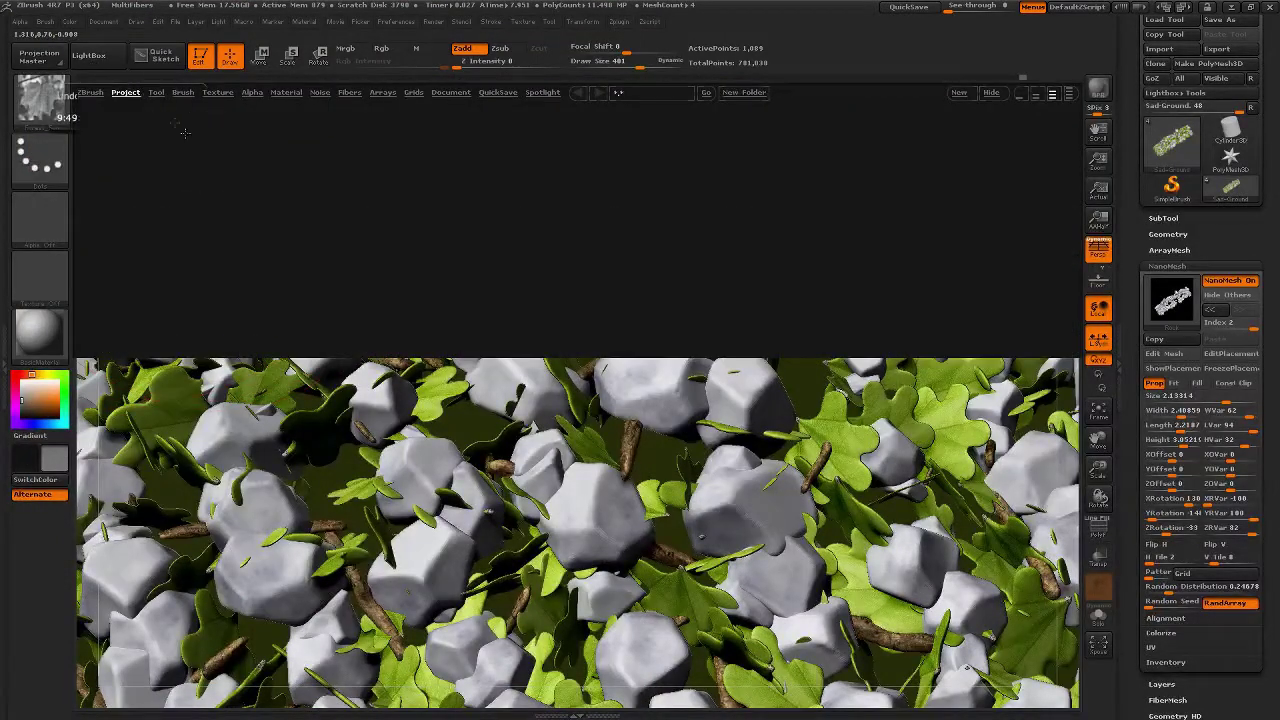
pyautogui.click(184, 92)
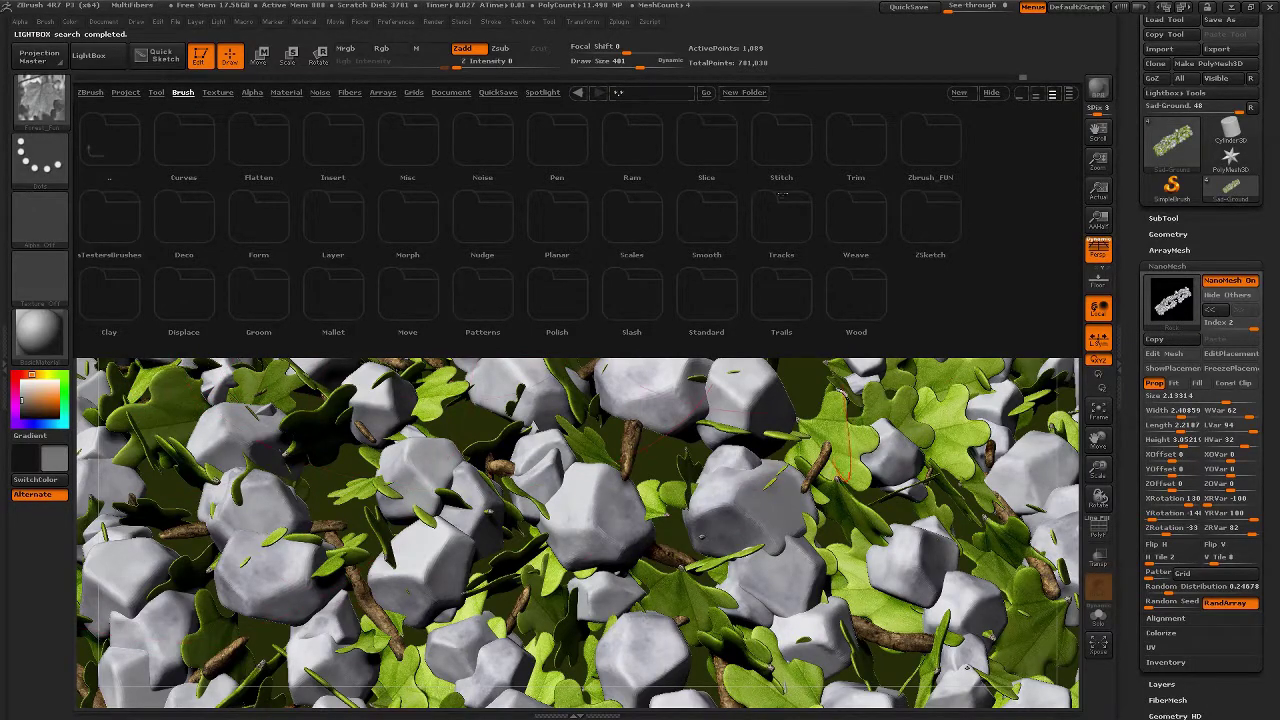
pyautogui.click(932, 149)
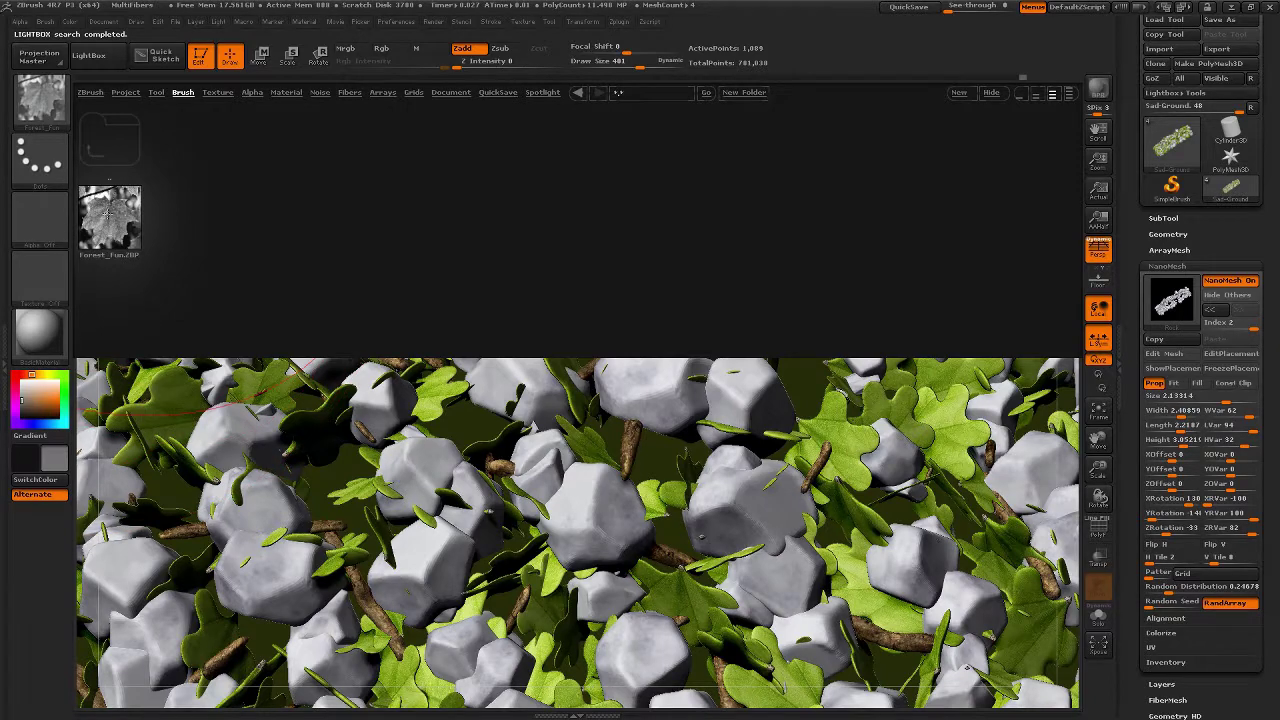
pyautogui.doubleClick(106, 212)
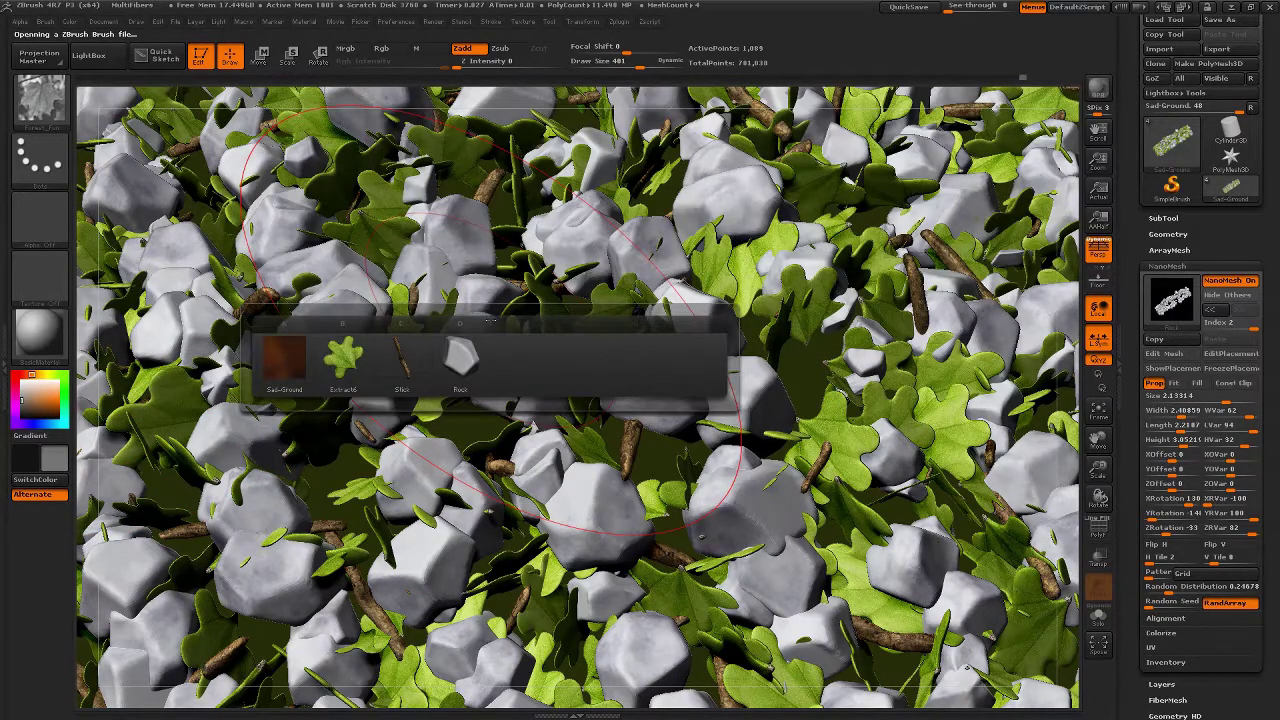
pyautogui.click(284, 358)
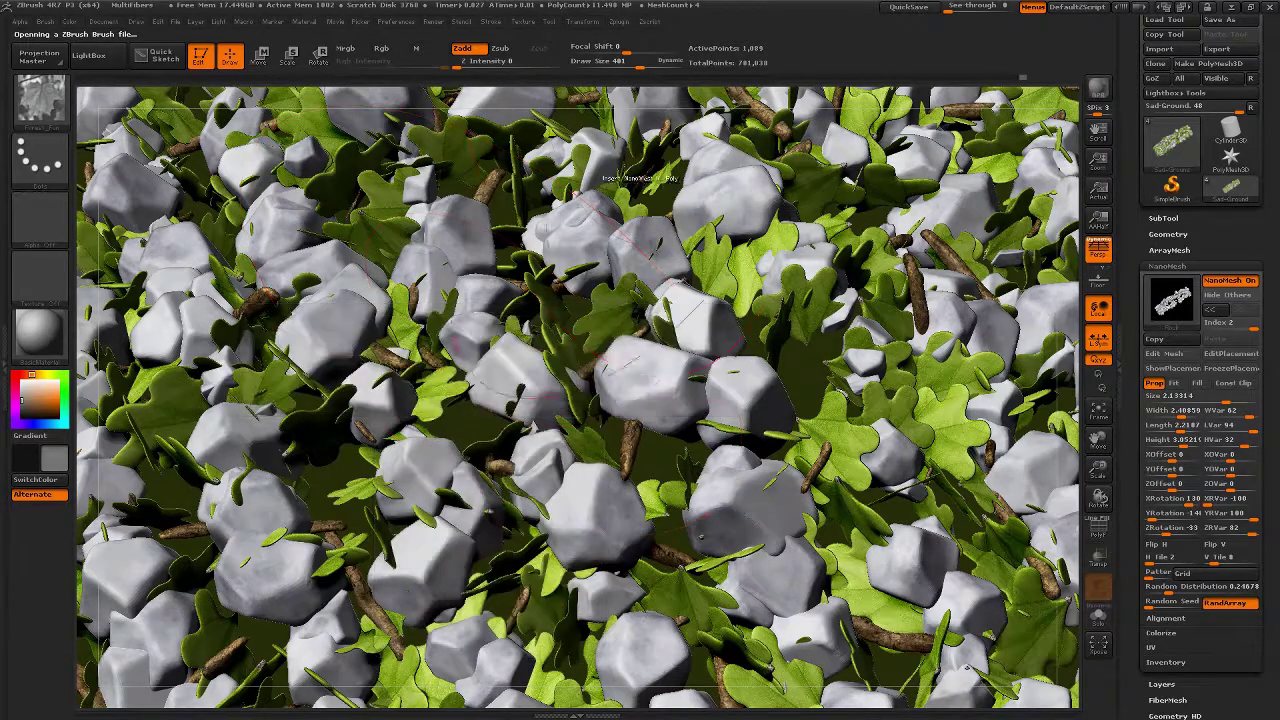